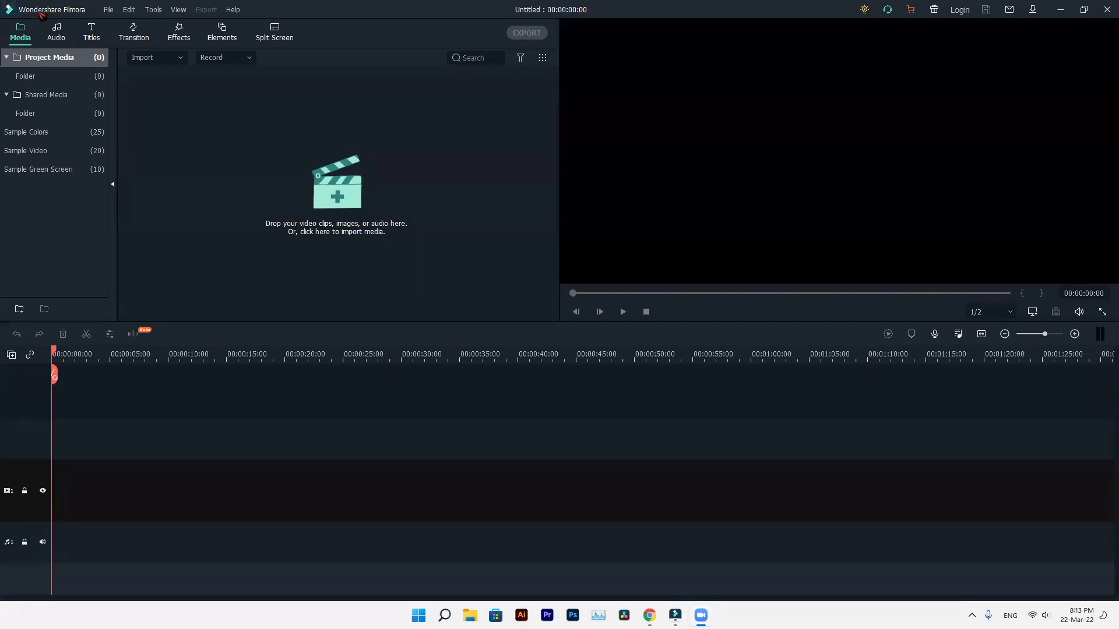
double_click(265, 12)
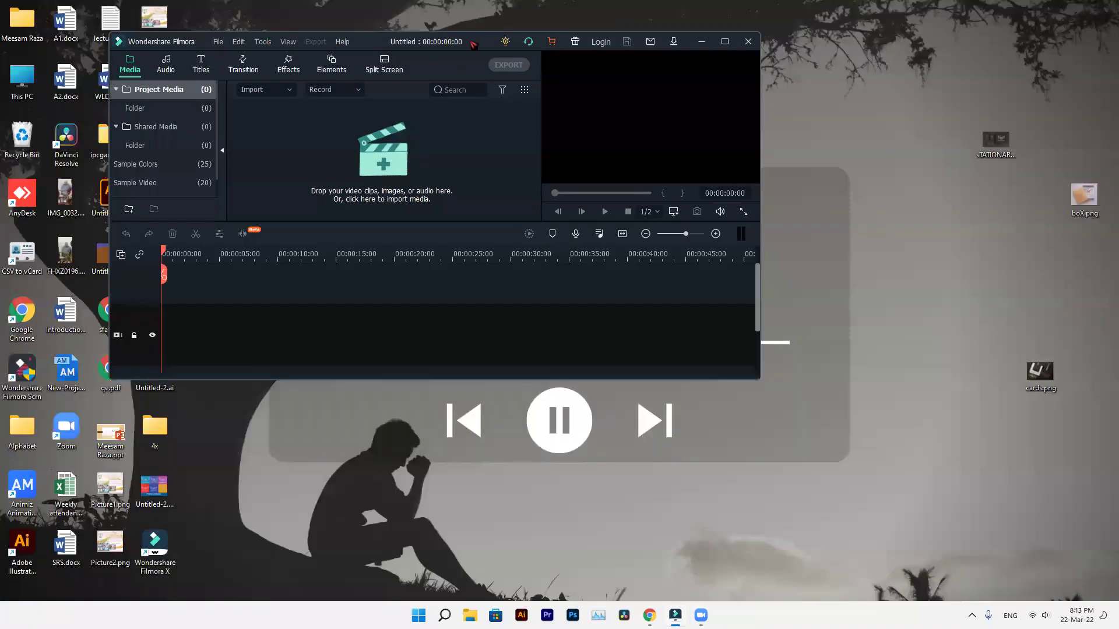
key(super+Up)
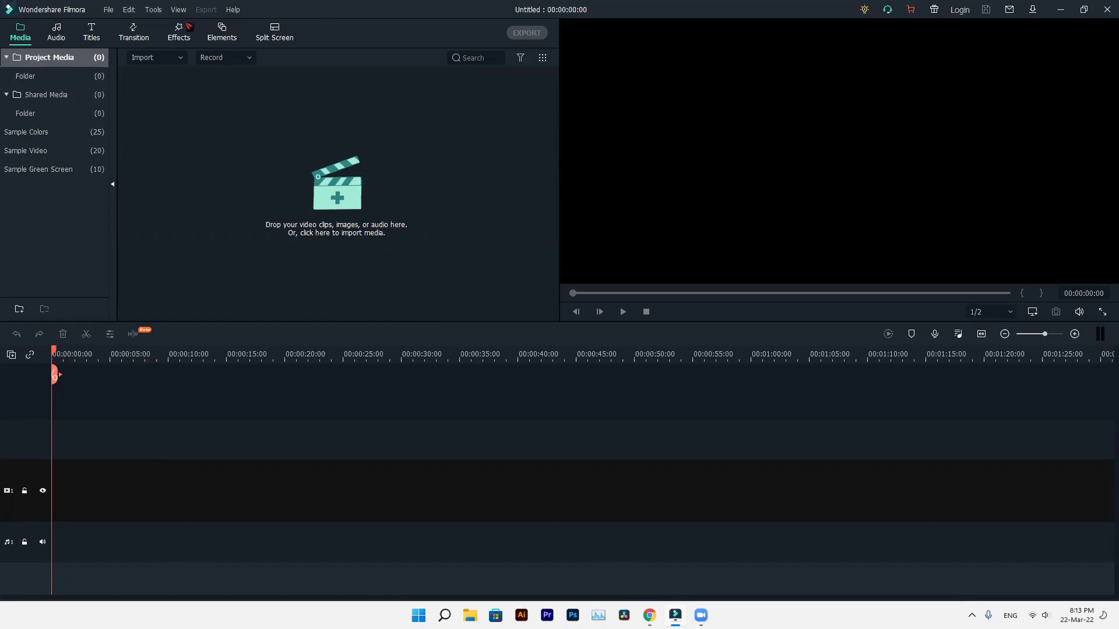
click(108, 10)
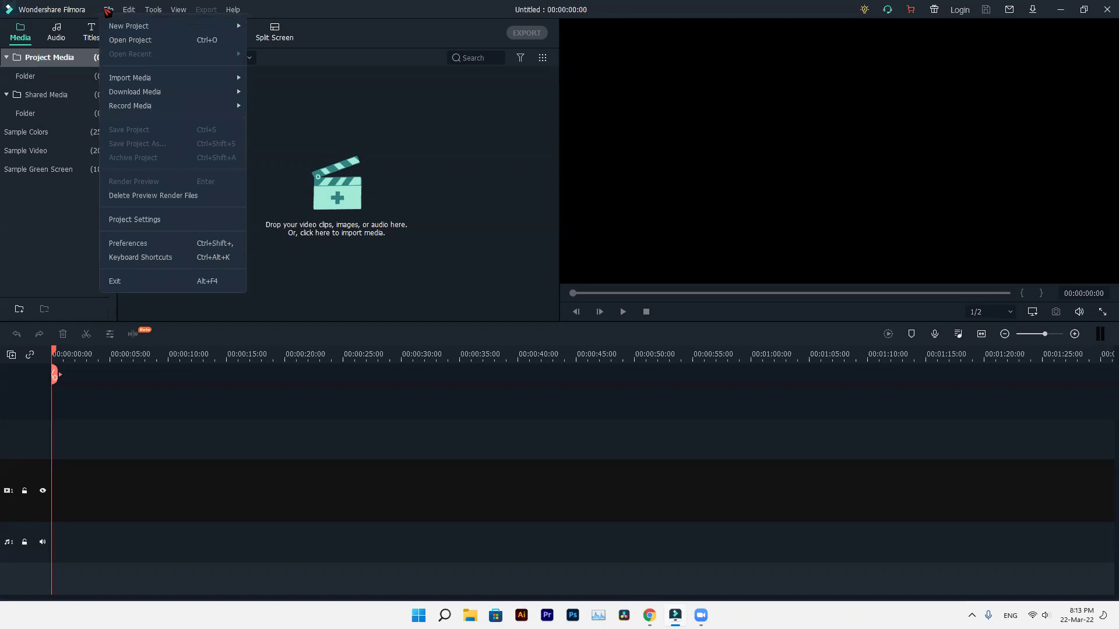
mouse_move(123, 26)
click(713, 154)
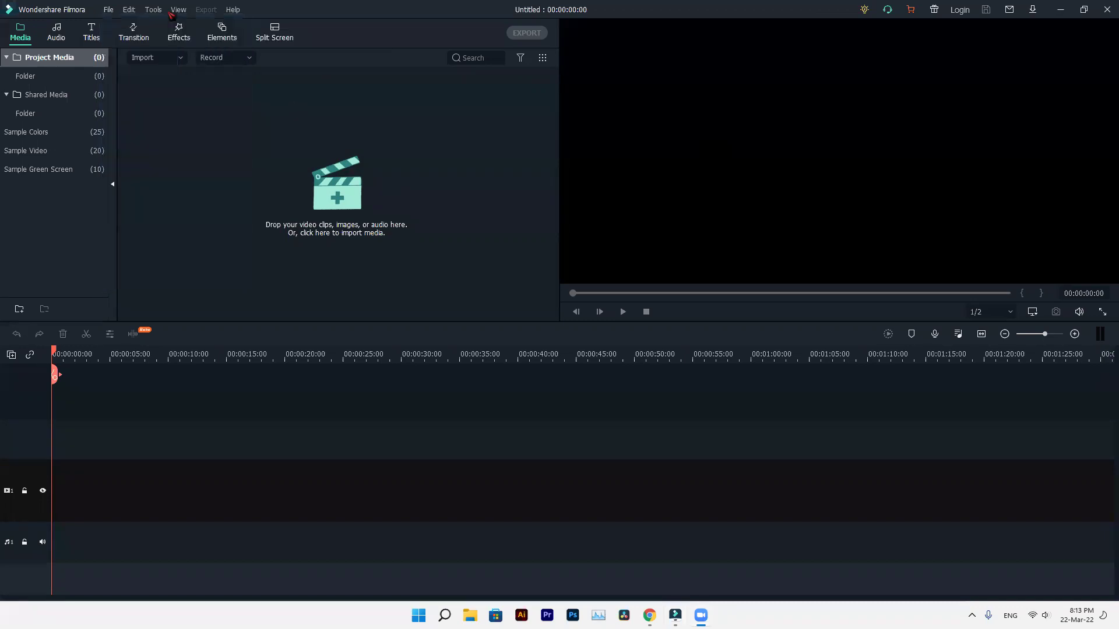
click(110, 11)
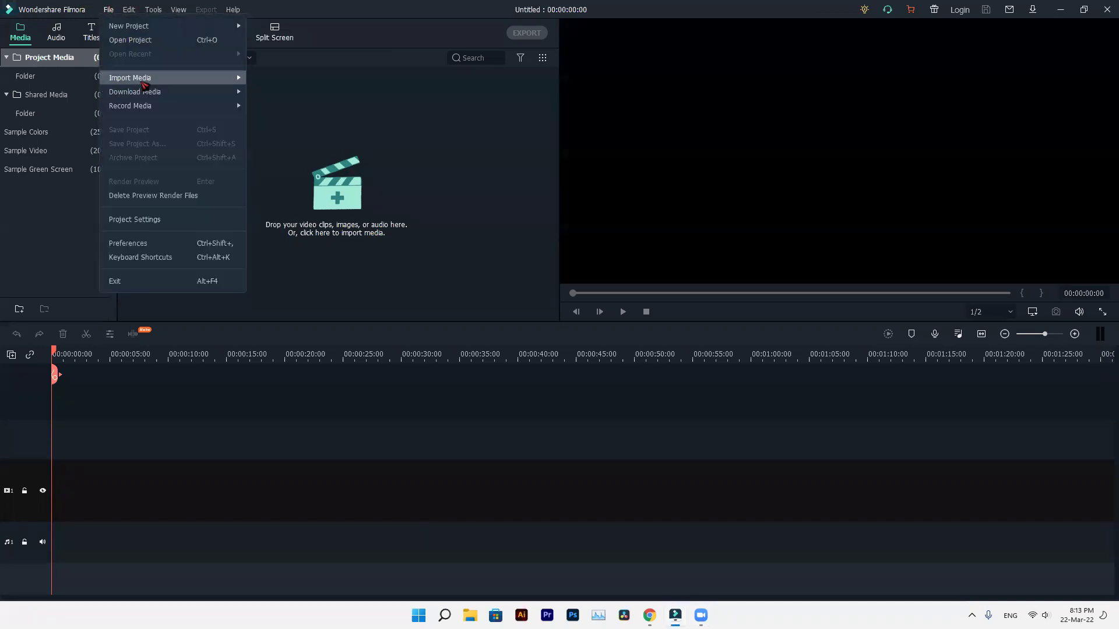
mouse_move(143, 83)
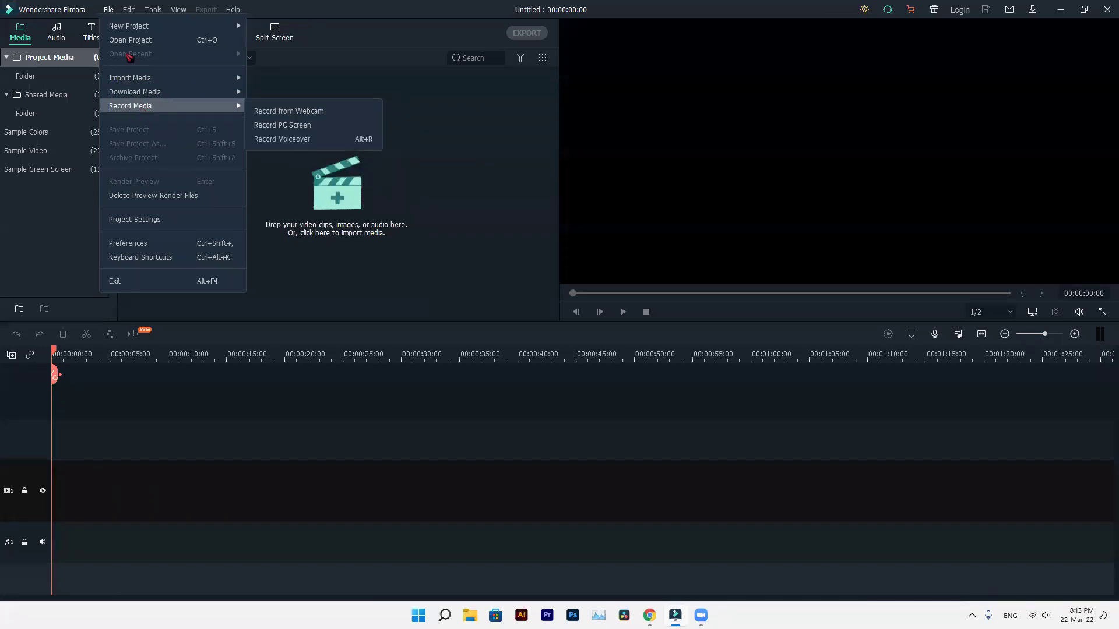
mouse_move(134, 14)
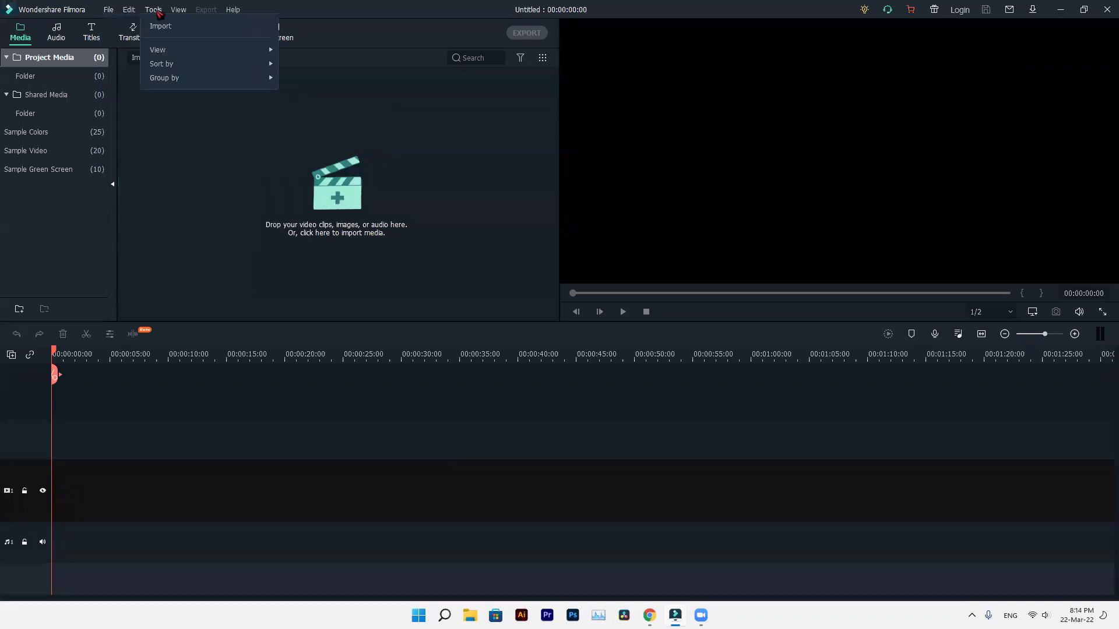
click(265, 10)
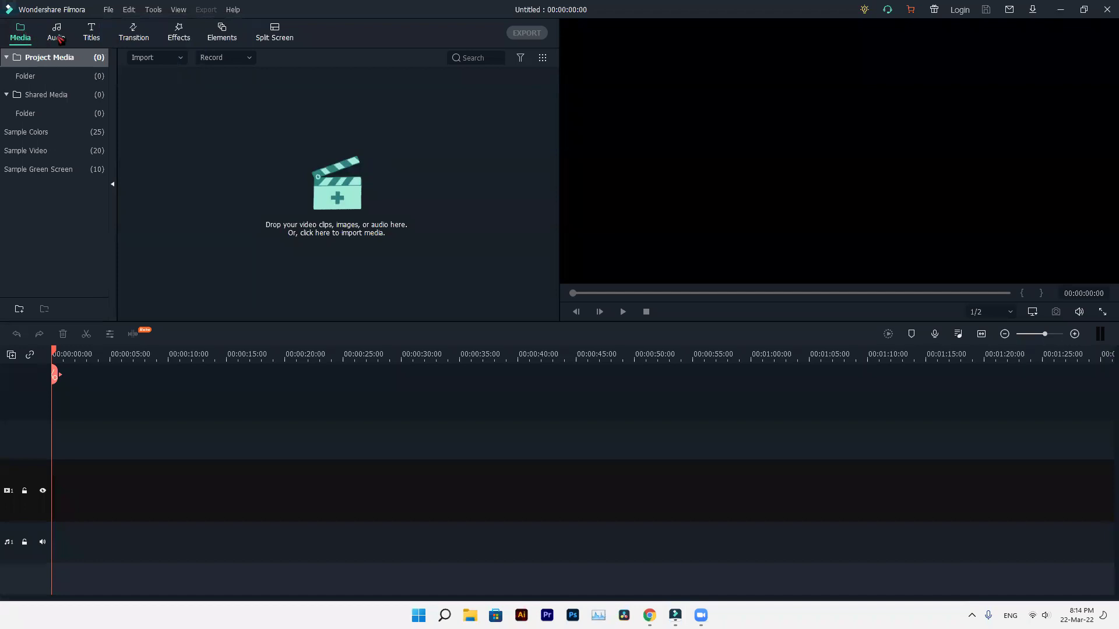
click(184, 60)
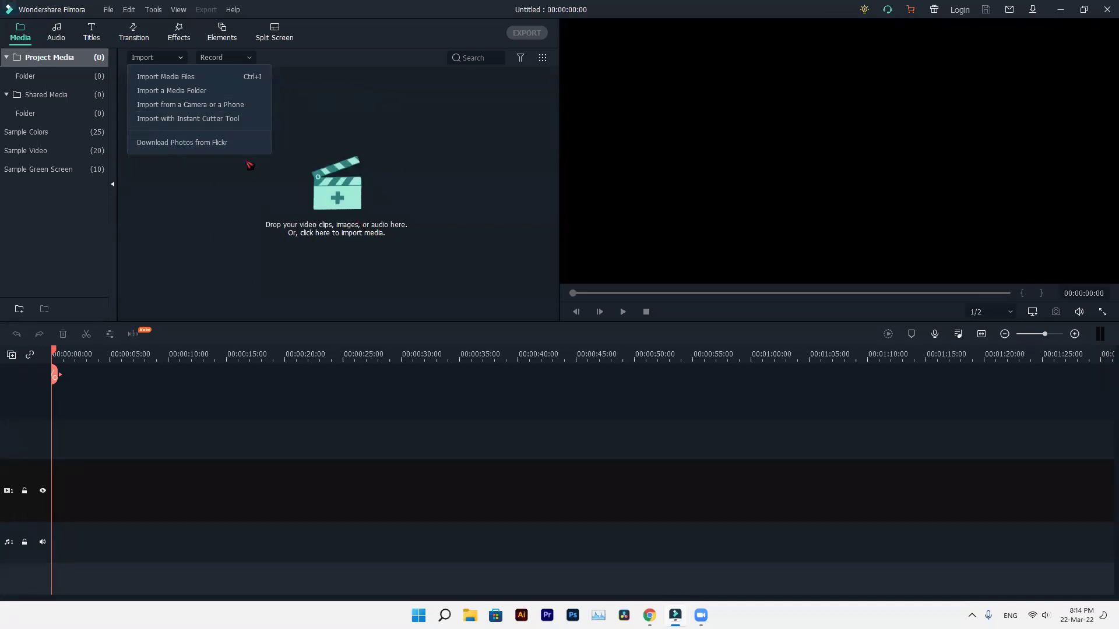
Open the PC screen recorder and expand its recording settings.
click(243, 60)
click(244, 61)
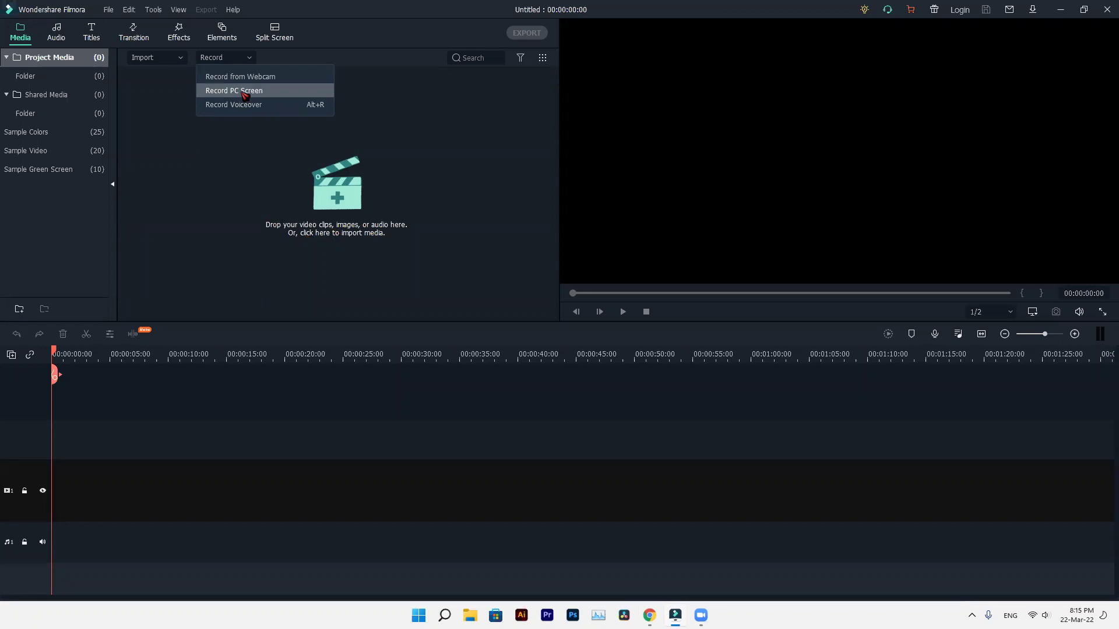
click(242, 91)
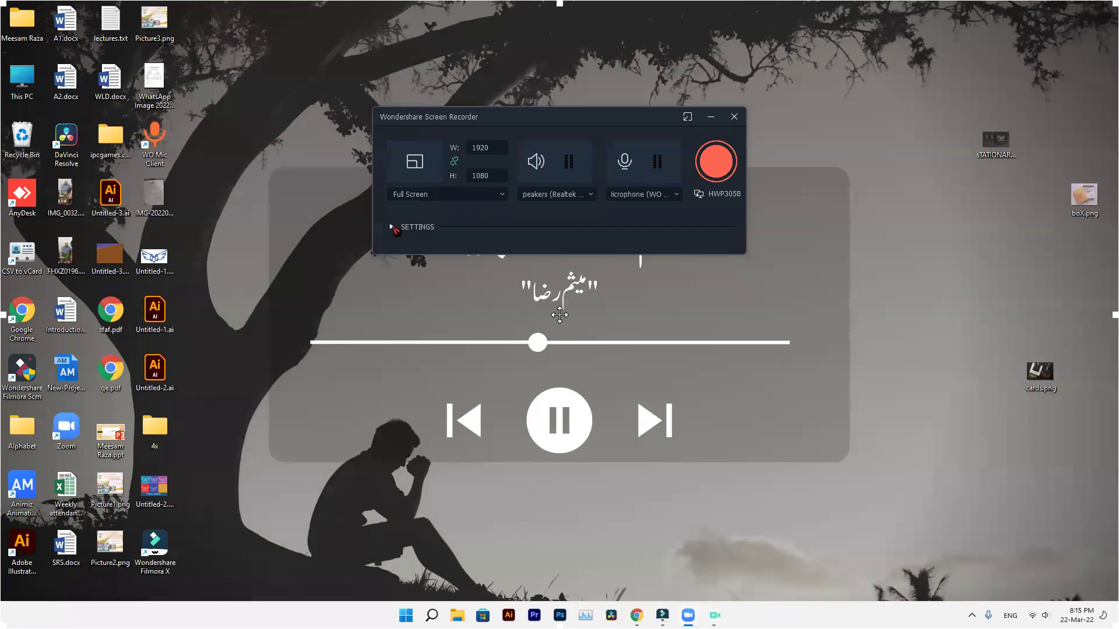
click(393, 228)
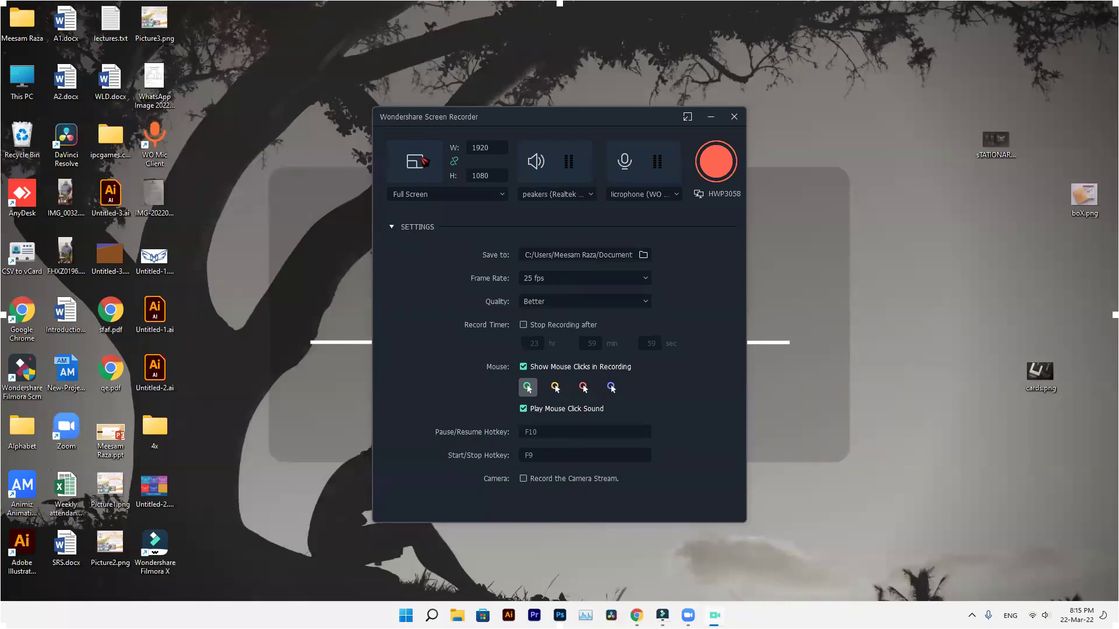
Switch the capture area to Custom and resize its frame to about 1352 by 1034 pixels.
click(485, 198)
click(446, 236)
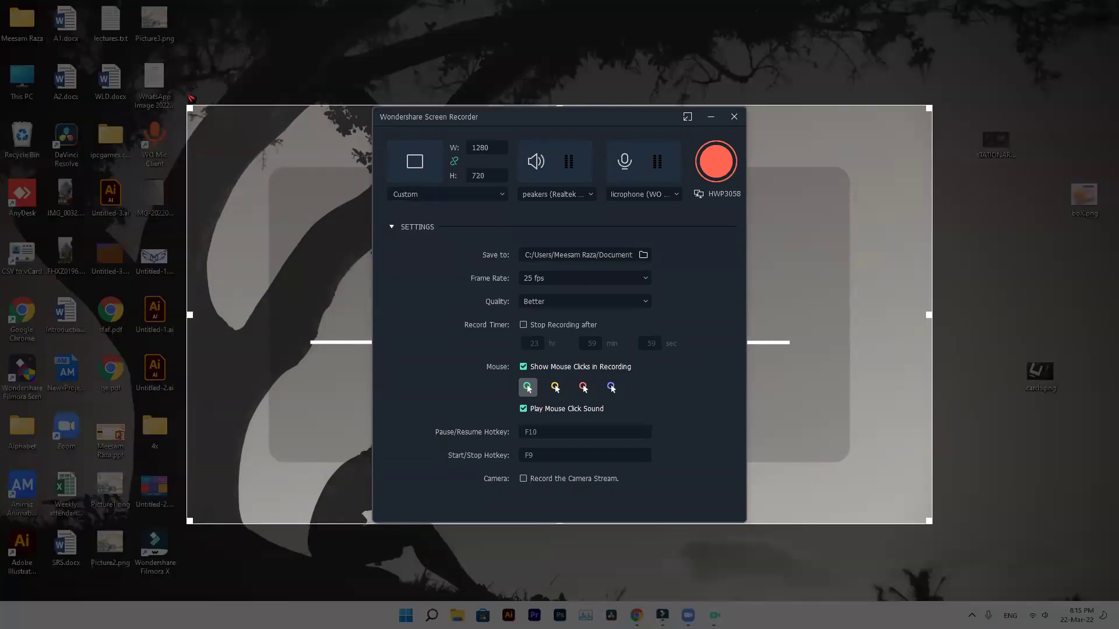
drag(190, 109, 6, 6)
drag(929, 522, 1109, 602)
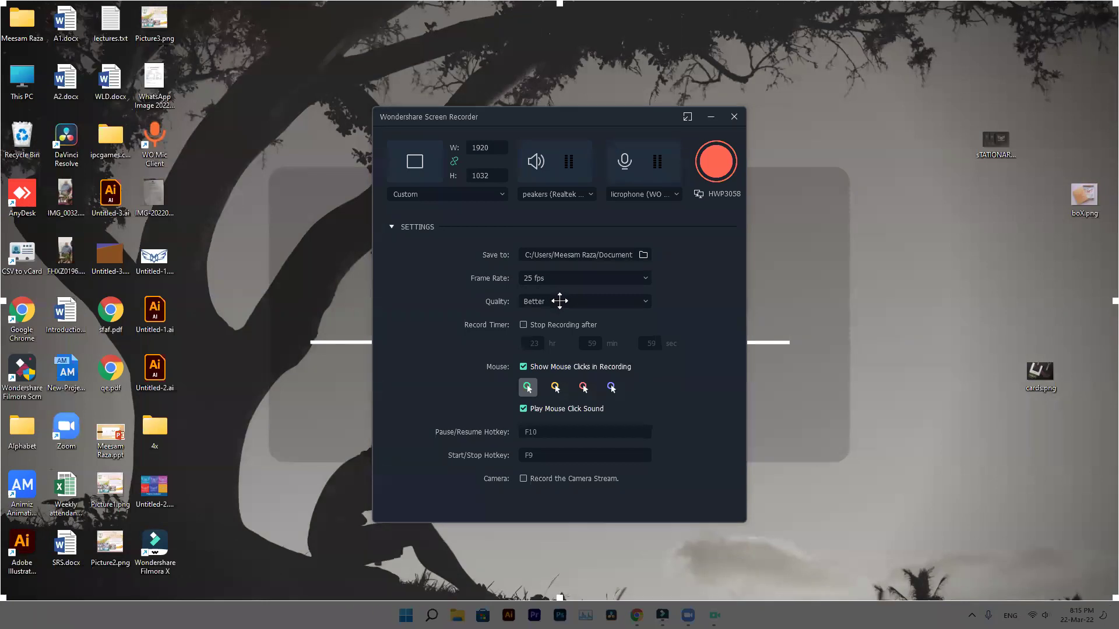
drag(1115, 598, 571, 598)
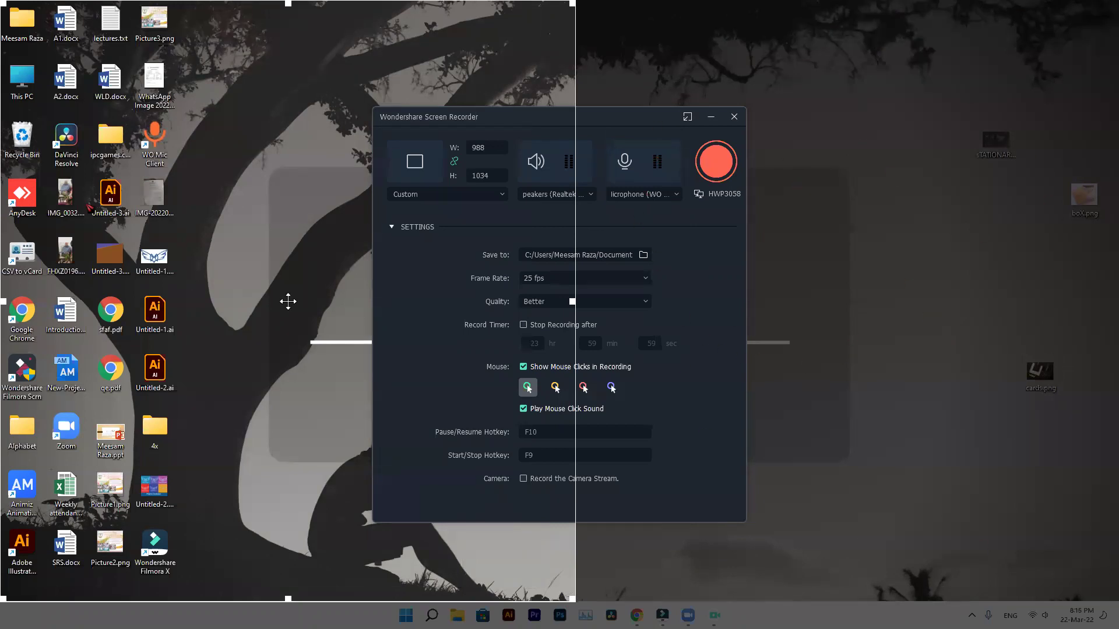
drag(575, 300, 787, 304)
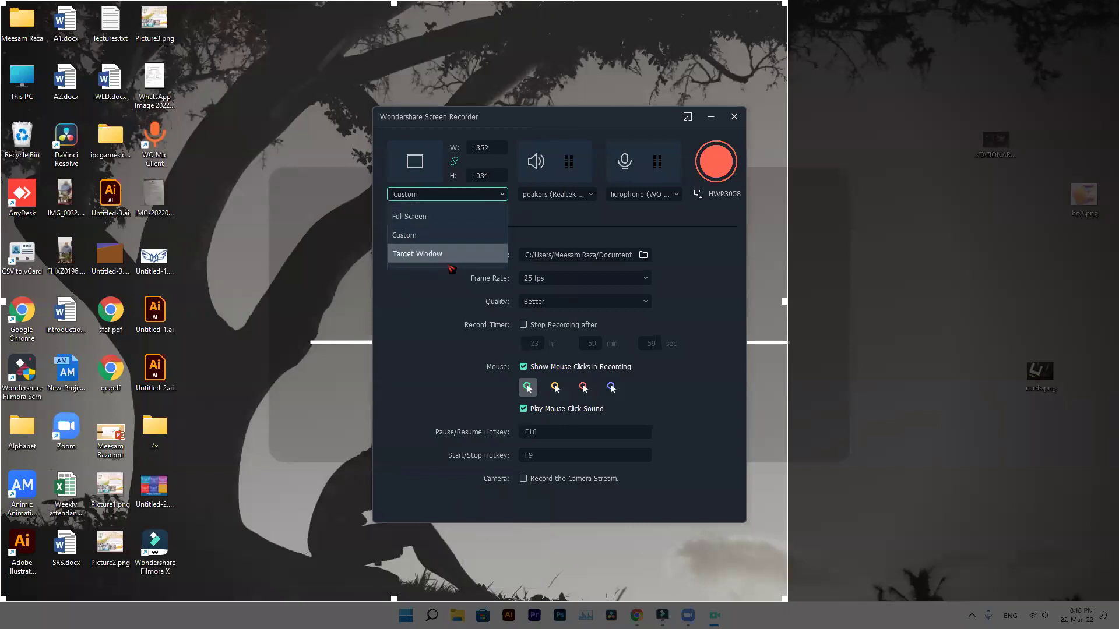
Set the capture area to Target Window and pick Filmora's video preview pane as the target.
click(431, 254)
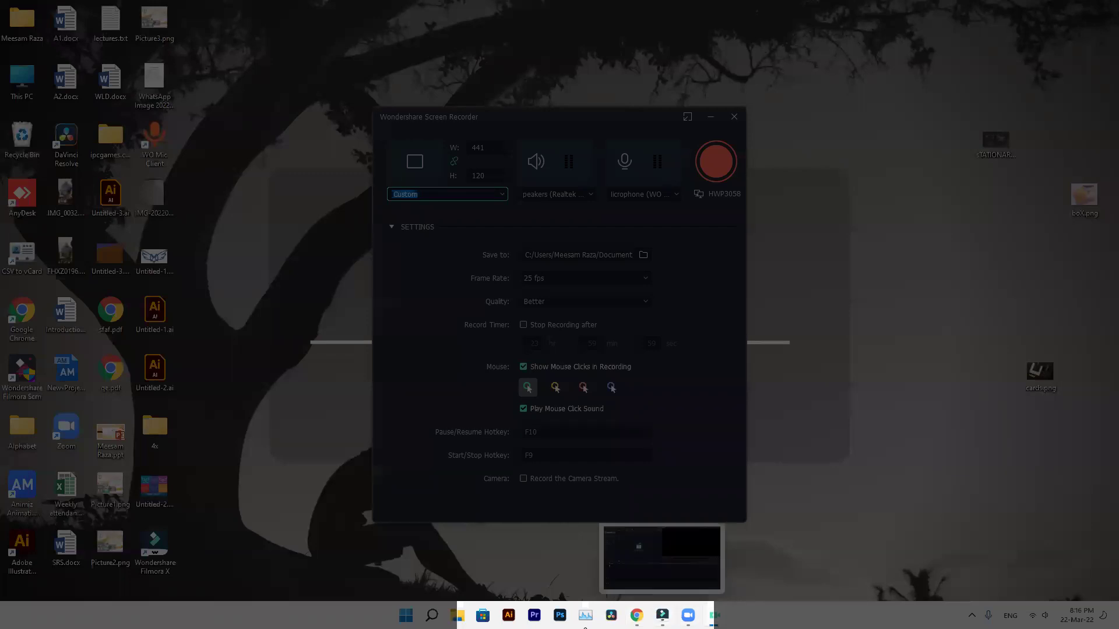
click(663, 615)
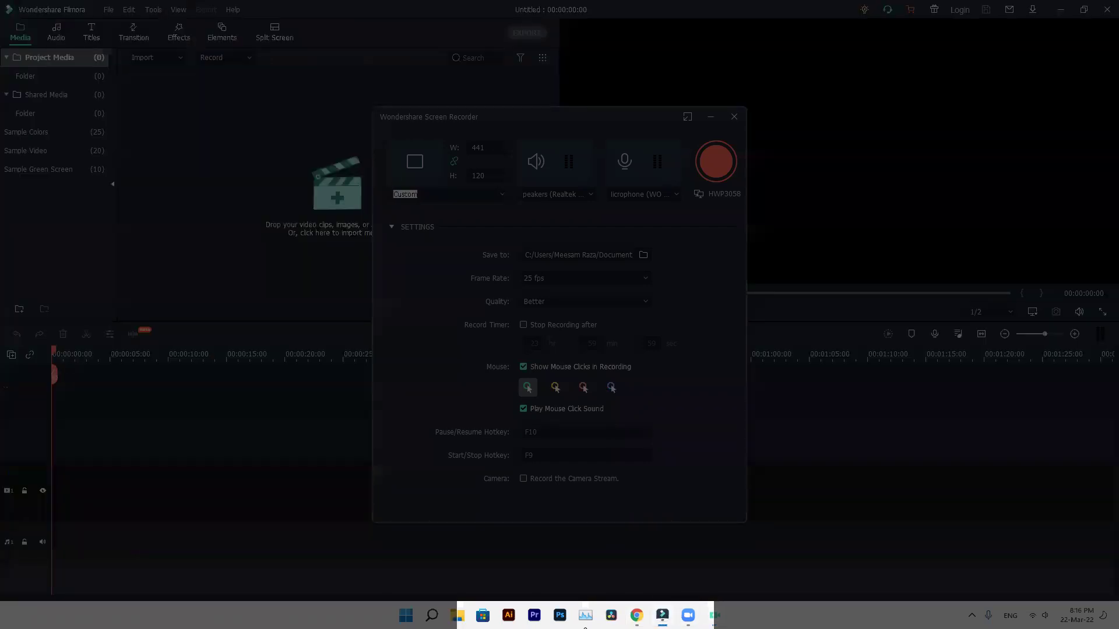
click(502, 194)
click(466, 254)
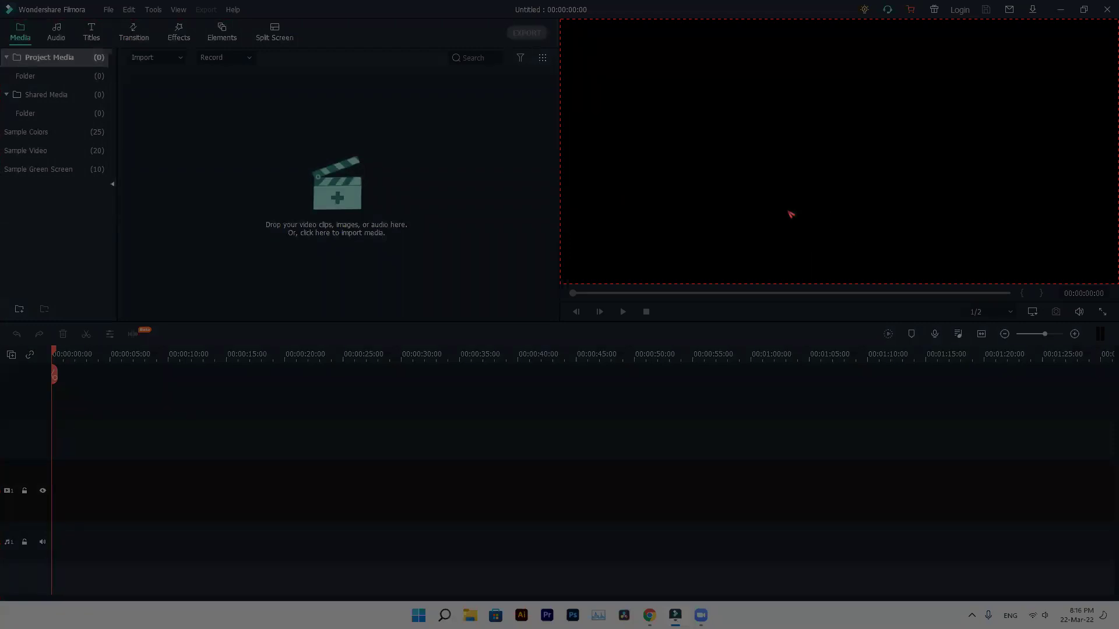
click(767, 191)
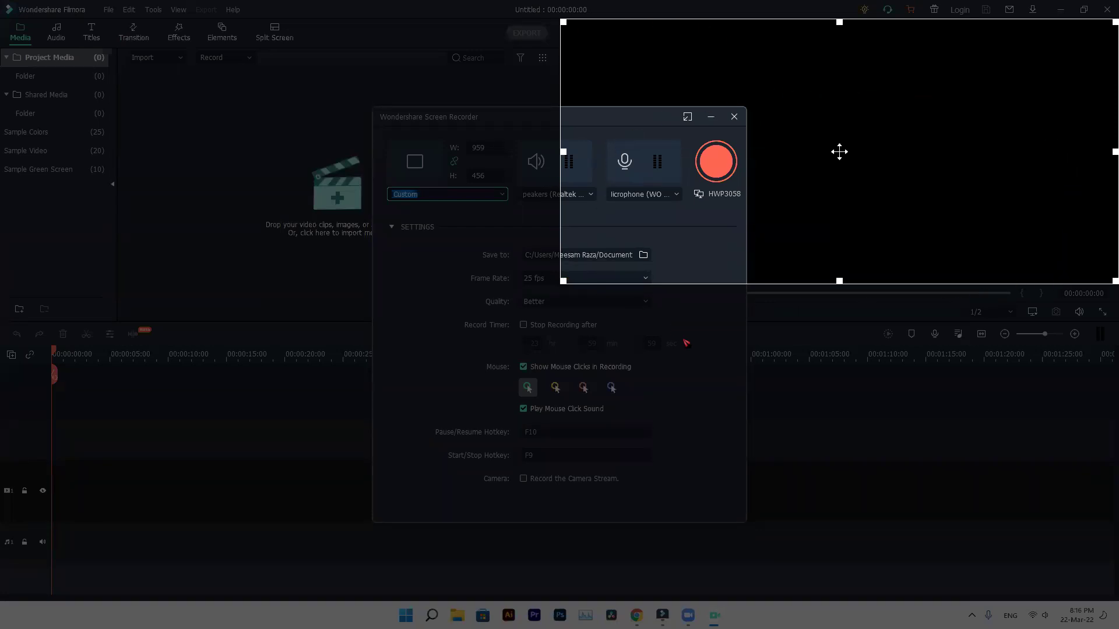
Move the recorder window off the preview area and set the capture area to Full Screen.
drag(499, 121, 232, 117)
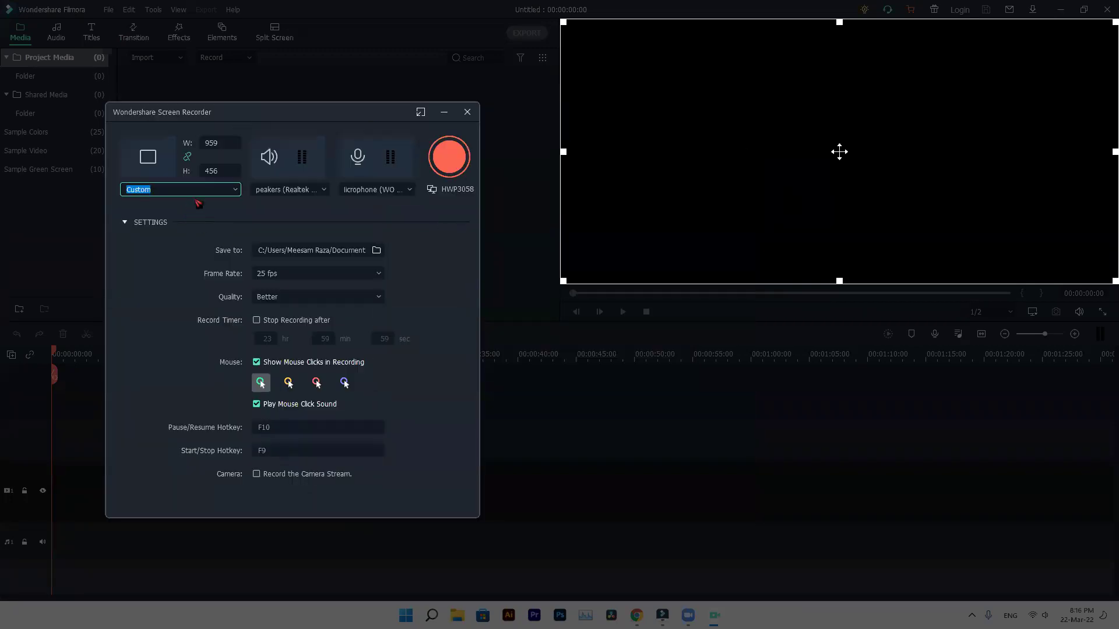
click(236, 191)
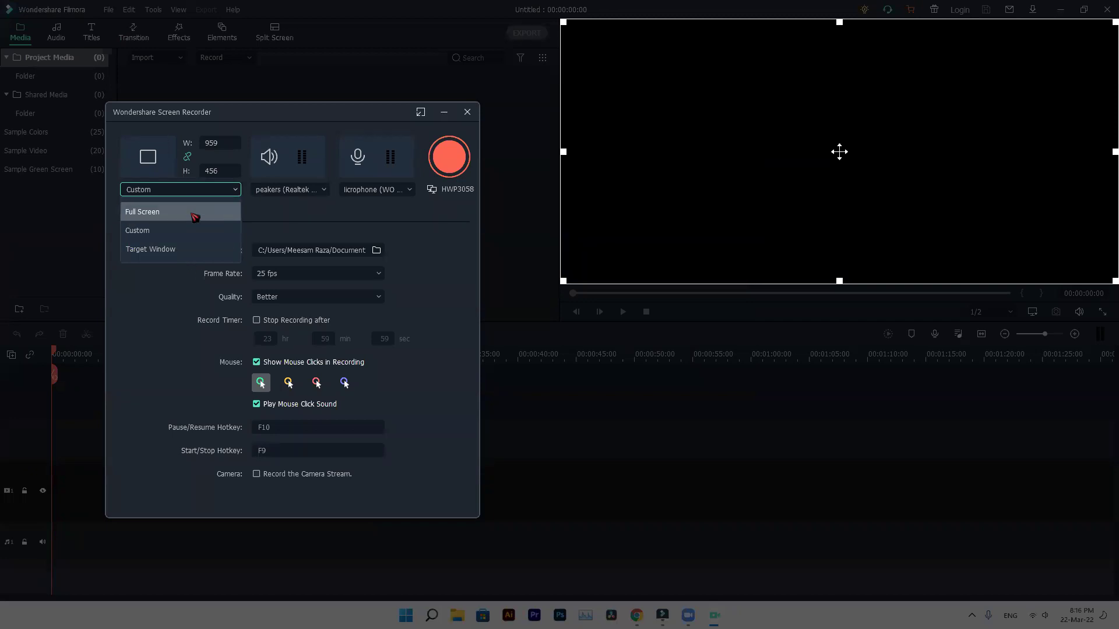
click(194, 218)
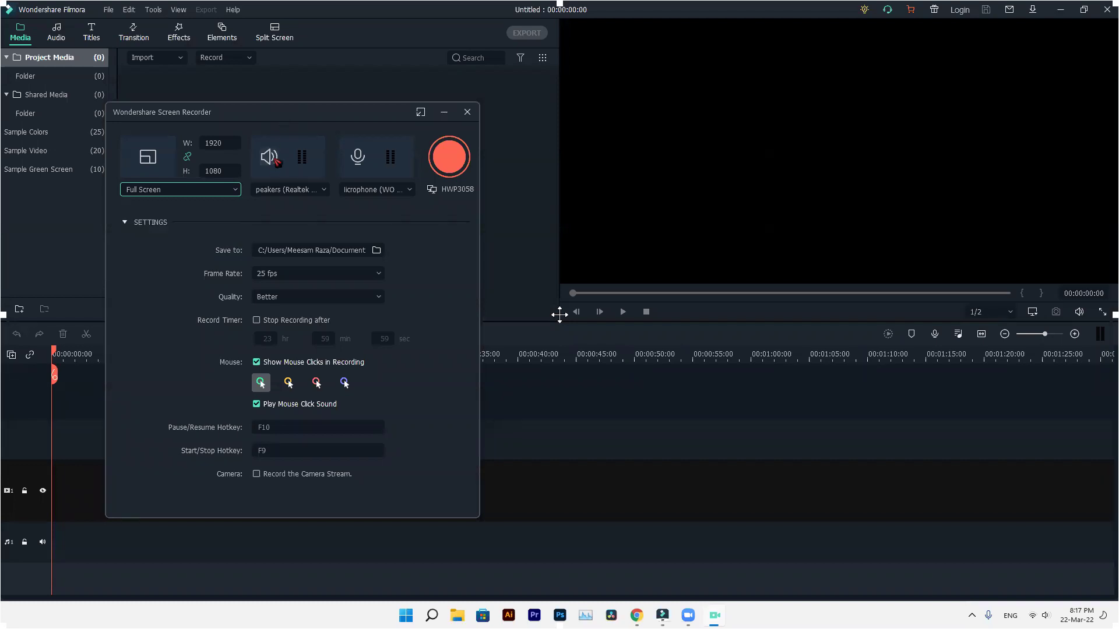
Turn speaker and microphone recording off and back on.
click(275, 160)
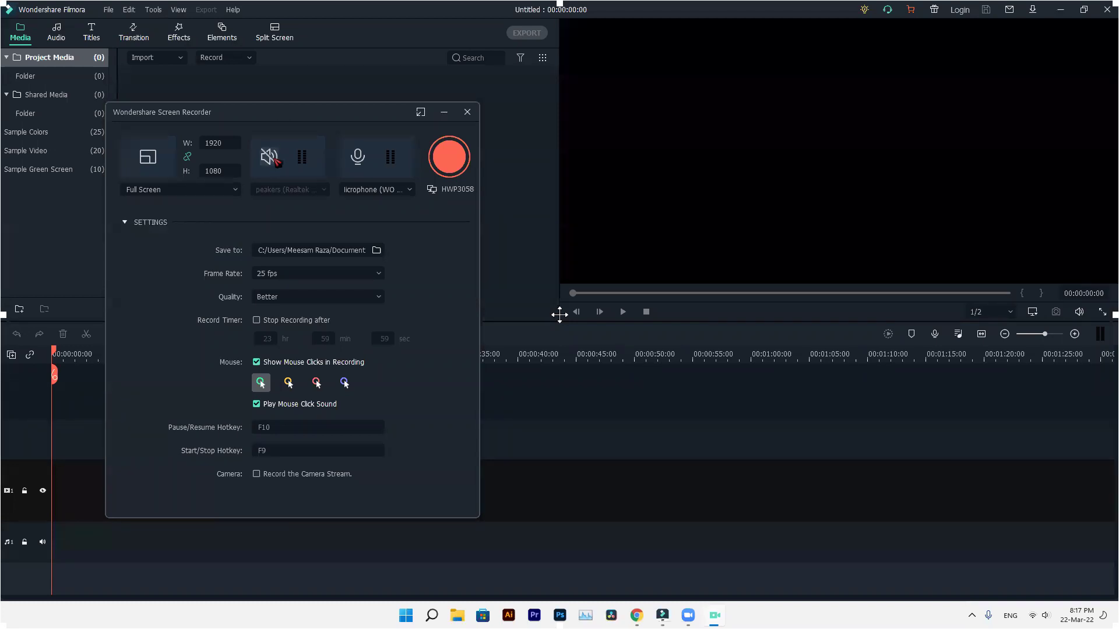
click(355, 157)
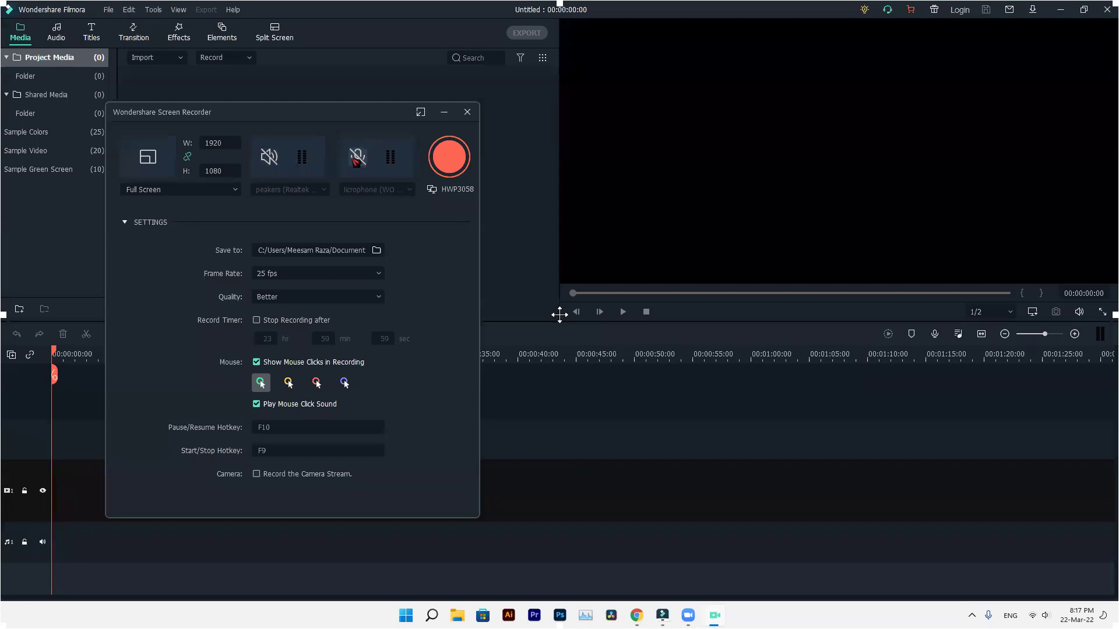
click(356, 160)
click(269, 157)
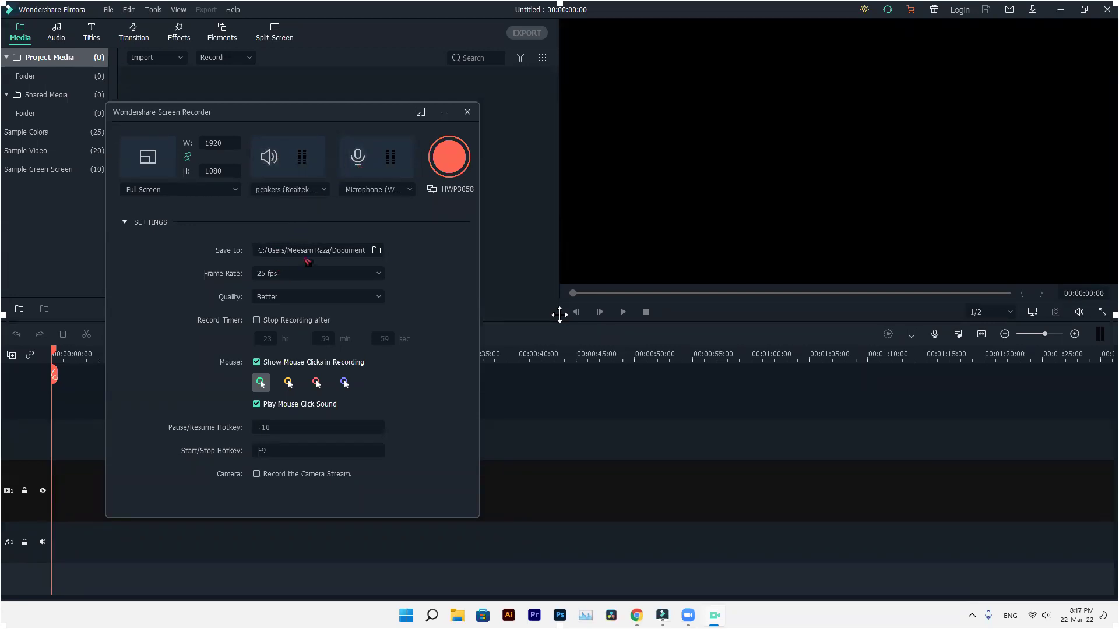
Set the recording frame rate to 30 fps and check the quality options.
click(301, 273)
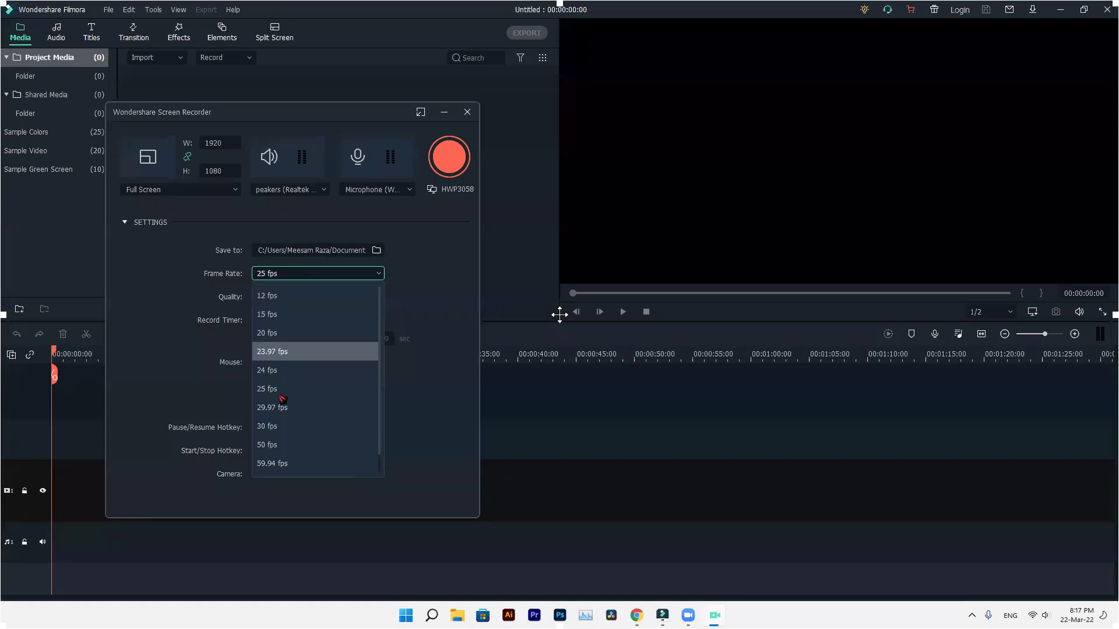
click(278, 427)
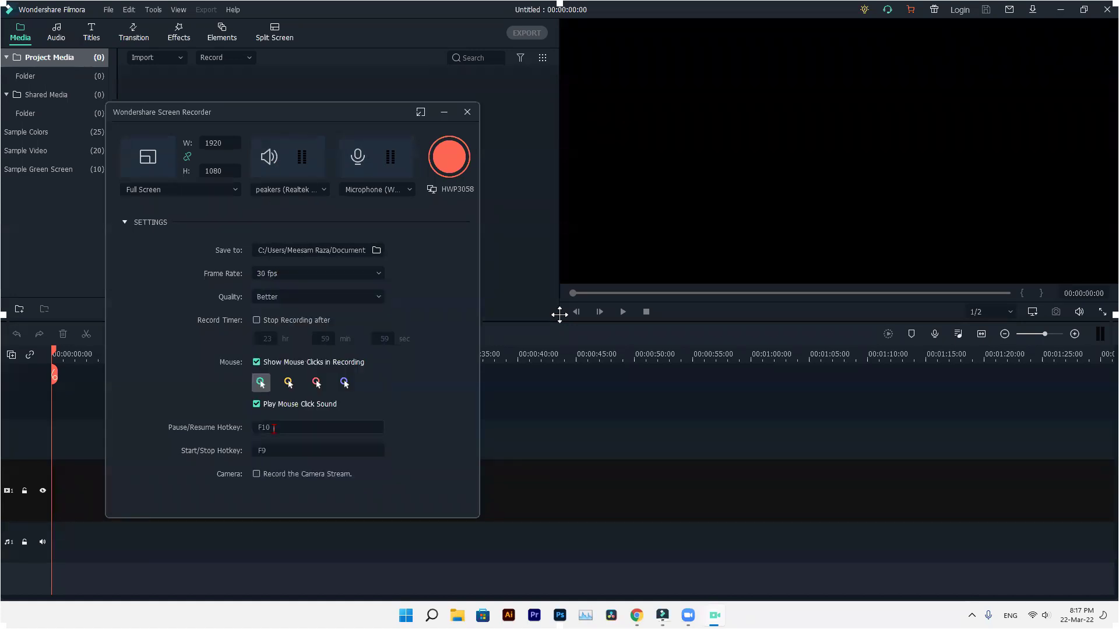
click(290, 298)
click(291, 299)
Set the save location for recordings to the D:/ drive.
click(379, 252)
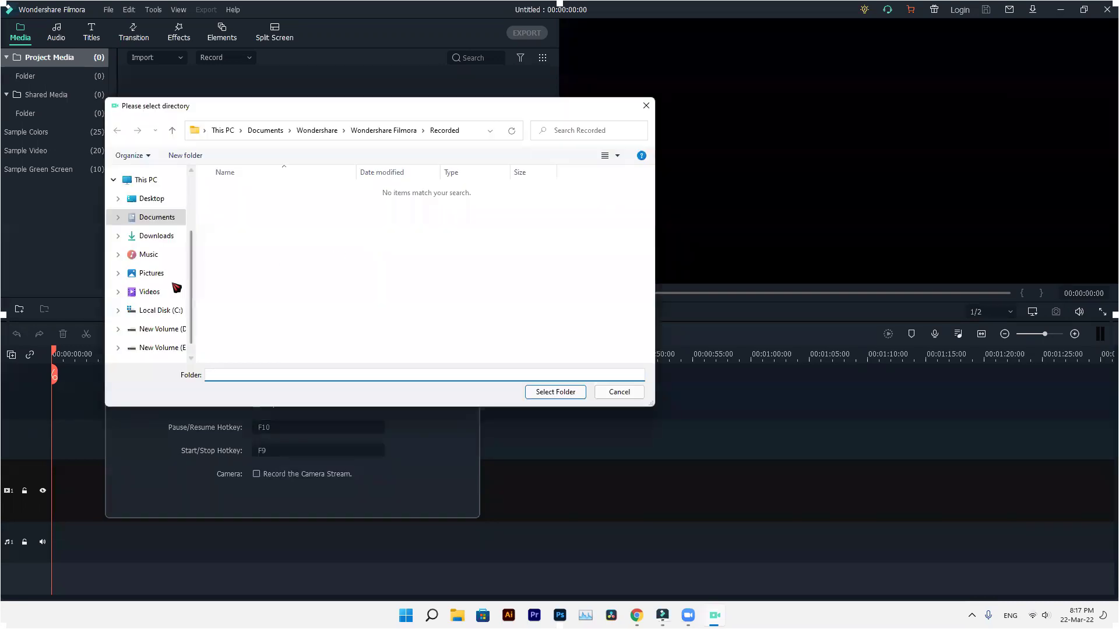
click(159, 329)
click(554, 393)
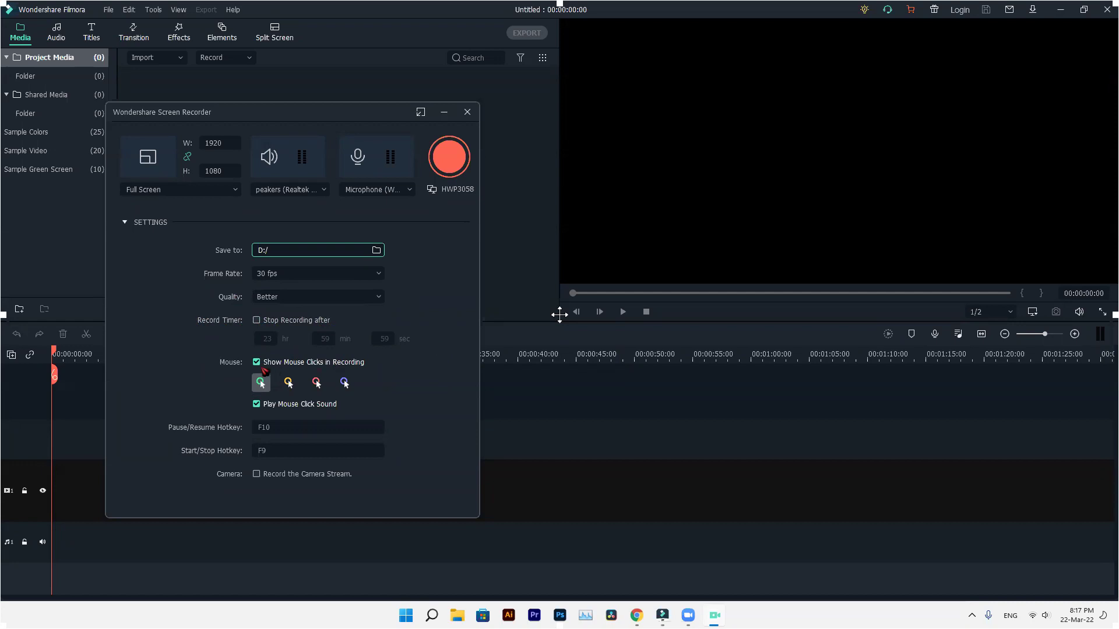
Choose the red highlight for mouse clicks in the recording.
click(289, 384)
click(316, 383)
click(256, 404)
Set the pause/resume hotkey to 1 and the start/stop hotkey to 9.
click(280, 431)
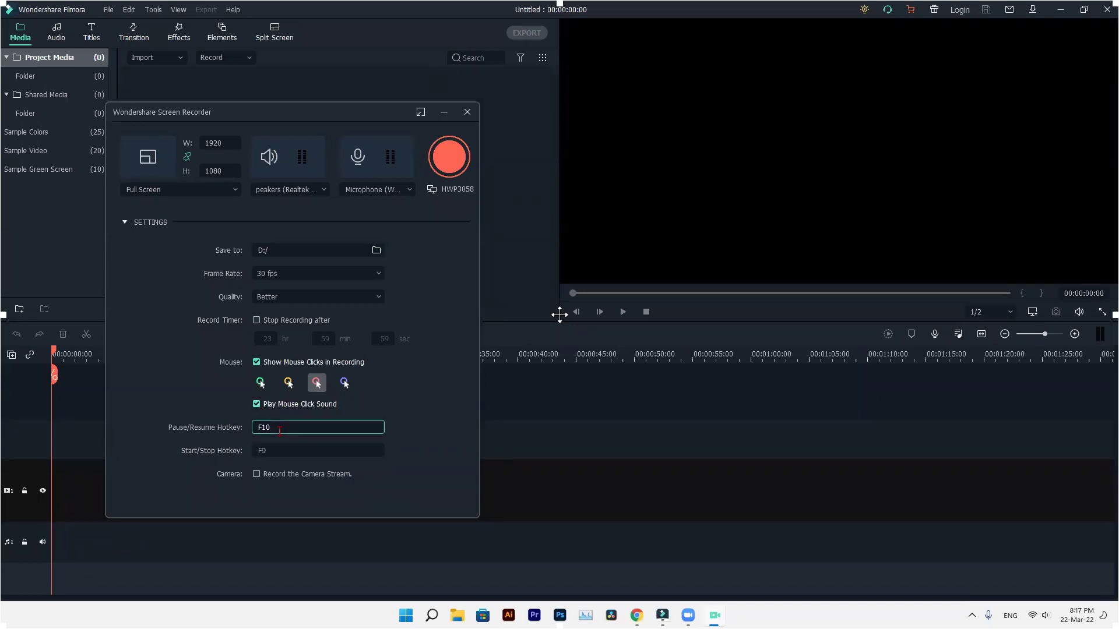
click(270, 430)
double_click(271, 430)
text(1)
click(286, 451)
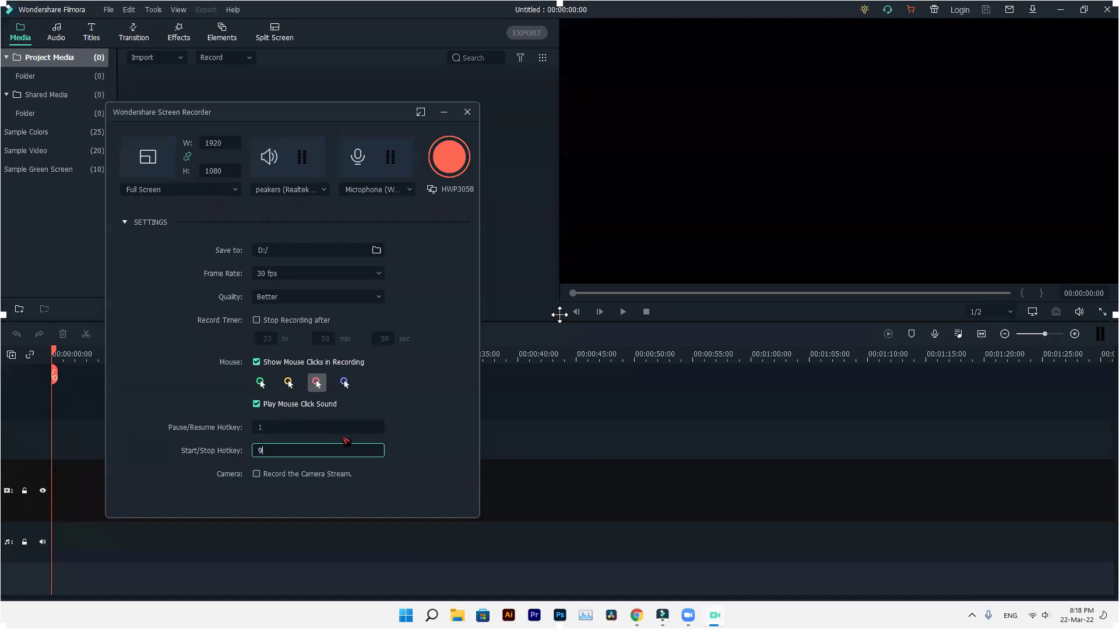
click(407, 418)
Enable recording of the camera stream and check the available camera devices.
click(257, 474)
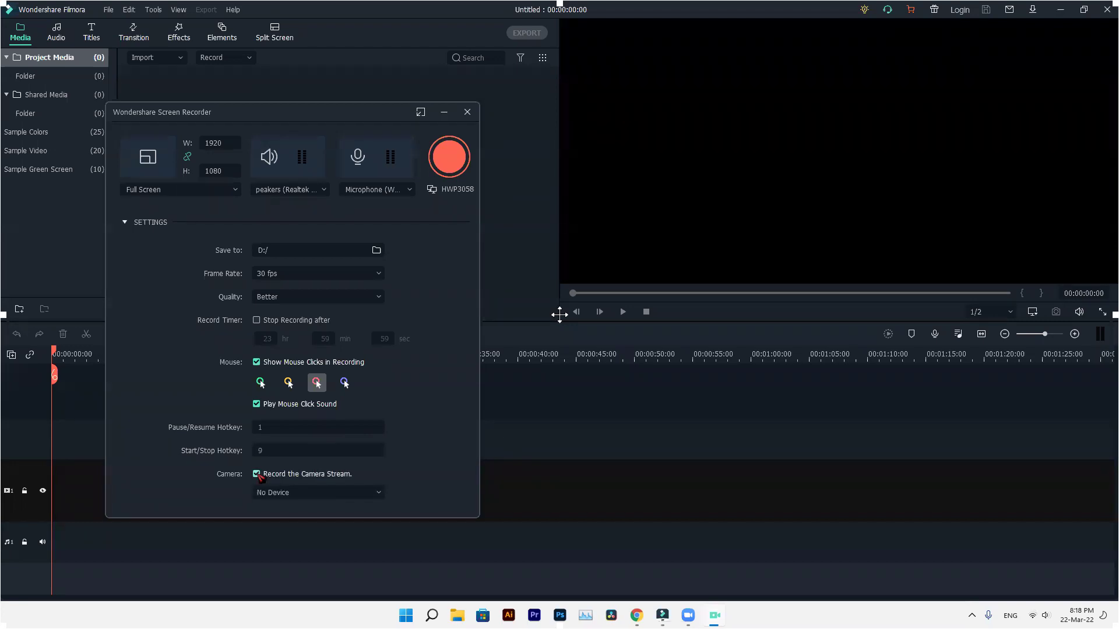
click(295, 496)
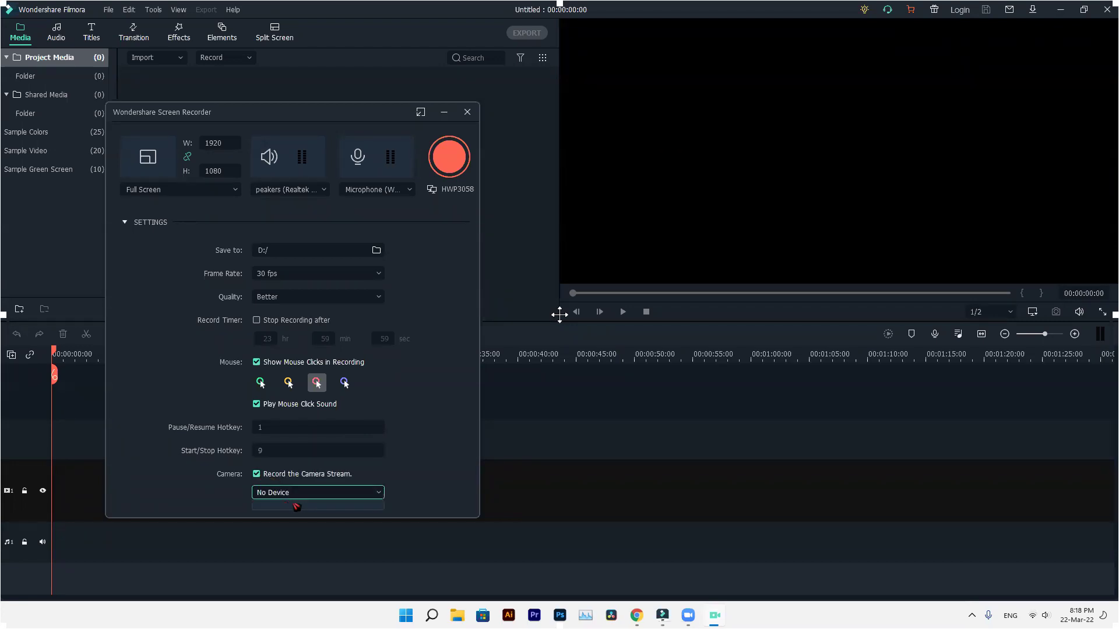
click(414, 465)
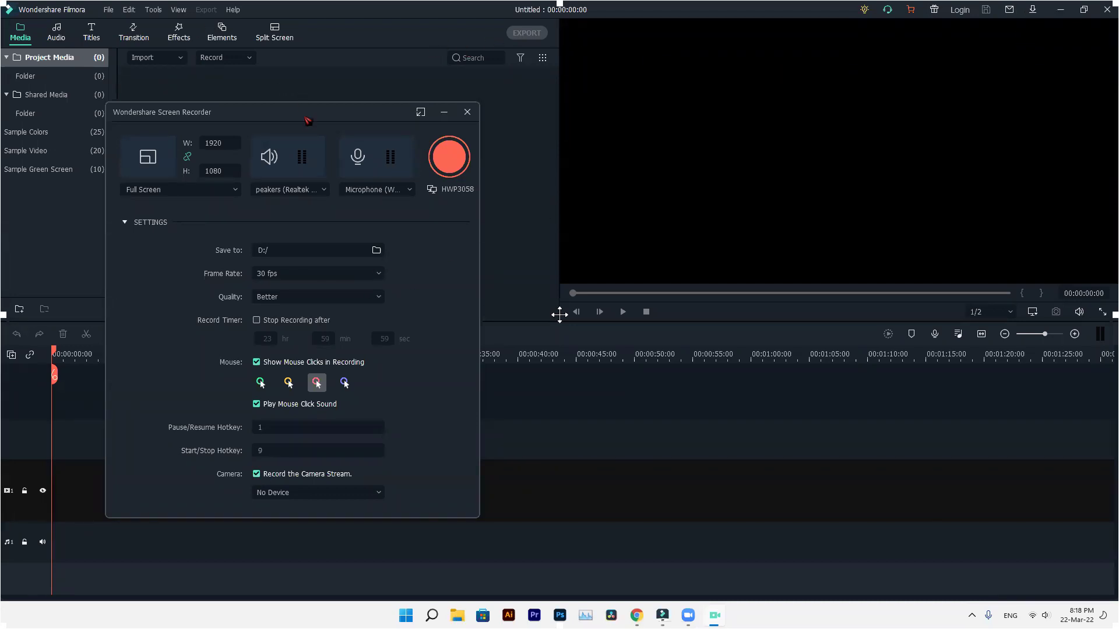
Start a full-screen recording with the configured recorder settings and minimize the editor to show the desktop.
drag(308, 121, 193, 19)
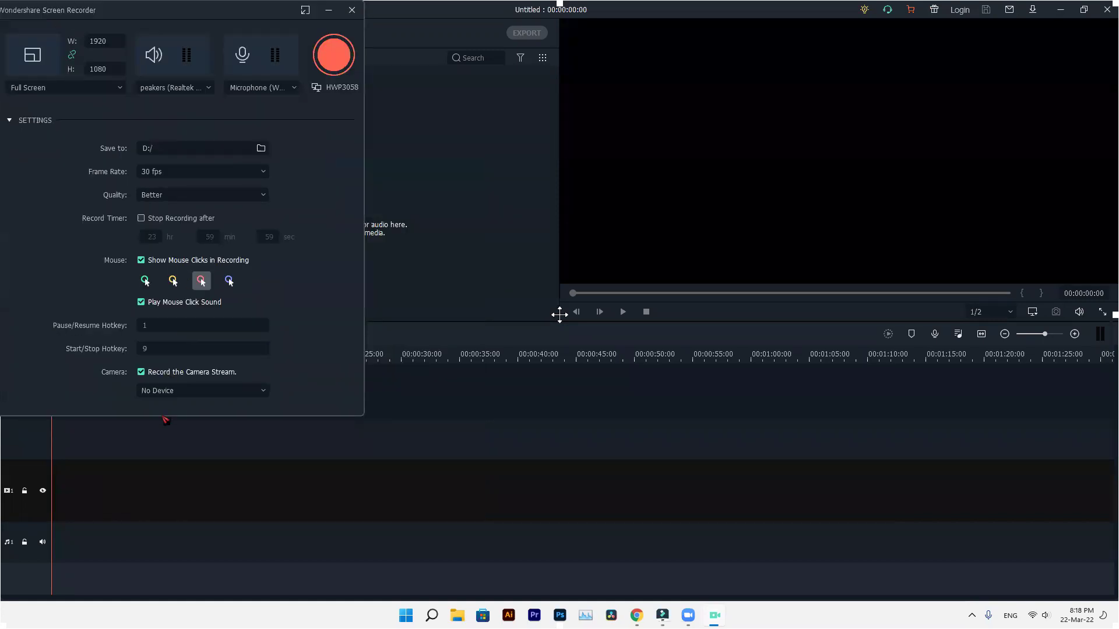
click(337, 70)
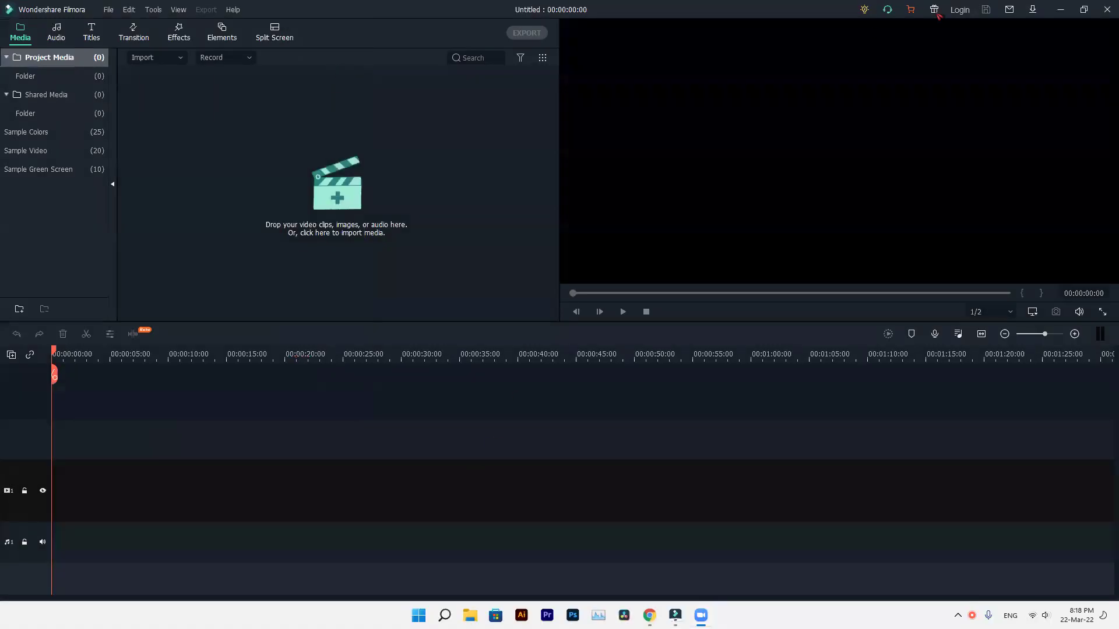
click(1061, 9)
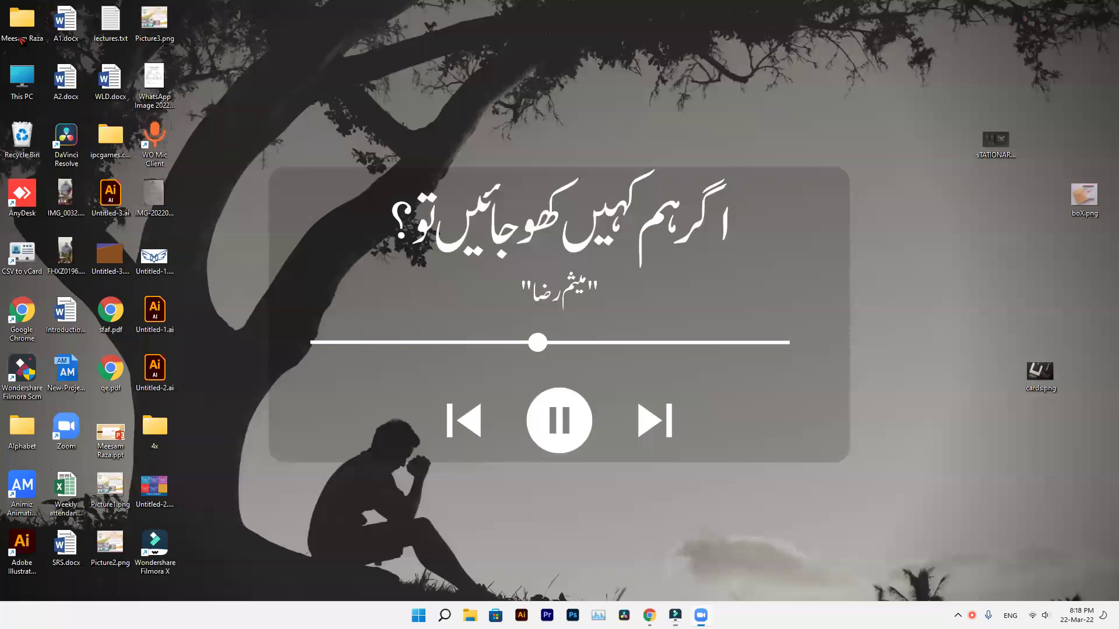
Switch to File Explorer and open New Volume (D:) while the recording runs.
double_click(22, 23)
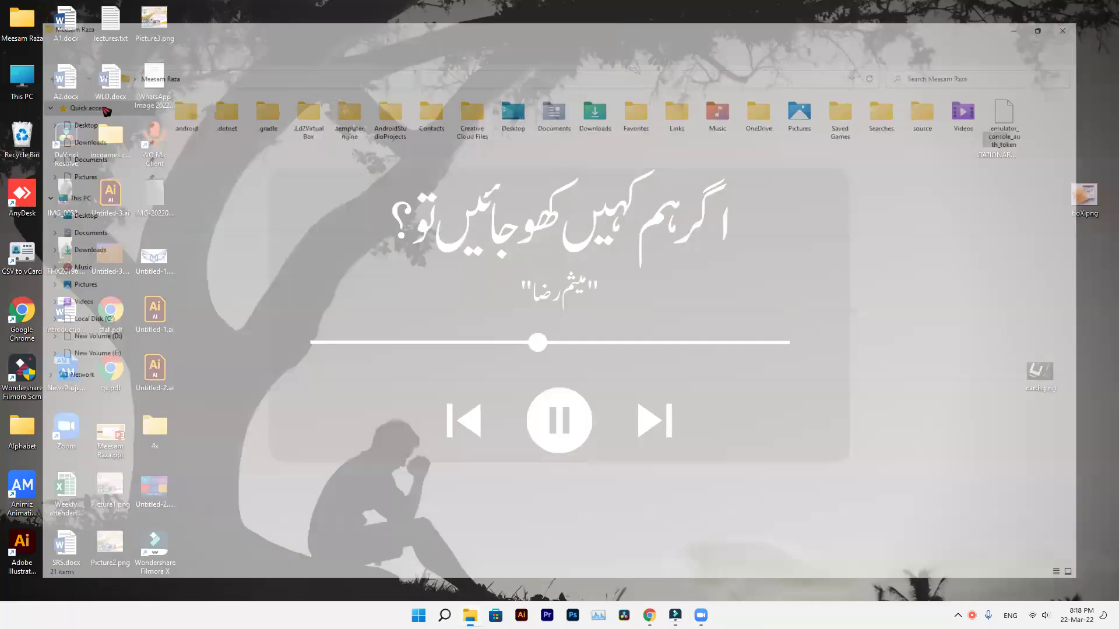
click(58, 303)
click(60, 345)
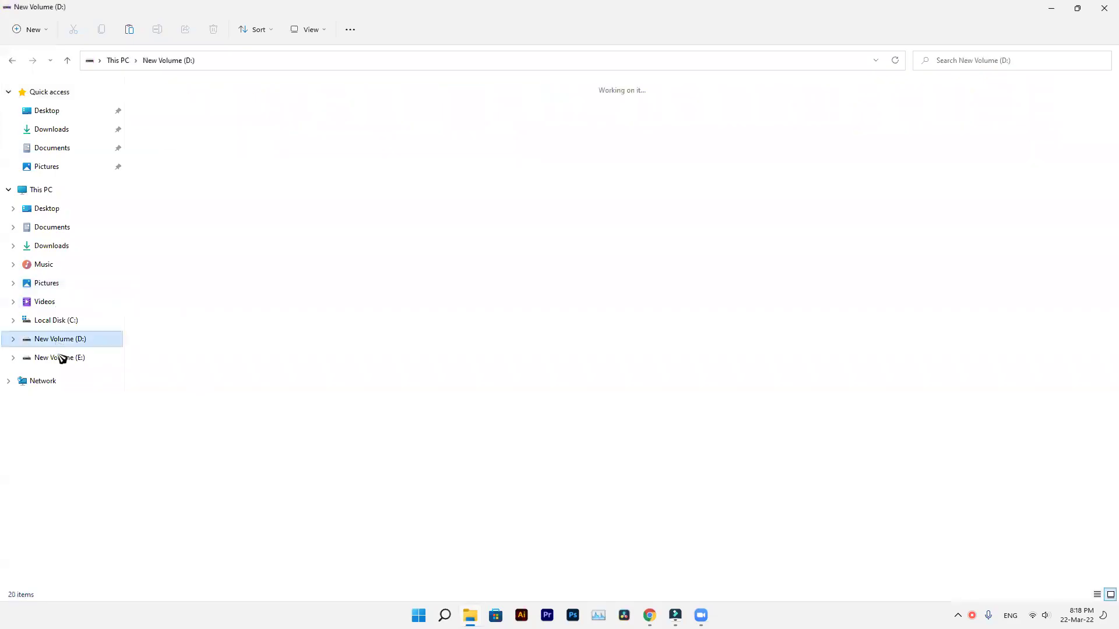
click(60, 357)
click(60, 342)
Play the 277 MB wedding video from the D: drive in full screen, then close the player.
double_click(163, 226)
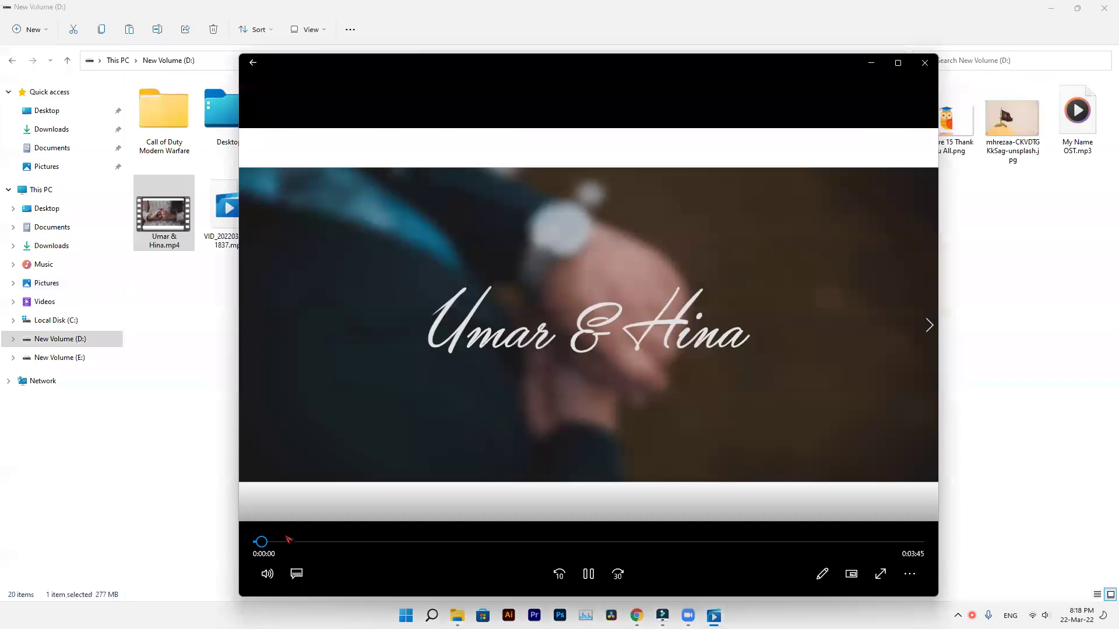
mouse_move(900, 69)
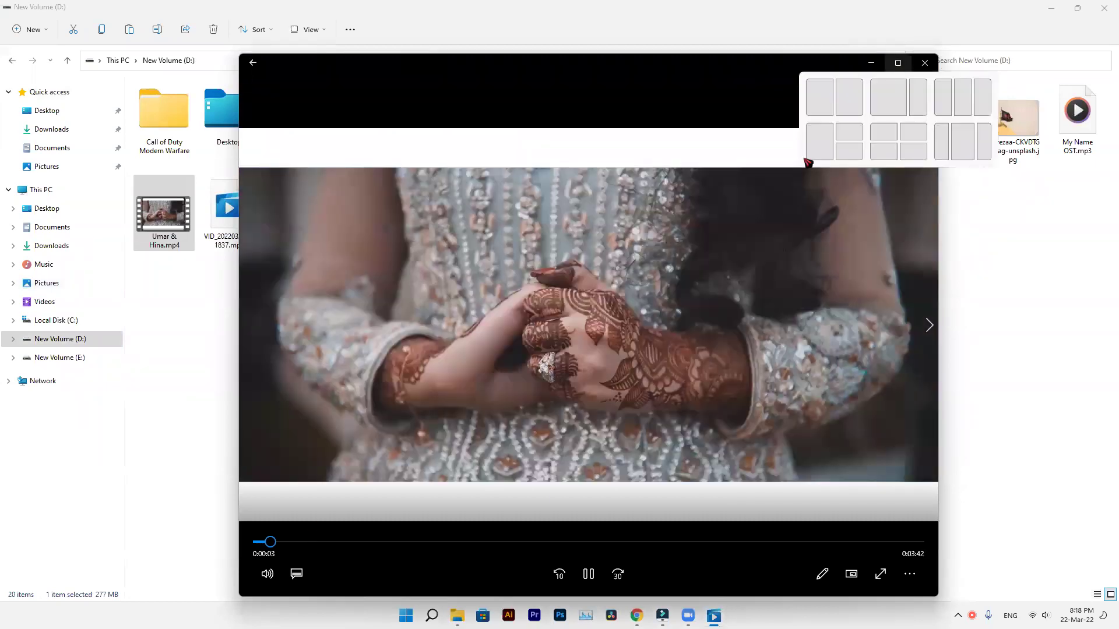
double_click(670, 227)
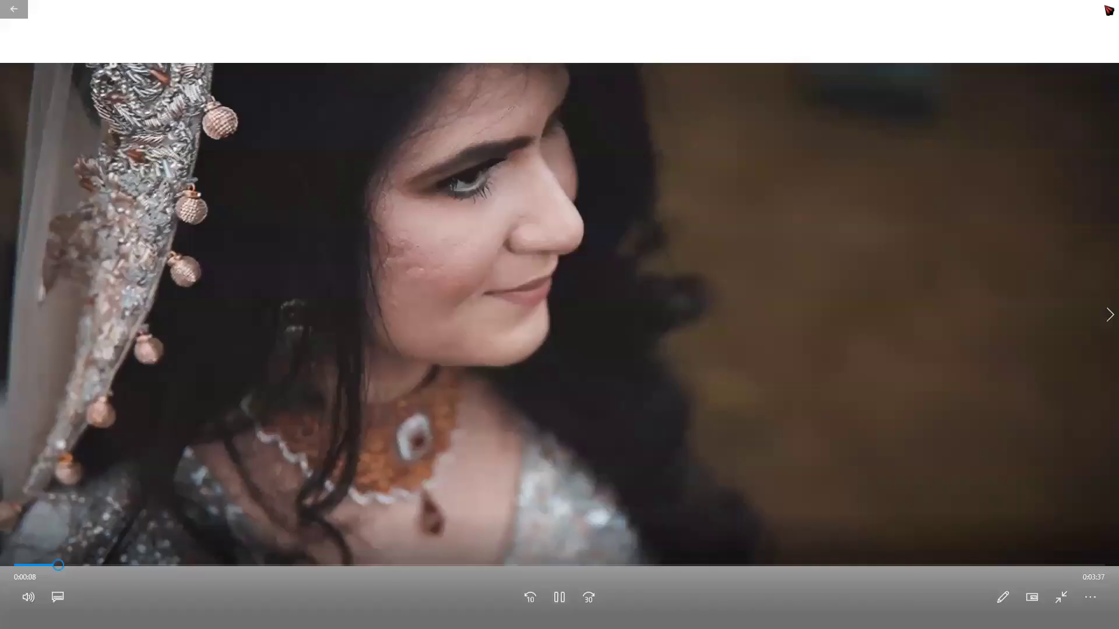
key(Escape)
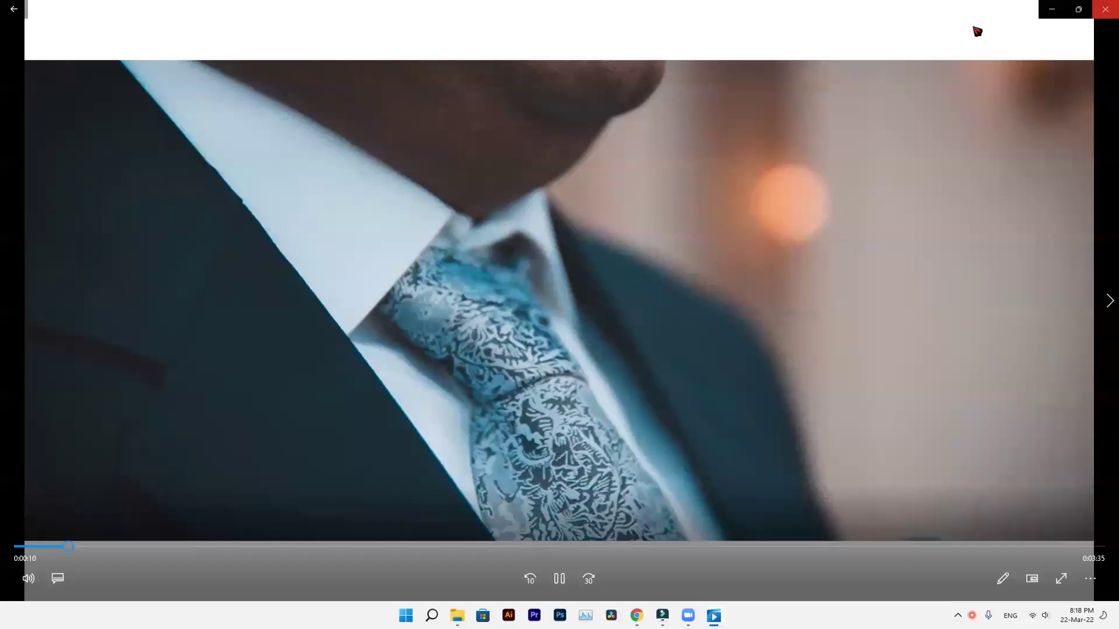
key(alt+F4)
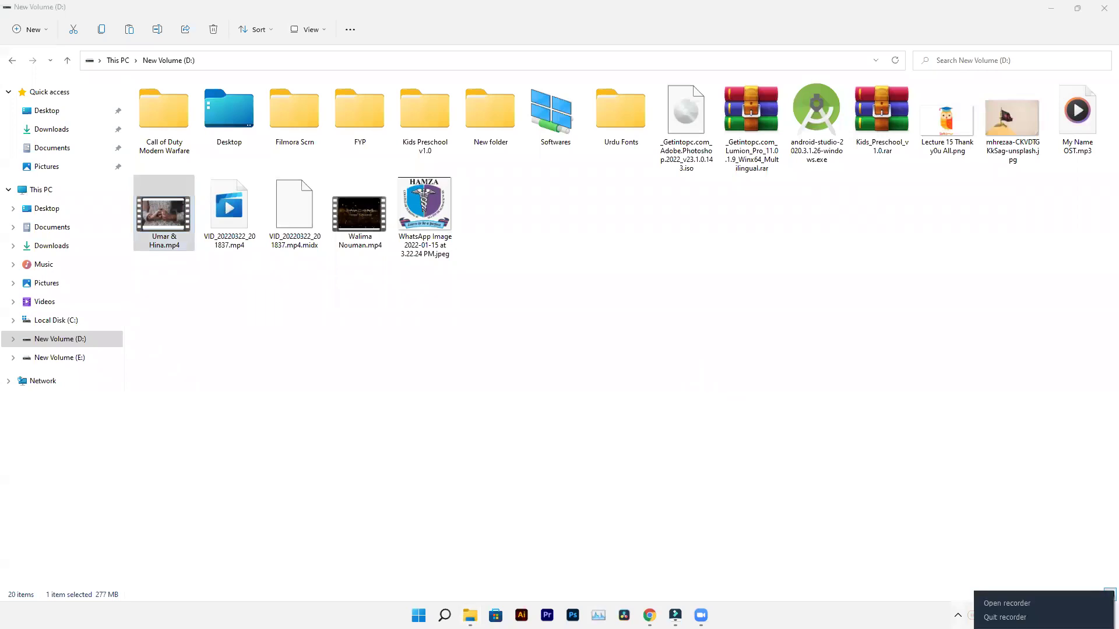
Reopen the running screen recorder from the system tray and stop the recording.
click(971, 615)
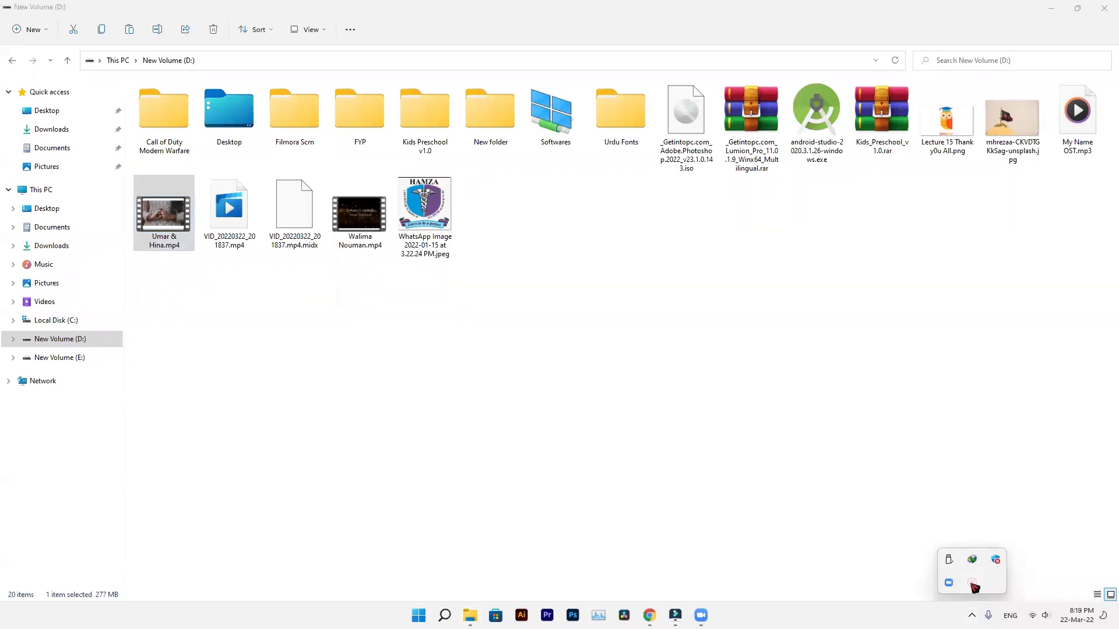
right_click(971, 583)
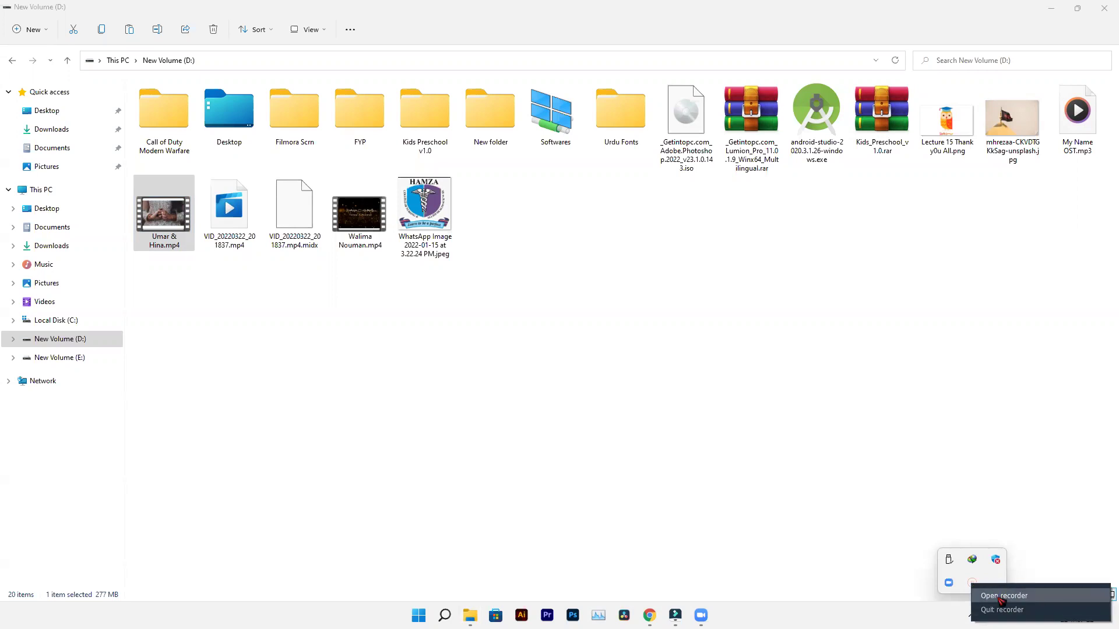
click(1001, 599)
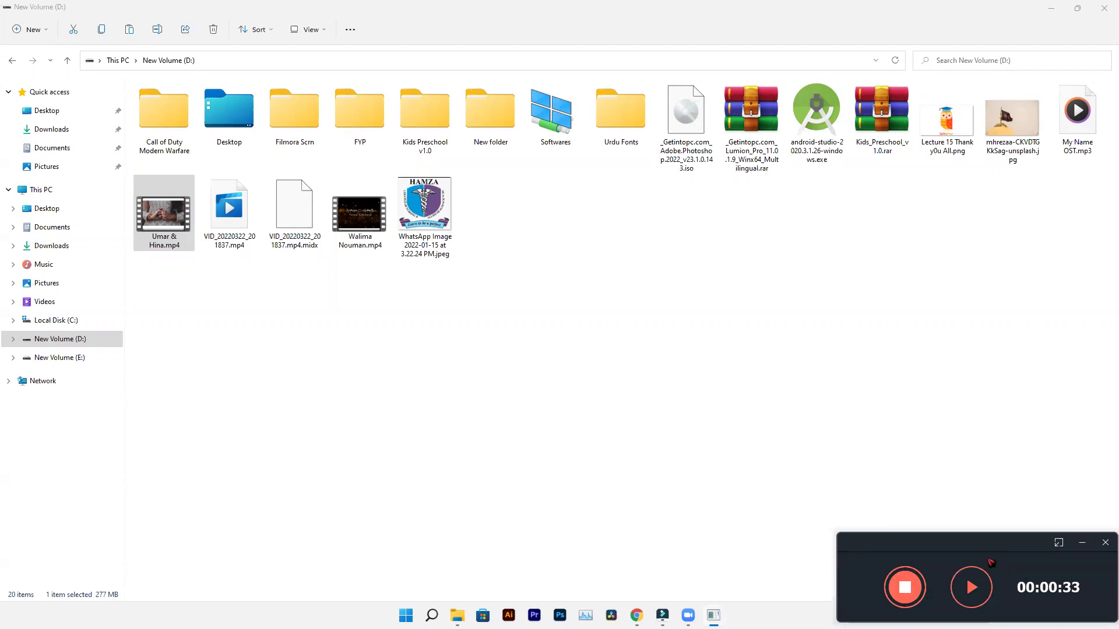
click(890, 574)
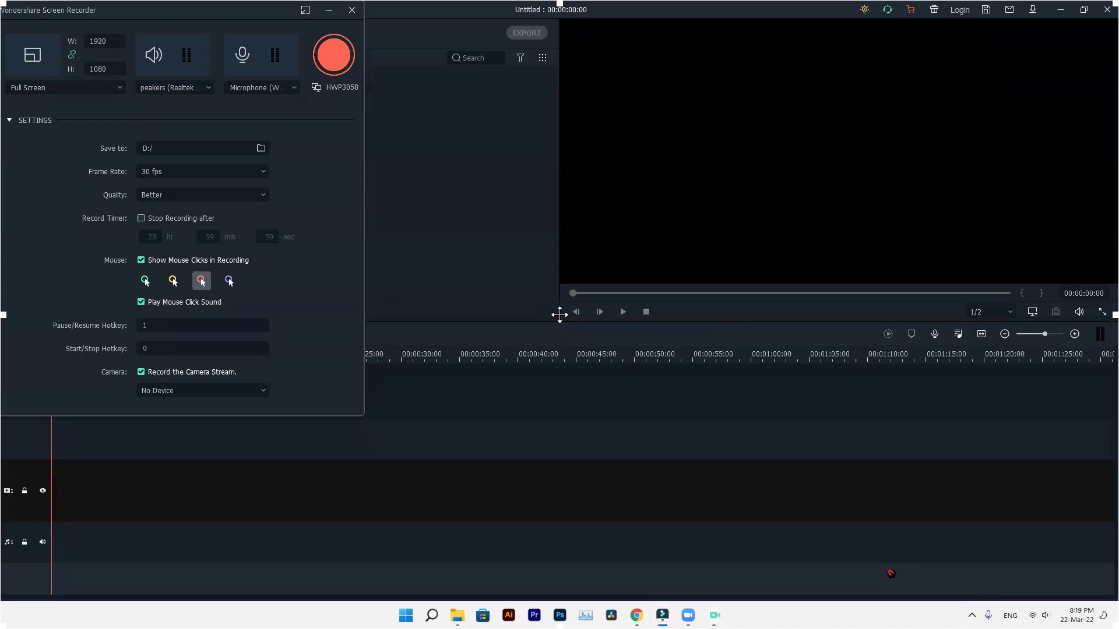
Move the Wondershare Screen Recorder window off the media library and close it.
drag(256, 15, 896, 46)
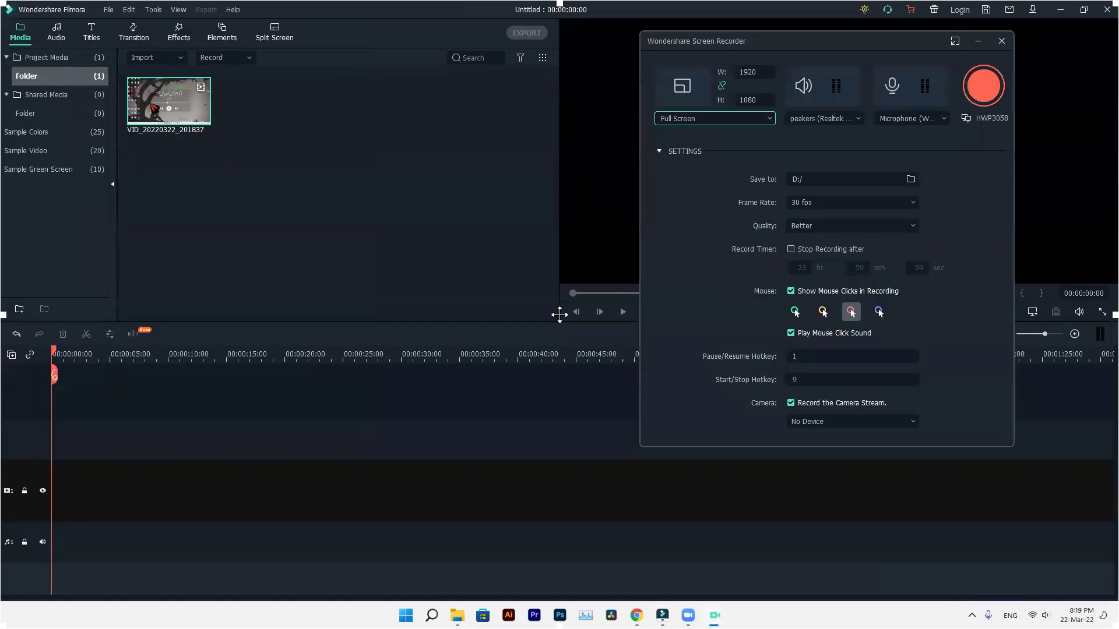
click(179, 161)
click(1001, 41)
mouse_move(158, 107)
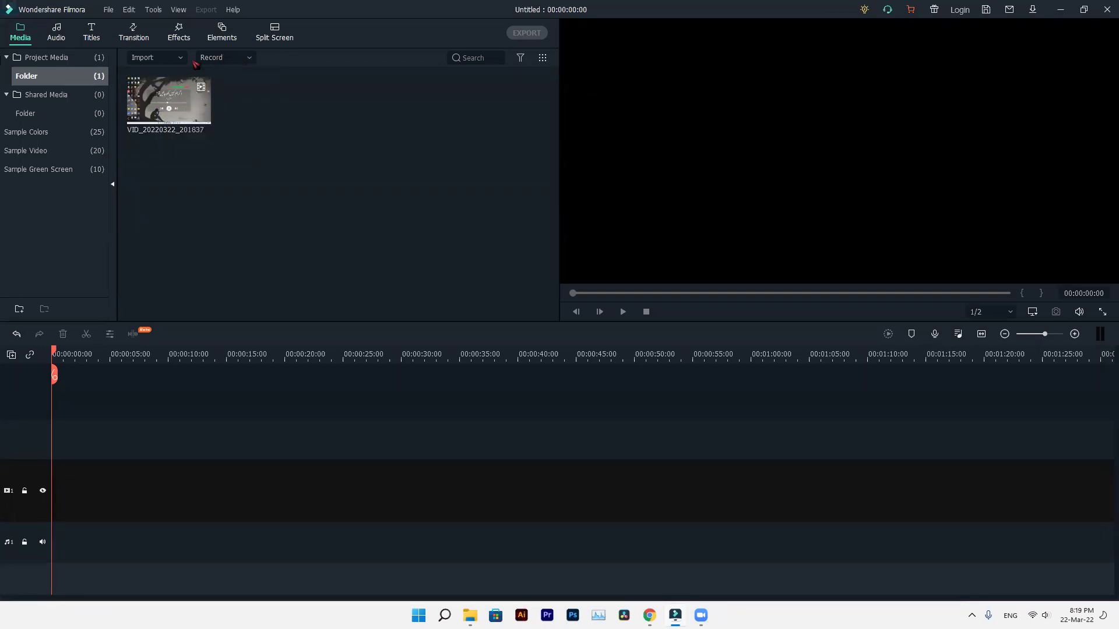
Start importing media files and browse to the Roality Free folder on New Volume (E:).
click(148, 61)
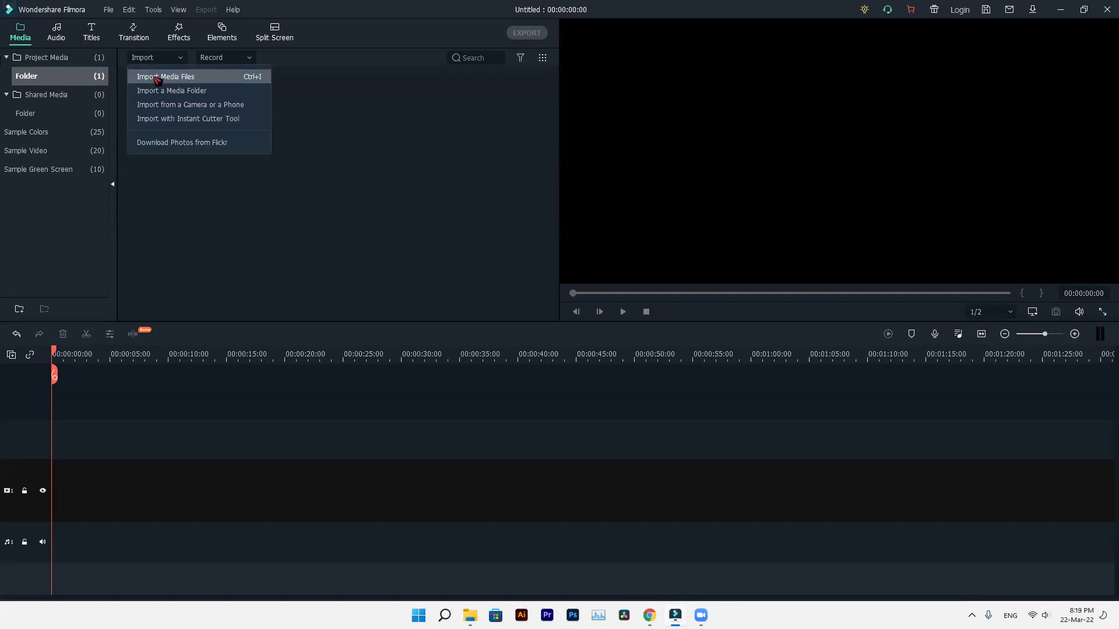
click(157, 78)
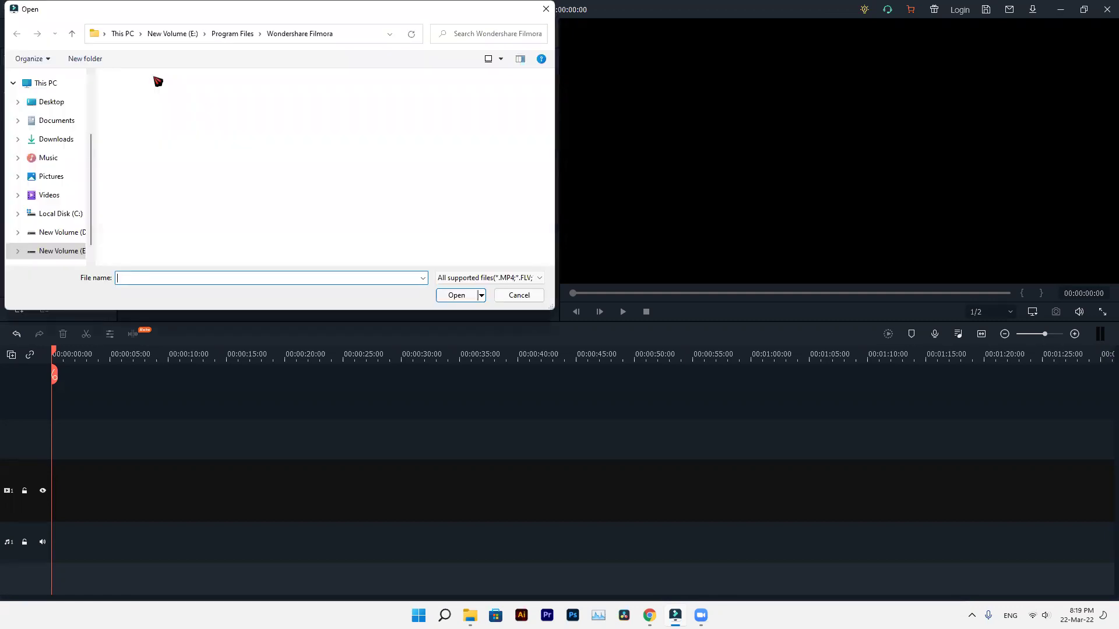
scroll(152, 189, down, 5)
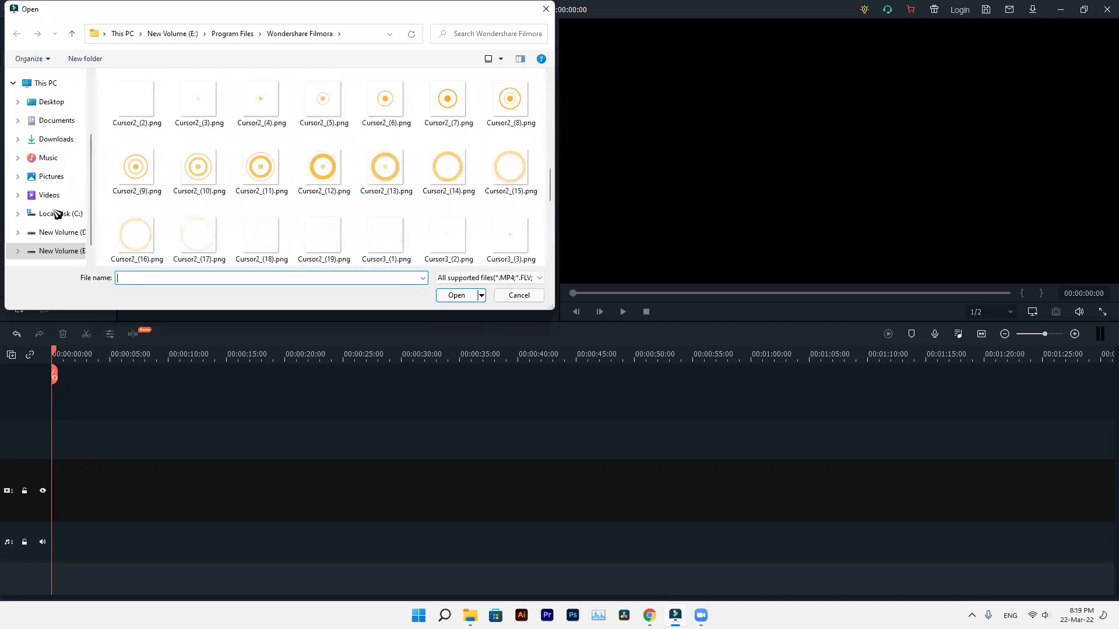
scroll(53, 213, down, 1)
click(58, 209)
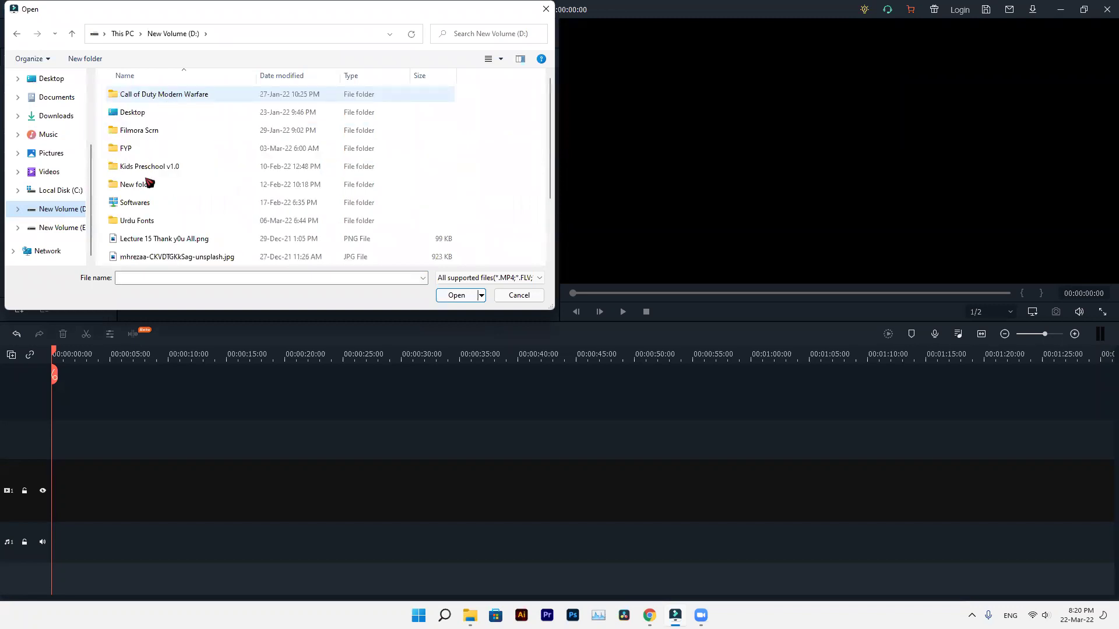
click(65, 228)
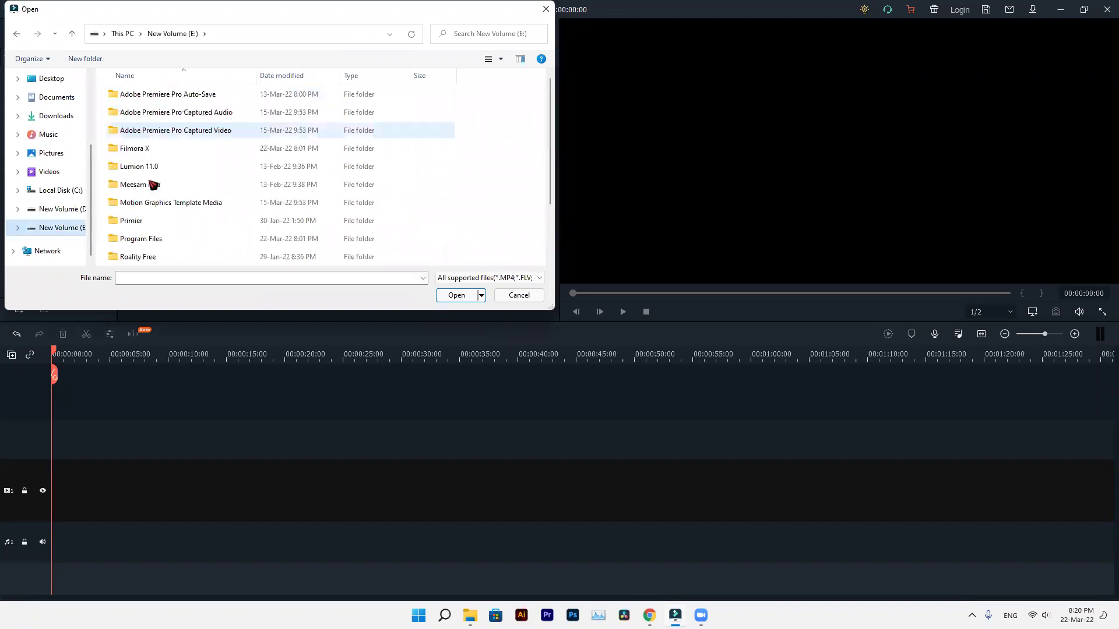
double_click(158, 256)
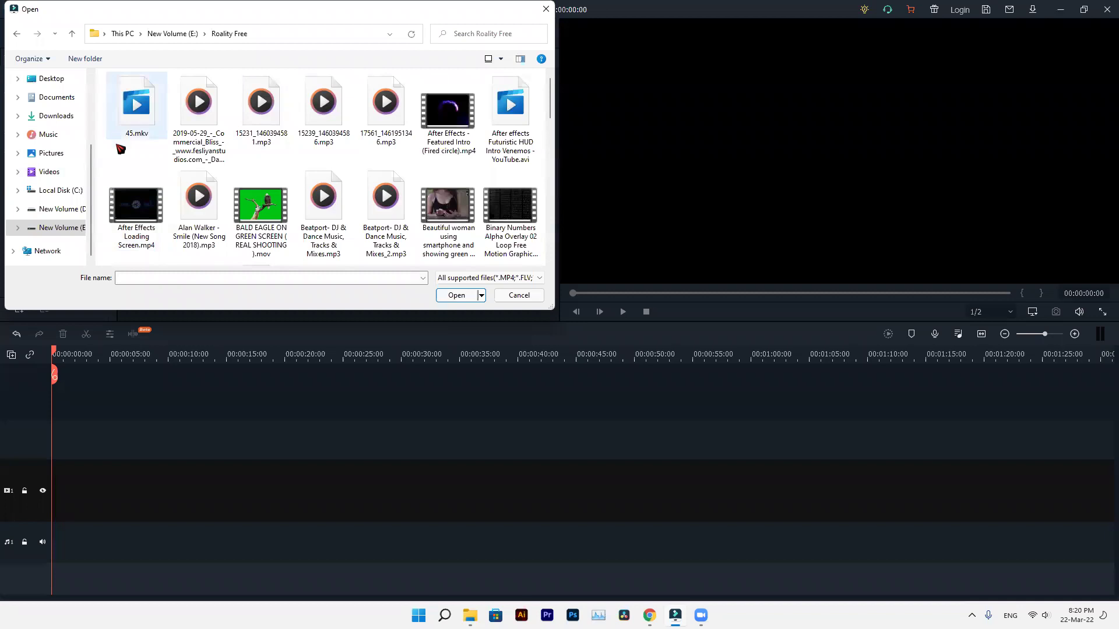
Import the Commercial Bliss track, the After Effects clips and the other second-row files, from Alan Walker to Binary Numbers, into the project media.
drag(117, 152, 500, 209)
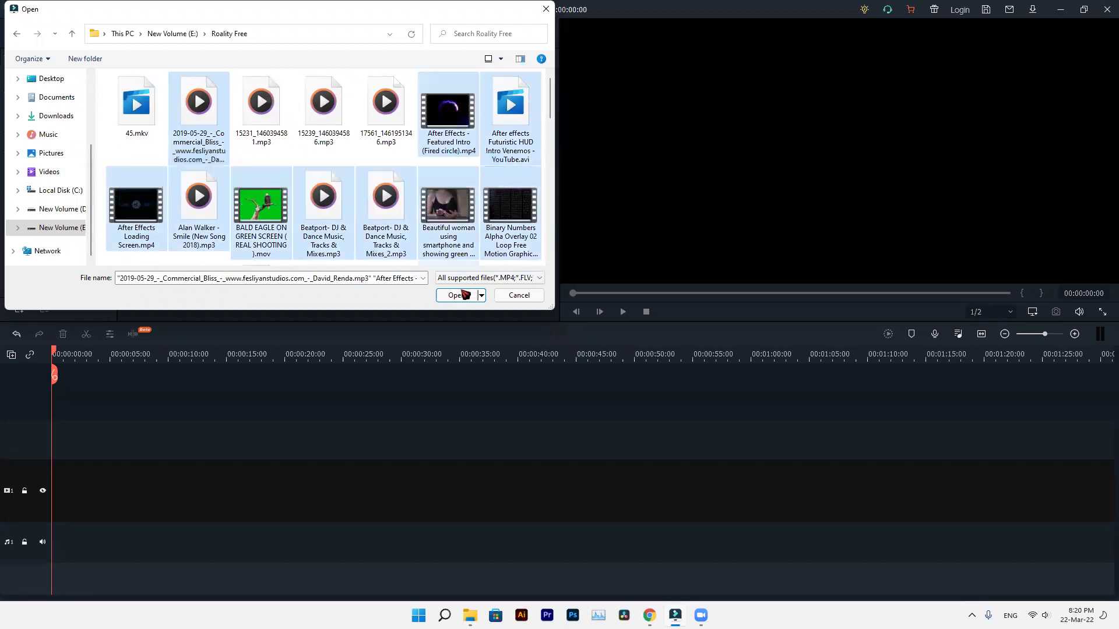
click(460, 295)
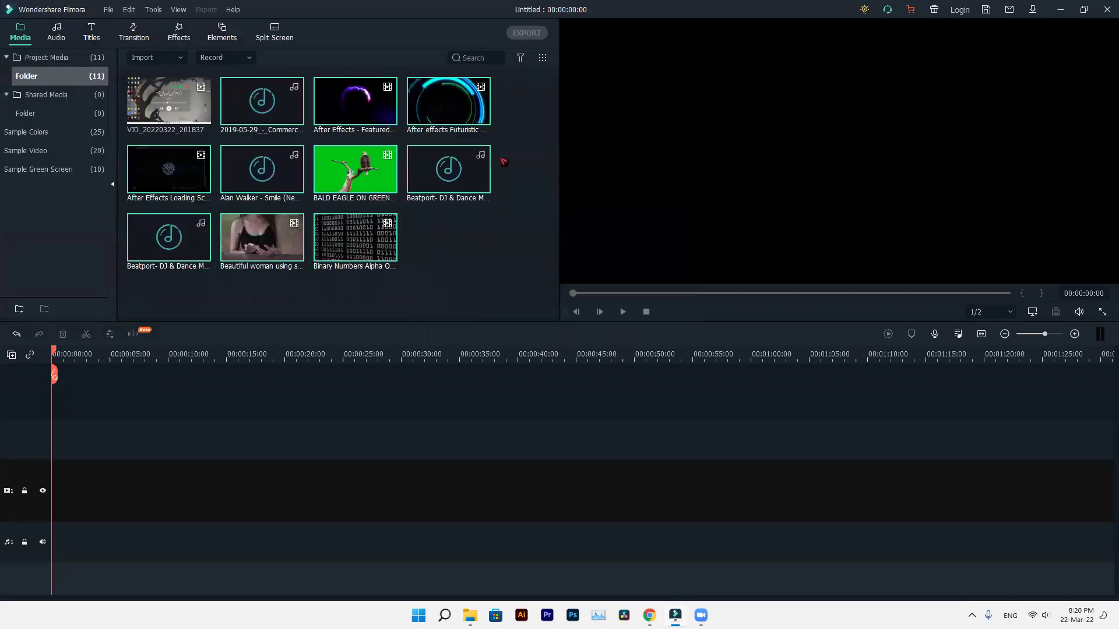
click(469, 249)
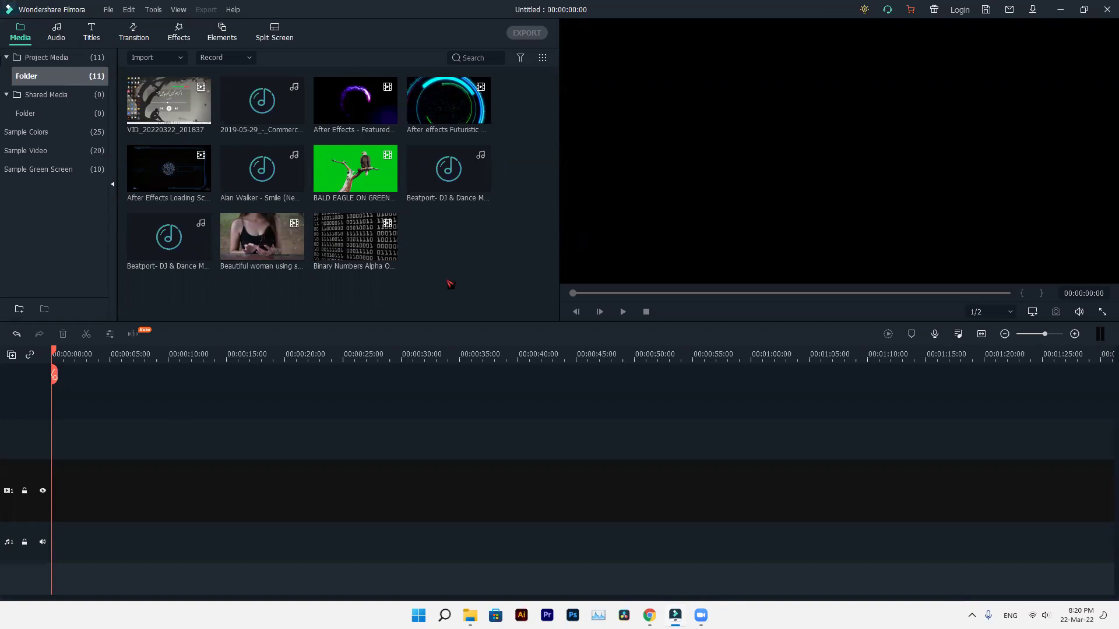
Place the VID_20220322_201837 recording at the start of video track 1, keeping the project settings at 1920 x 1080 25fps.
click(175, 126)
drag(175, 126, 178, 252)
drag(132, 406, 57, 516)
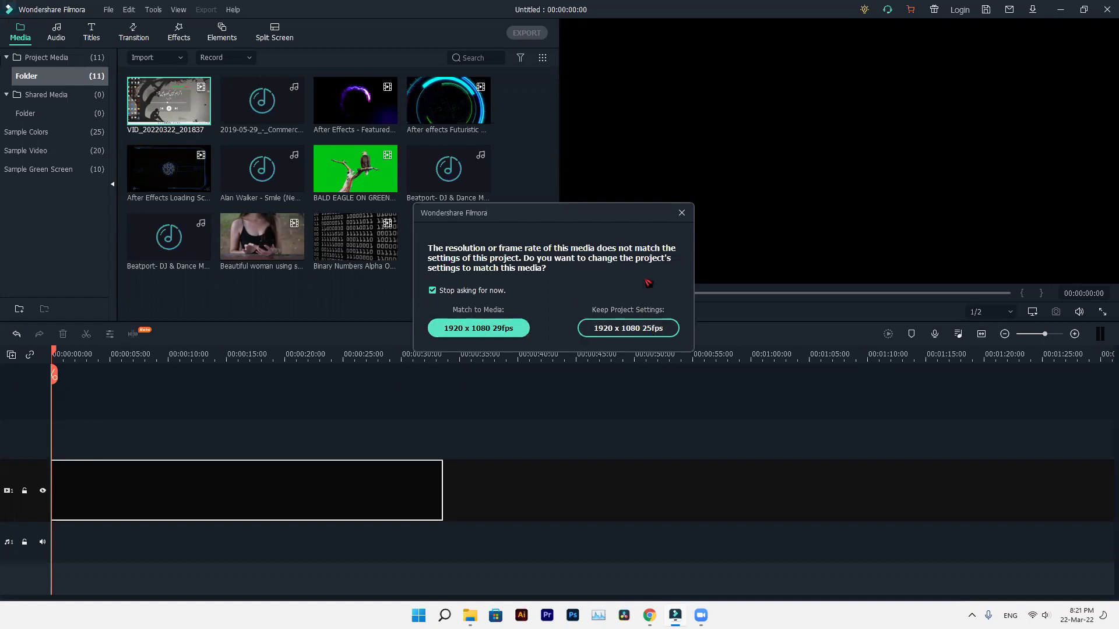
click(617, 335)
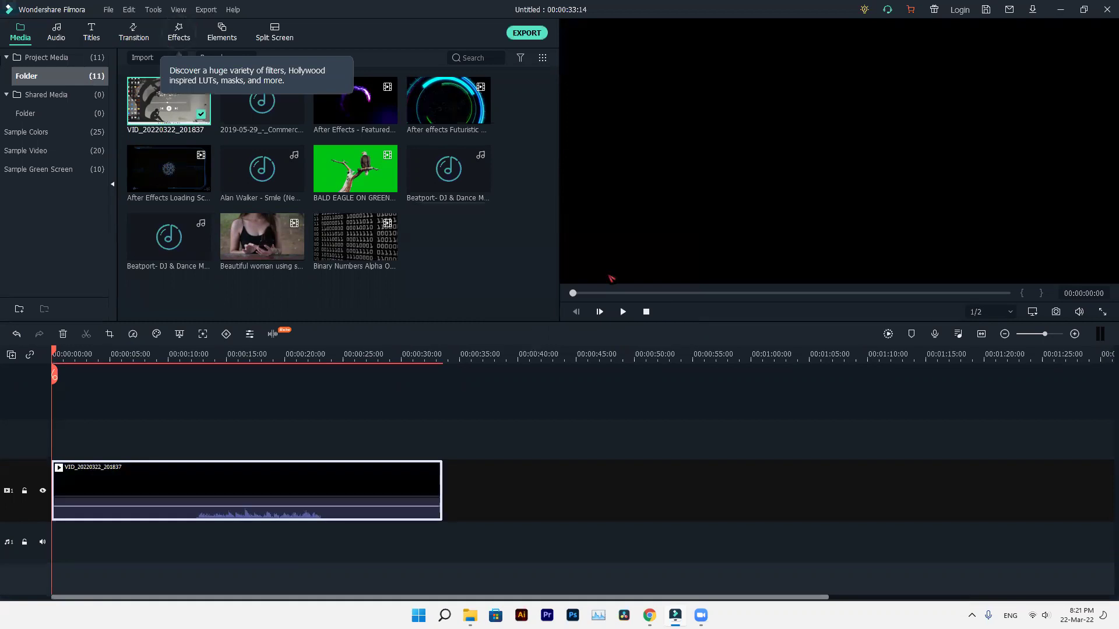
Play back the screen recording in the preview, pause it, and return the playhead to the start.
drag(575, 295, 601, 297)
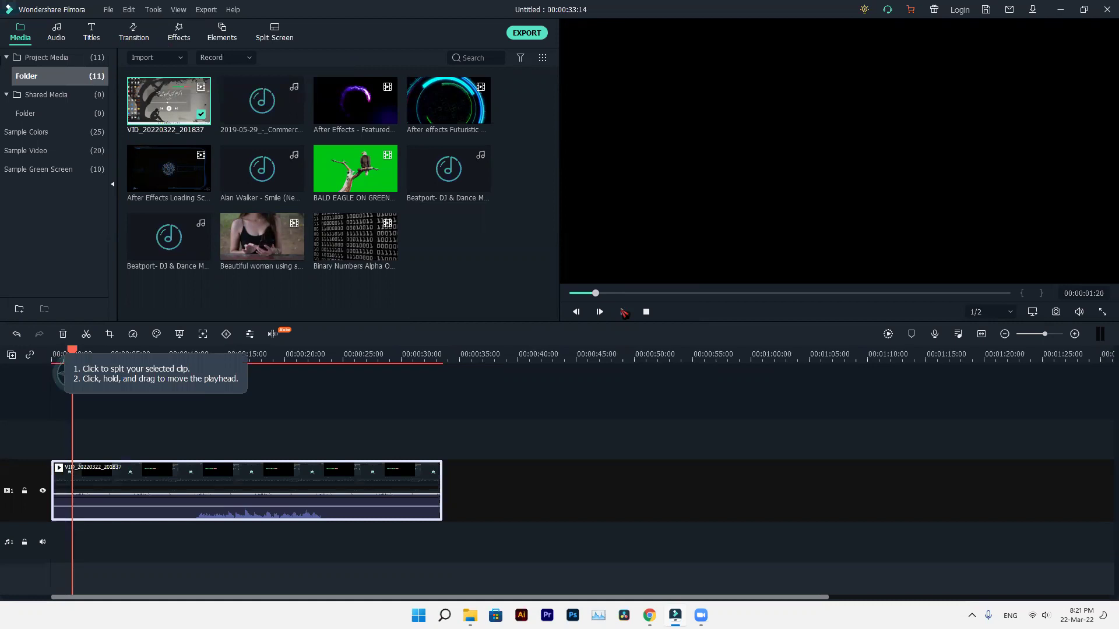
click(624, 313)
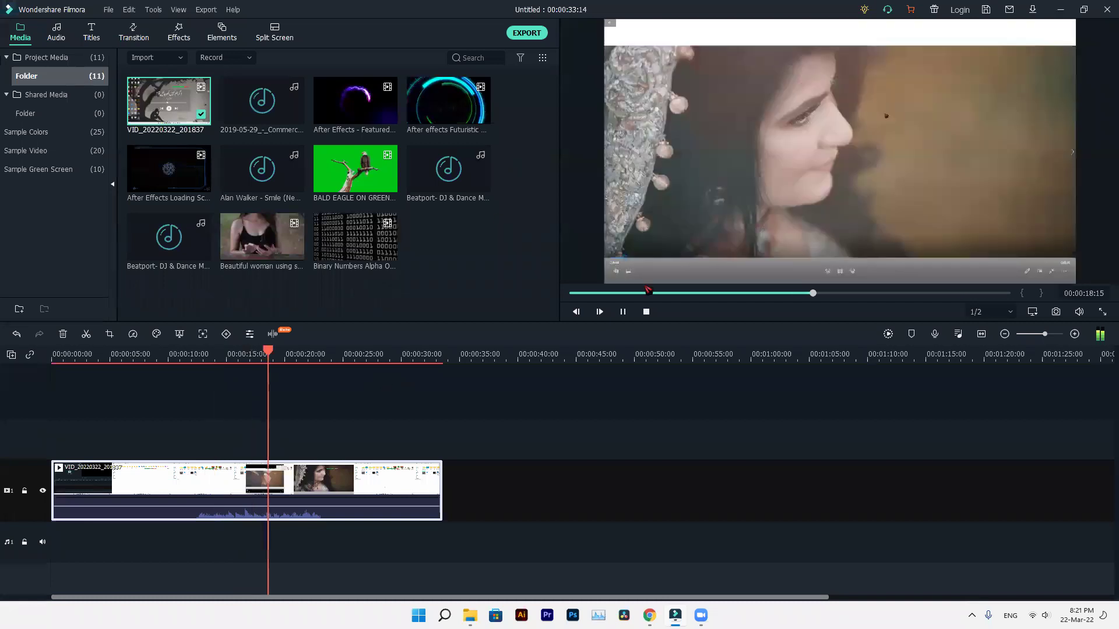
click(626, 313)
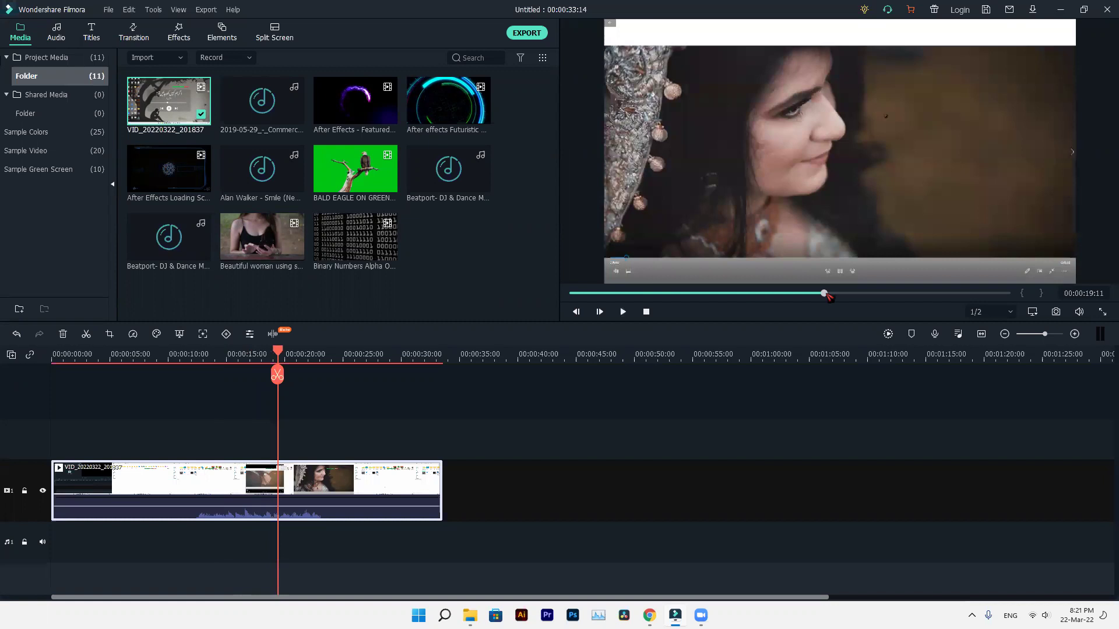
key(Home)
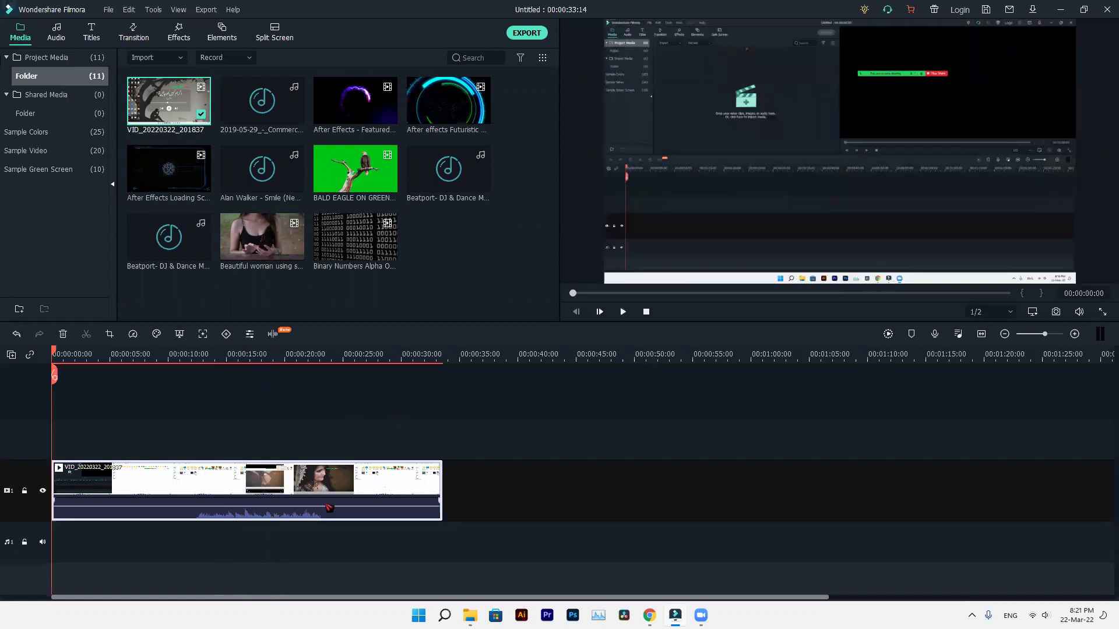
Place the 2019-05-29 Commercial Bliss music at the start of audio track 1 and preview it with the recording.
click(283, 431)
click(297, 92)
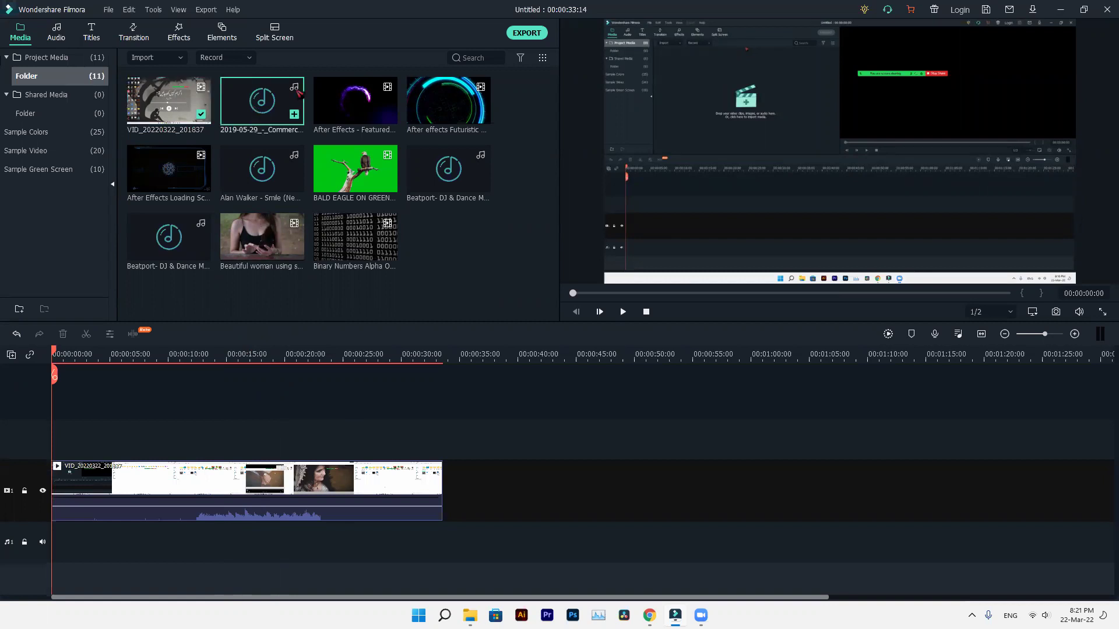
drag(202, 386, 76, 535)
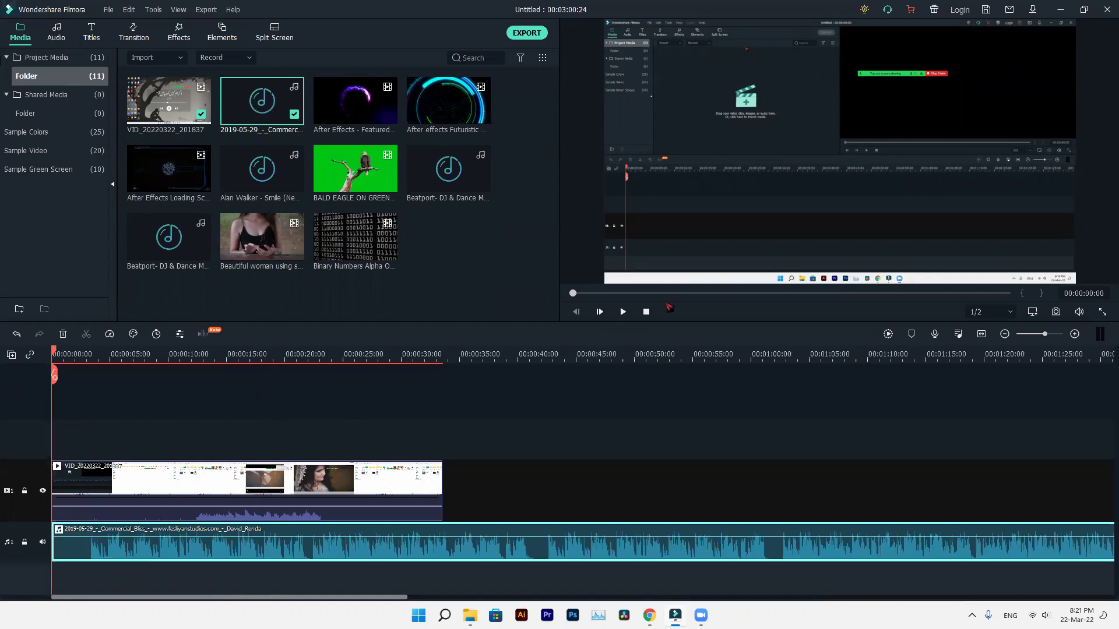
click(622, 313)
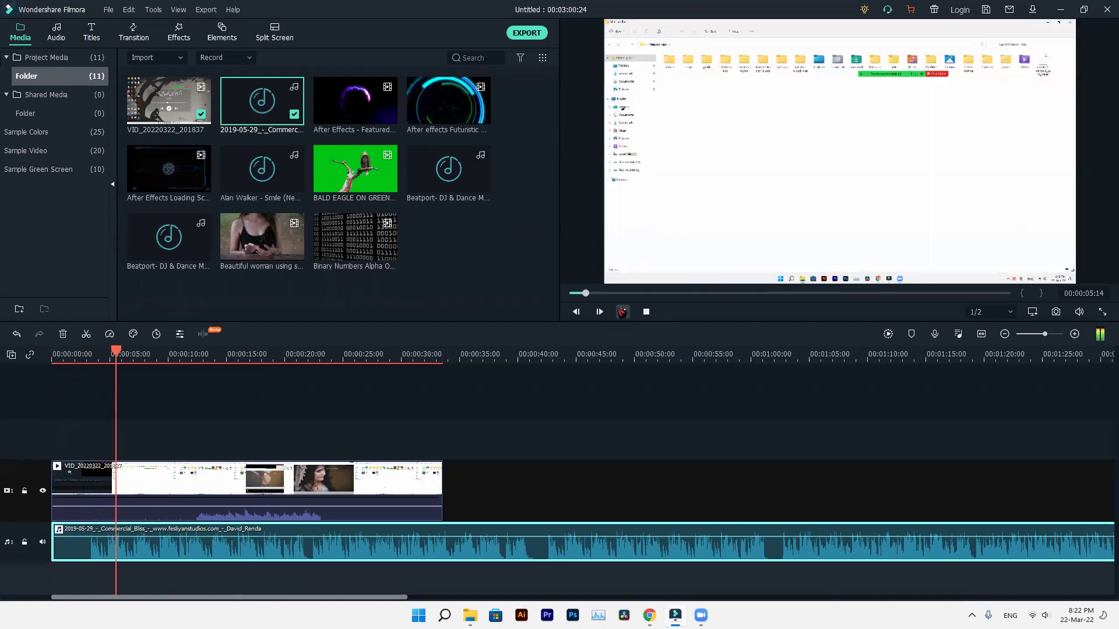
click(622, 313)
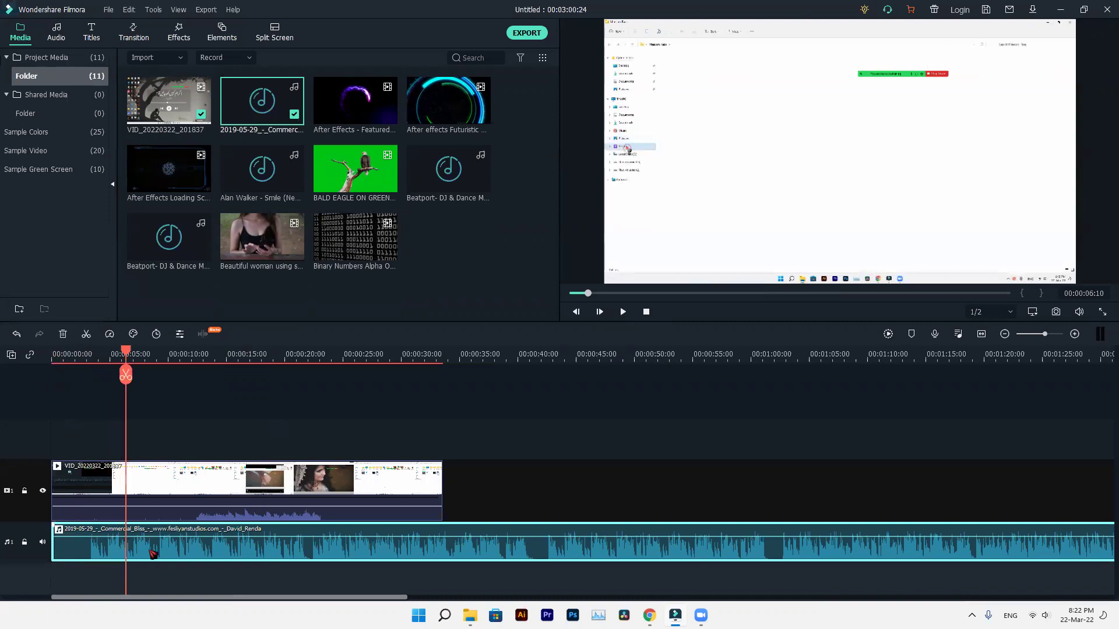
Try trimming the end of the screen recording clip to about 15 seconds and restore its full length.
click(178, 480)
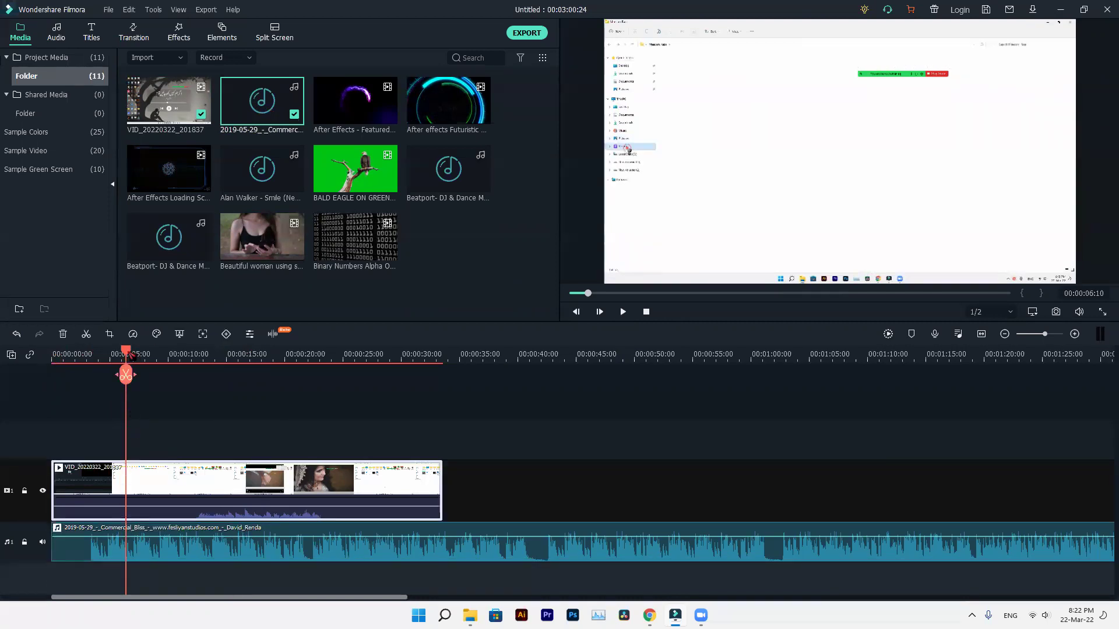
drag(127, 354, 42, 372)
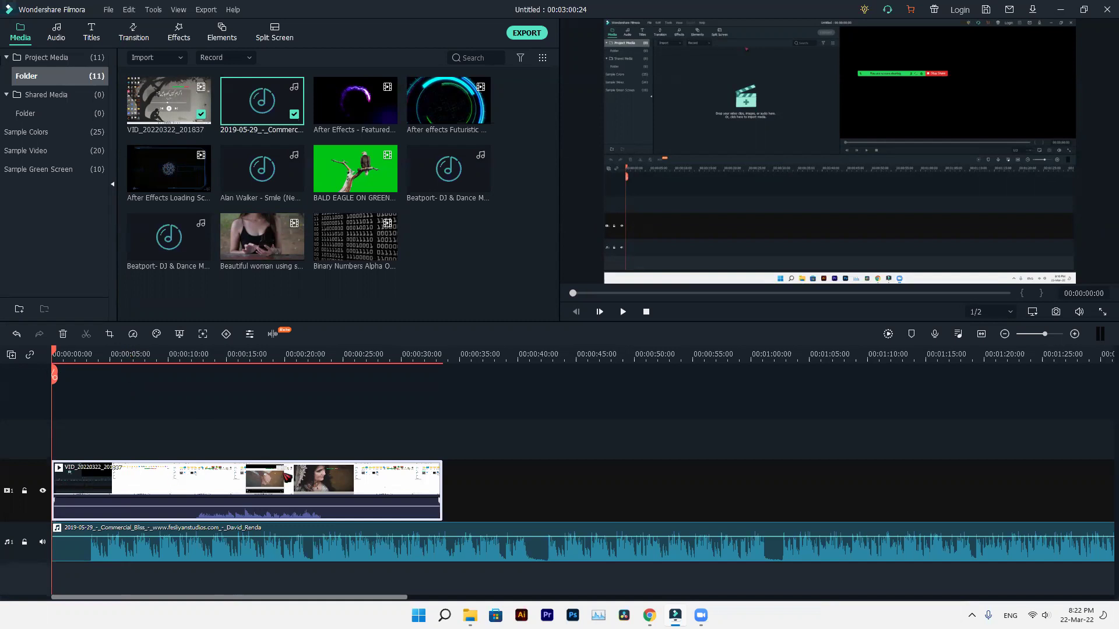
click(247, 360)
drag(254, 357, 44, 413)
drag(442, 487, 236, 497)
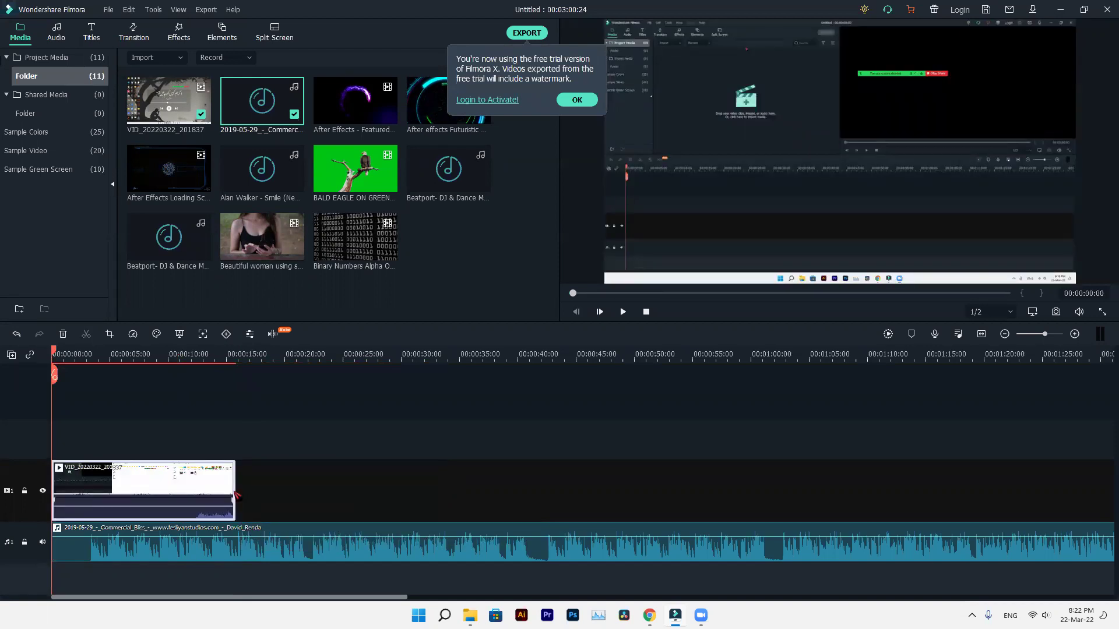
drag(236, 497, 571, 498)
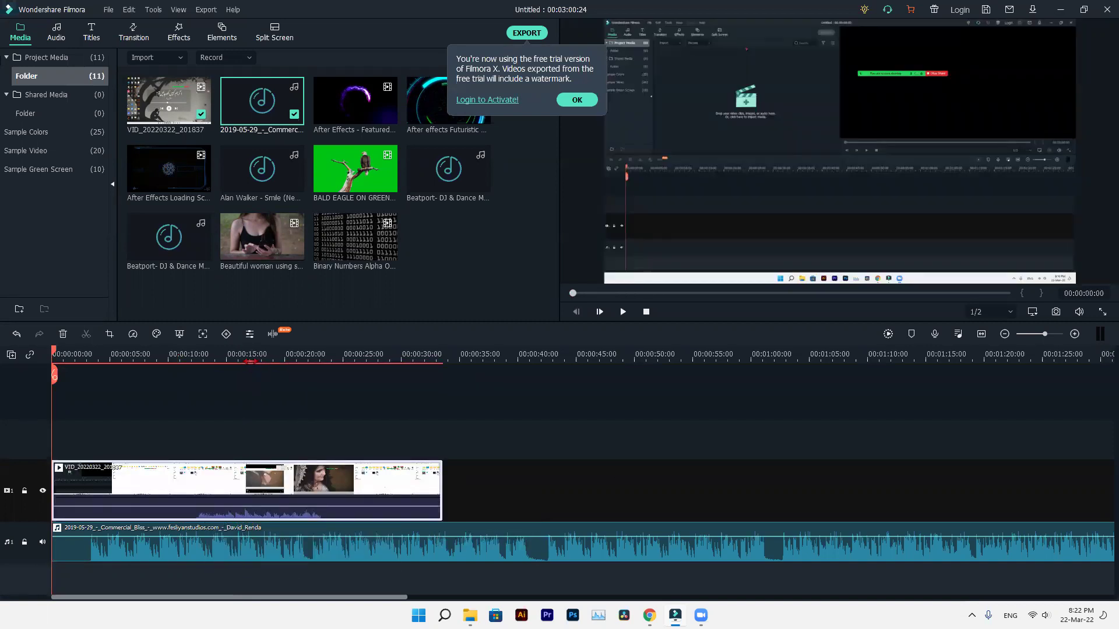
Split the screen recording on video track 1 at 00:00:16:20.
click(253, 359)
drag(251, 354, 248, 355)
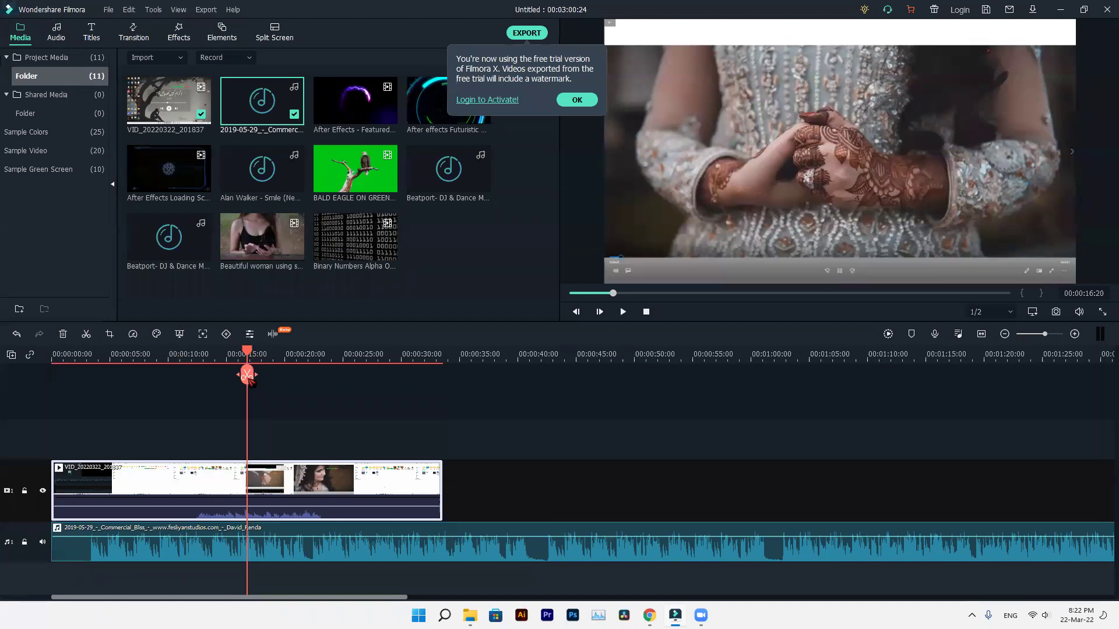
click(247, 375)
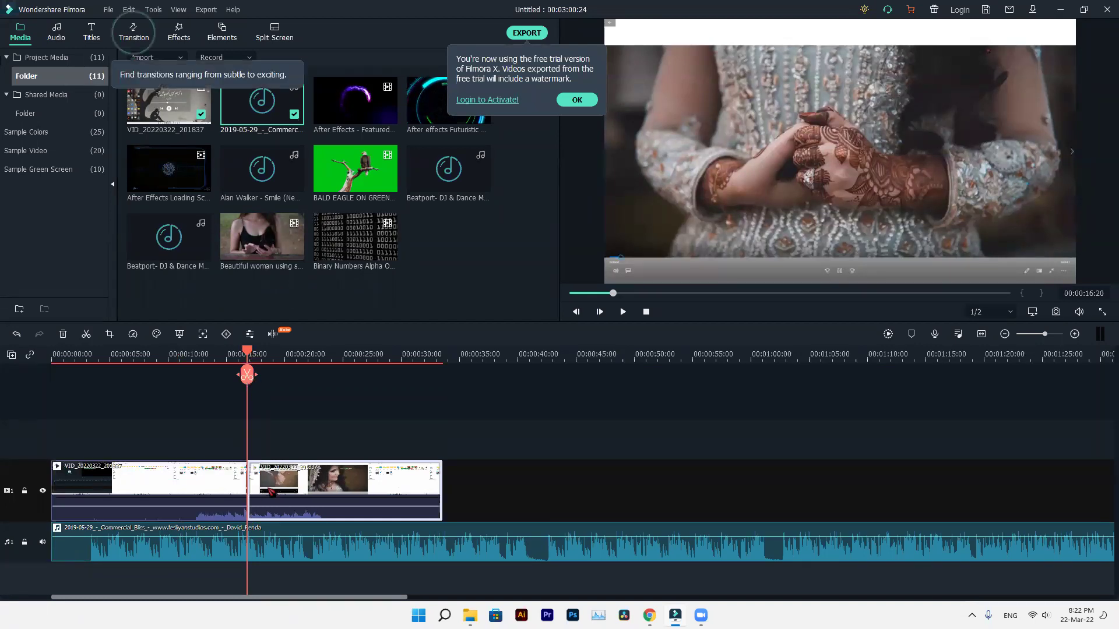
Insert the After Effects - Featured clip between the two recording parts, leaving no gap on either side.
drag(321, 487, 400, 488)
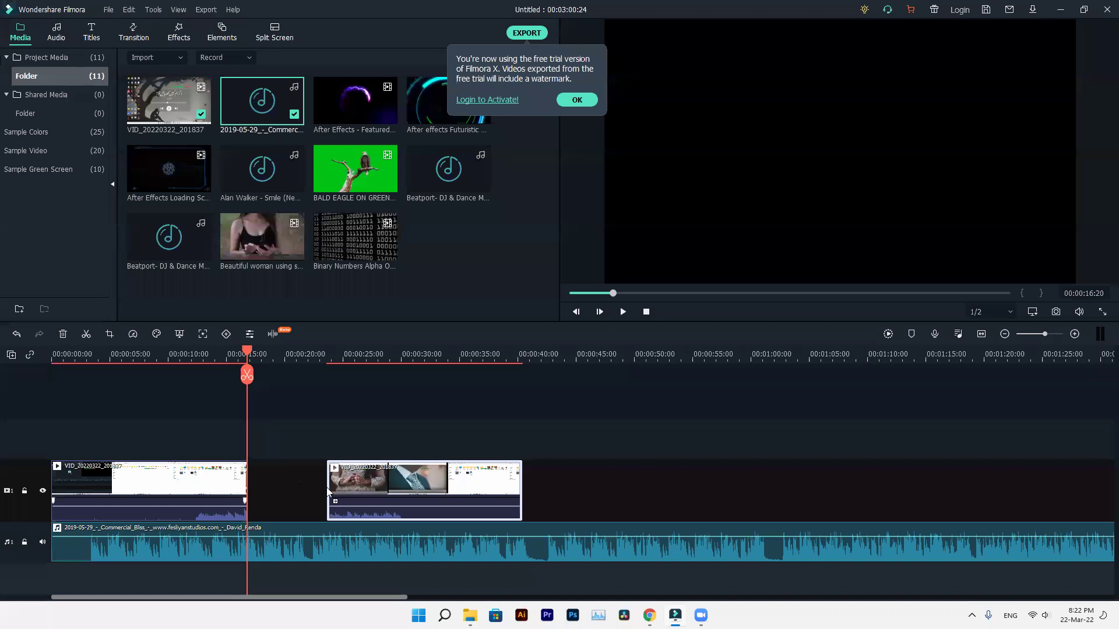
drag(403, 494, 460, 493)
drag(357, 108, 251, 491)
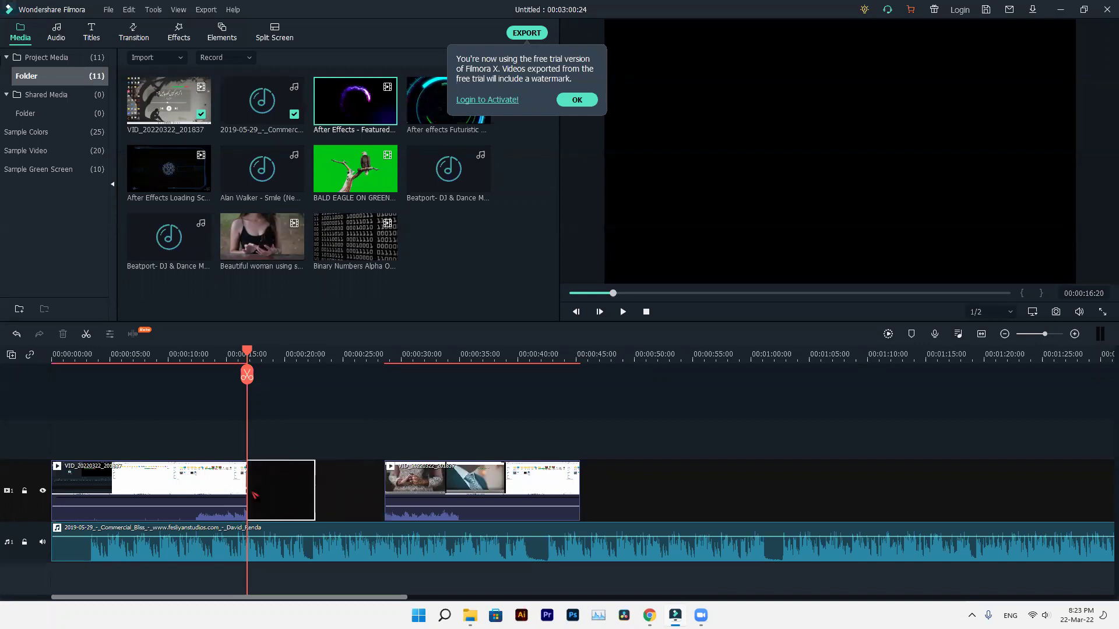
drag(445, 488, 365, 484)
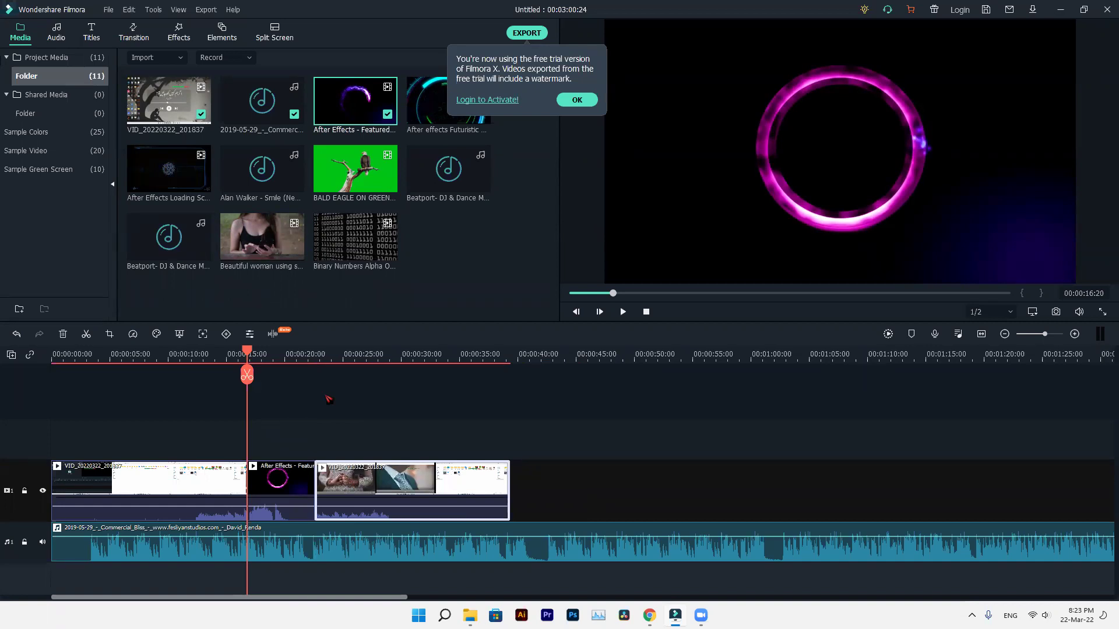
Play back the transition from the first recording part through the inserted After Effects clip and pause.
drag(247, 351, 237, 351)
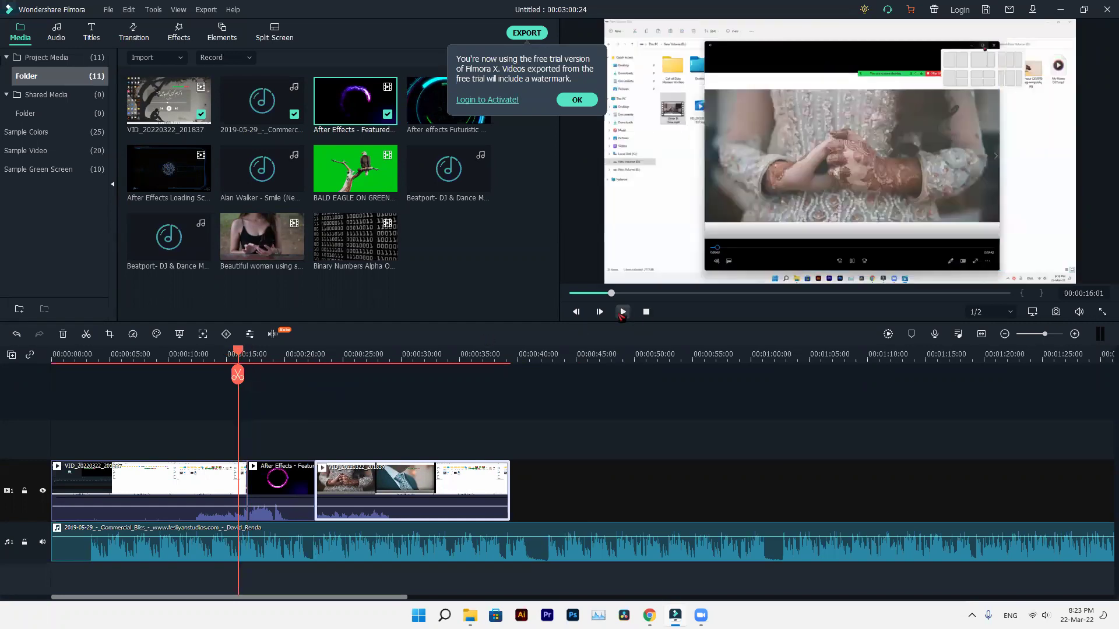
click(623, 313)
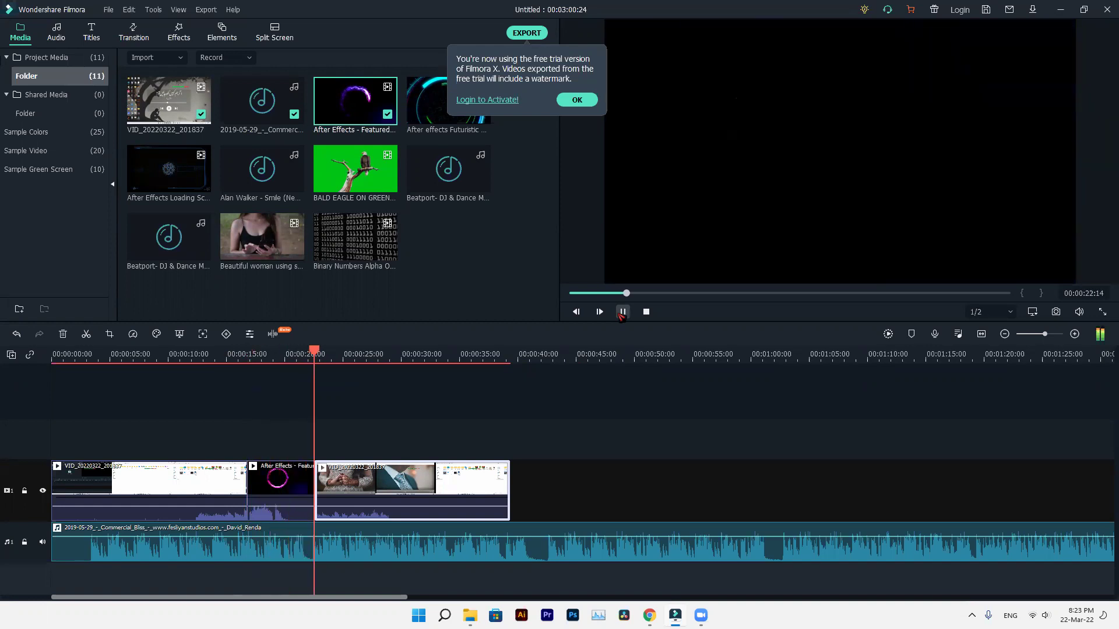
click(622, 312)
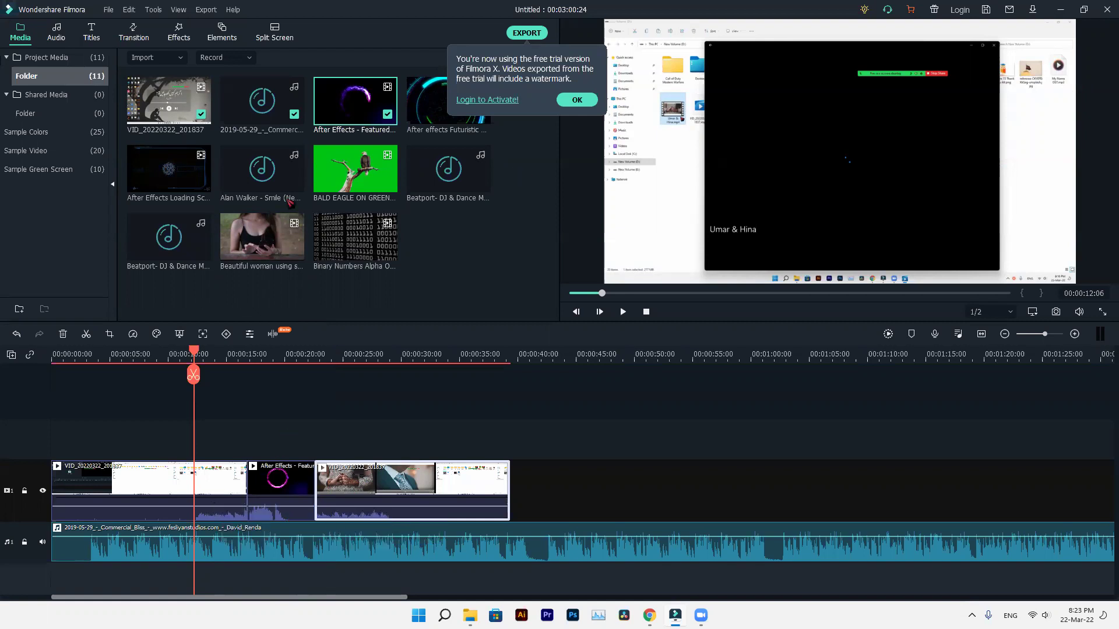
Add the Beautiful woman clip to the end of video track 1, directly after the second recording part.
drag(264, 242, 546, 475)
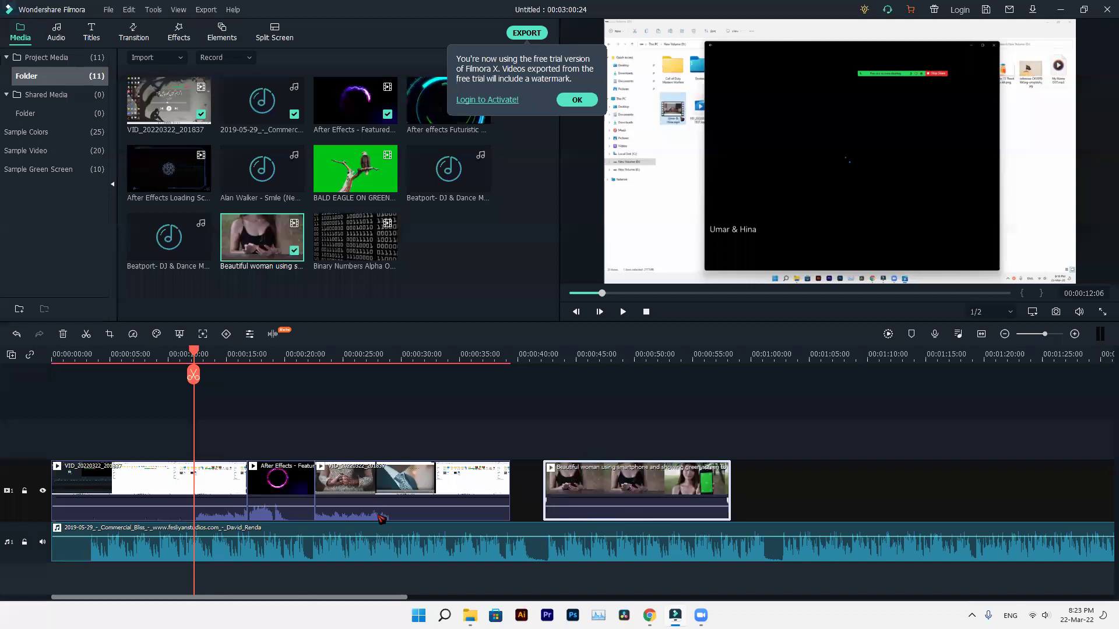
click(359, 519)
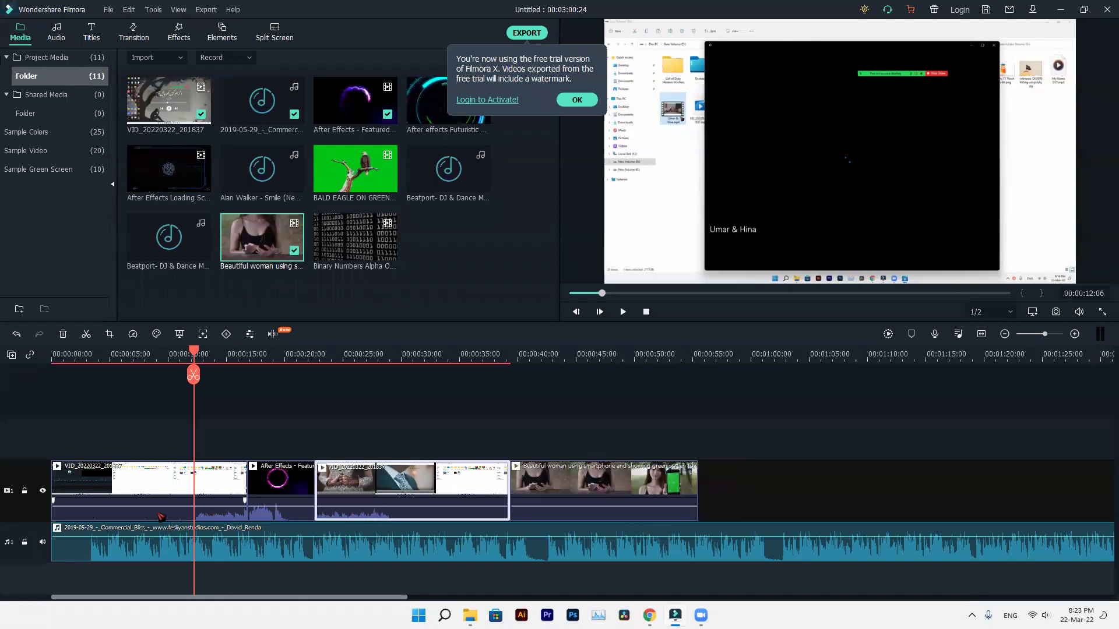
click(174, 518)
Detach the audio from the second recording part on video track 1.
click(417, 487)
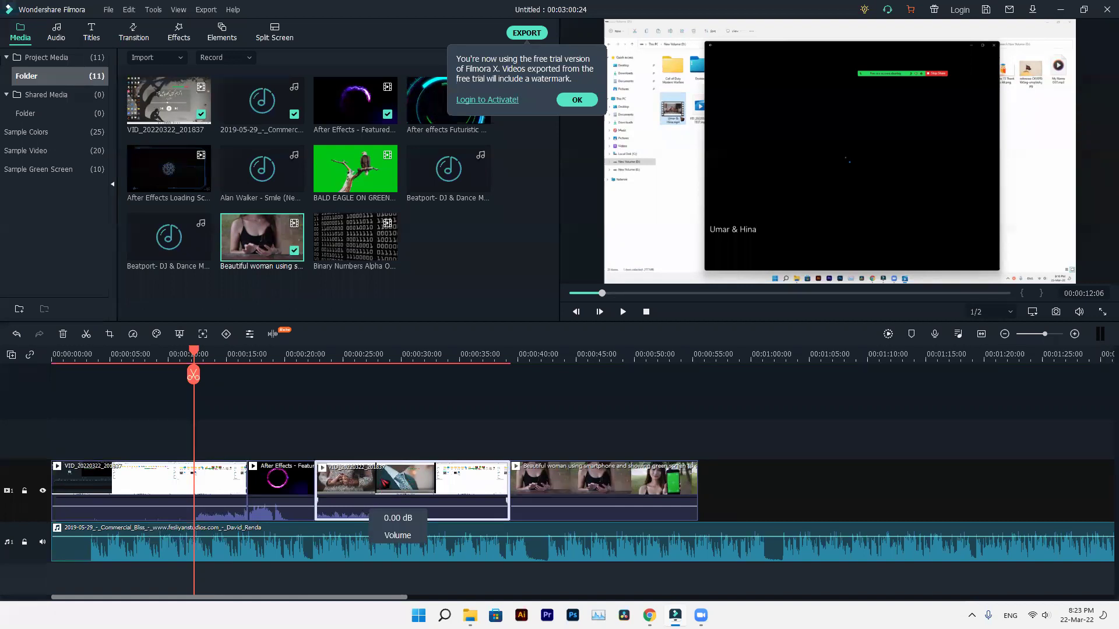
right_click(382, 484)
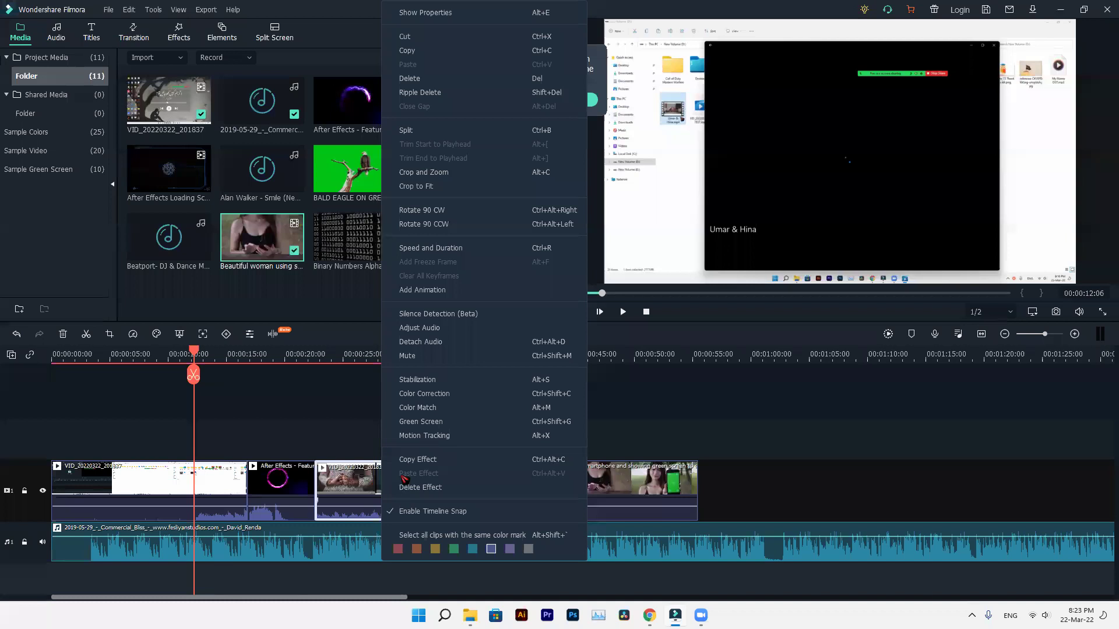
click(437, 346)
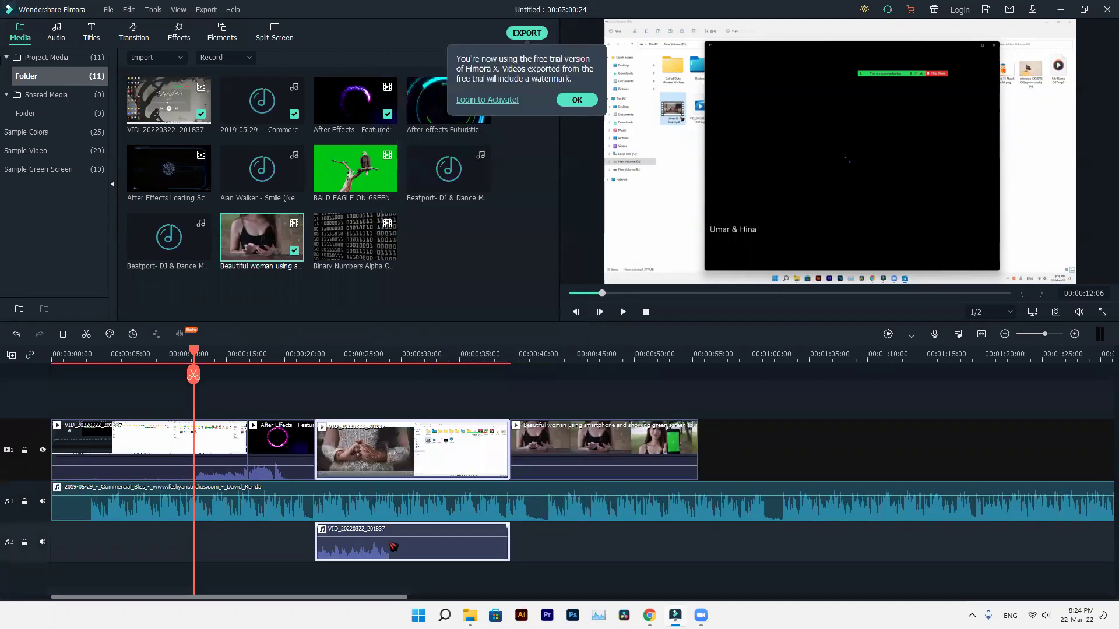
Move the second recording part slightly earlier over the After Effects clip and delete its detached audio.
drag(352, 554, 346, 554)
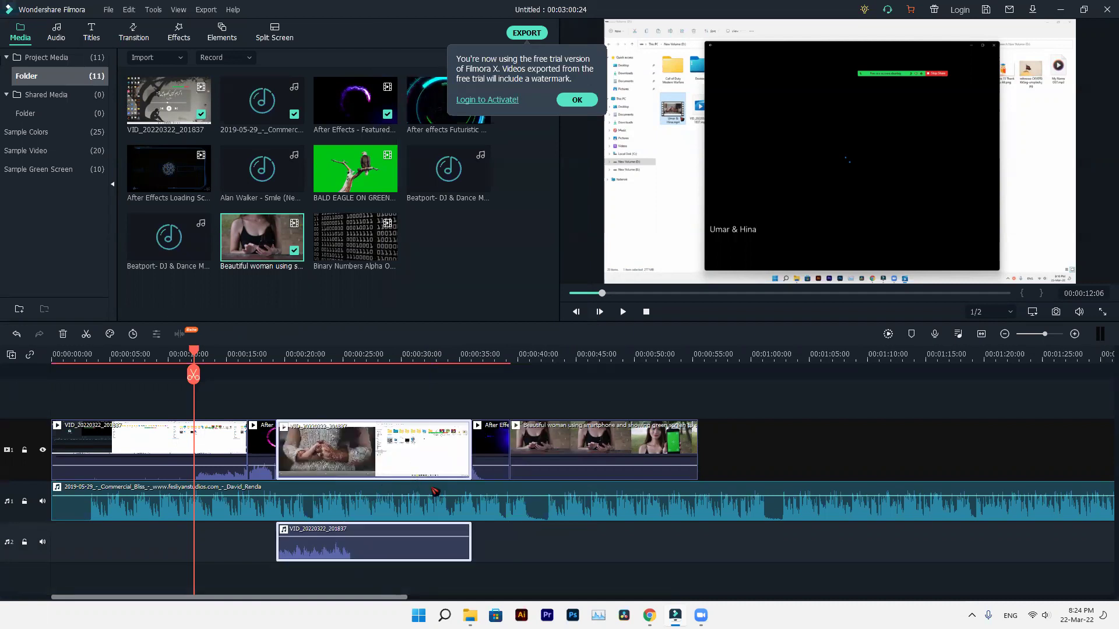
click(377, 556)
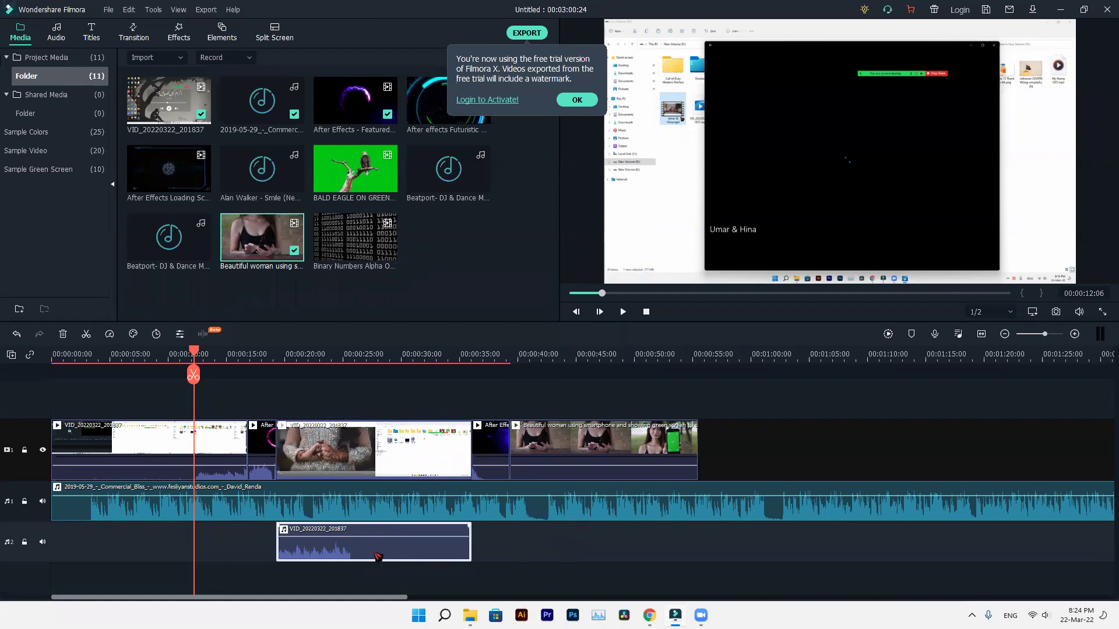
key(Delete)
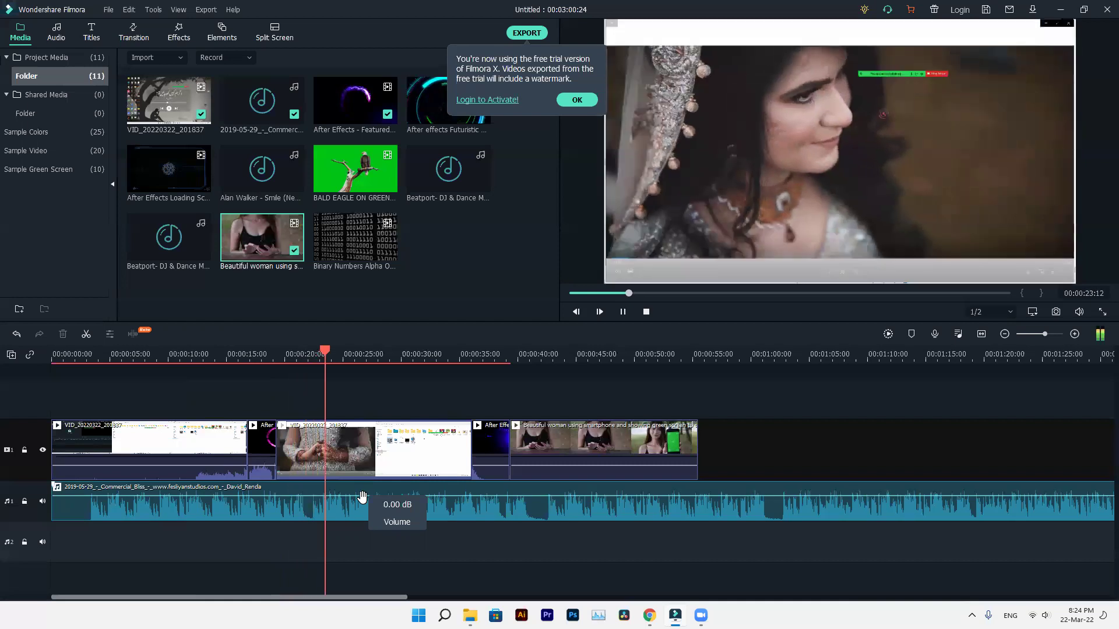
Stop the playback check of the second recording part without its audio and return the playhead to the start.
key(space)
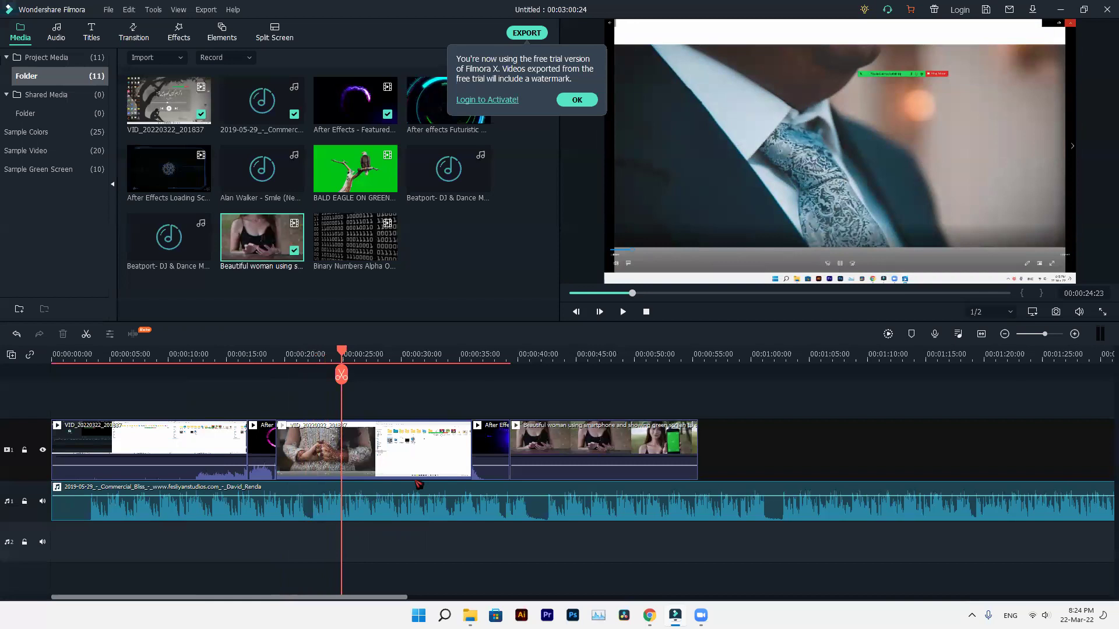
drag(344, 356, 173, 361)
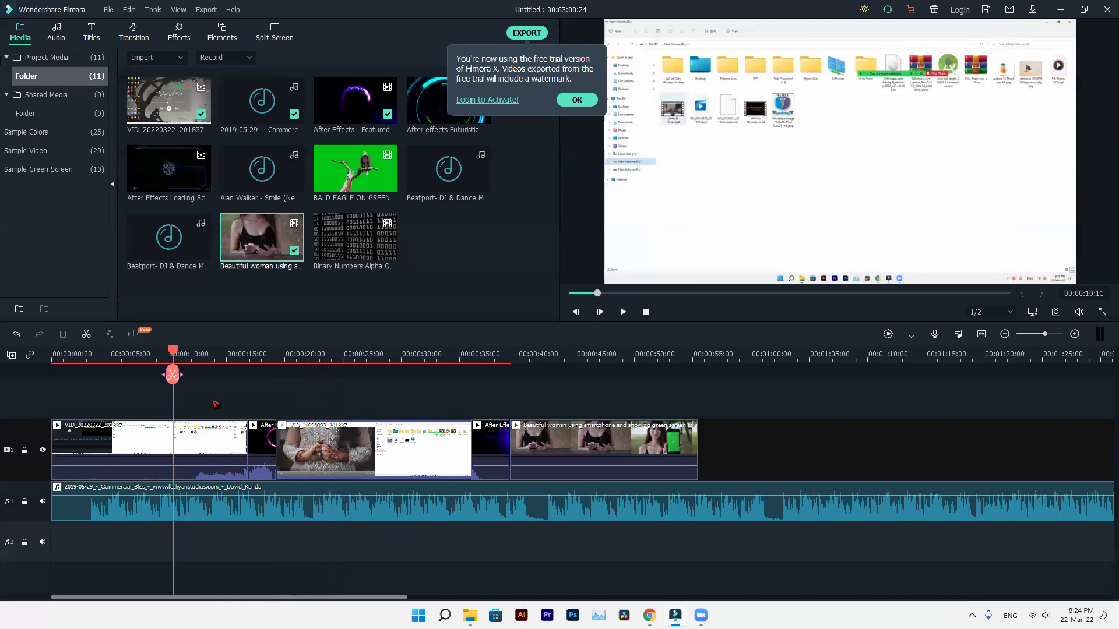
click(400, 455)
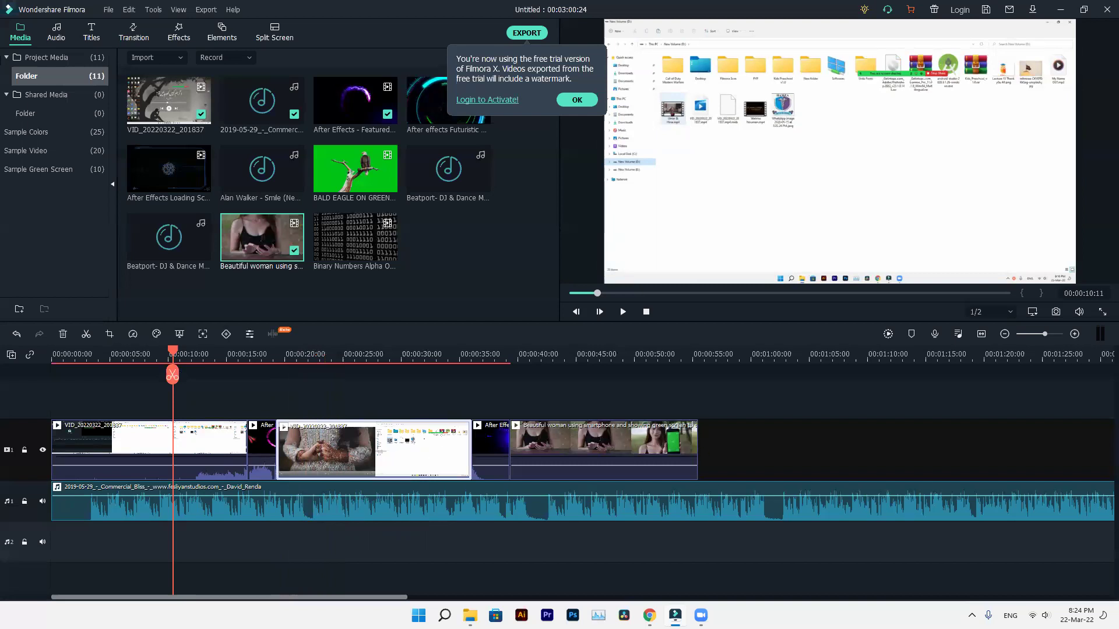
drag(158, 357, 52, 358)
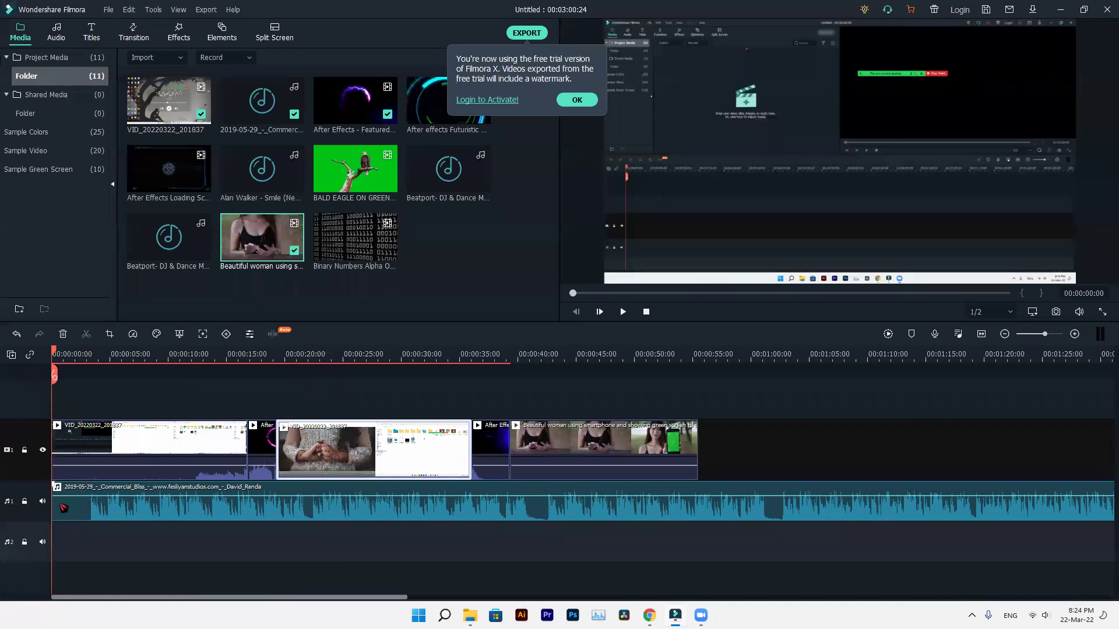
Try trimming the start of the Commercial Bliss music to 00:00:00:12 and restore it.
mouse_move(54, 501)
mouse_down()
mouse_move(90, 505)
mouse_move(53, 505)
mouse_up()
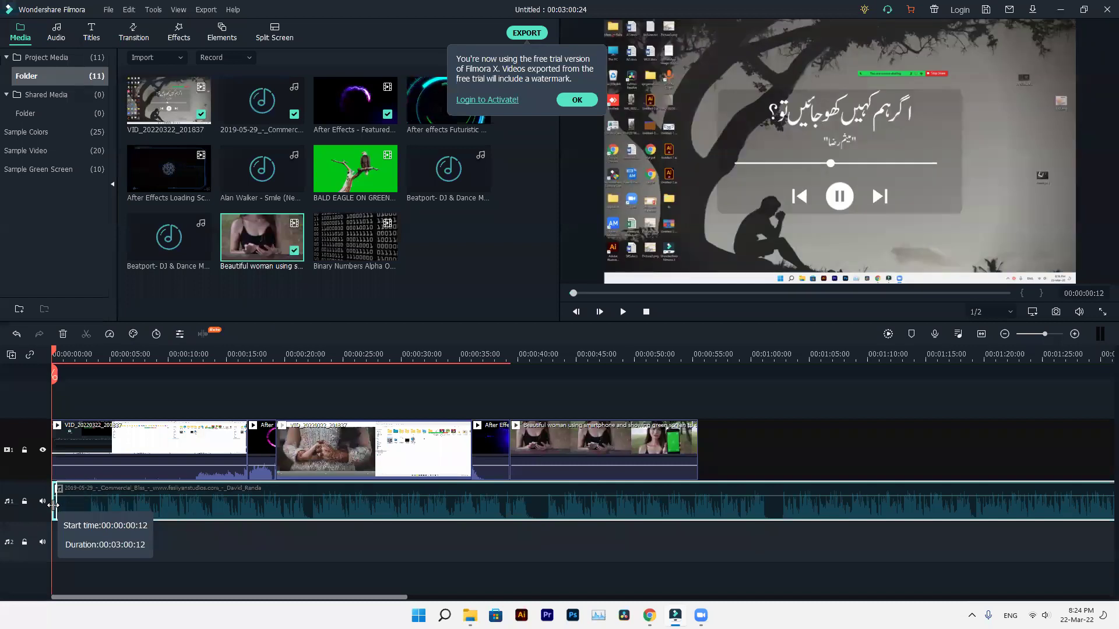
drag(54, 505, 53, 505)
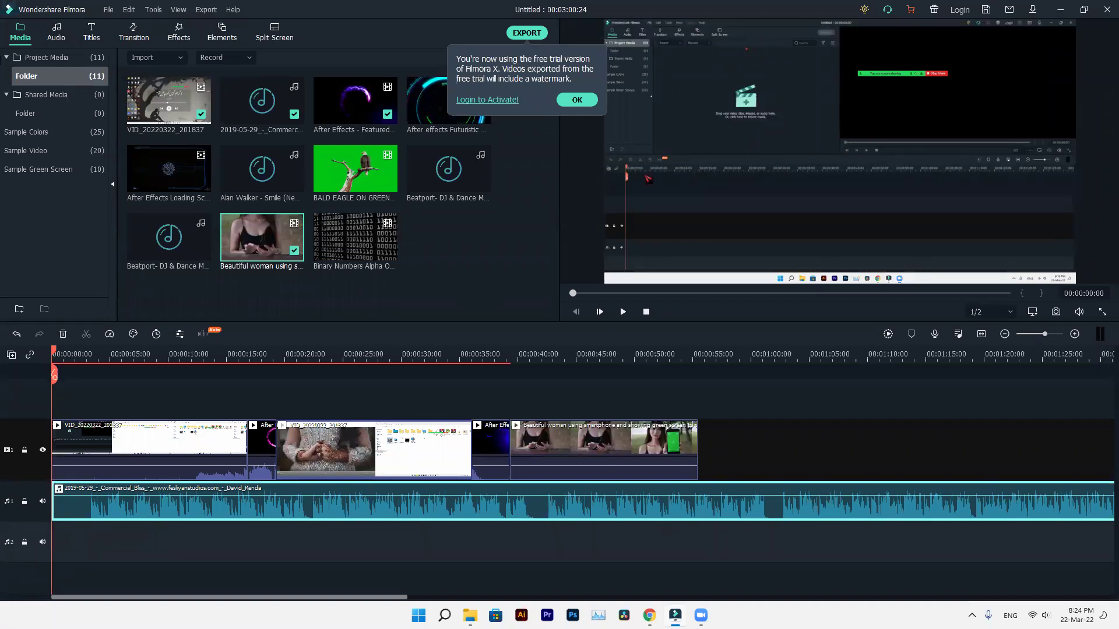
Dismiss the free-trial notice and delete all recording and After Effects clips from video track 1, keeping only the Beautiful woman clip.
click(577, 100)
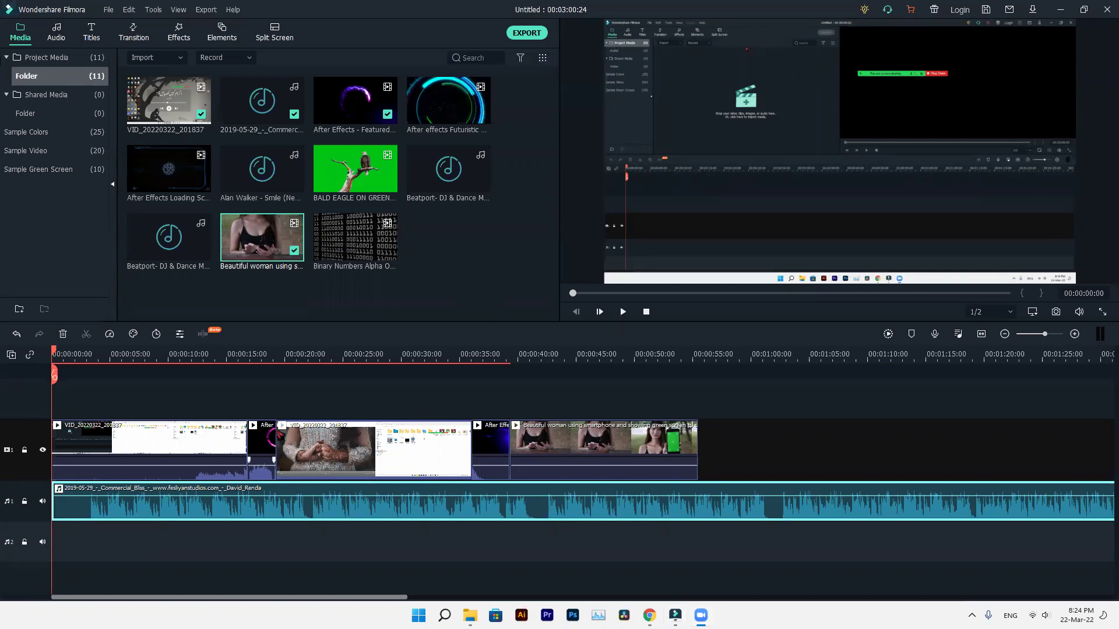
mouse_move(152, 462)
click(180, 444)
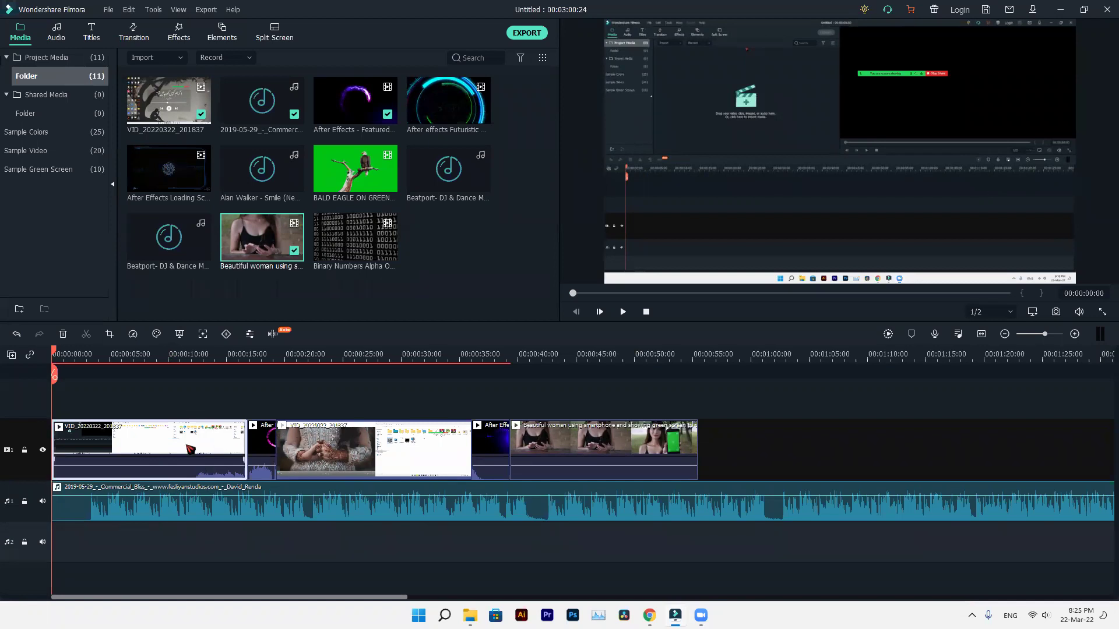
click(190, 516)
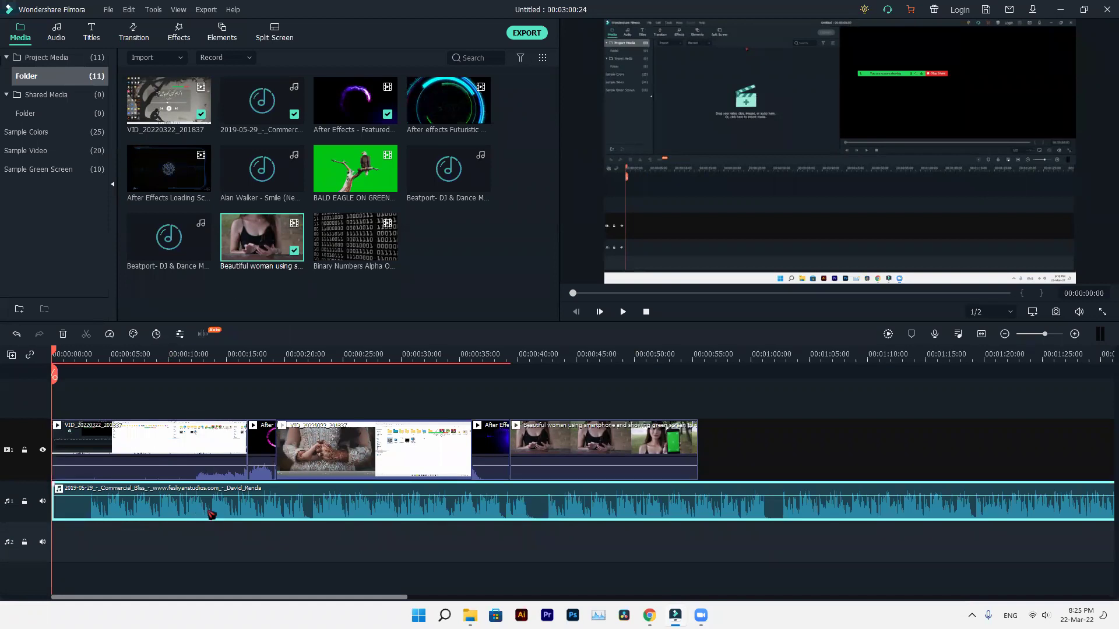
click(203, 450)
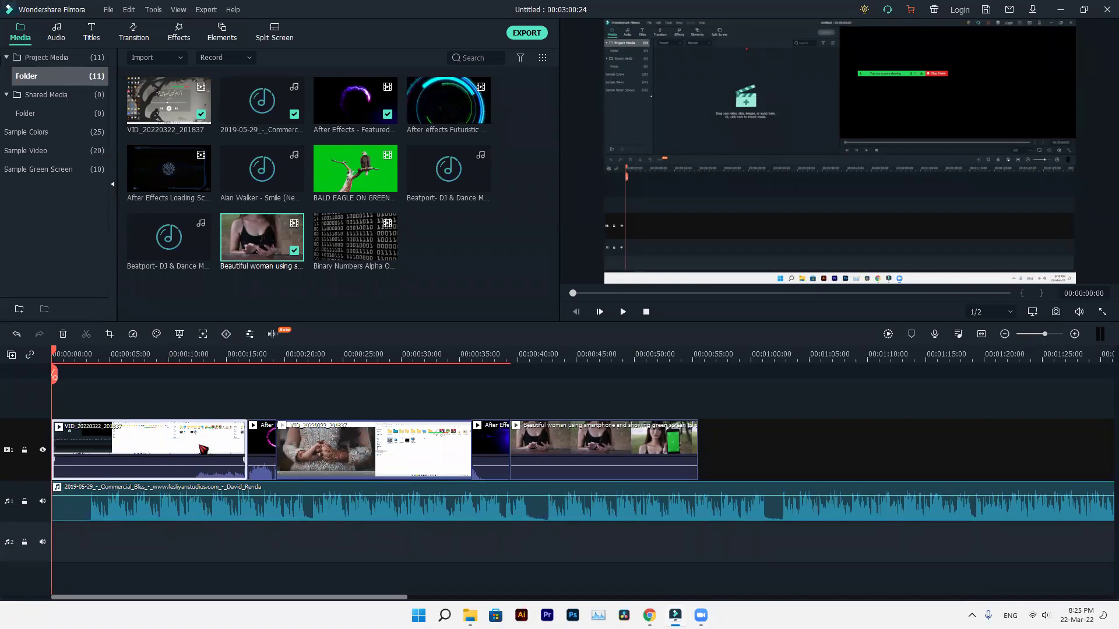
key(Delete)
click(87, 455)
key(Delete)
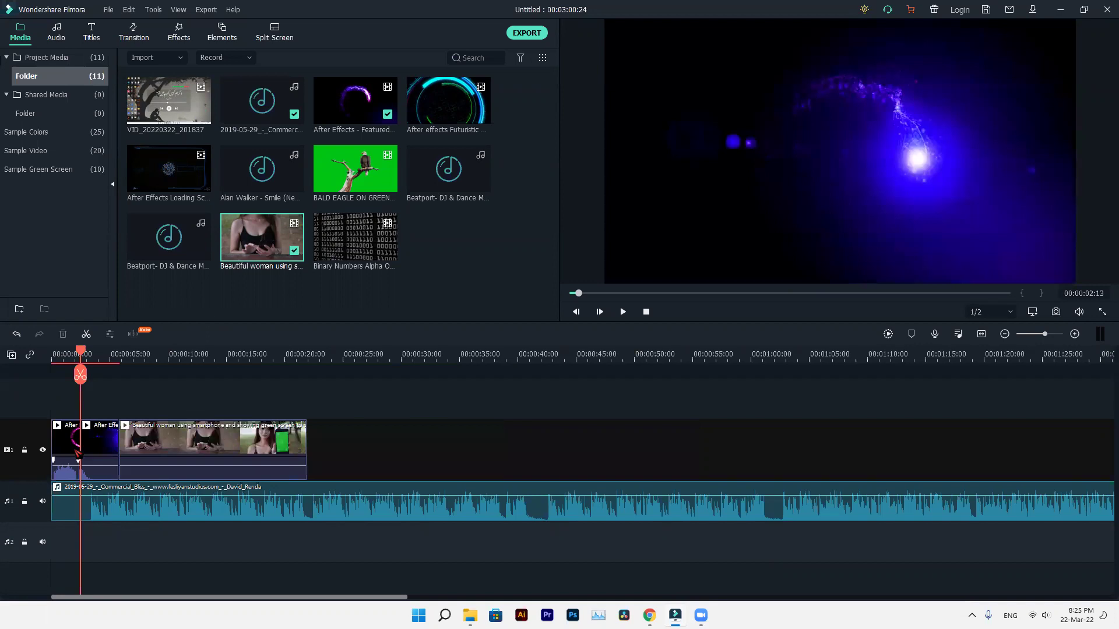
click(63, 450)
key(Delete)
click(82, 450)
key(Delete)
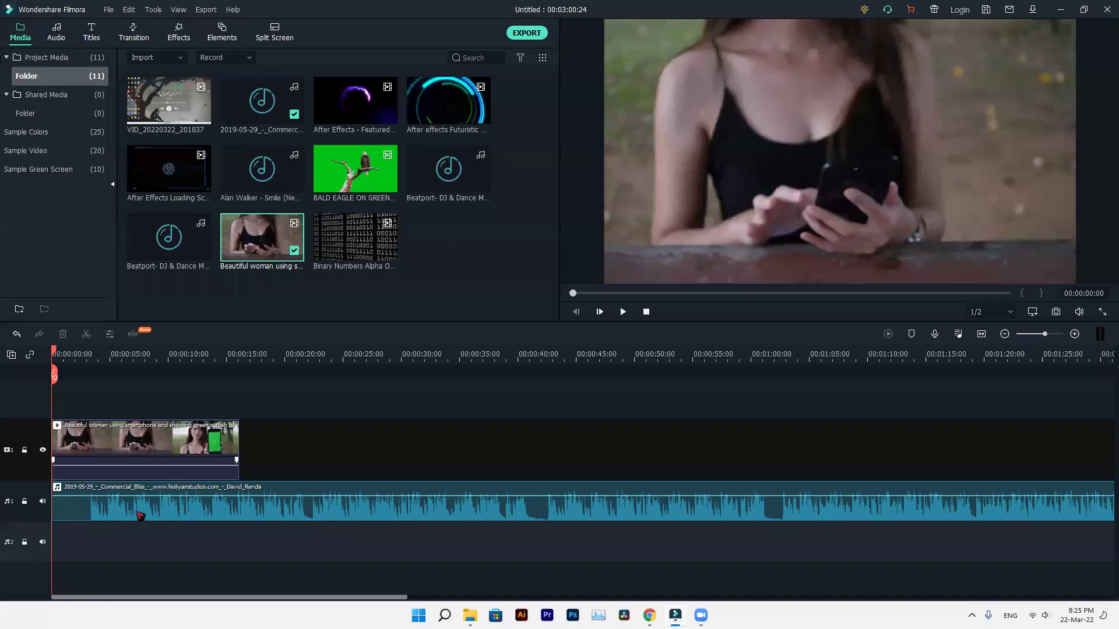
Play back the Beautiful woman clip with the Commercial Bliss music and pause at 00:00:08:00.
click(114, 514)
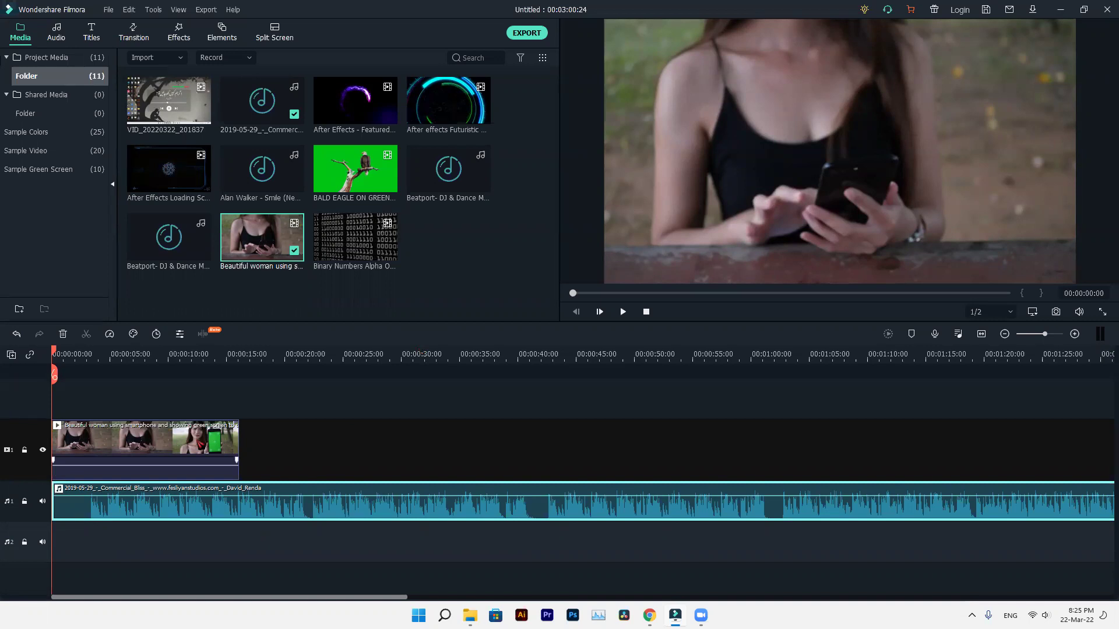
key(space)
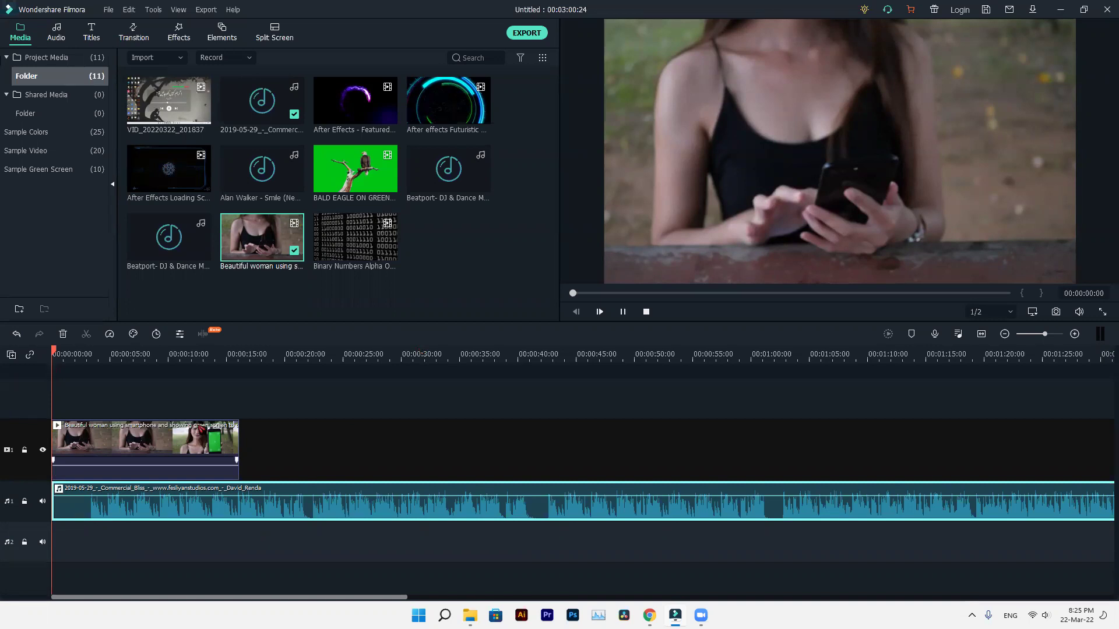
click(622, 313)
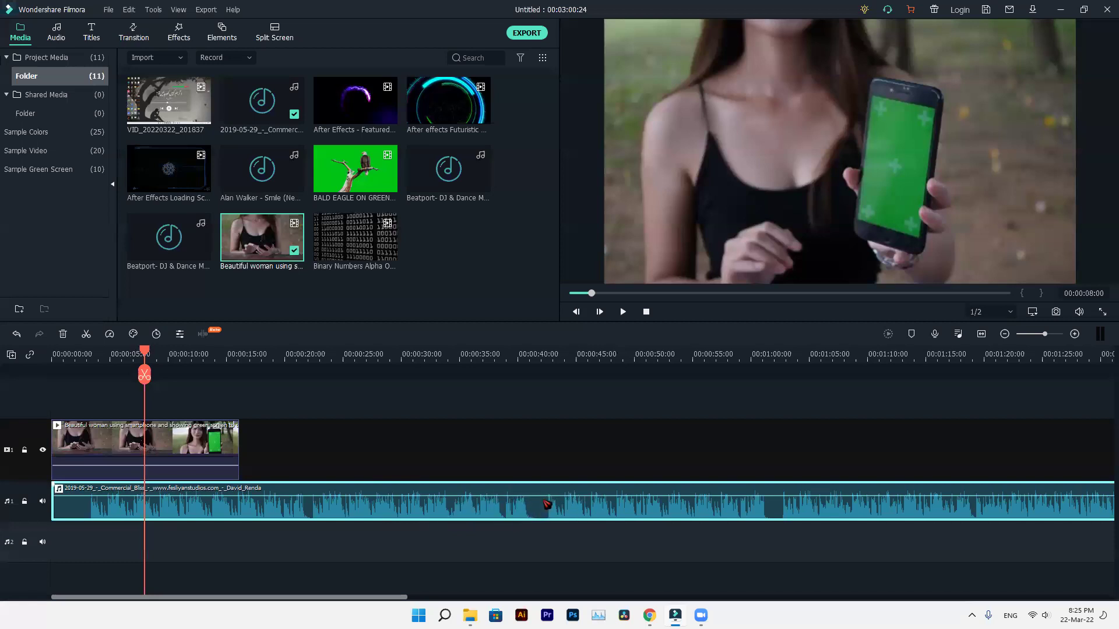
Try different volume levels on the Commercial Bliss music, including -3.43, 0.43 and 11.04 dB, and leave it at -13.07 dB.
drag(533, 497, 533, 498)
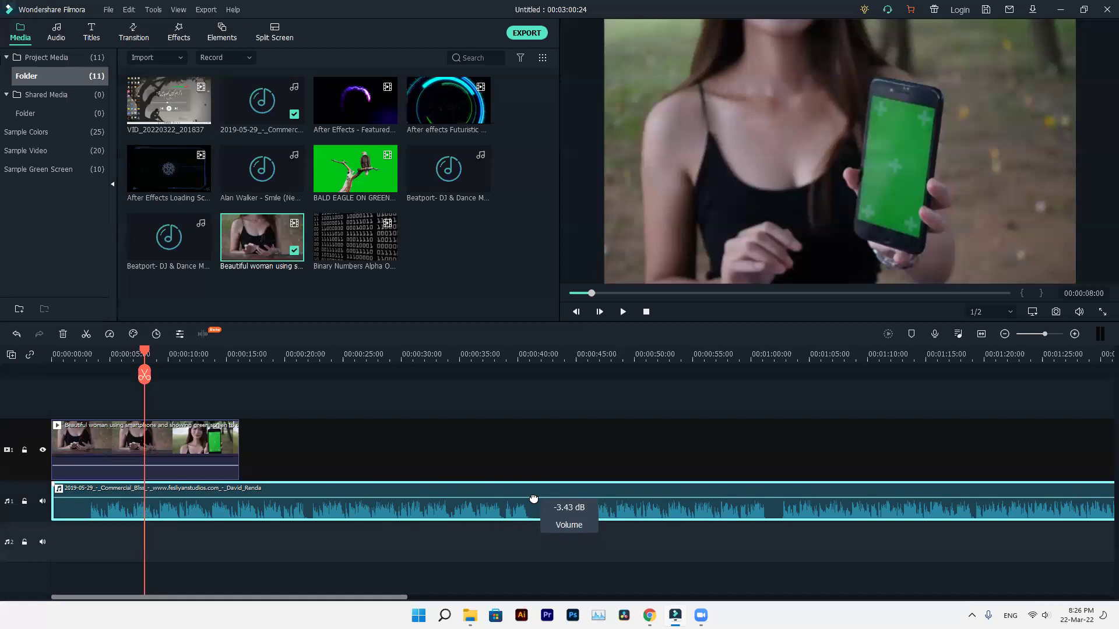
drag(533, 499, 533, 496)
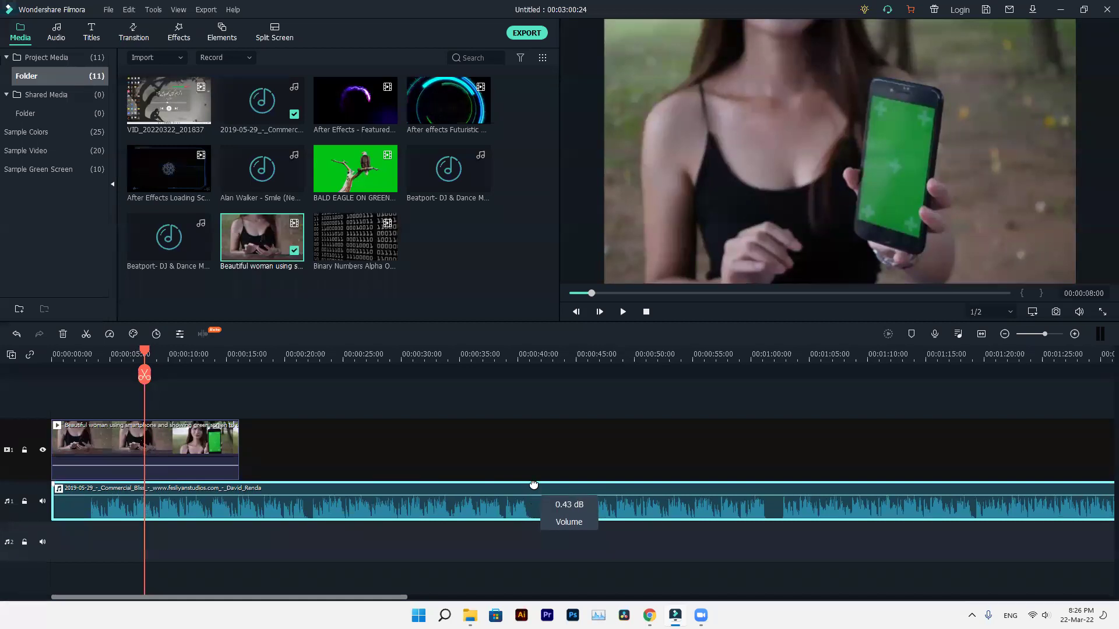
drag(533, 473, 533, 495)
mouse_move(534, 494)
mouse_down()
mouse_move(533, 504)
mouse_move(534, 481)
mouse_up()
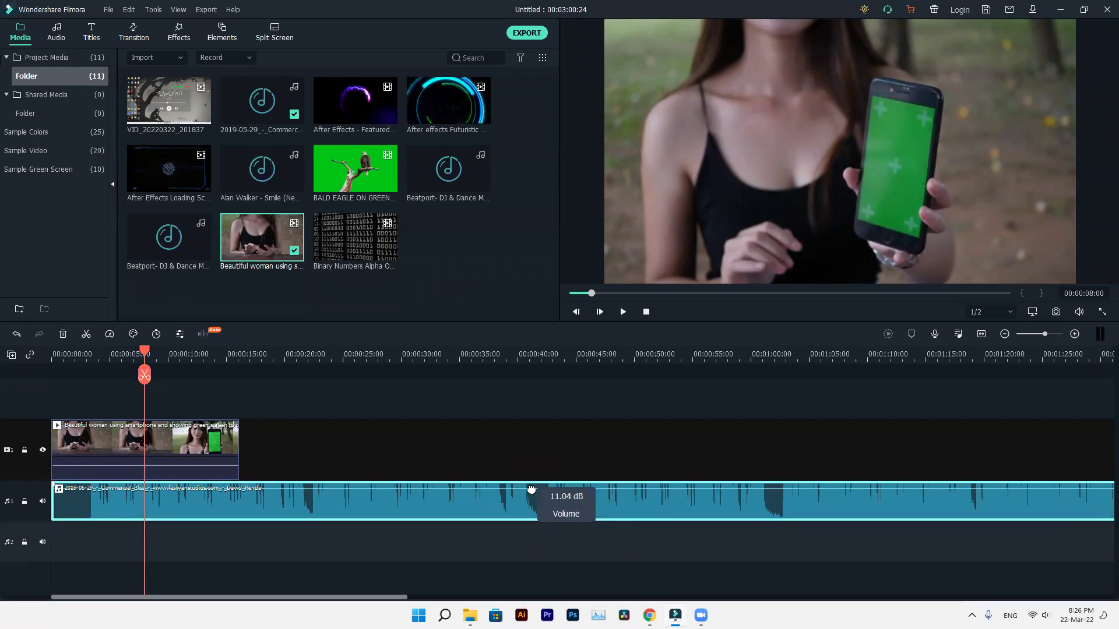
mouse_move(530, 495)
mouse_down()
mouse_move(546, 498)
mouse_move(536, 505)
mouse_up()
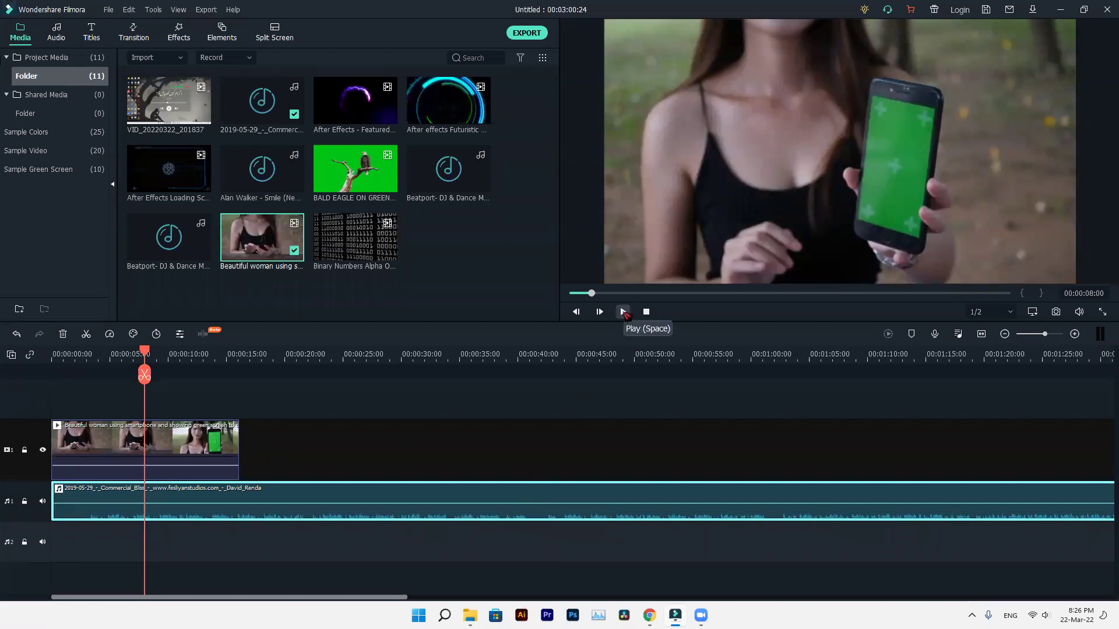
Play back the Beautiful woman clip with the quieter music, pause, and move the playhead to 00:00:12:12.
click(623, 312)
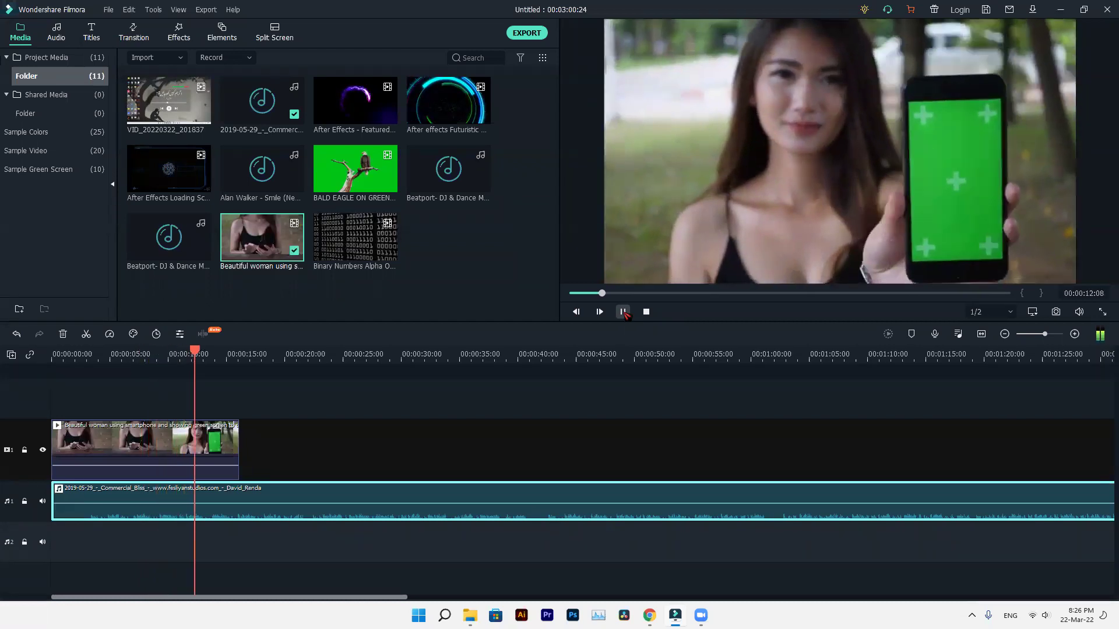
click(622, 312)
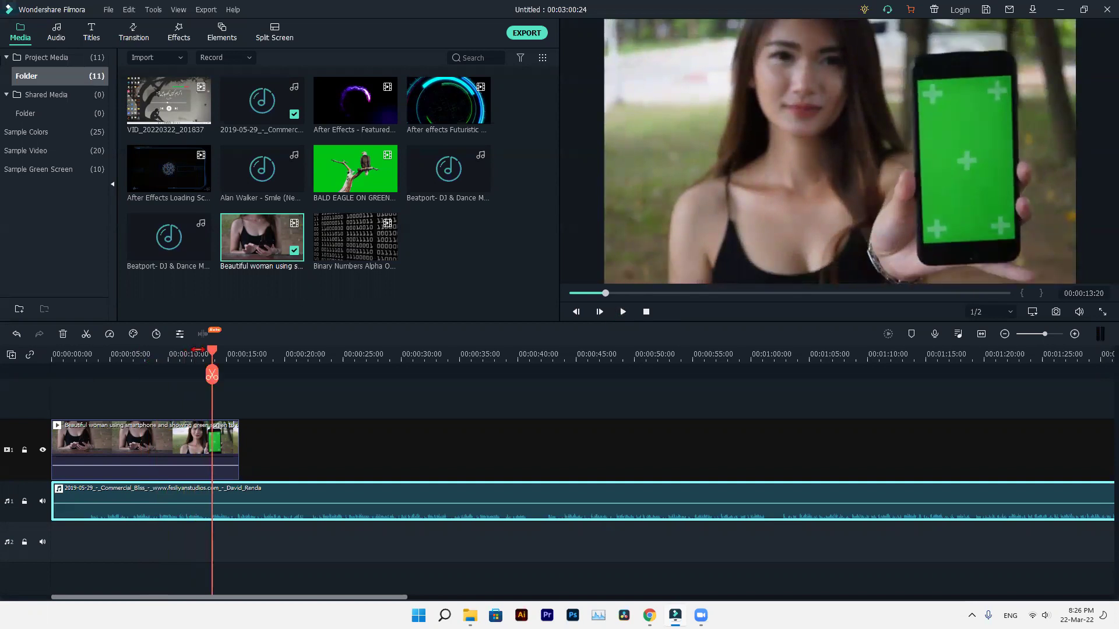
drag(112, 372, 198, 380)
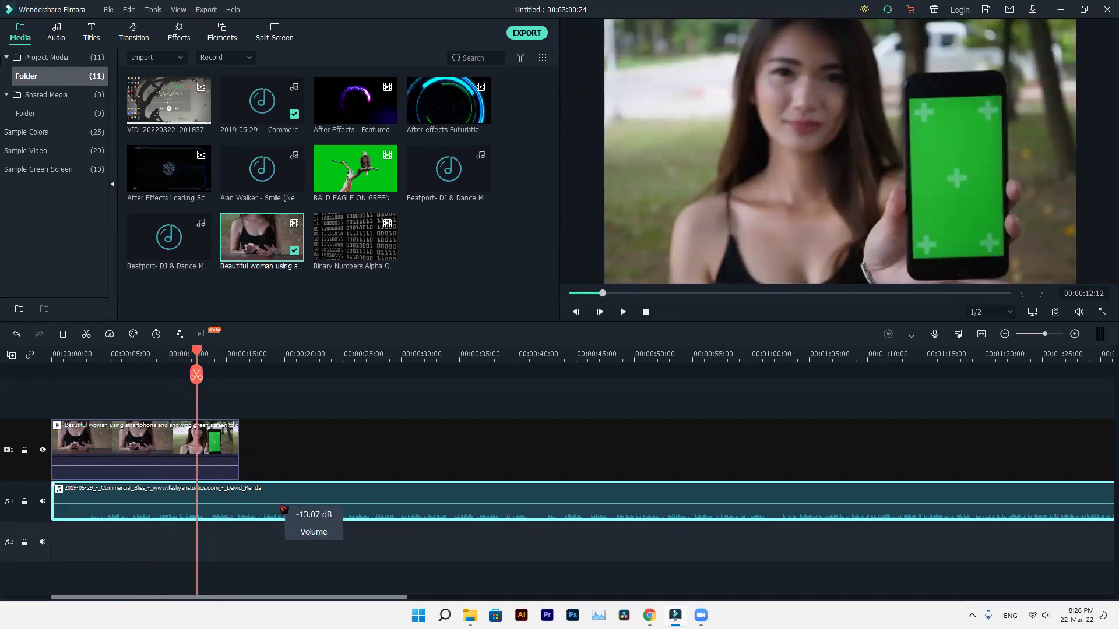
Raise the Commercial Bliss music's volume to -3.43 dB and view its audio properties.
drag(284, 509, 284, 502)
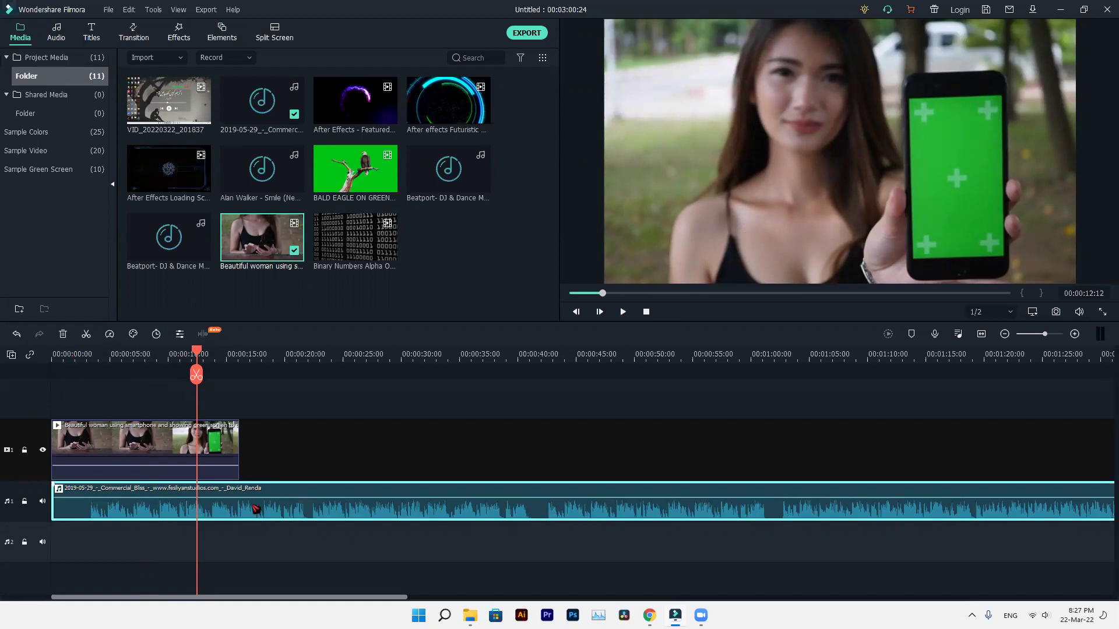
right_click(255, 509)
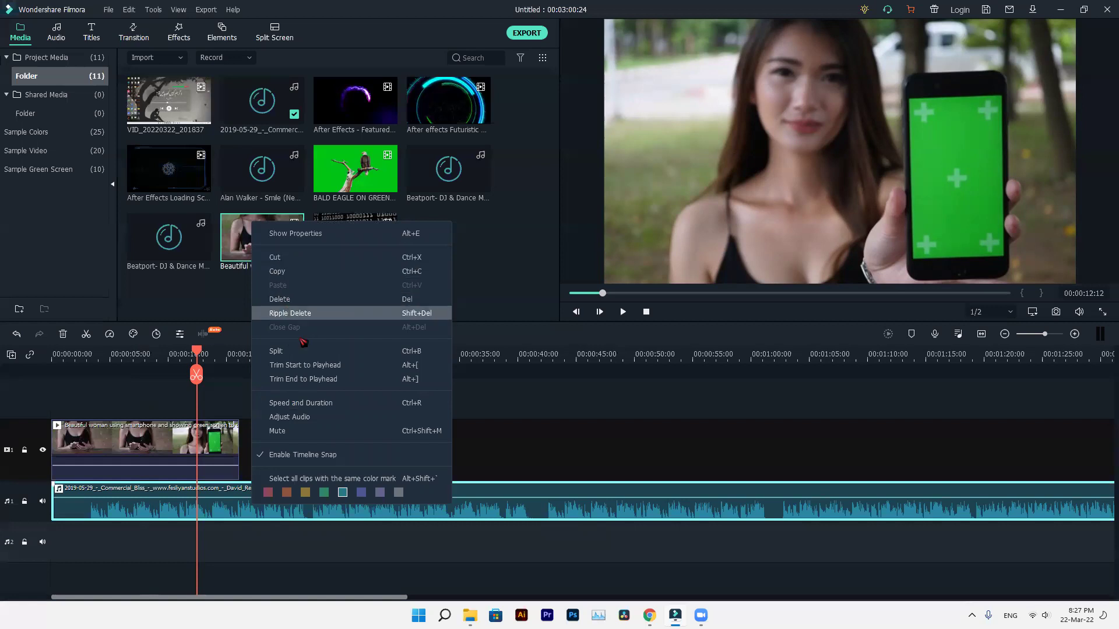
click(307, 239)
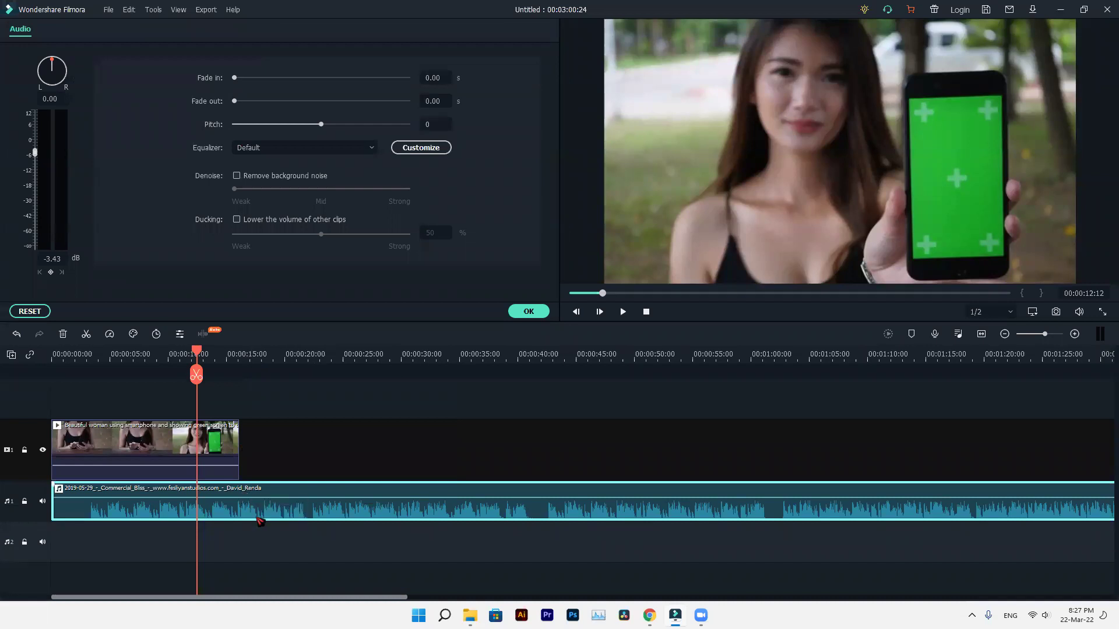
click(529, 311)
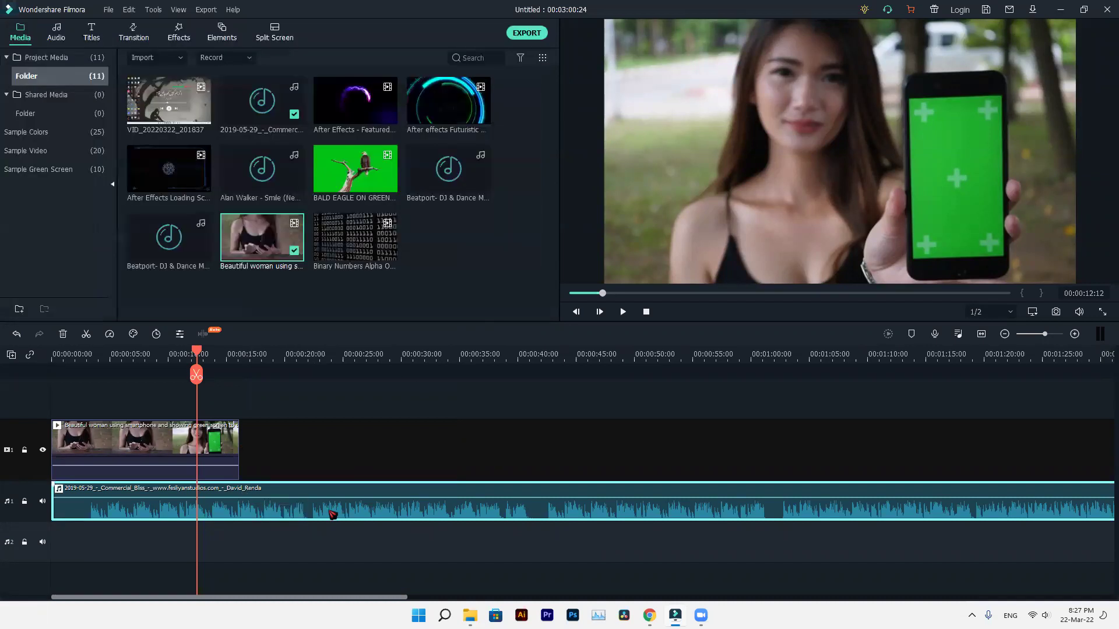
Give the Commercial Bliss music a 1.80 s fade-in, a 159.00 s fade-out and a pitch of -5, and play back the result.
double_click(332, 514)
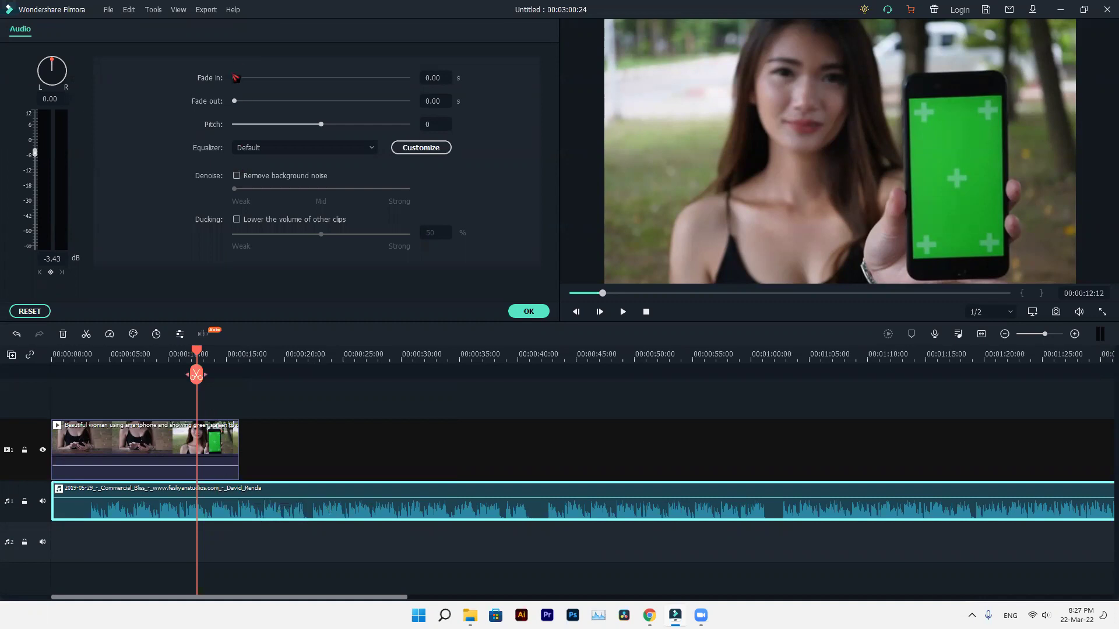
drag(235, 78, 284, 88)
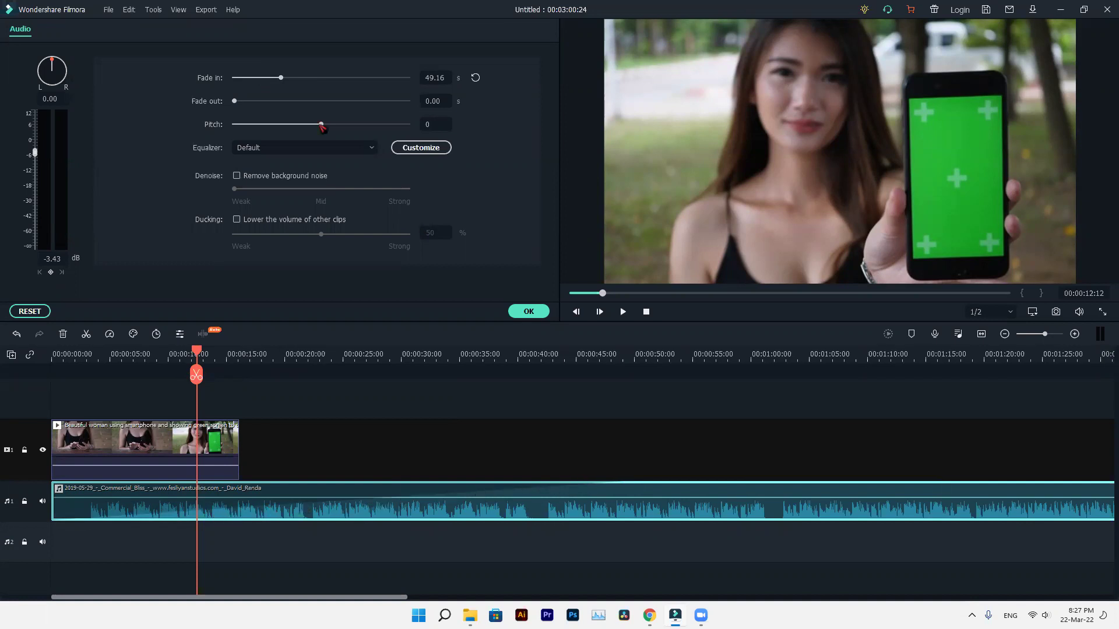
drag(234, 101, 409, 124)
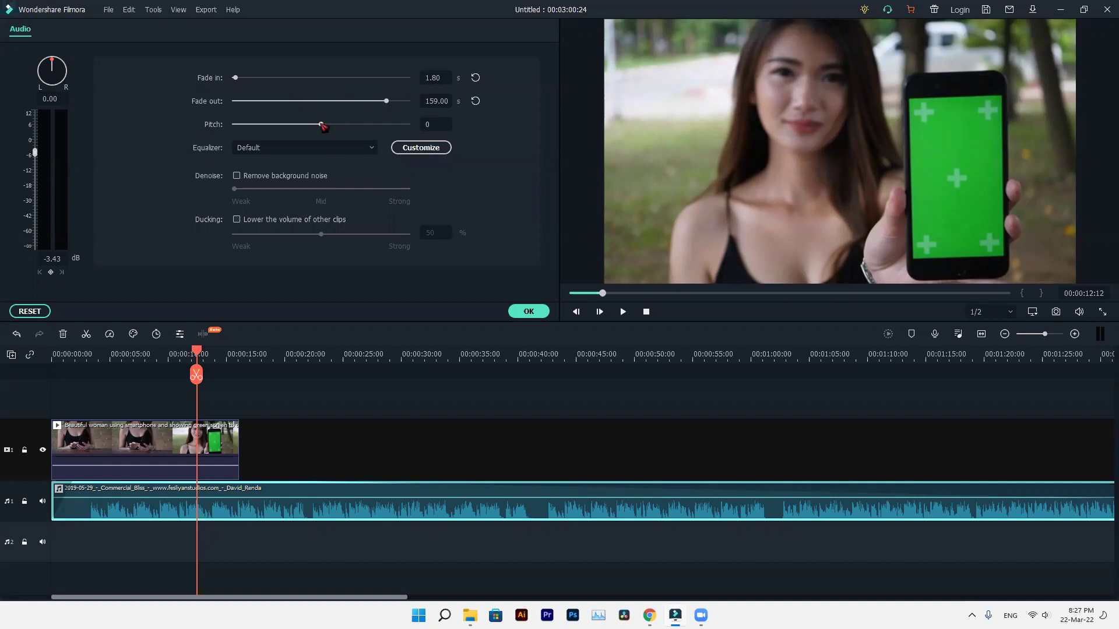
drag(320, 124, 290, 127)
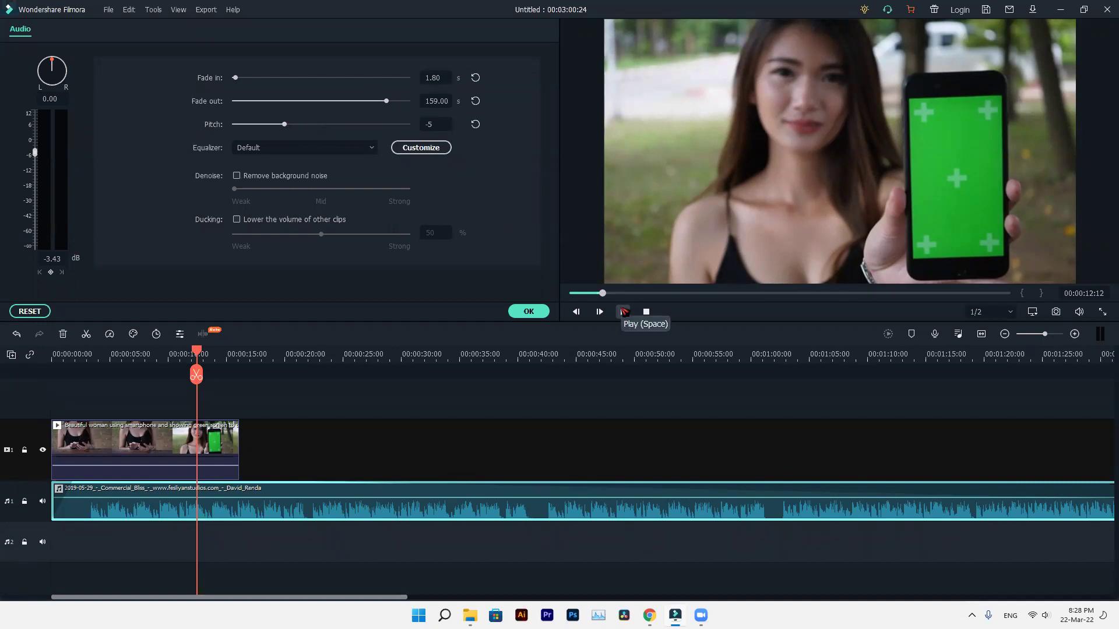
click(623, 311)
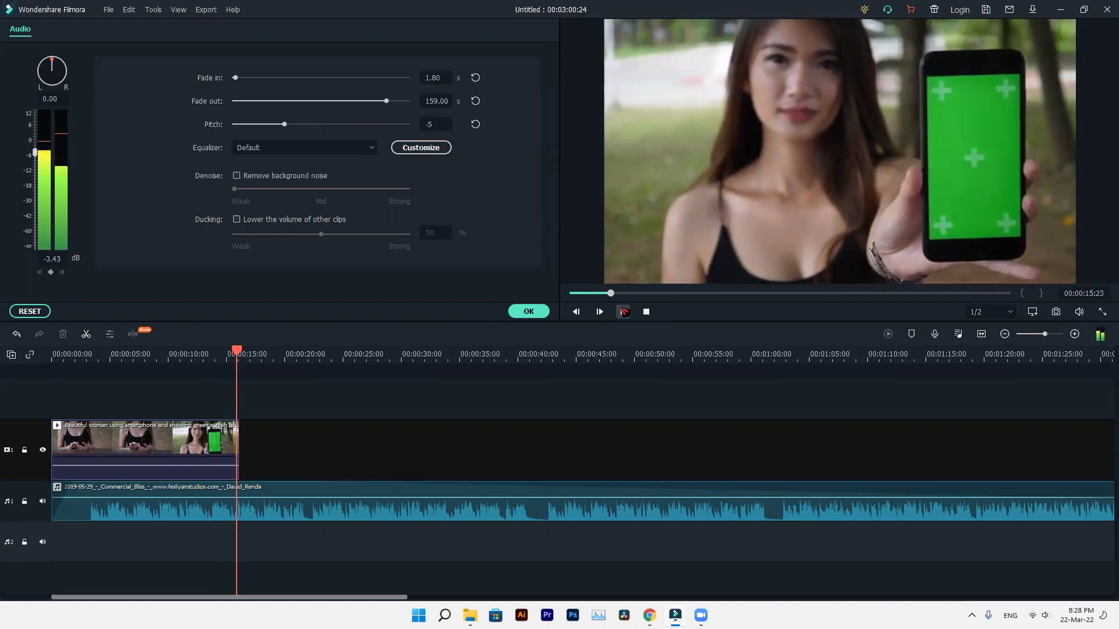
click(624, 312)
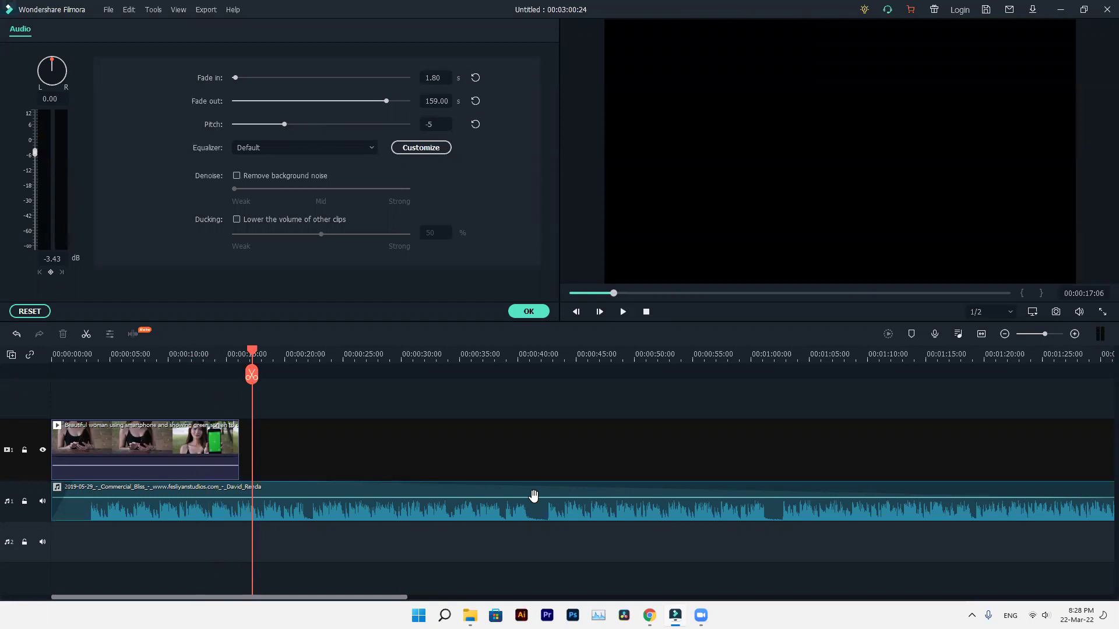
click(535, 311)
Delete the Commercial Bliss music from audio track 1.
click(352, 515)
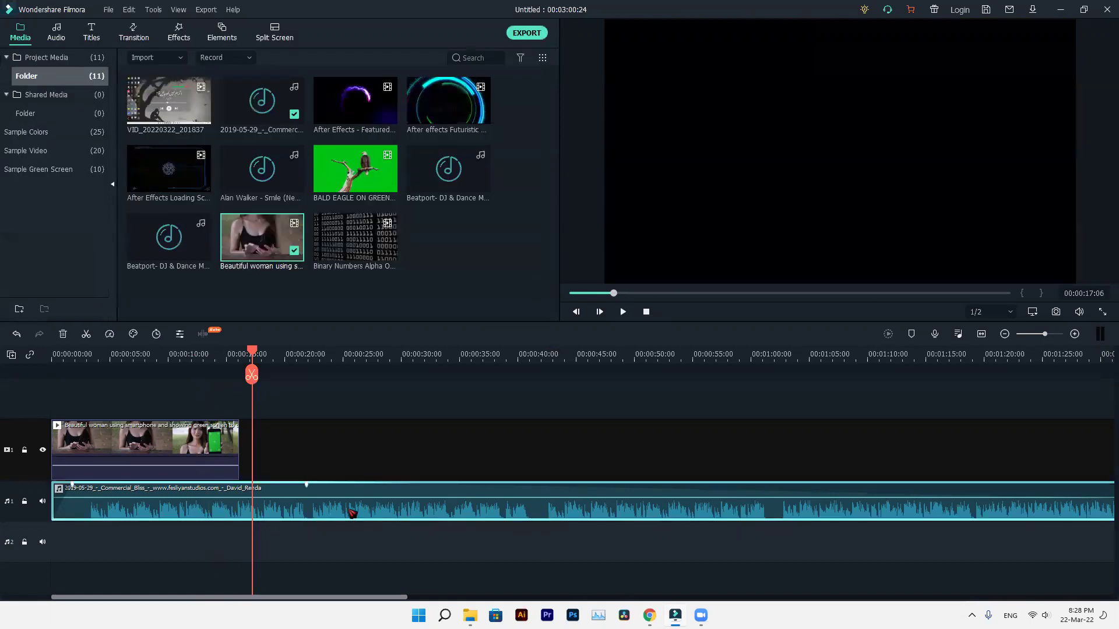
key(Delete)
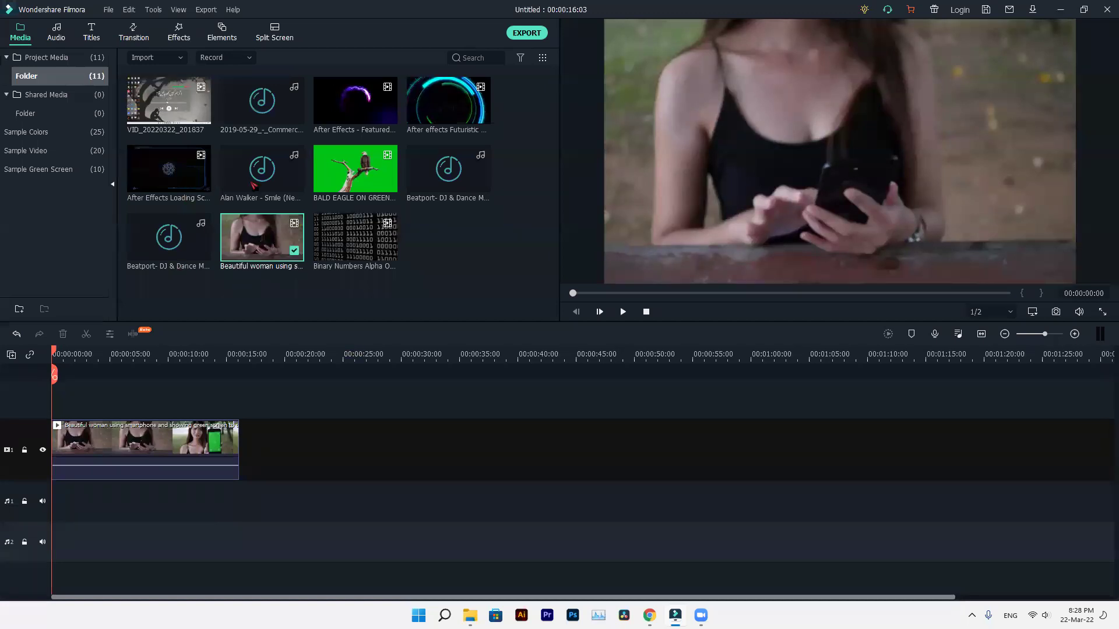
Try the Alan Walker - Smile song on audio track 1 with a short playback, and delete it from the timeline.
drag(253, 185, 30, 495)
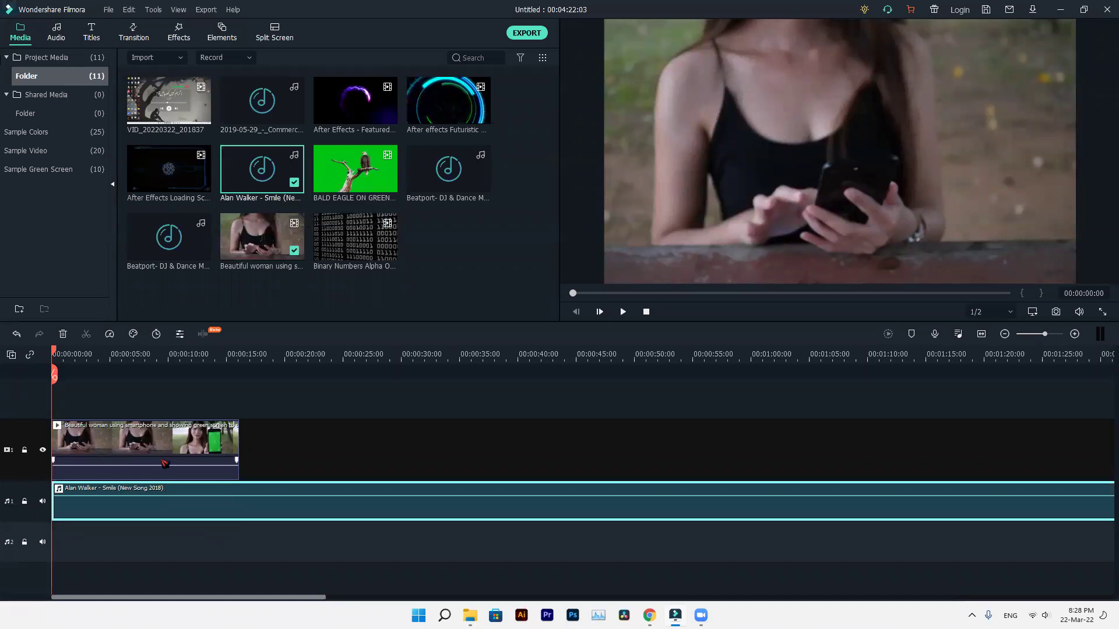
key(space)
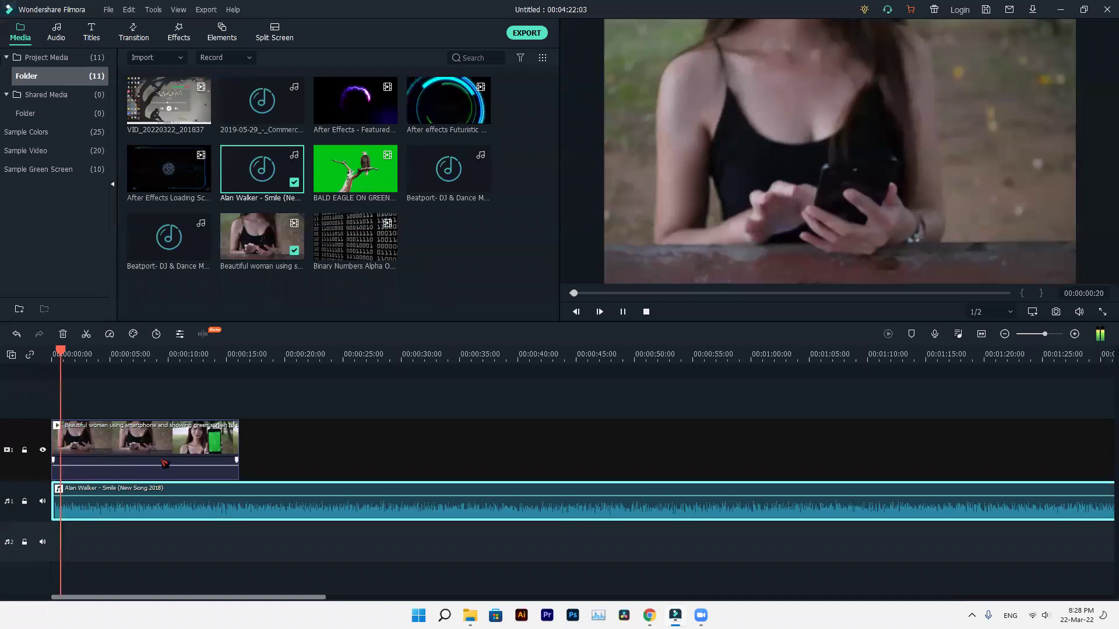
key(space)
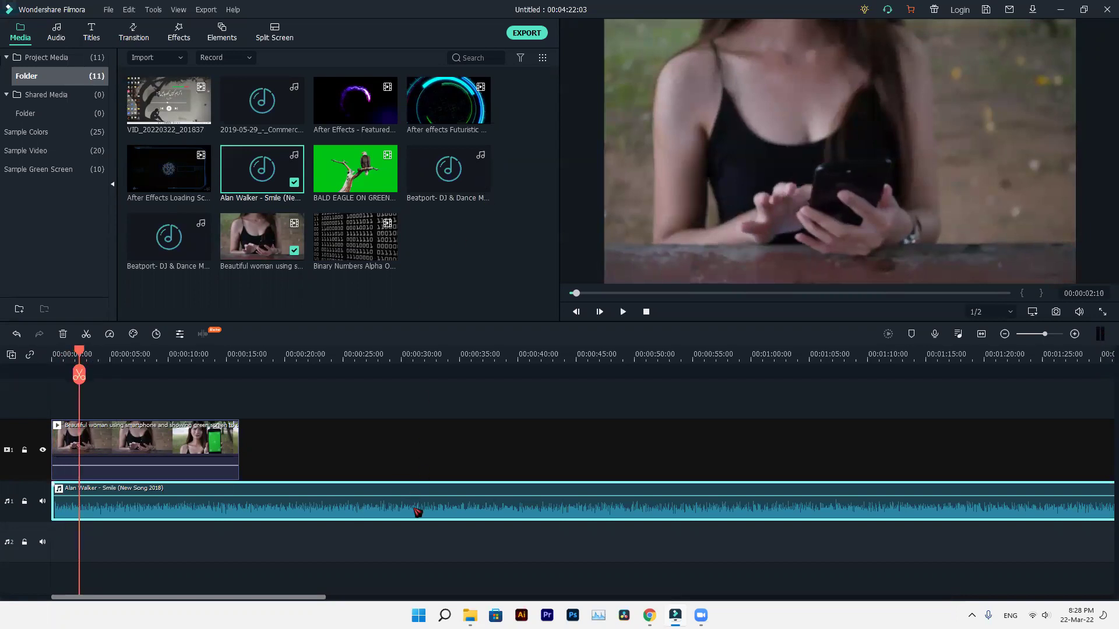
key(Delete)
Start importing a media file and browse the Downloads folder to its Music subfolder.
click(149, 58)
click(159, 86)
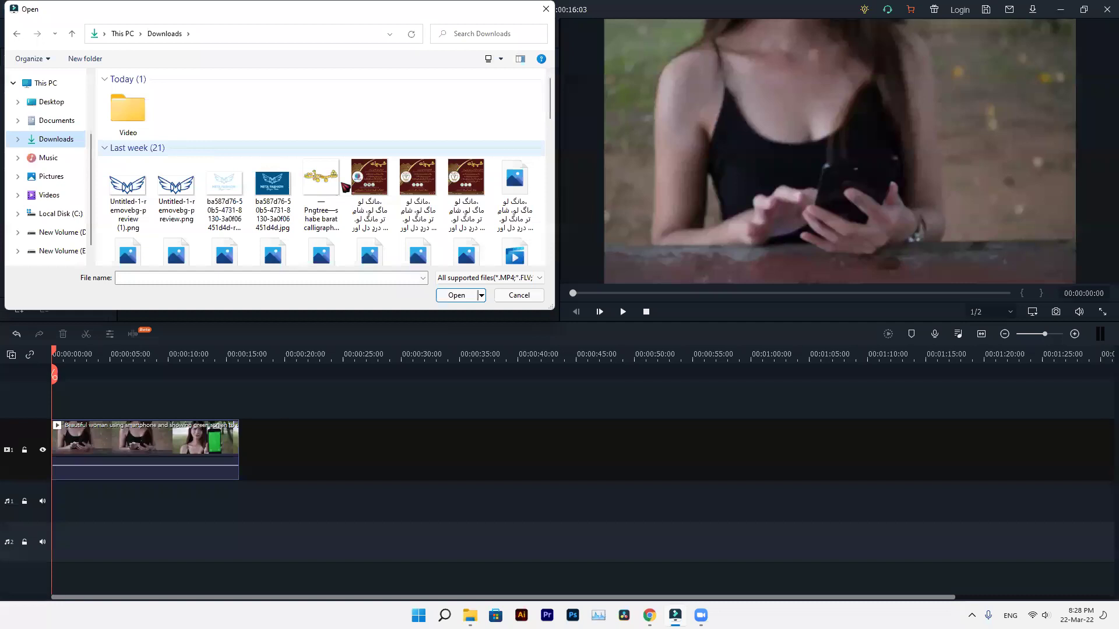
scroll(291, 216, down, 5)
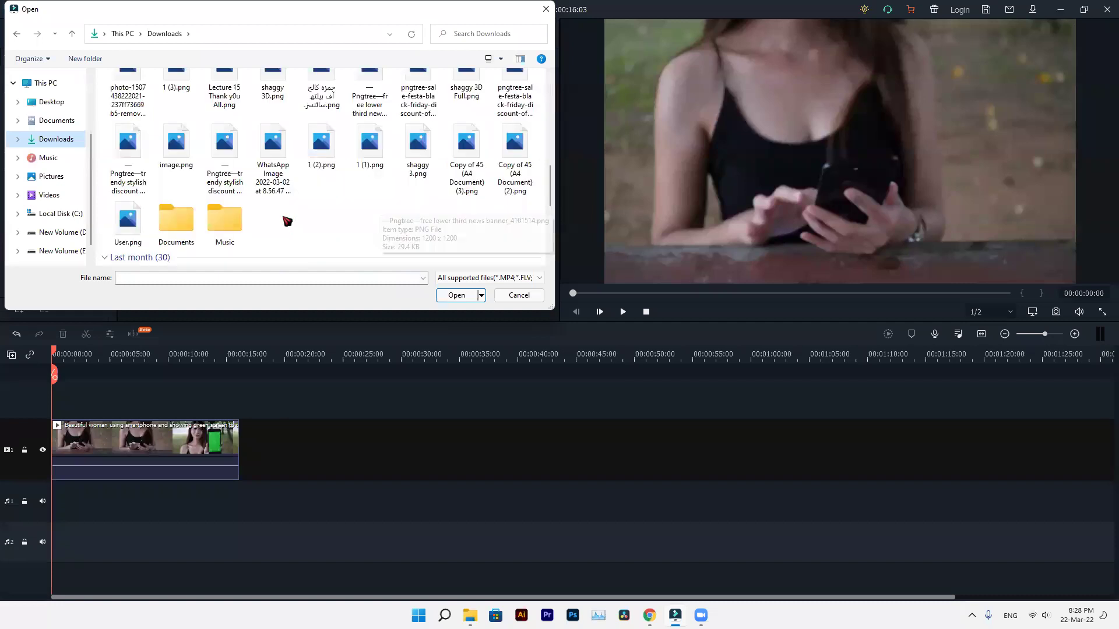
scroll(286, 219, down, 3)
click(148, 217)
scroll(151, 215, up, 5)
scroll(214, 213, up, 5)
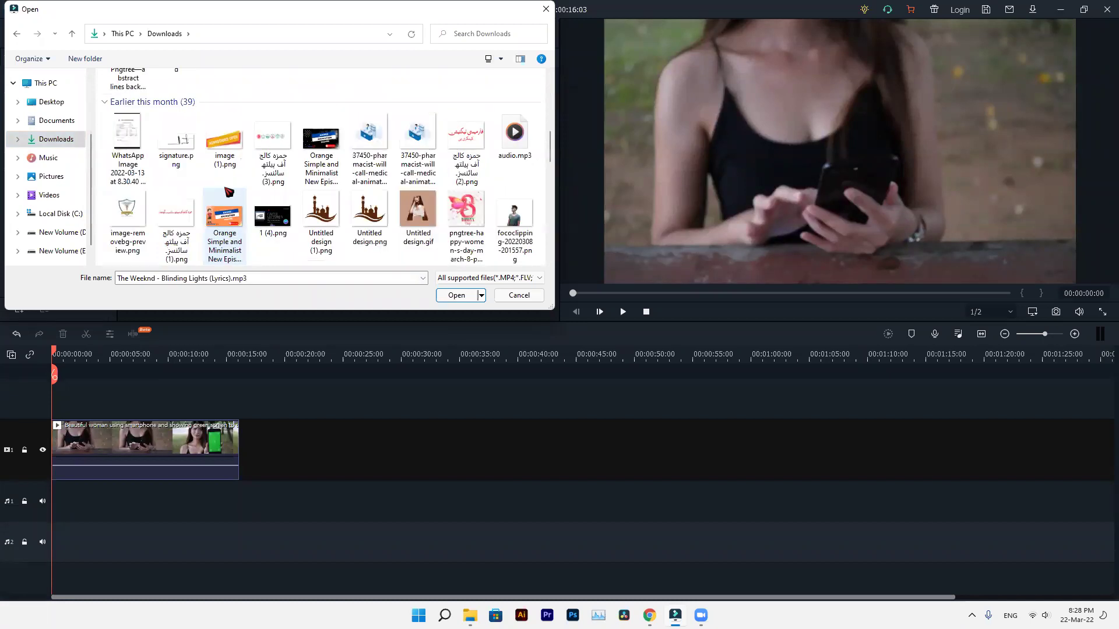
scroll(232, 176, up, 3)
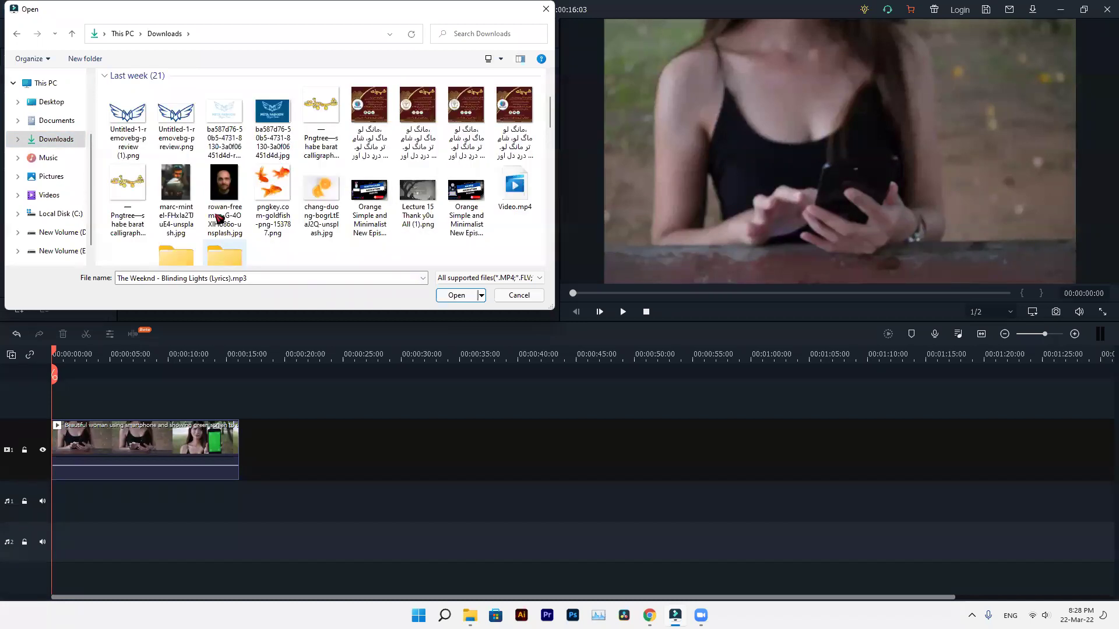
scroll(217, 214, down, 3)
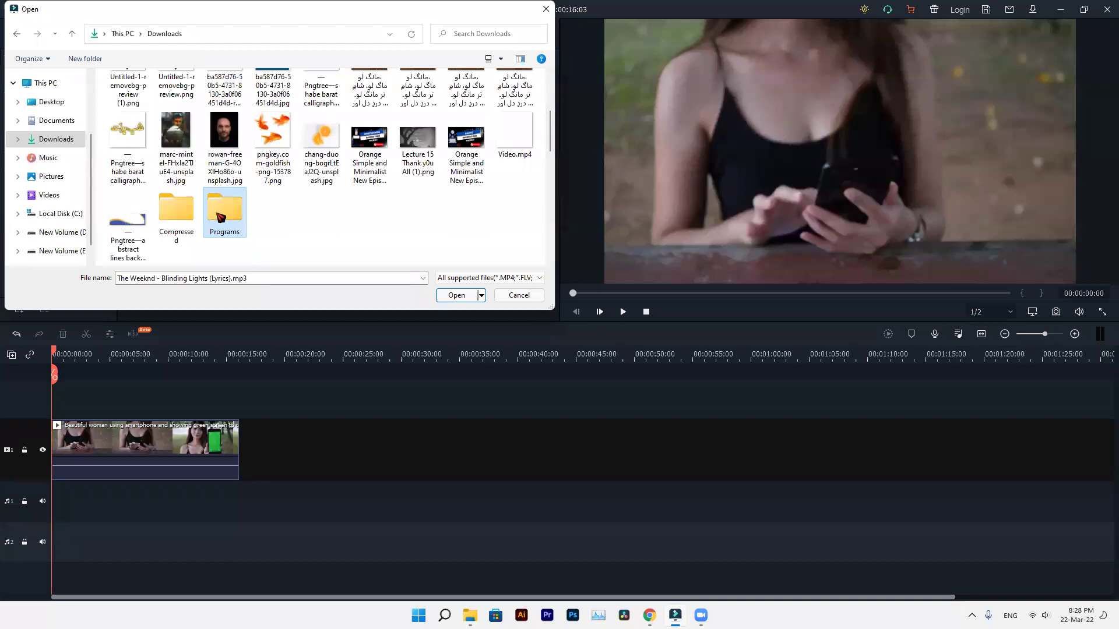
scroll(225, 220, down, 2)
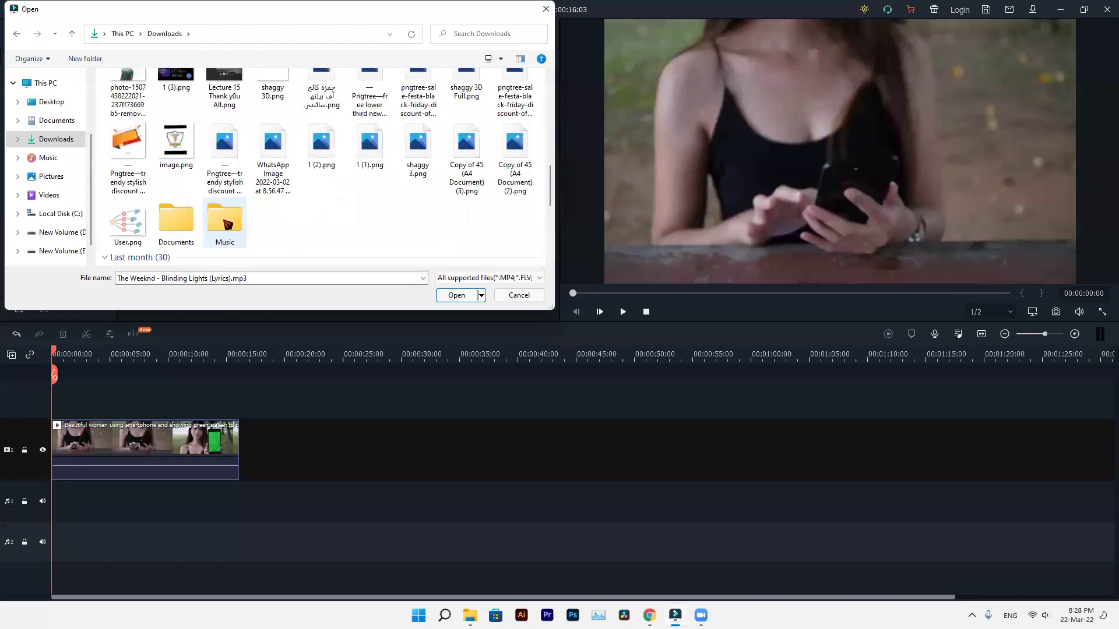
double_click(228, 224)
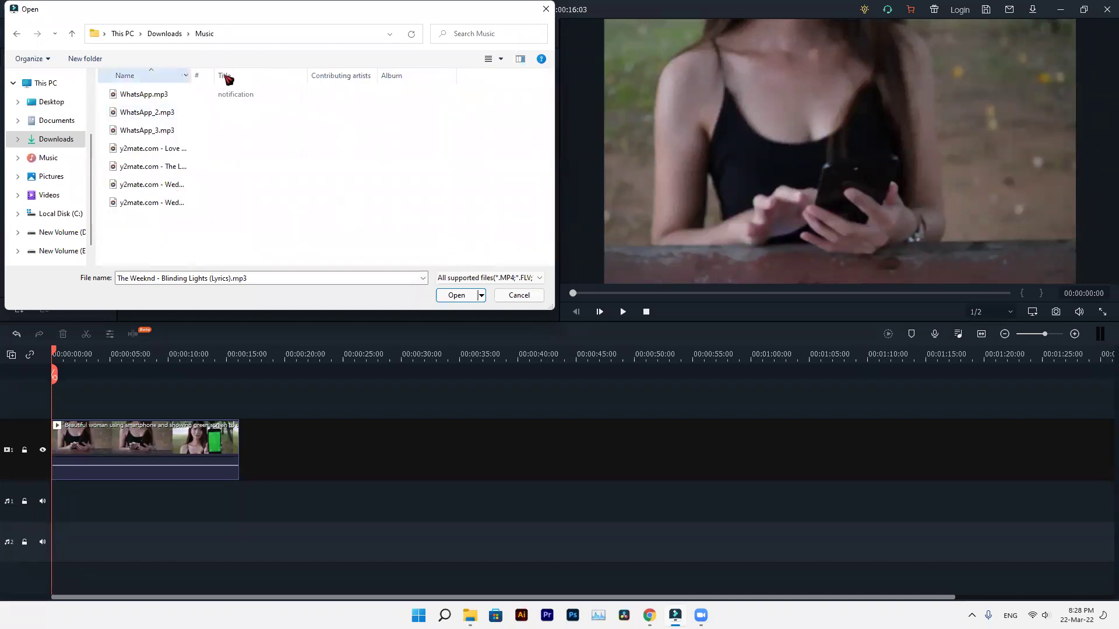
Widen the file name column and import the "y2mate.com - The Love Mashup Atif Aslam Arijit Singh 2018" MP3 into the project media.
drag(215, 75, 414, 95)
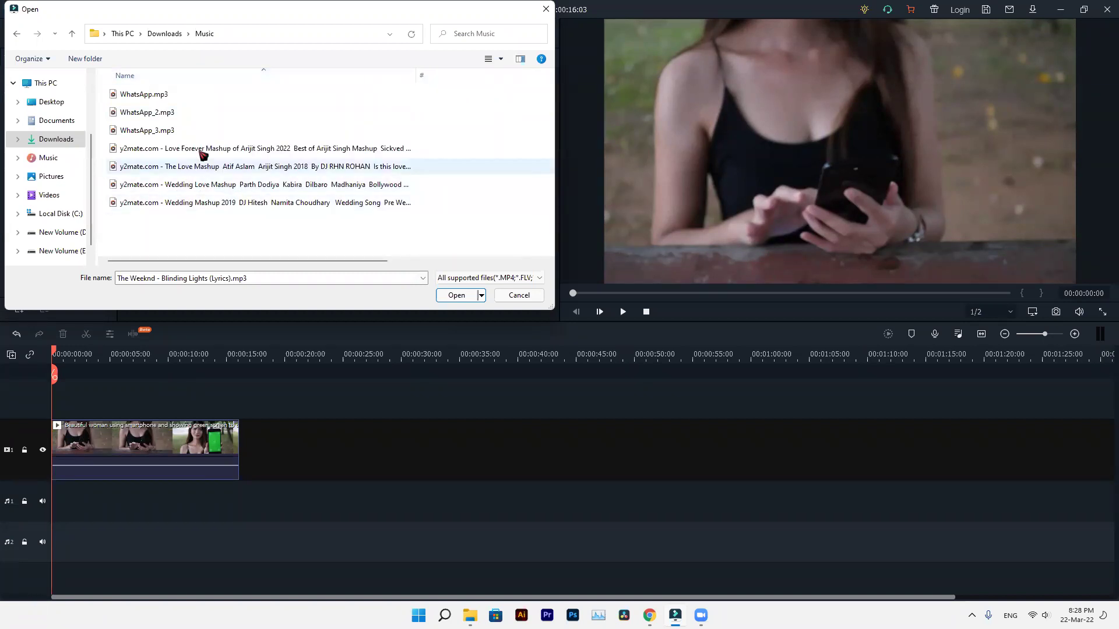
click(208, 168)
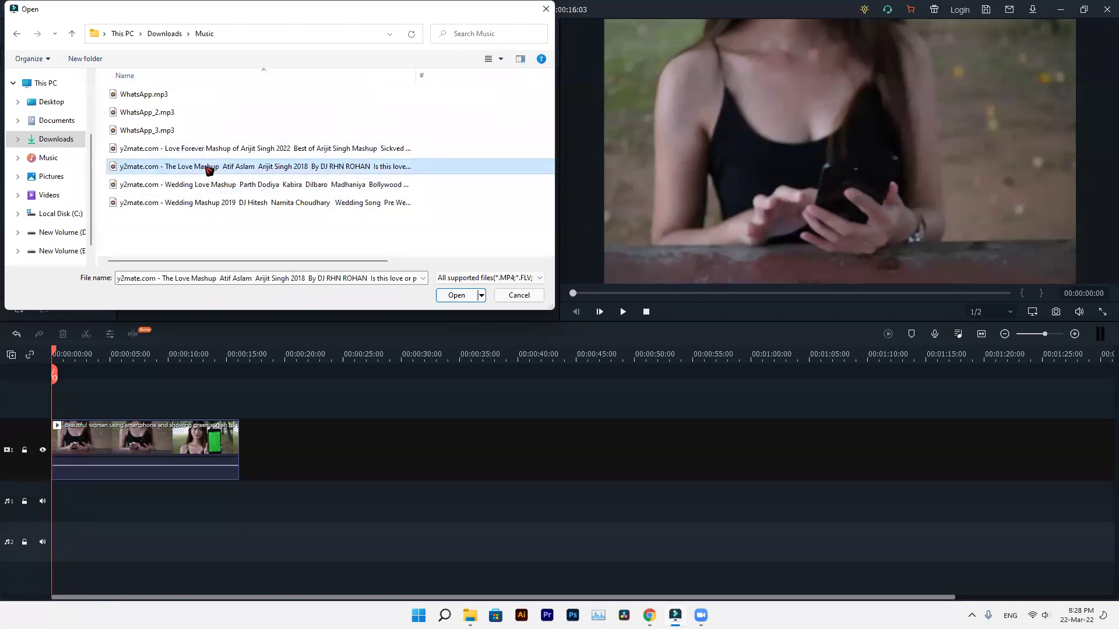
click(209, 168)
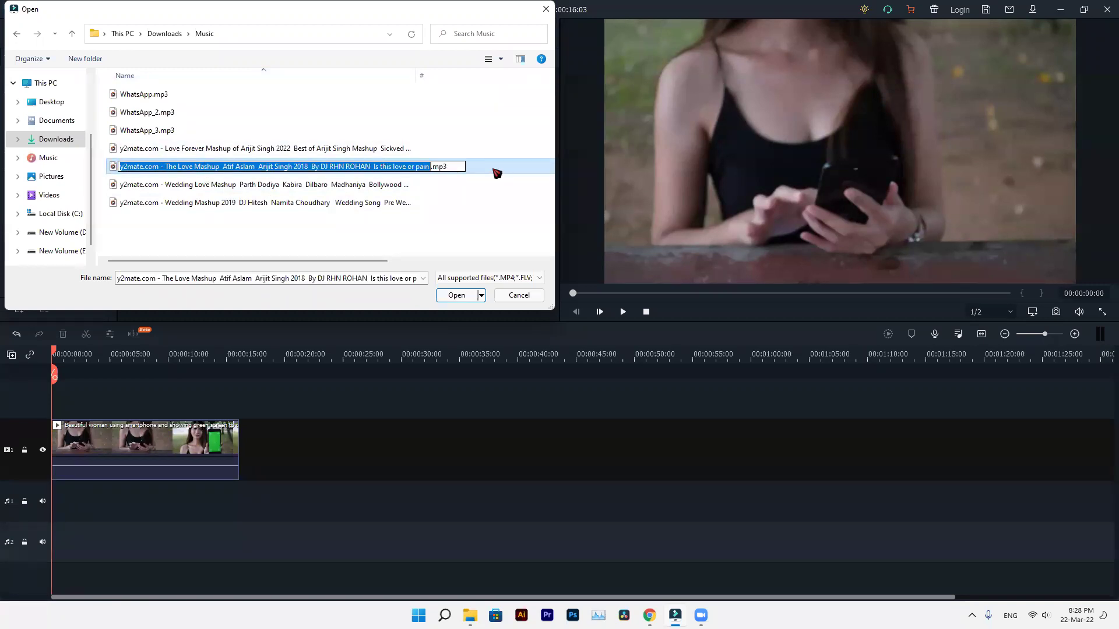
key(Return)
key(Return)
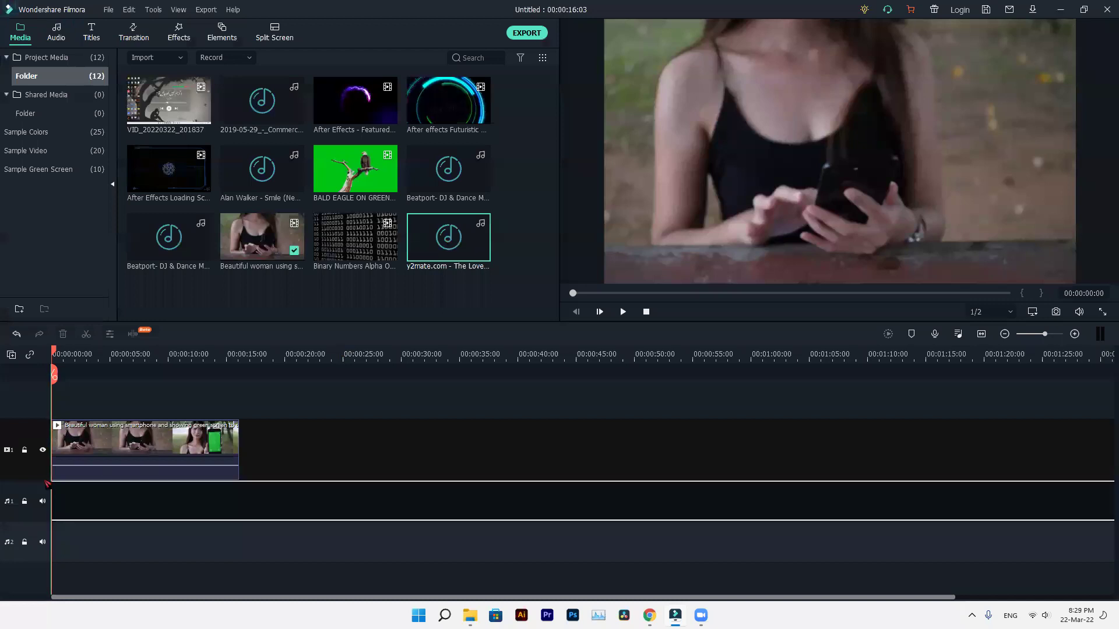
Place The Love Mashup song at the start of audio track 1 and play it with the Beautiful woman clip.
drag(46, 483, 85, 482)
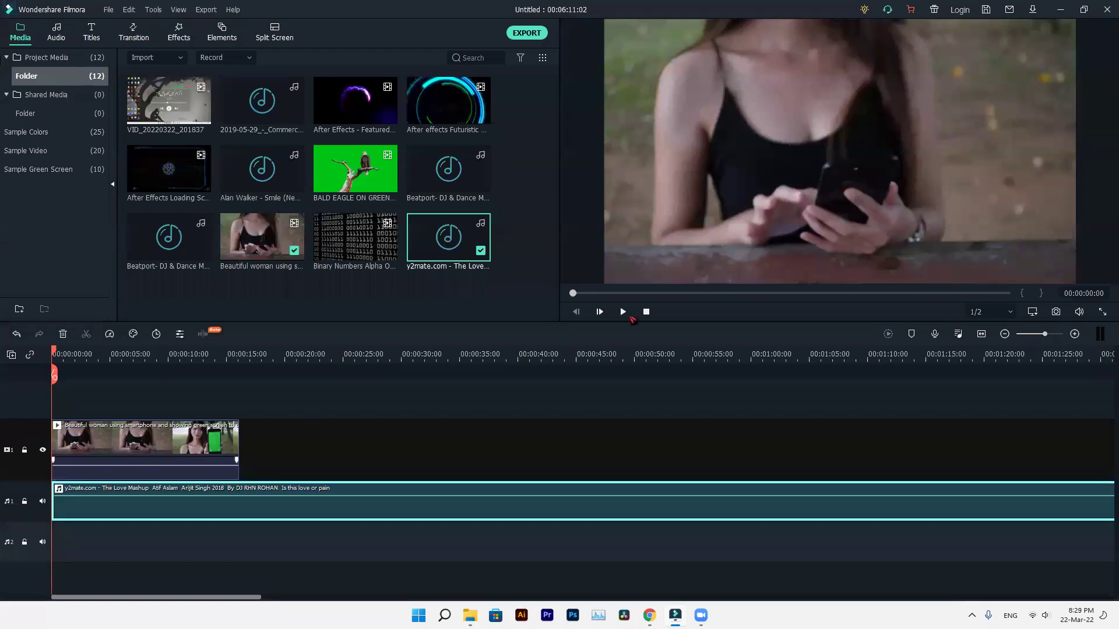
click(623, 312)
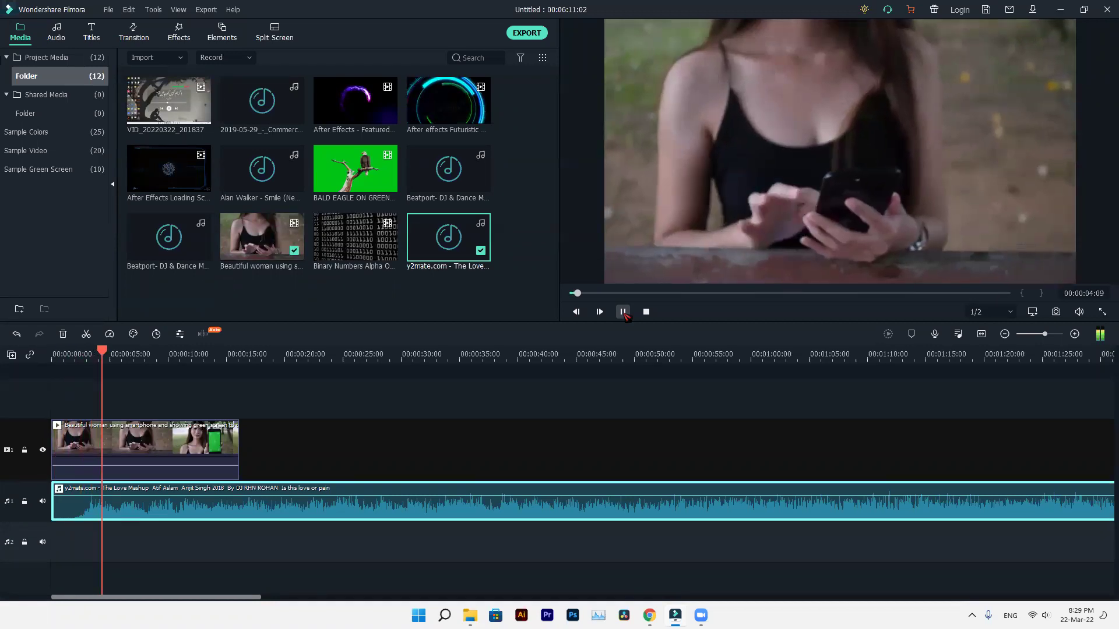
Try a pitch of 4 on The Love Mashup song and play the timeline to hear it.
click(623, 312)
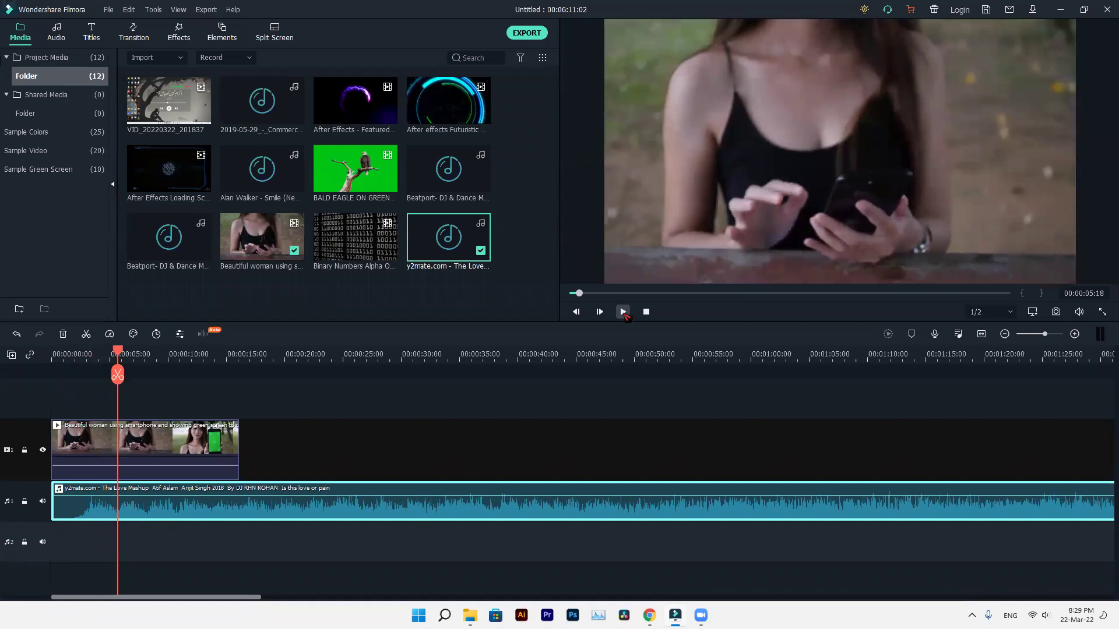
double_click(255, 507)
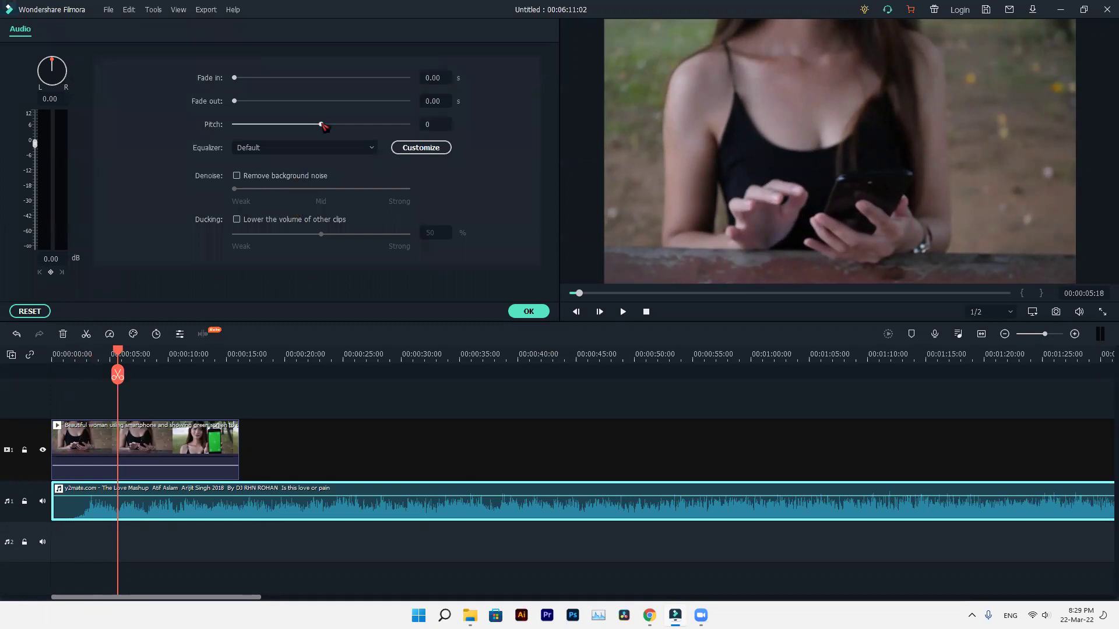
drag(327, 125, 350, 125)
click(522, 312)
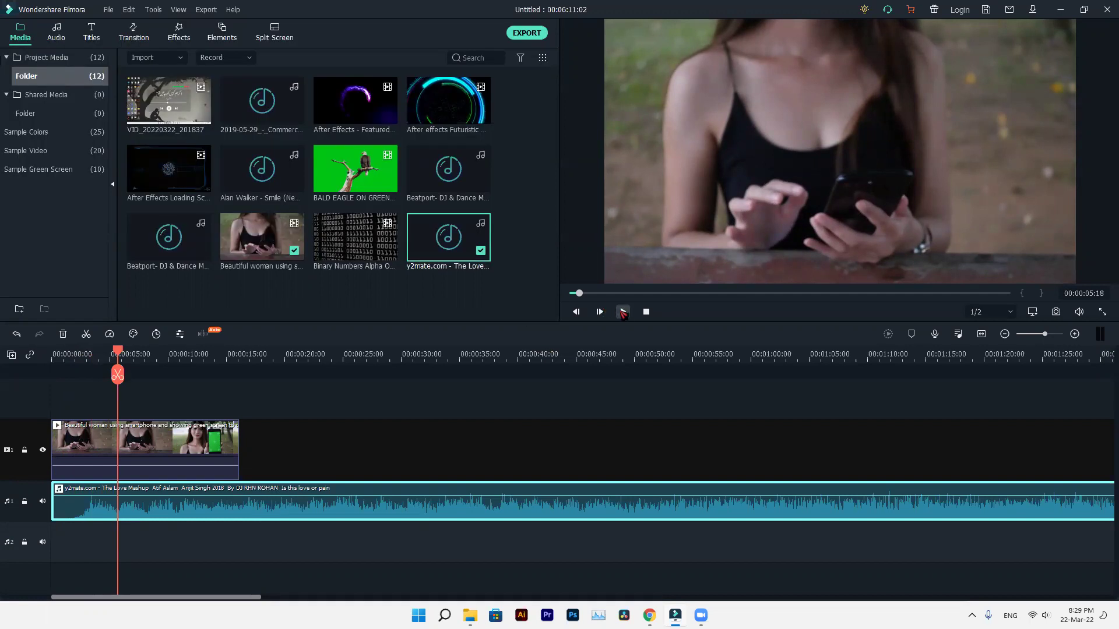
click(622, 312)
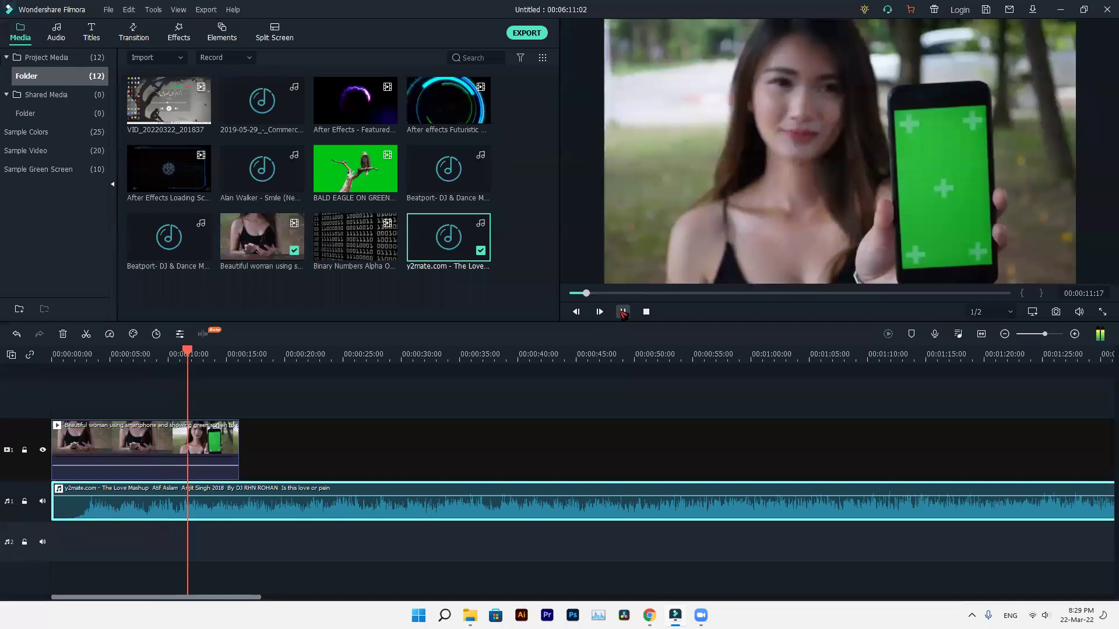
click(623, 311)
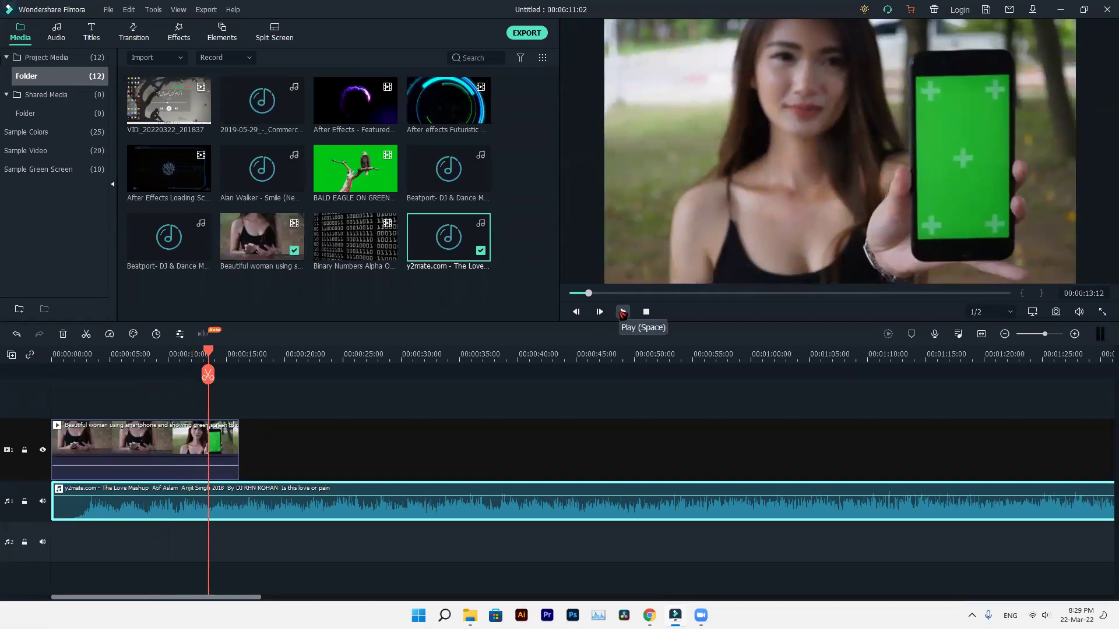
Try a pitch of -2 on The Love Mashup song and play the timeline to hear it.
double_click(290, 511)
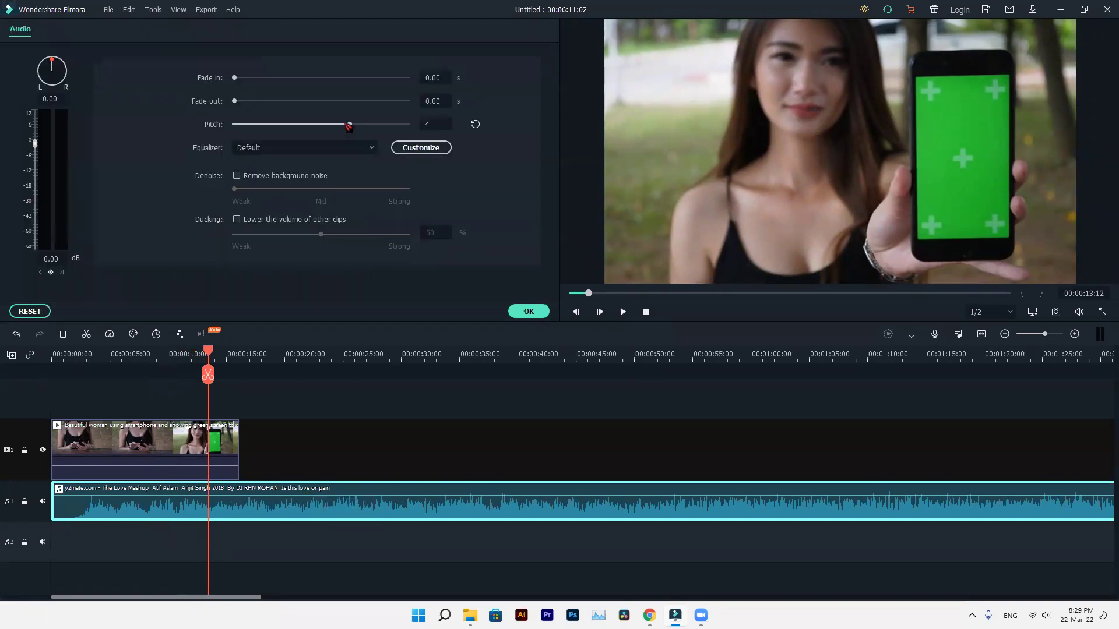
drag(350, 125, 307, 126)
click(530, 313)
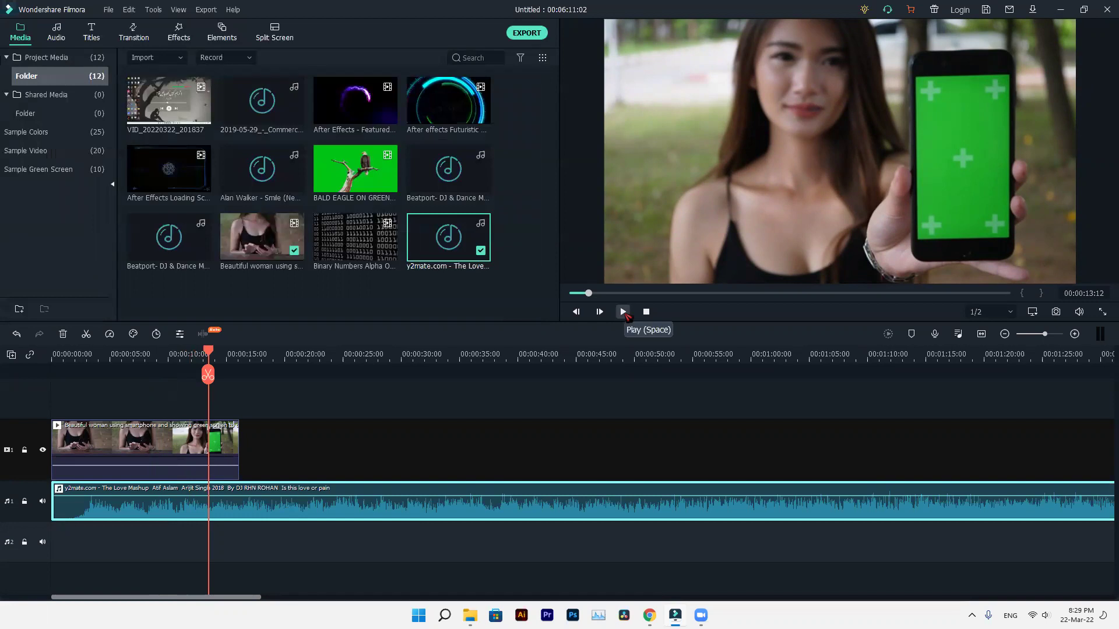
click(623, 313)
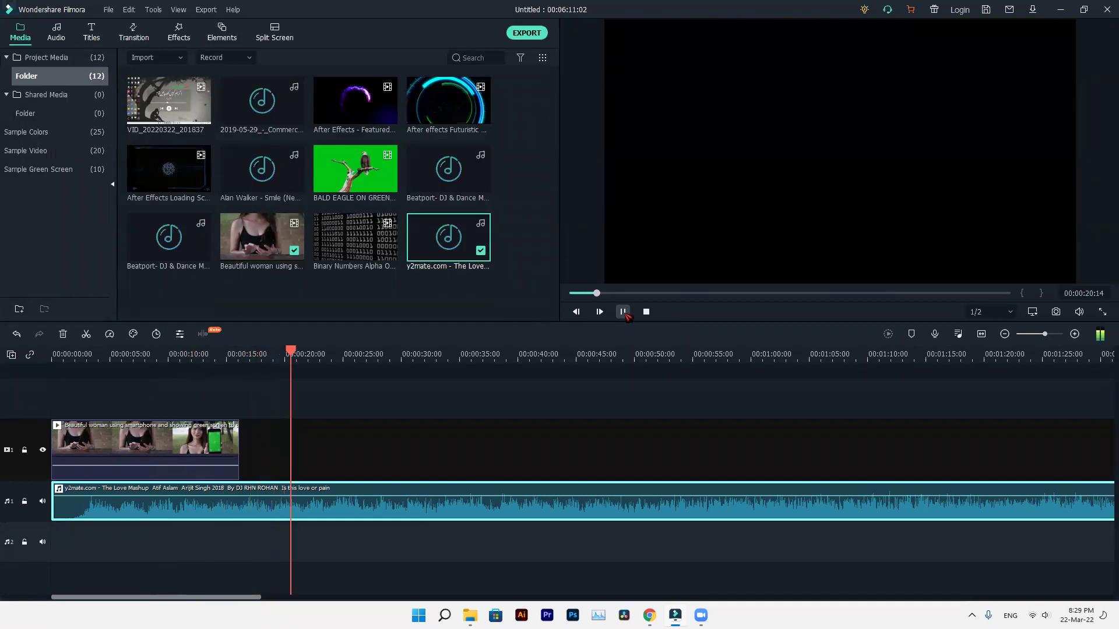
Try the song's pitch at -10 during playback, set it to 7 instead, and pause.
double_click(530, 506)
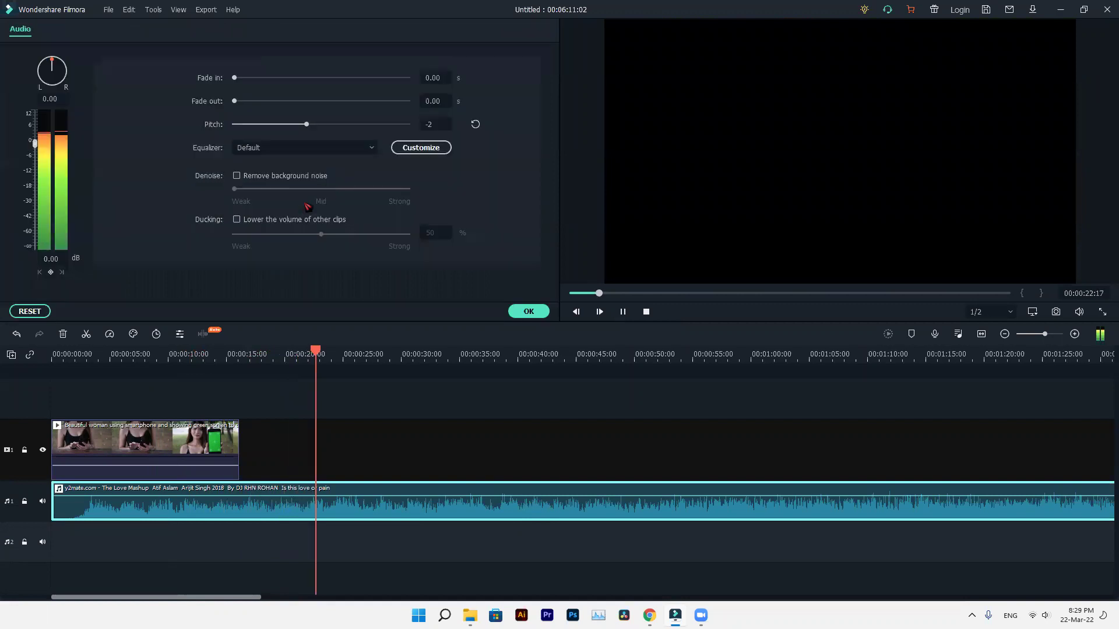
drag(286, 127, 256, 130)
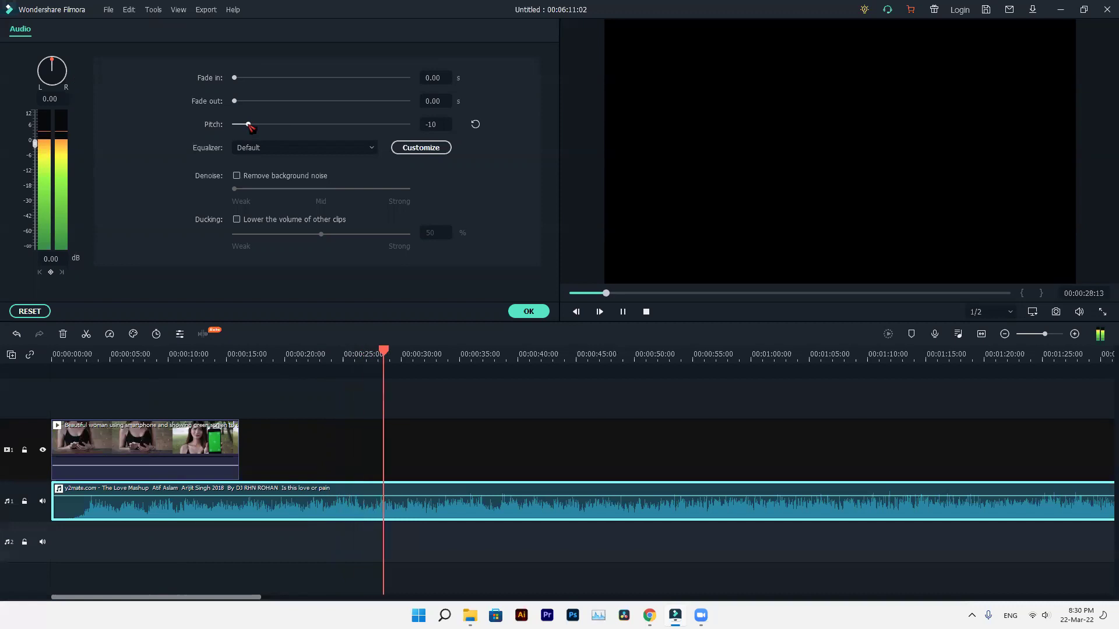
drag(249, 125, 374, 129)
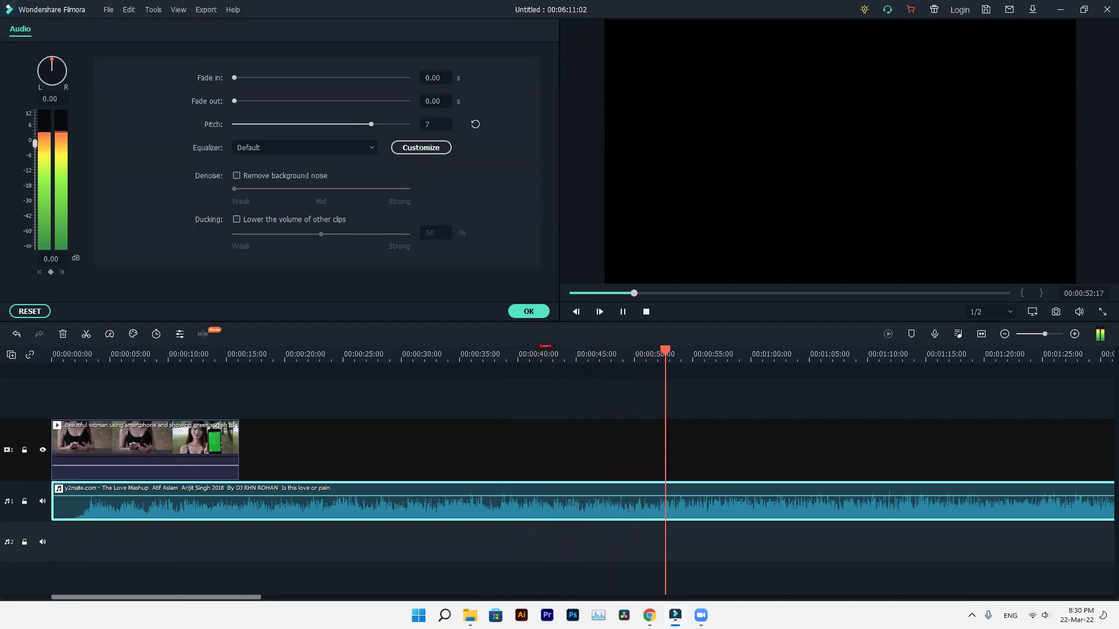
click(623, 312)
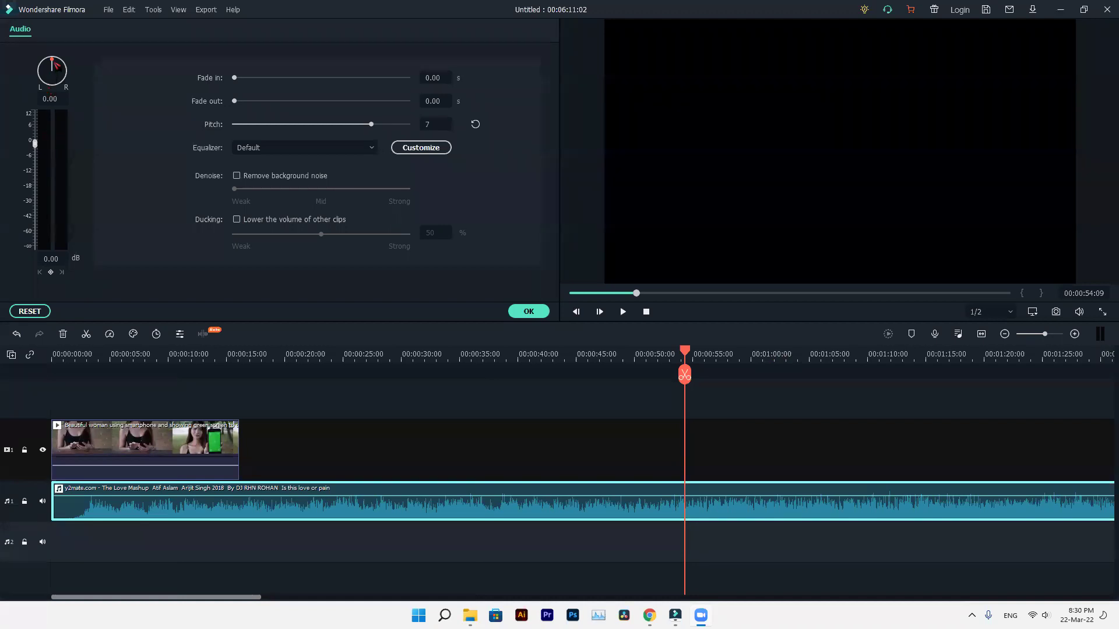
Try the song's balance at -100 and volume at -38.64 dB, and settle on balance 100 and volume -13.20 dB.
drag(54, 63, 44, 81)
drag(42, 74, 75, 85)
mouse_move(65, 75)
mouse_down()
mouse_move(55, 55)
mouse_move(34, 65)
mouse_move(44, 72)
mouse_up()
drag(36, 149, 36, 213)
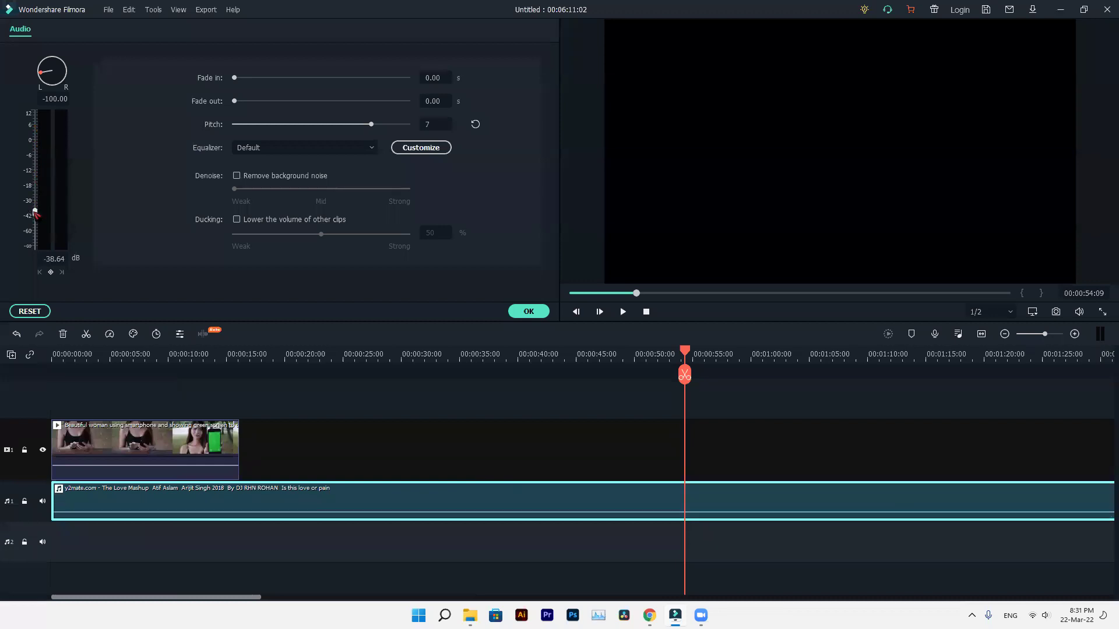
drag(70, 65, 91, 107)
drag(36, 216, 35, 175)
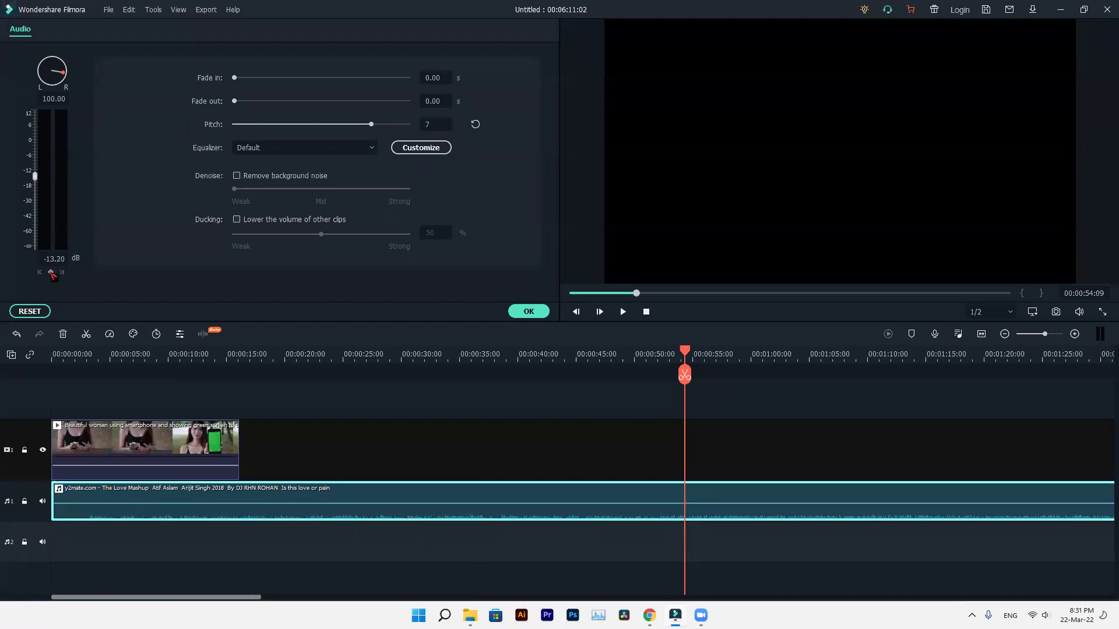
Add volume keyframes to the song at 00:00:54:09 and 00:00:10:12, with the level raised to -5.49 dB.
click(51, 273)
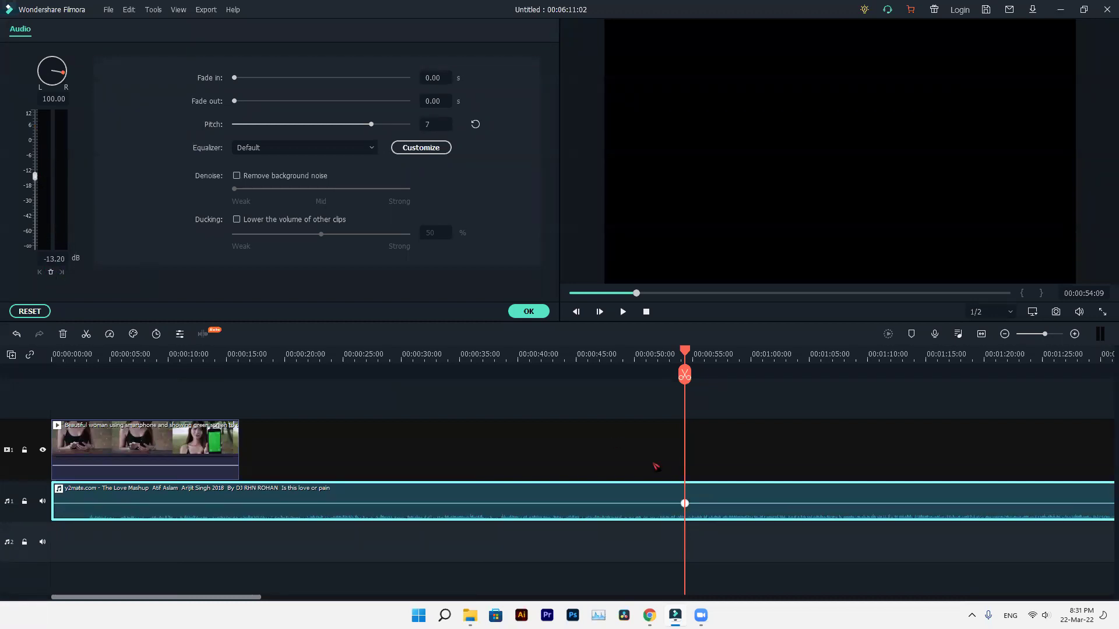
click(680, 503)
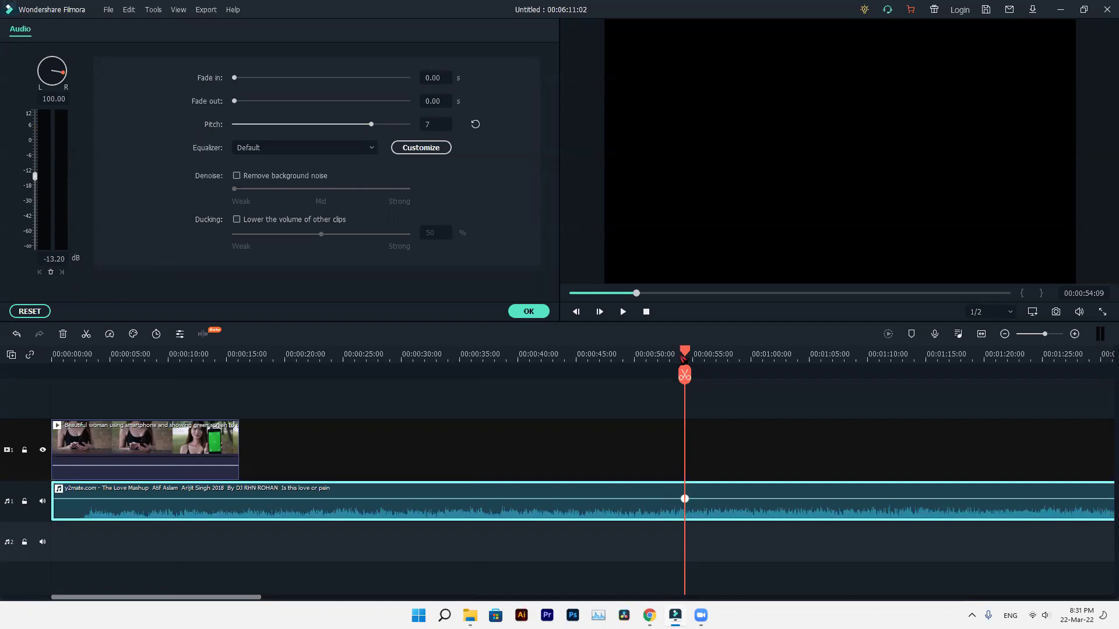
drag(607, 367, 108, 395)
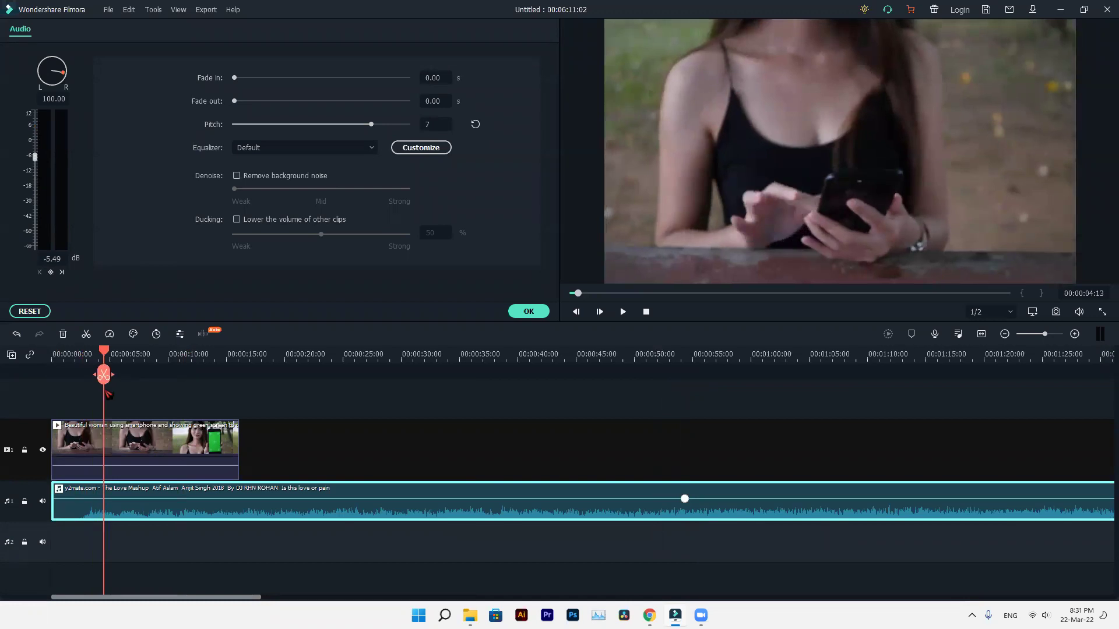
drag(107, 395, 106, 395)
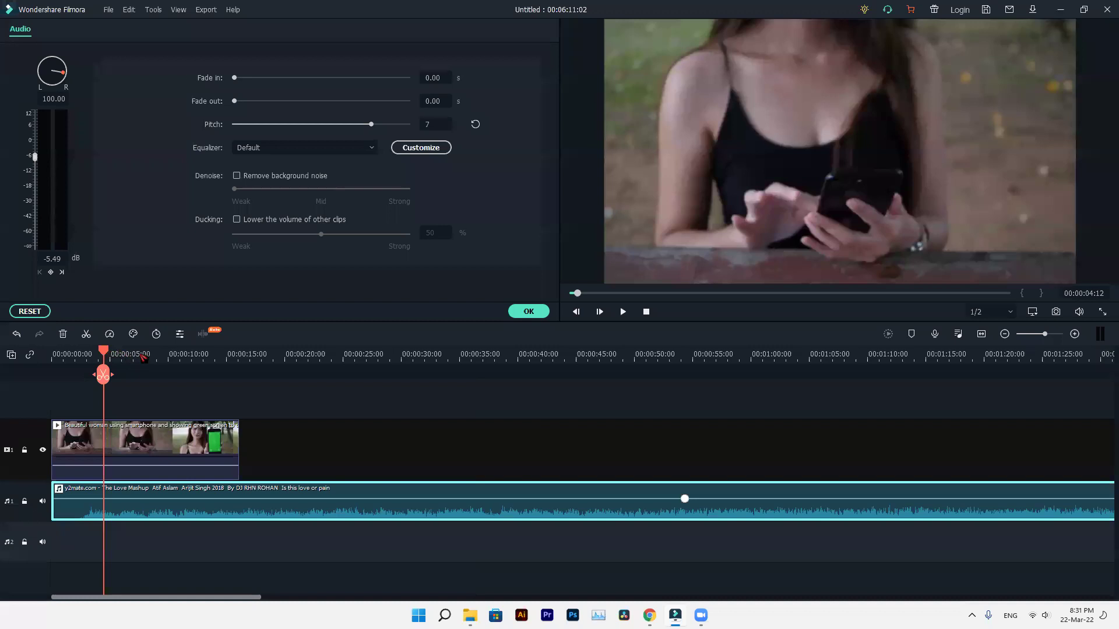
click(171, 359)
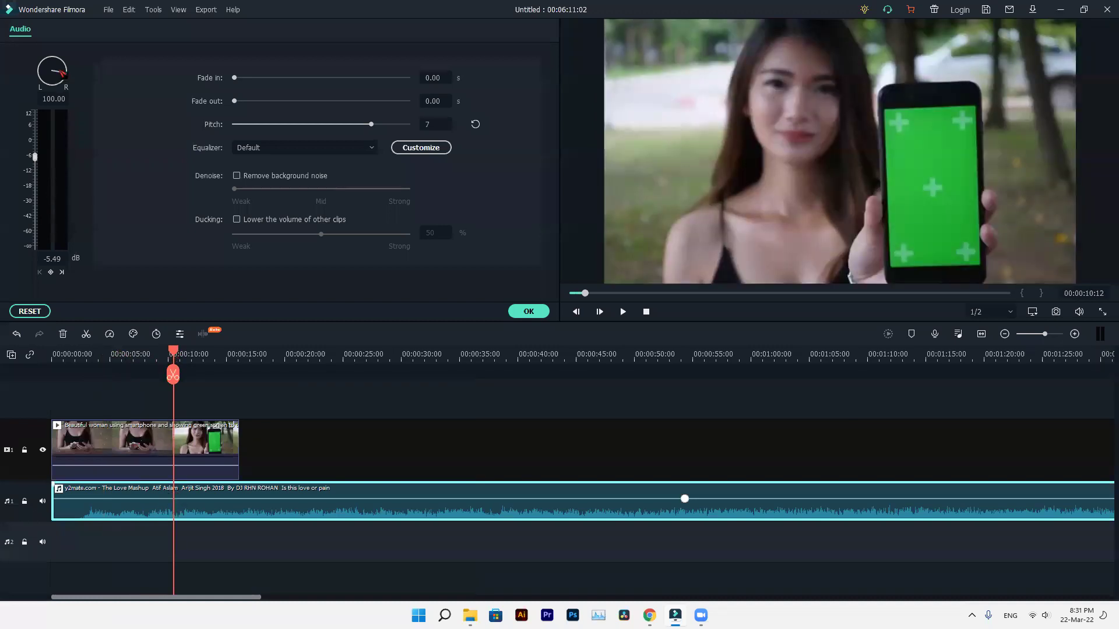
click(51, 272)
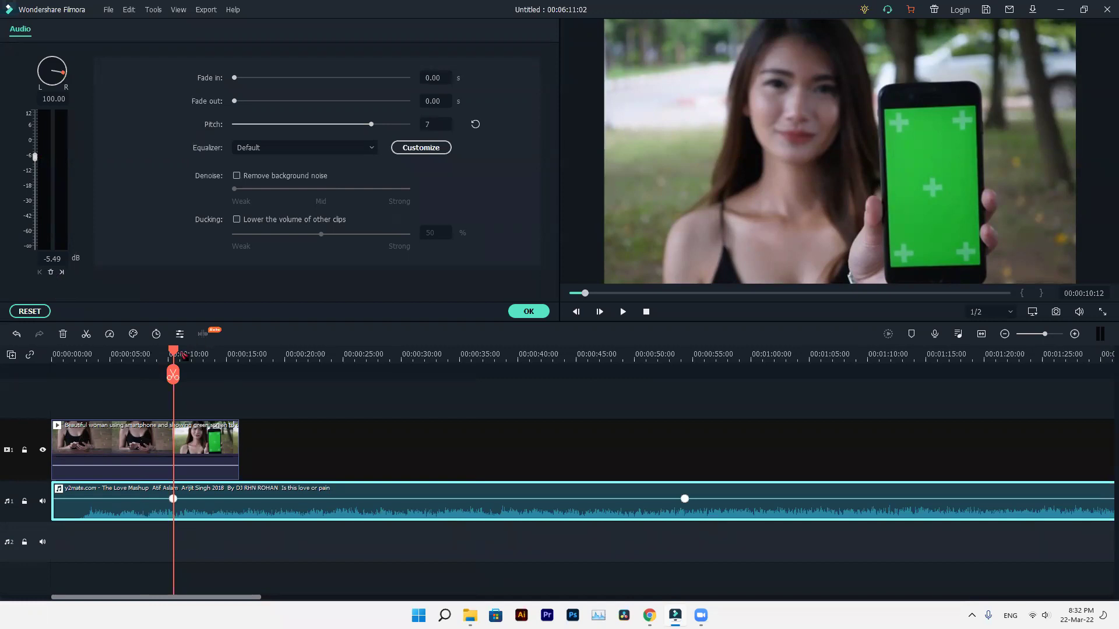
Set the song's balance to -100 with a keyframe at 00:00:27:00, and return the playhead to 00:00:07:18.
drag(177, 356, 369, 368)
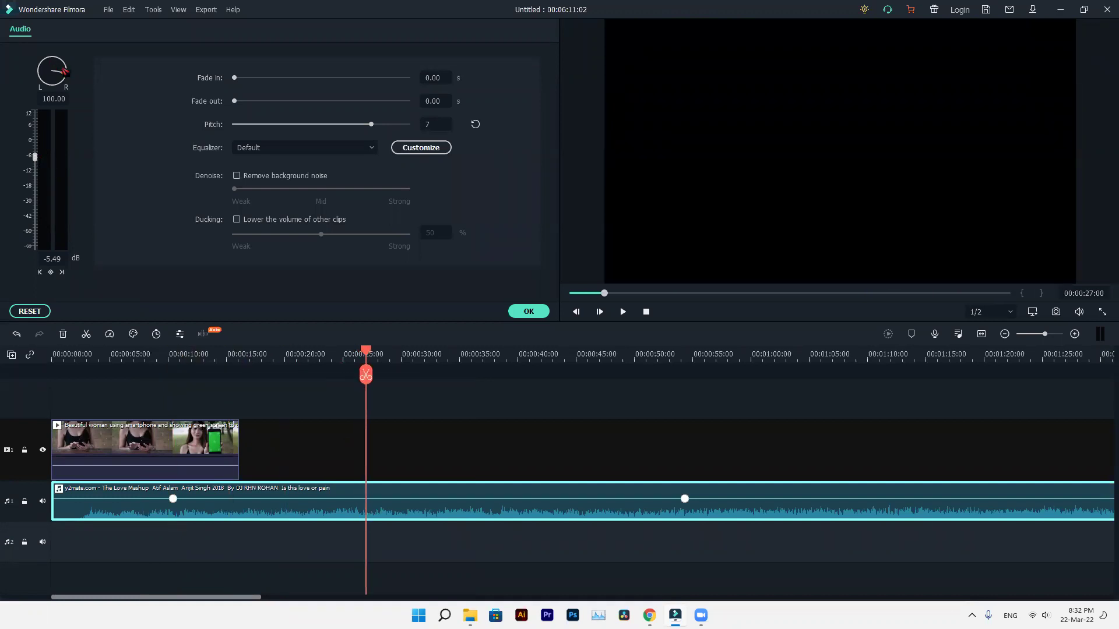
drag(65, 75, 37, 73)
click(54, 274)
drag(369, 357, 59, 361)
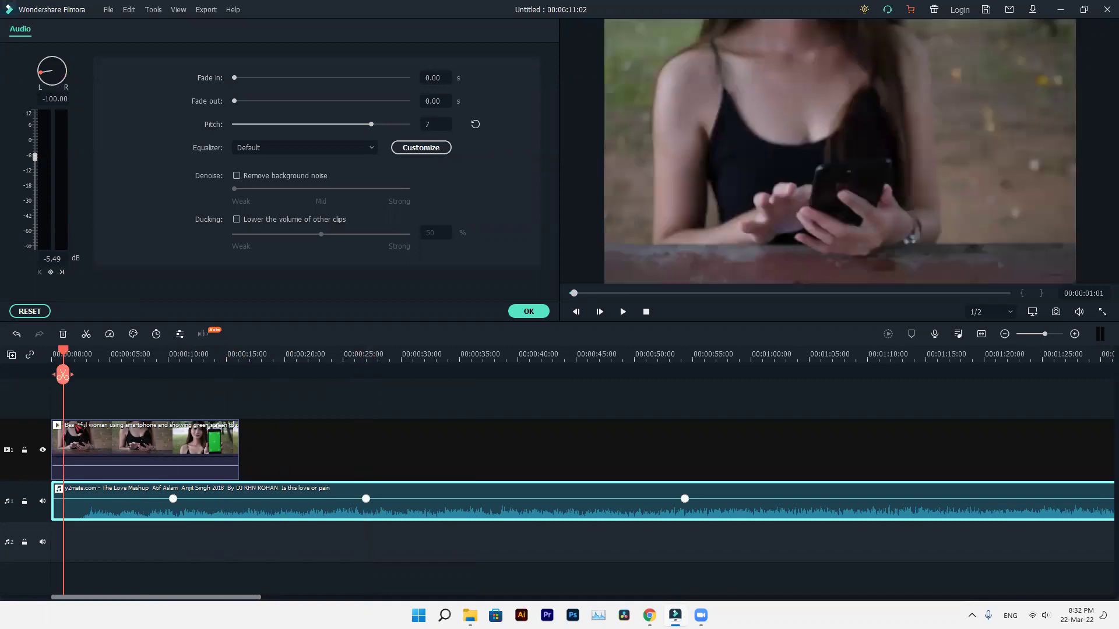
drag(120, 428, 141, 507)
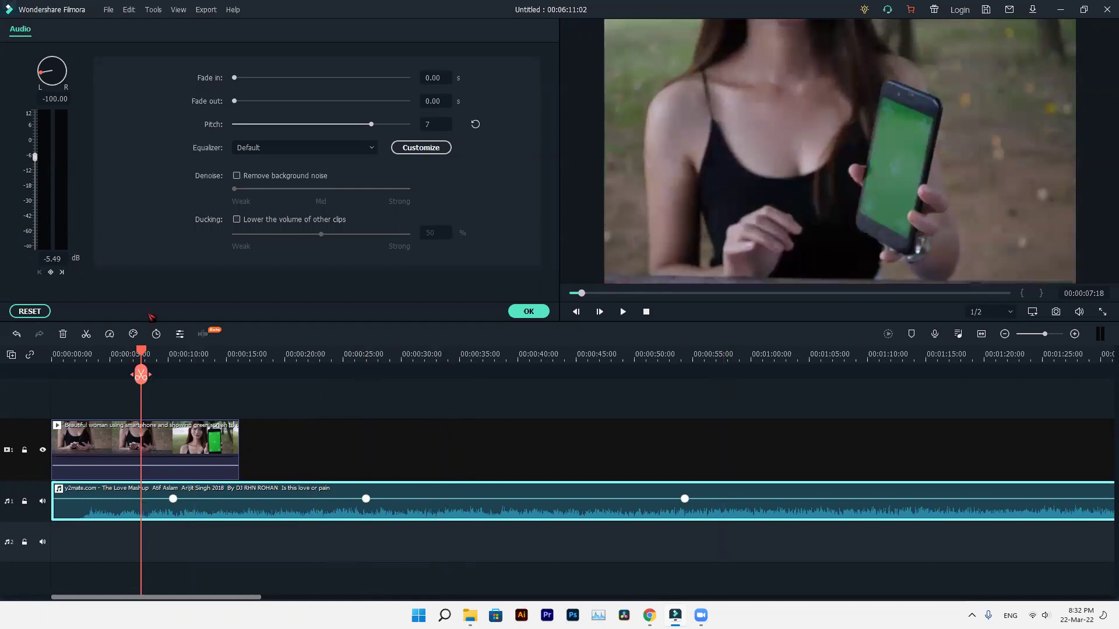
Look through the song's equalizer presets and keep Default.
click(308, 154)
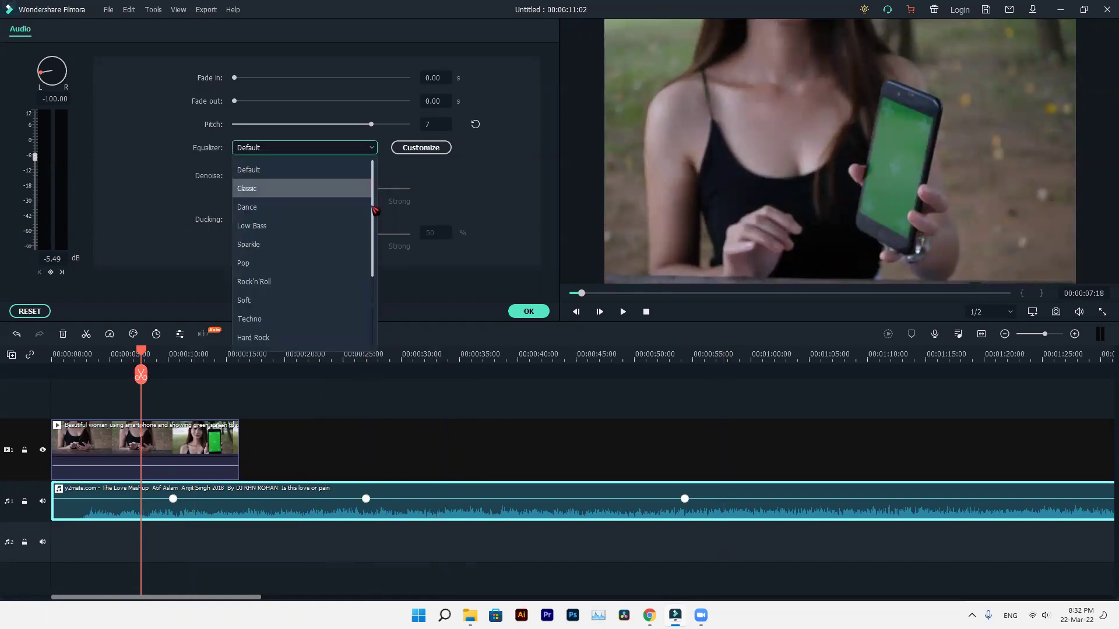
scroll(375, 210, down, 3)
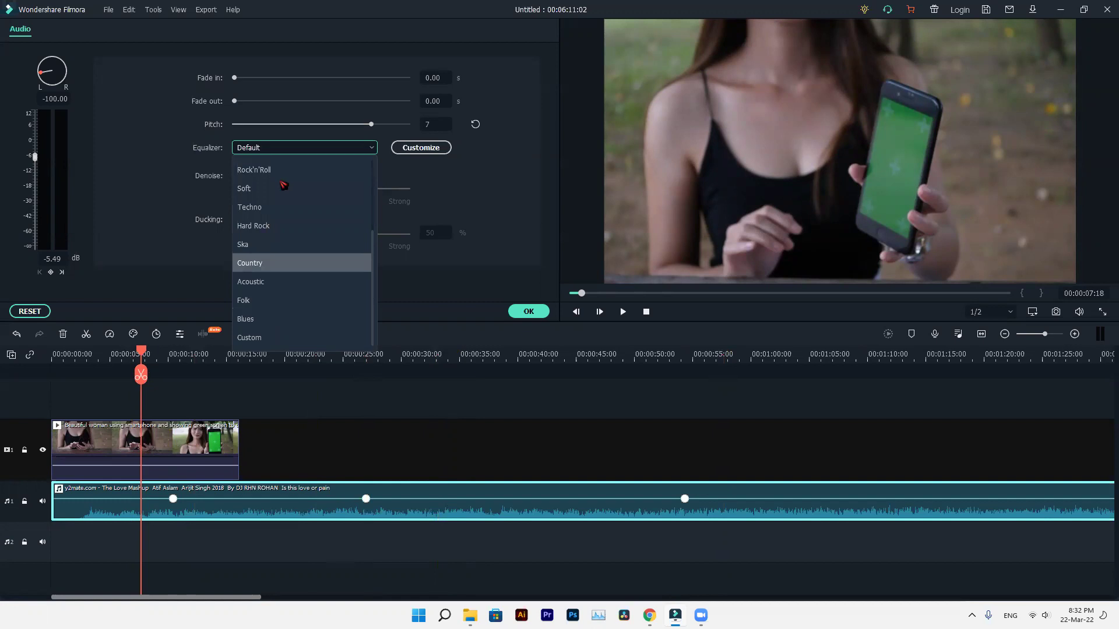
scroll(288, 184, up, 1)
click(264, 187)
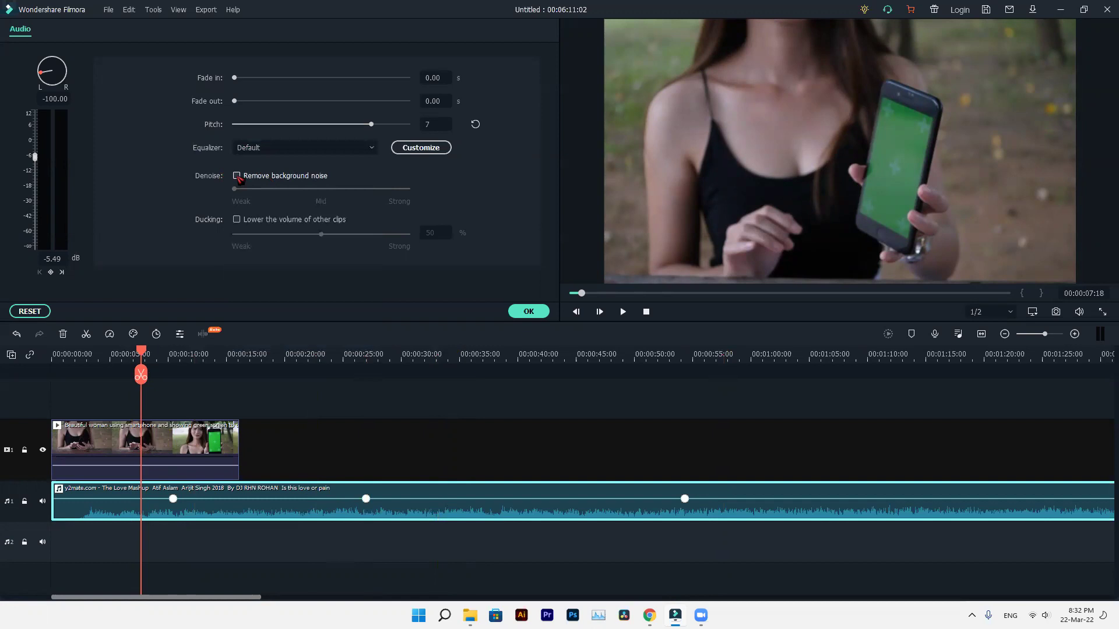
Enable ducking to lower the volume of other clips at 65% and apply the song's audio settings.
click(237, 220)
drag(318, 237, 347, 239)
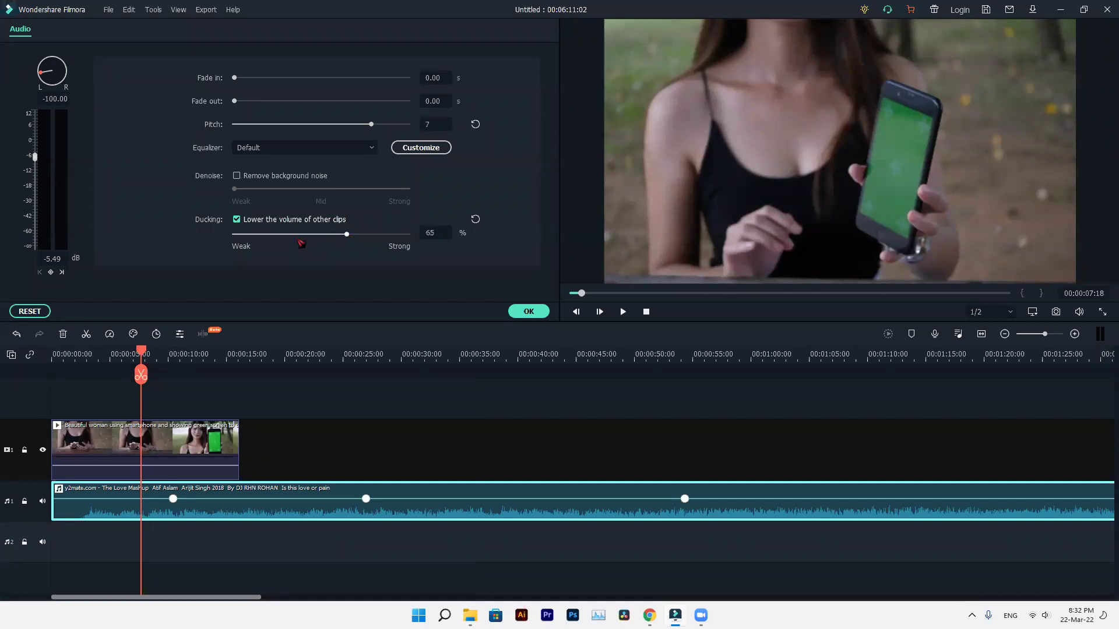
click(523, 314)
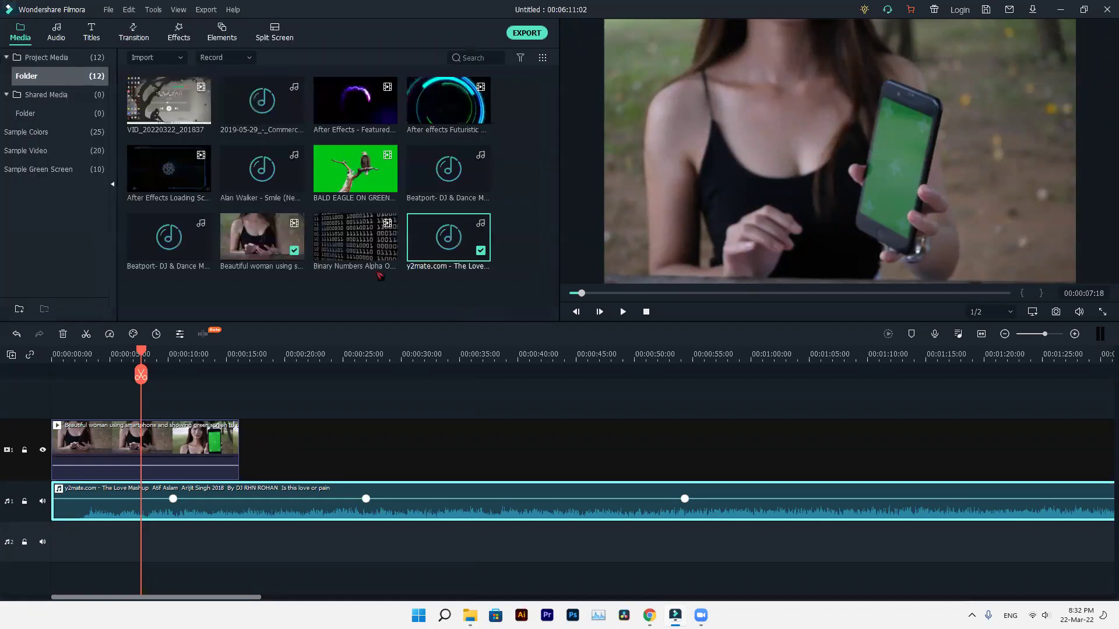
Set The Love Mashup song's duration to 30 seconds through its speed and duration settings.
right_click(245, 513)
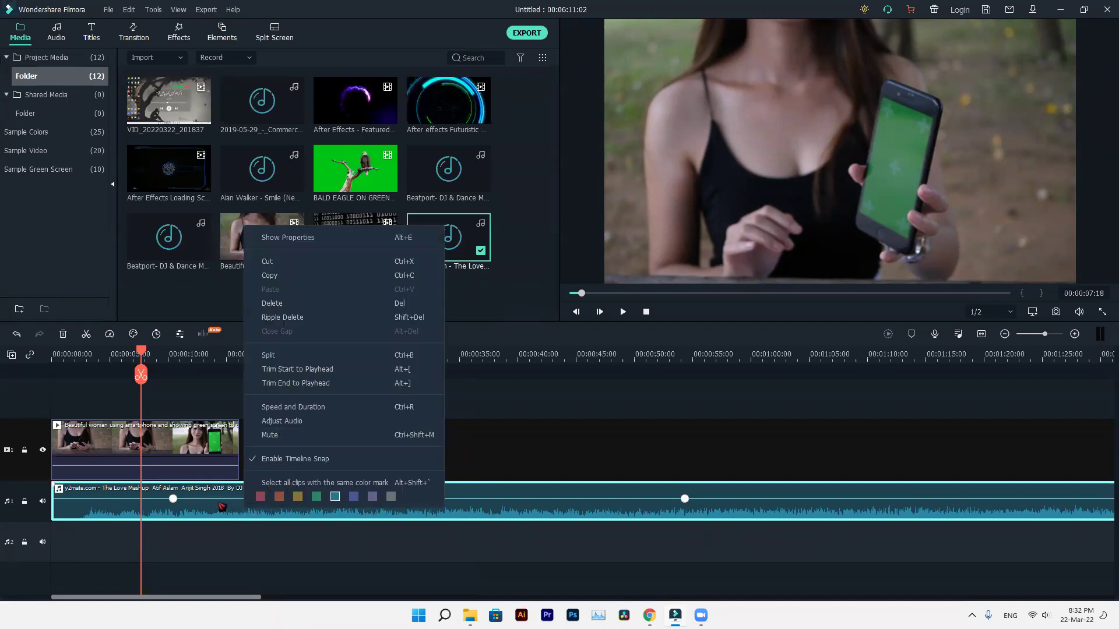
click(274, 407)
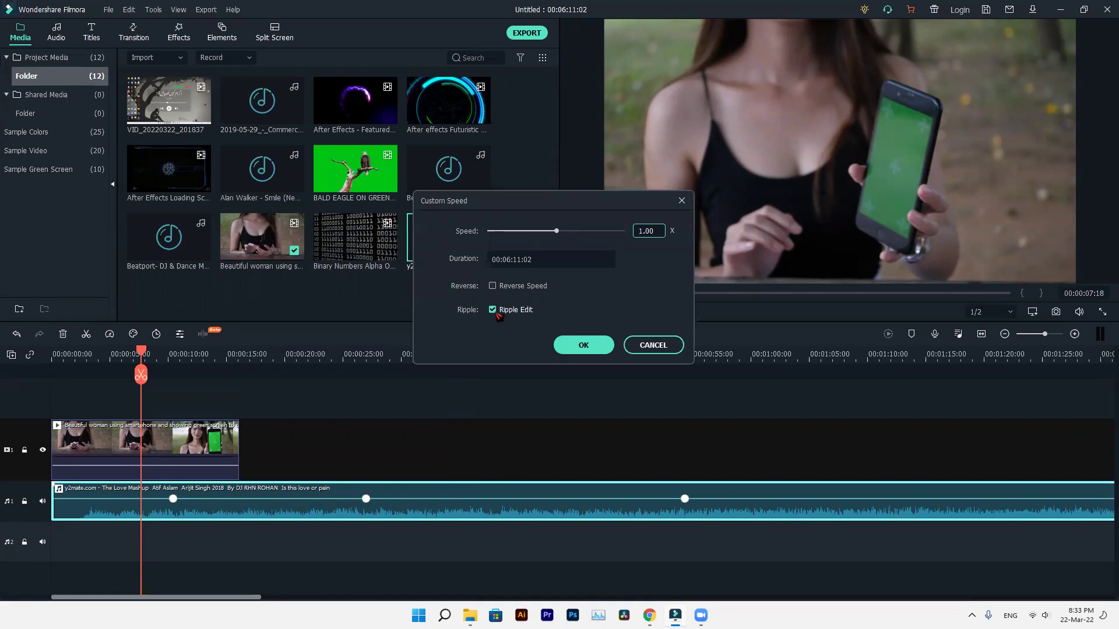
key(Tab)
click(513, 259)
key(BackSpace)
text(0:30)
click(584, 348)
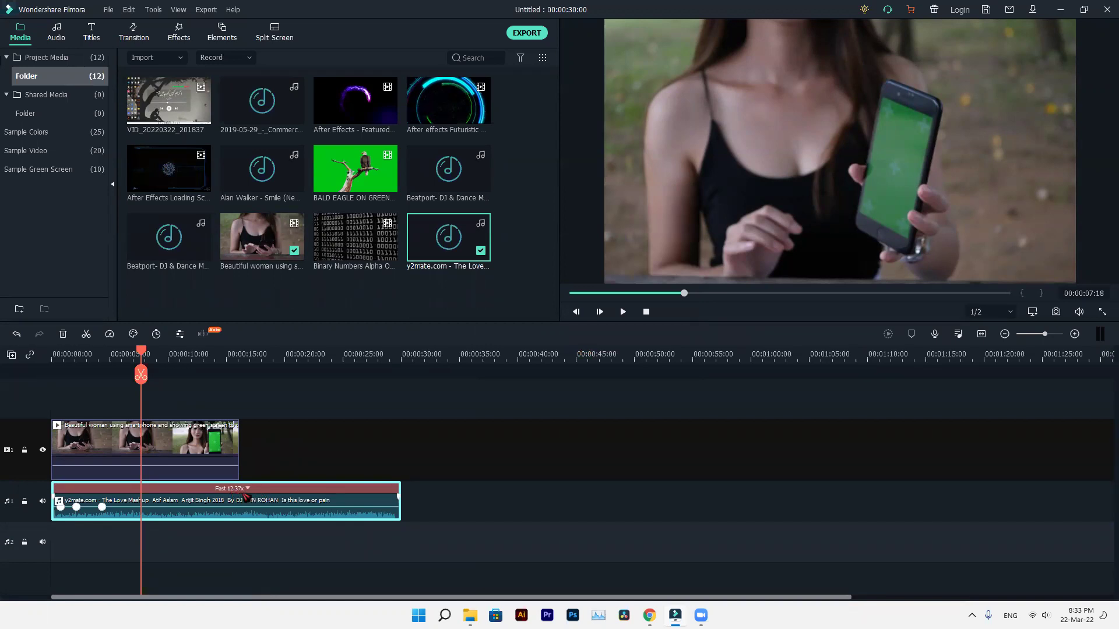
Play the timeline from the beginning to hear the sped-up song with the video, and pause it.
drag(141, 356, 52, 376)
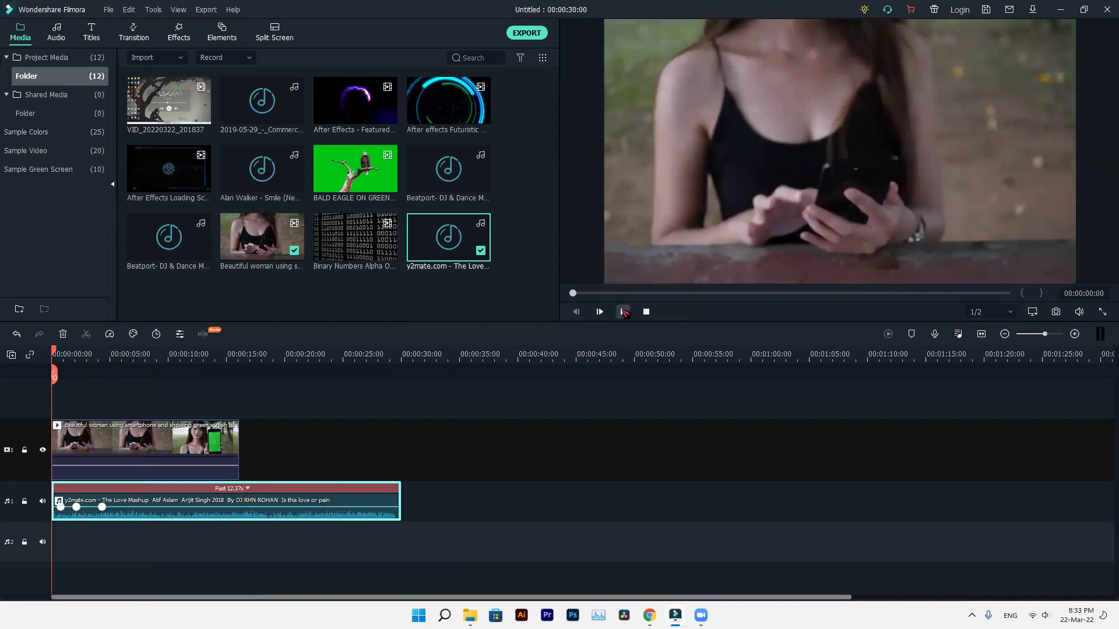
click(623, 313)
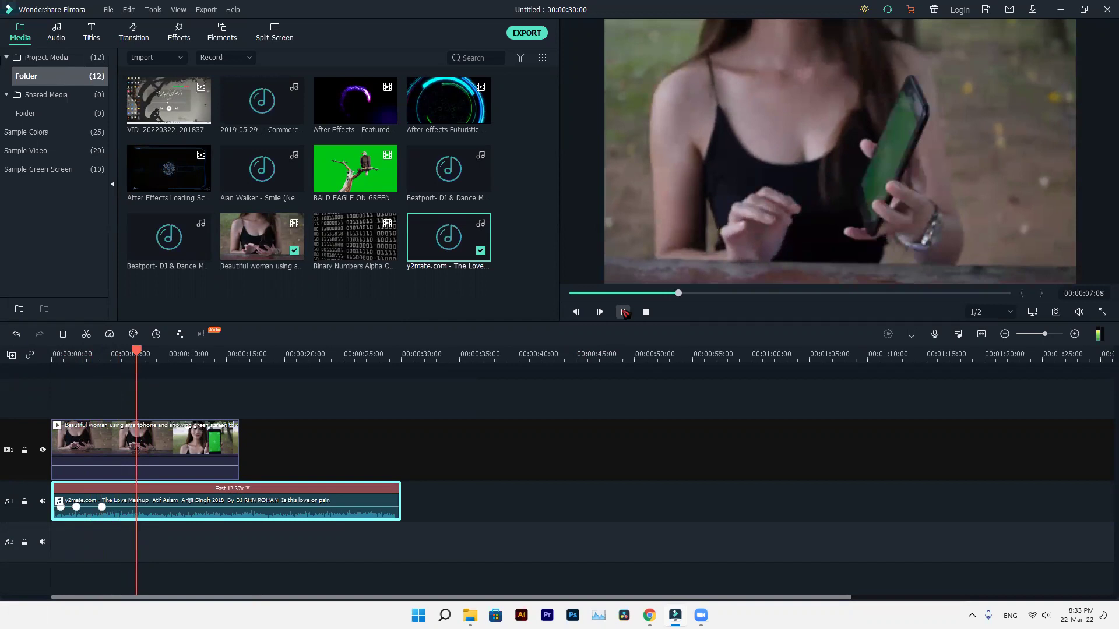
click(623, 313)
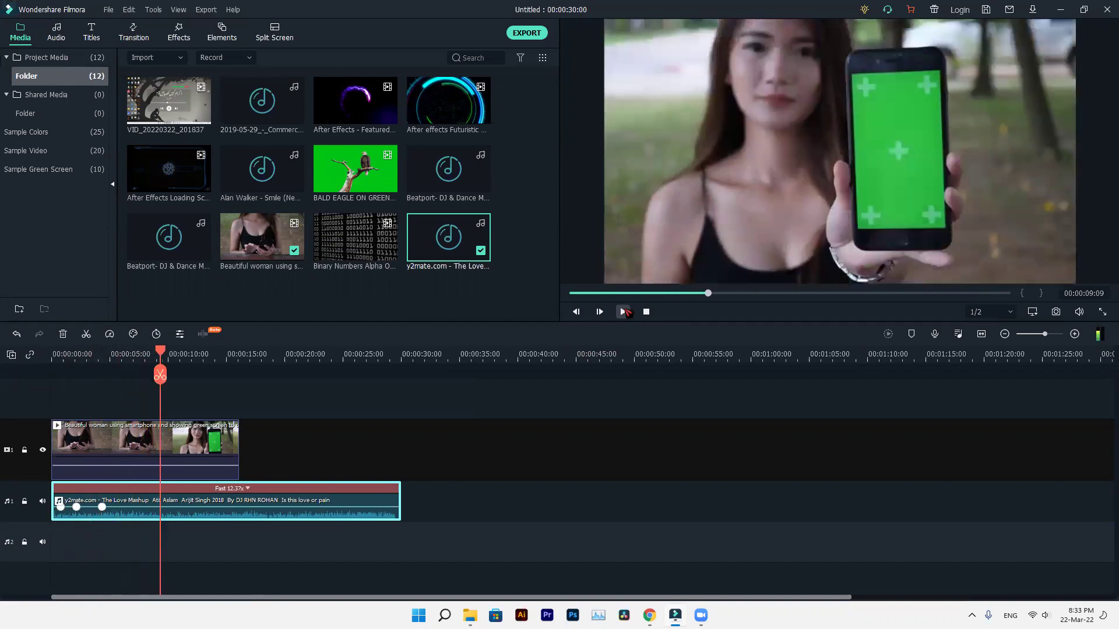
Trim the start of The Love Mashup song to the playhead at 00:00:09:09.
click(406, 494)
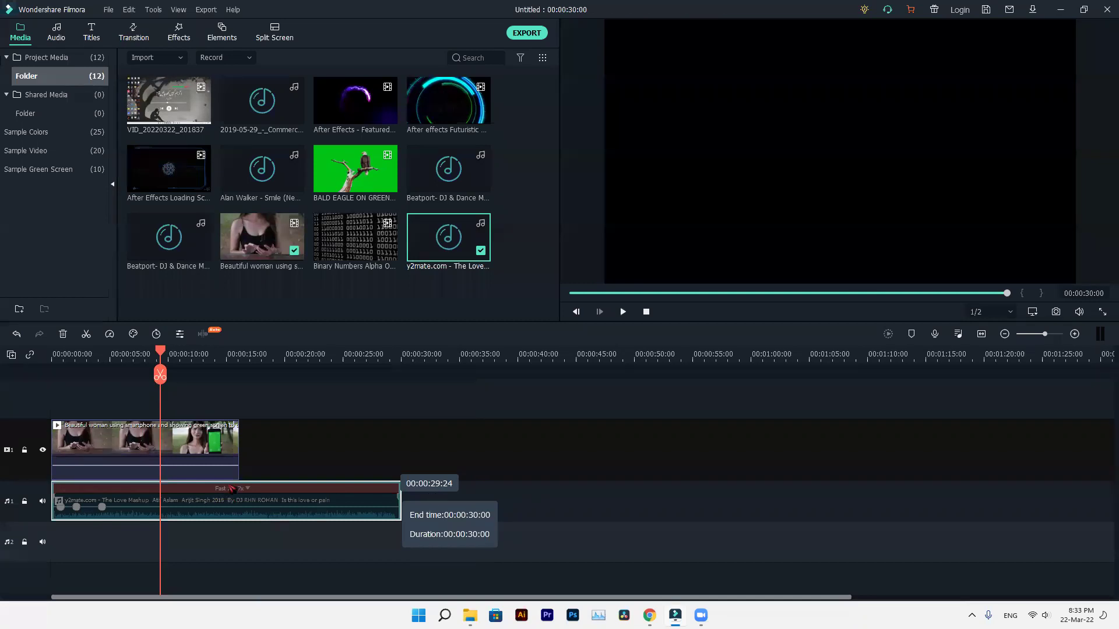
right_click(229, 515)
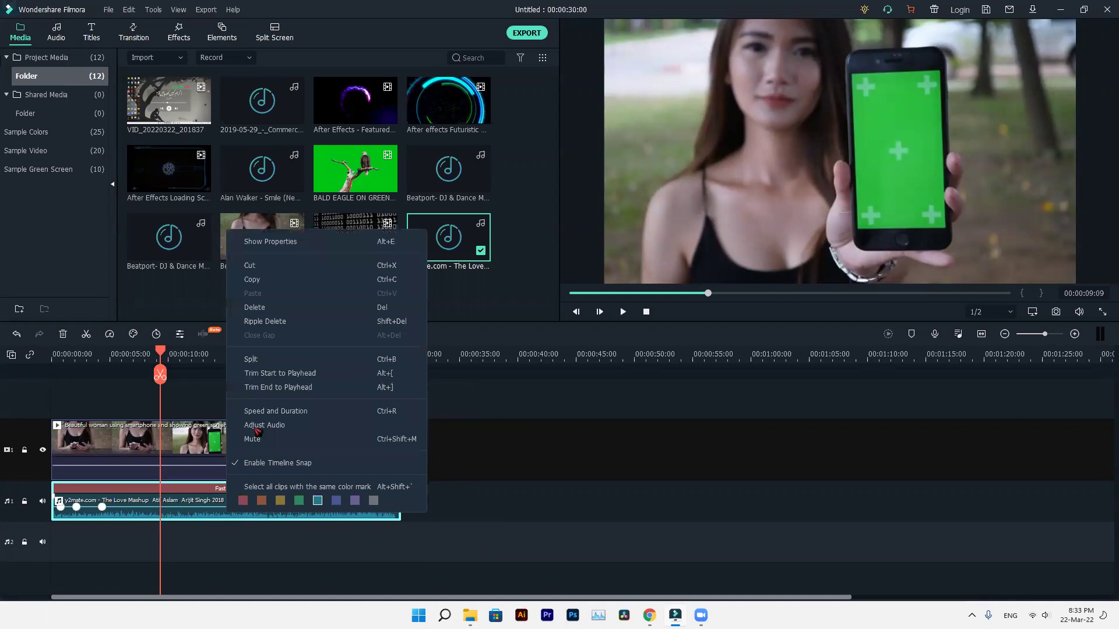
click(271, 373)
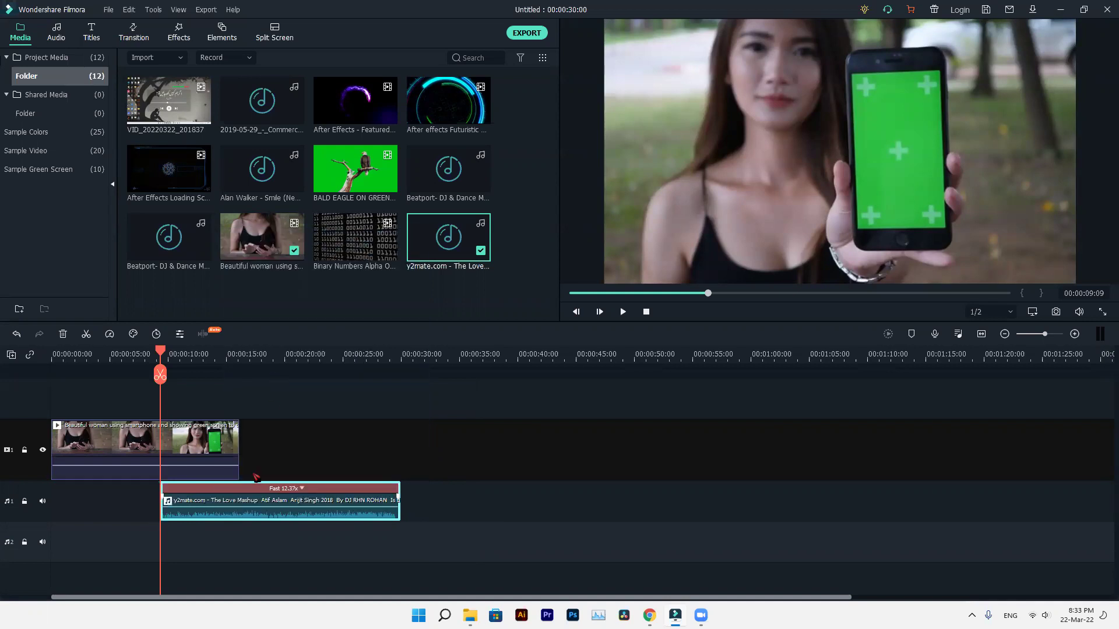
Move the playhead to 00:00:20:12 and trim the end of the song to it.
right_click(253, 514)
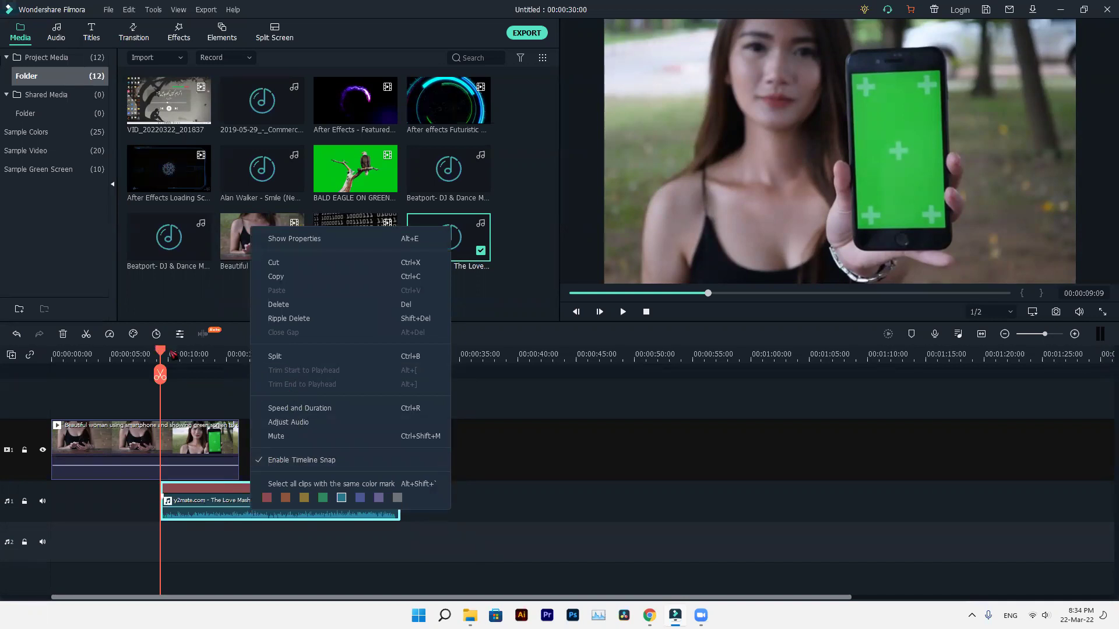
click(295, 468)
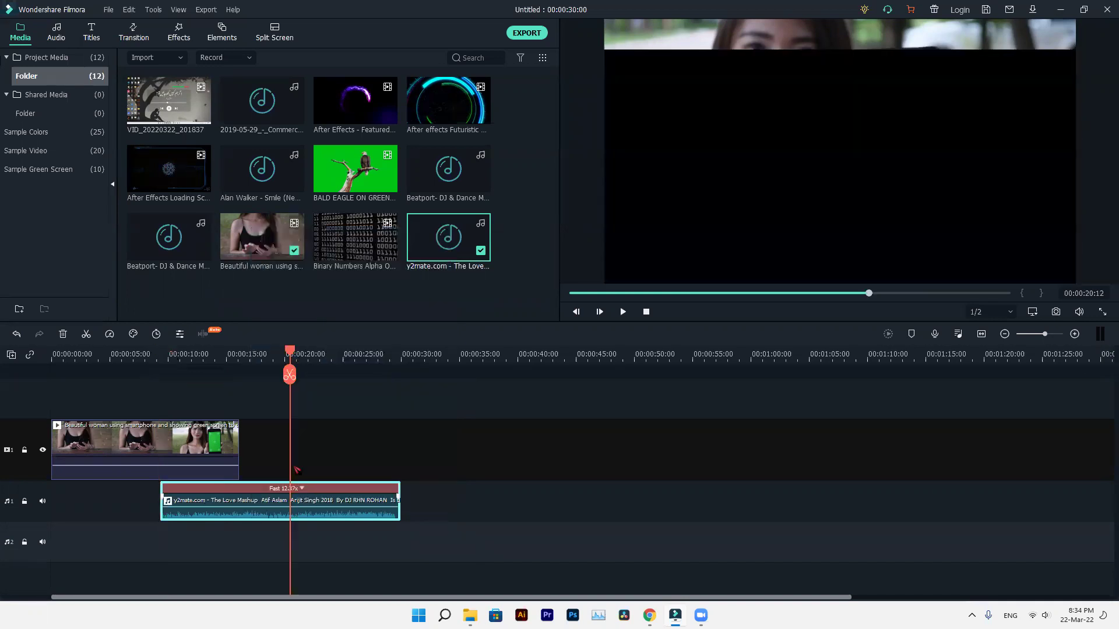
right_click(300, 515)
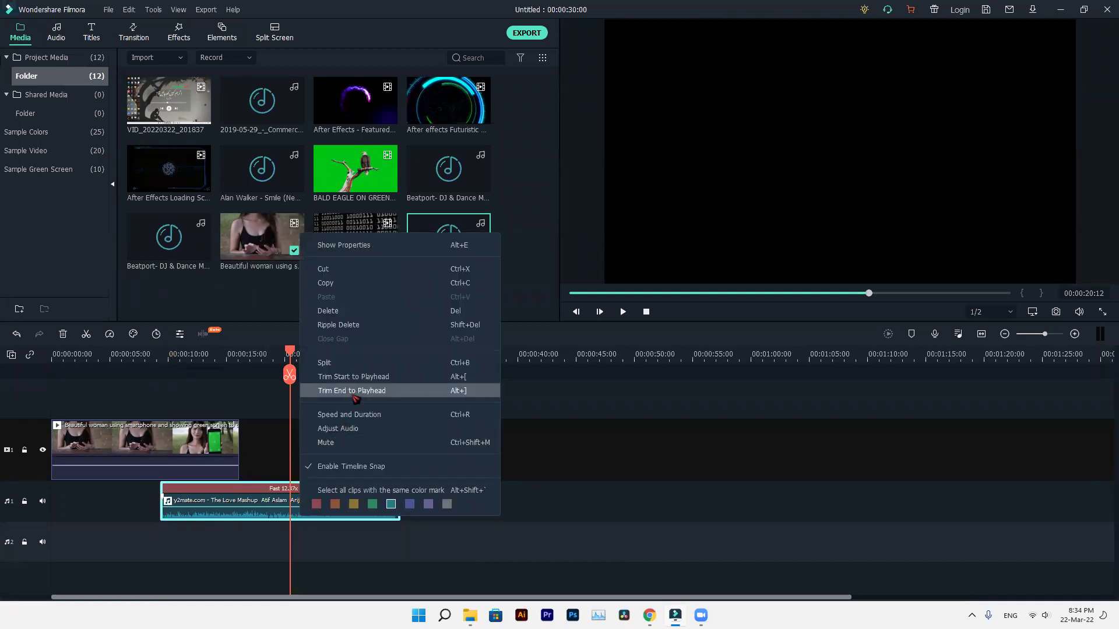
click(353, 392)
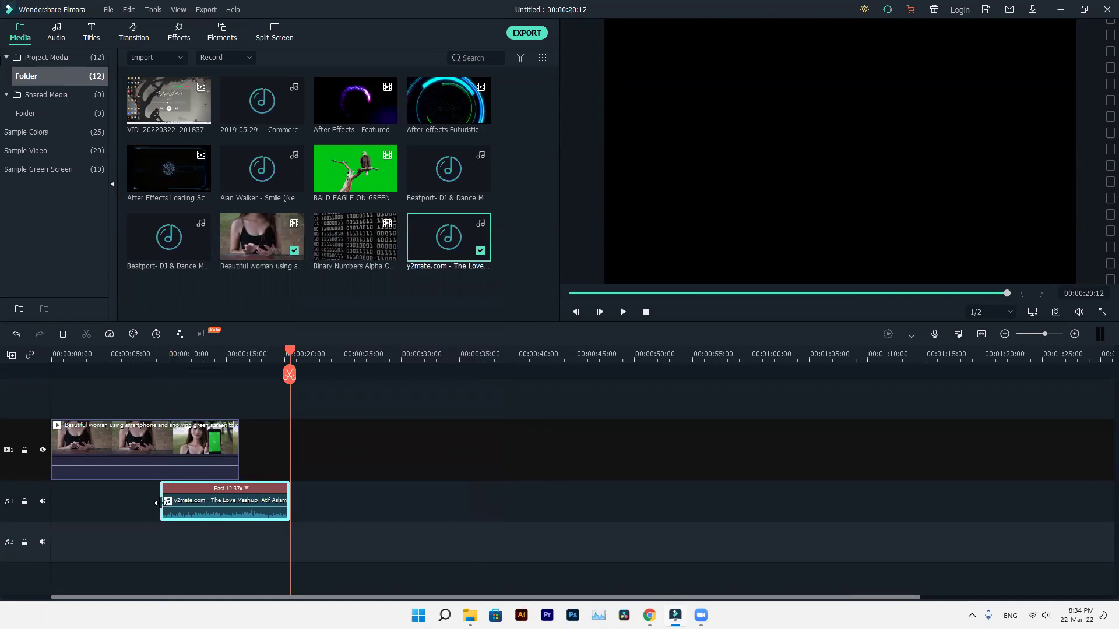
Undo the end trim and shorten the song on the timeline so it ends at about 00:00:22:10.
key(ctrl+z)
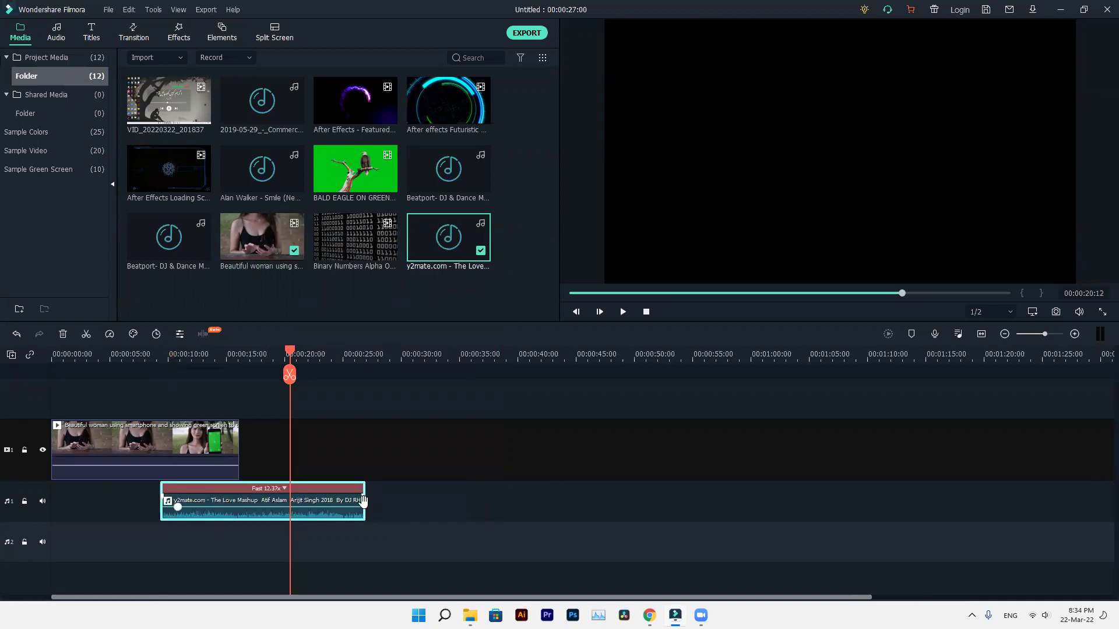
mouse_move(312, 509)
drag(311, 509, 312, 509)
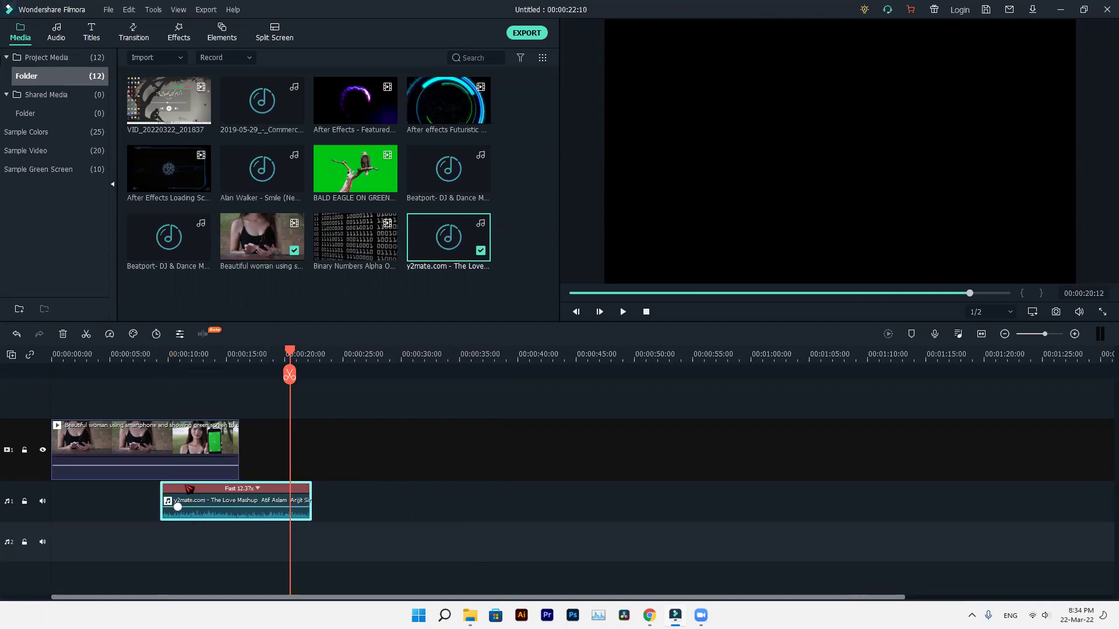
Undo the song's start and end trims and its 30-second duration change.
key(ctrl+z)
key(ctrl+z)
key(ctrl+z)
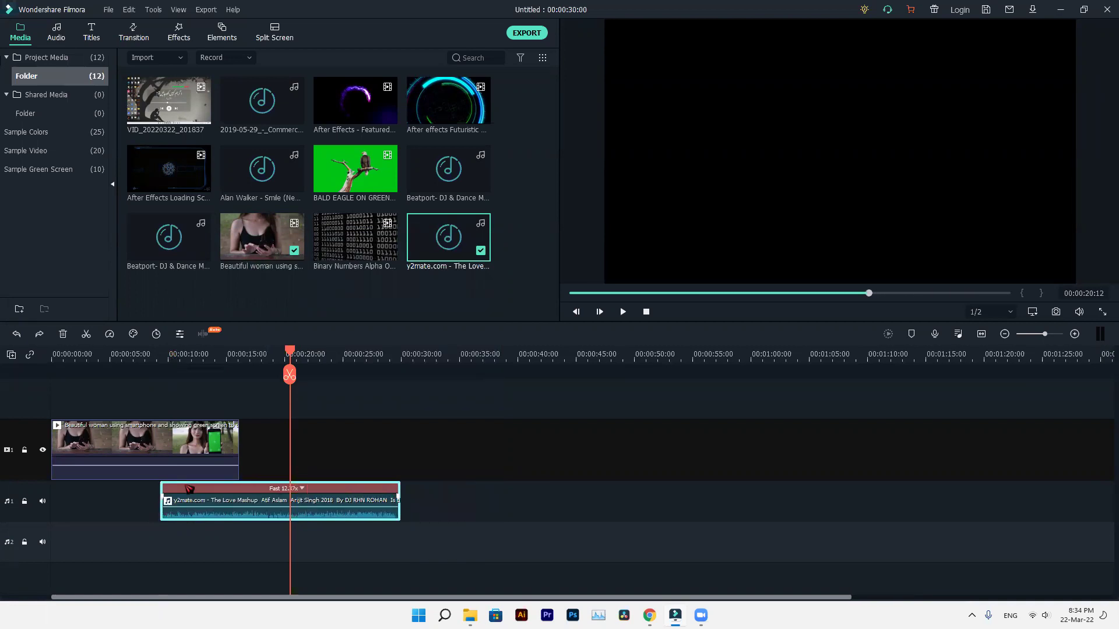
key(ctrl+z)
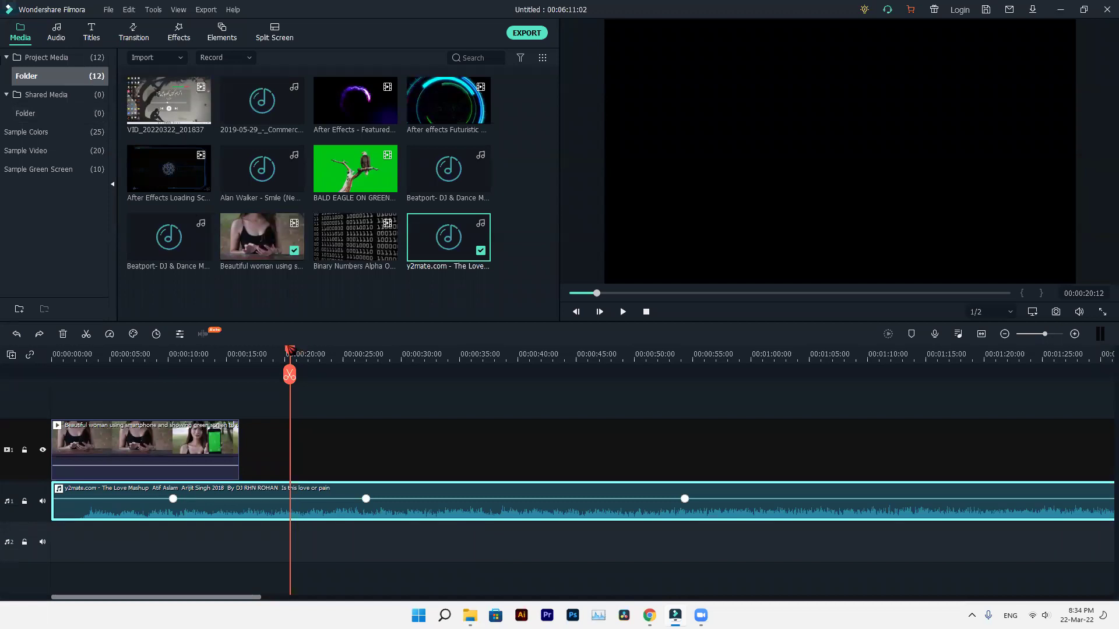
Return the playhead to the start of the timeline and move the video clip about 3 seconds later on its track.
drag(289, 351, 36, 376)
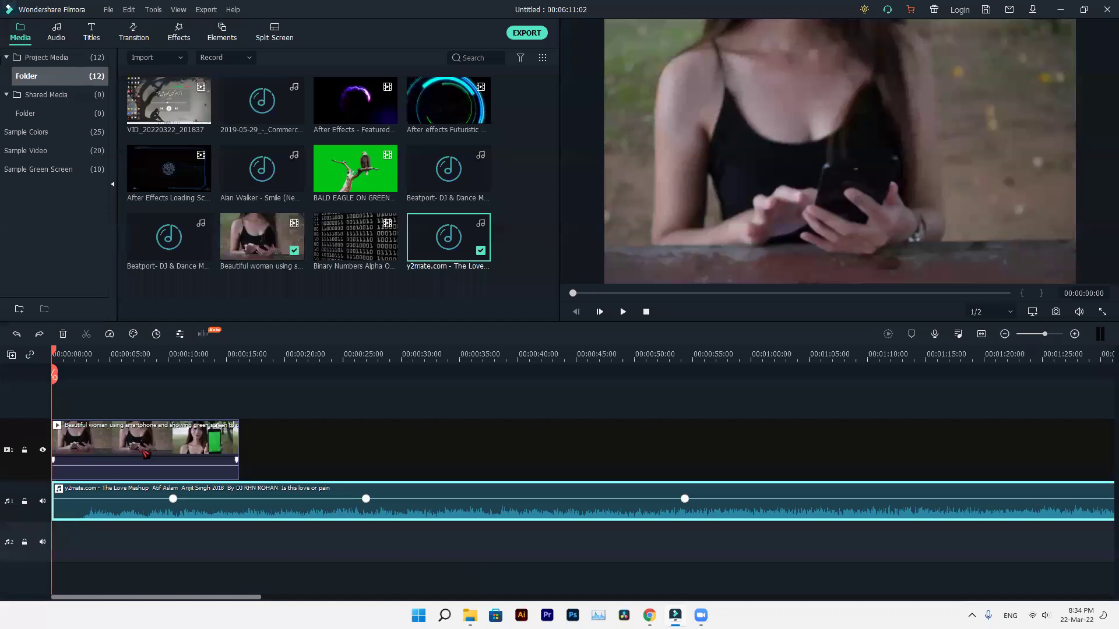
drag(152, 447, 183, 449)
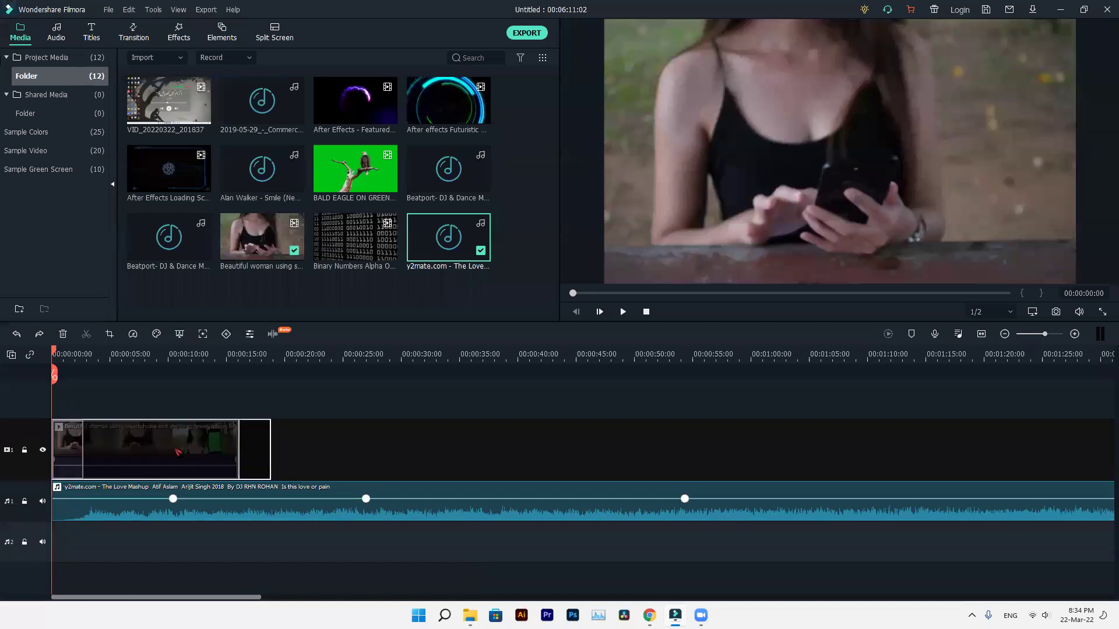
Look through the audio library and the included title templates, including openers, lower thirds and subtitles.
click(56, 33)
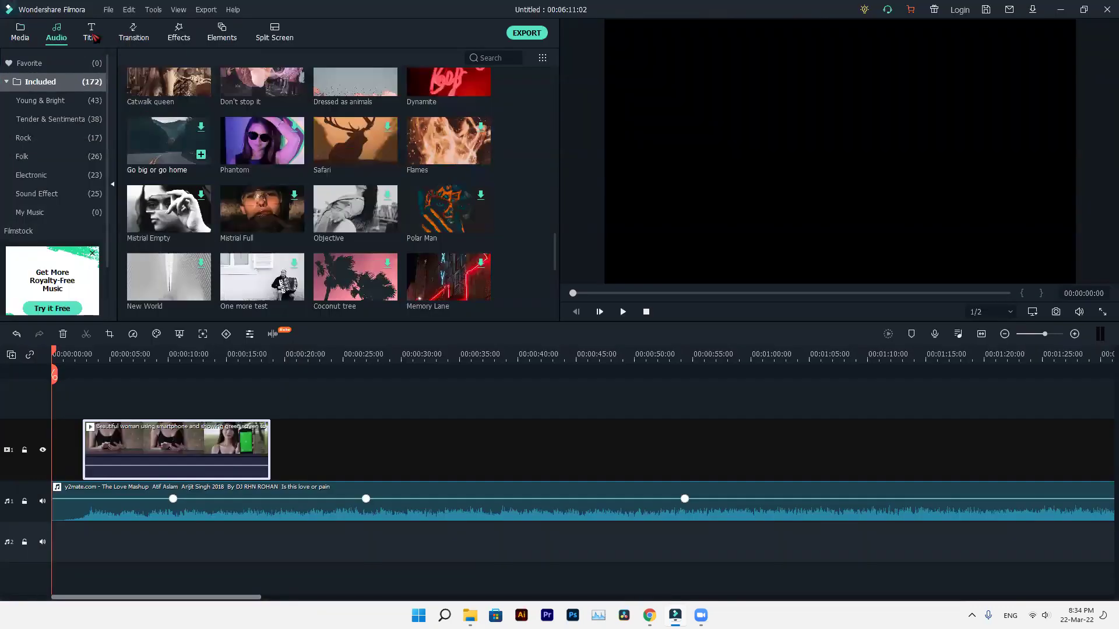
click(92, 34)
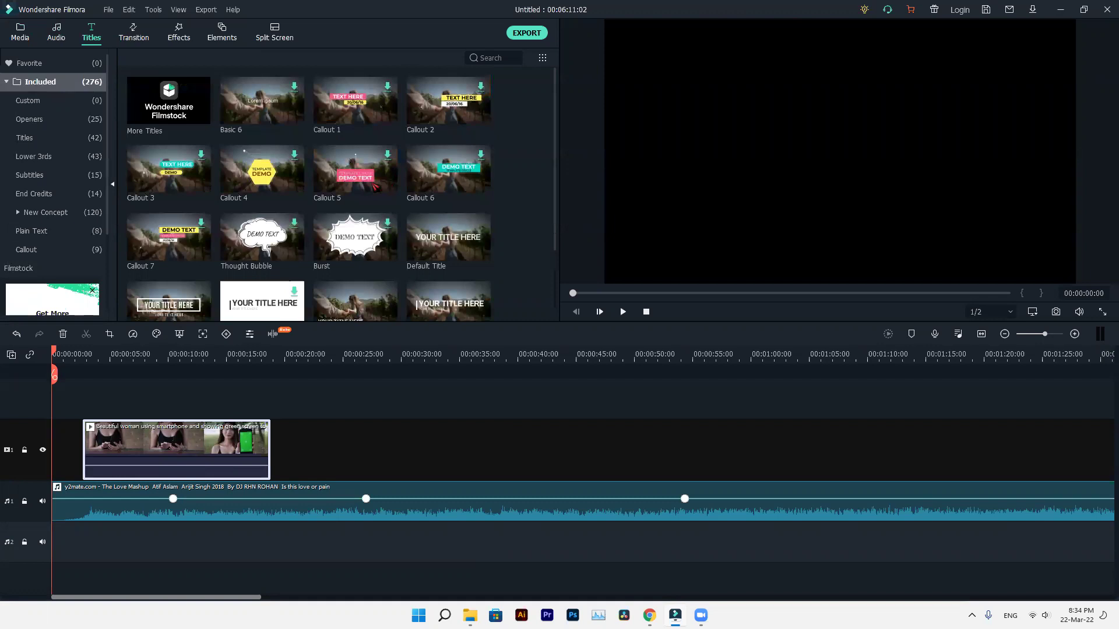
scroll(374, 187, down, 5)
scroll(78, 152, down, 2)
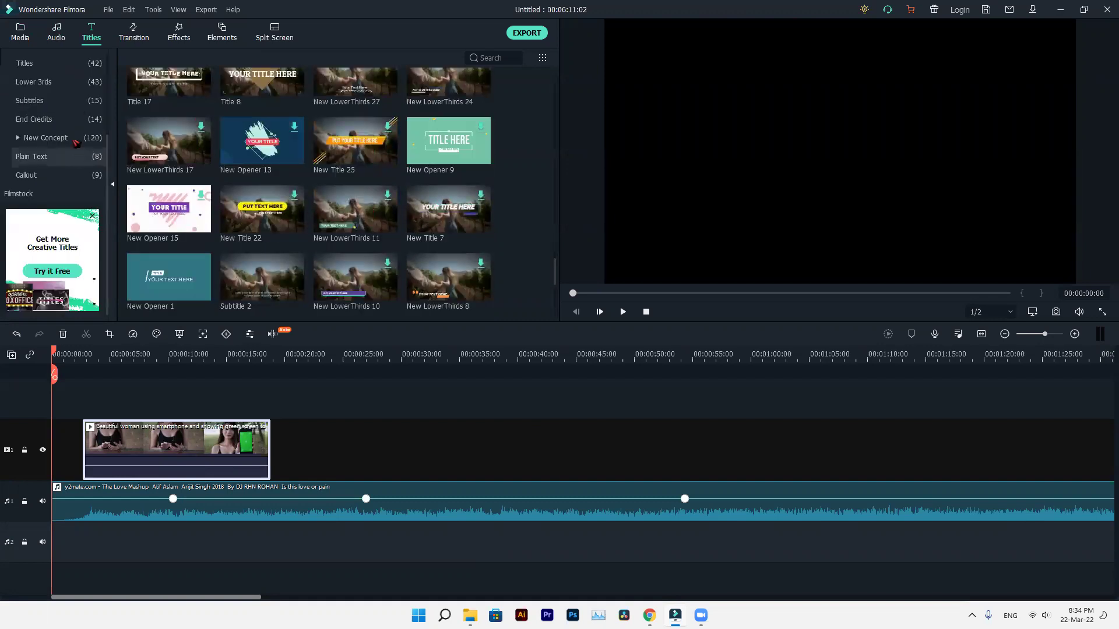
scroll(78, 151, up, 2)
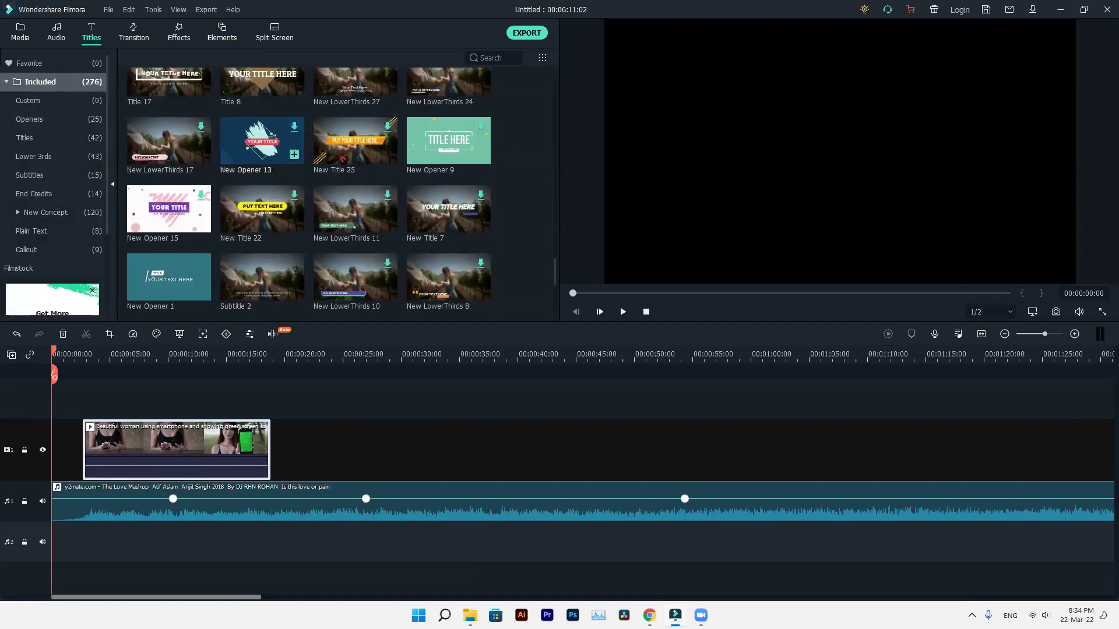
scroll(344, 193, down, 3)
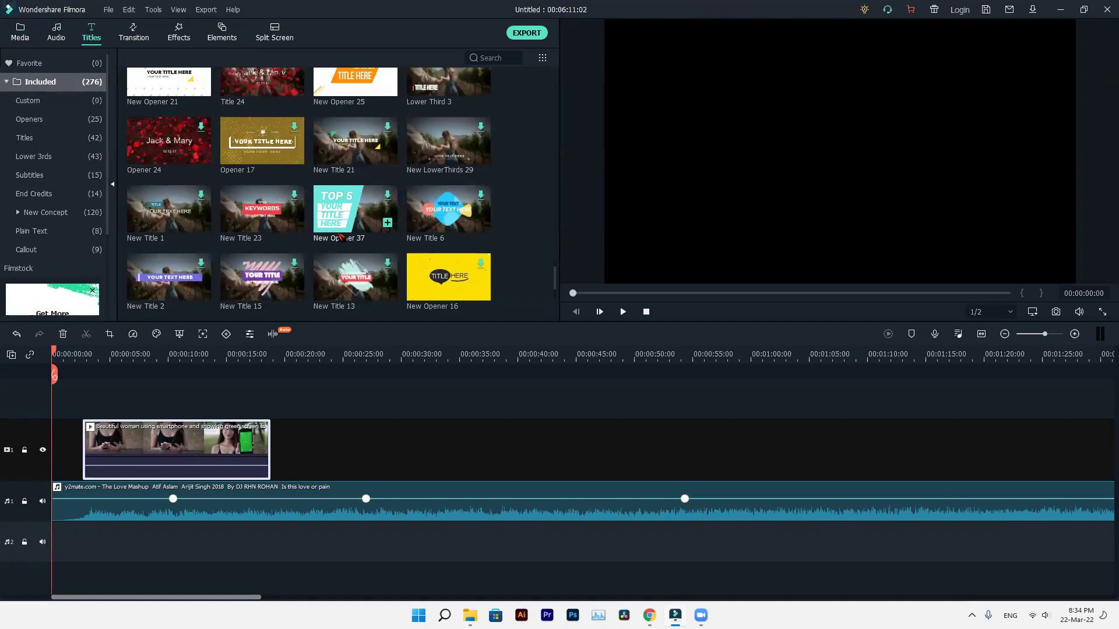
scroll(341, 236, down, 3)
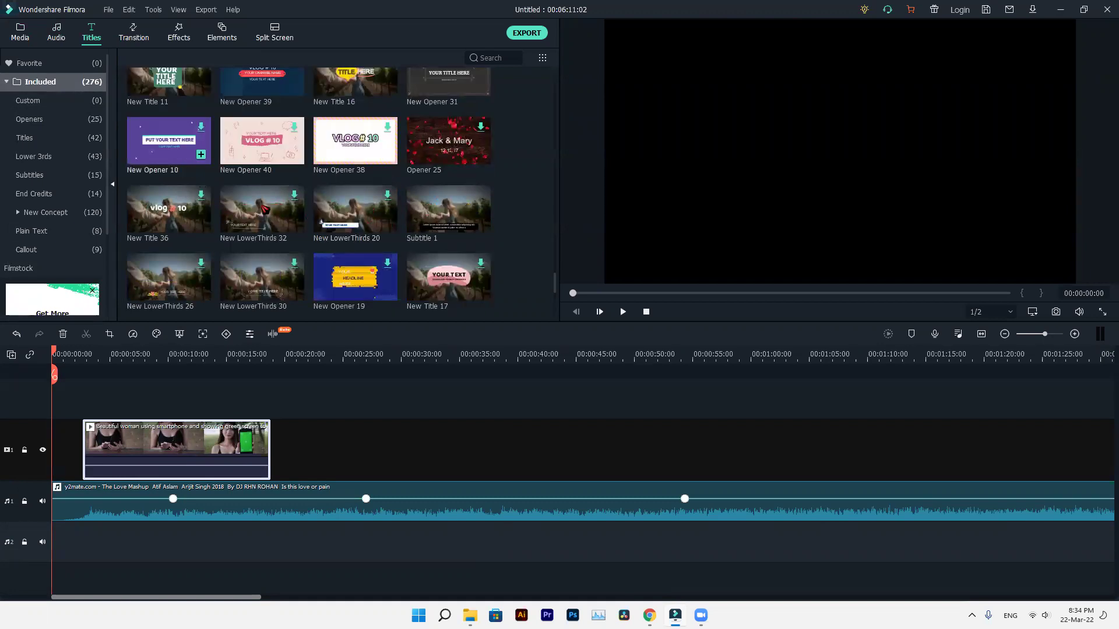
scroll(265, 209, down, 3)
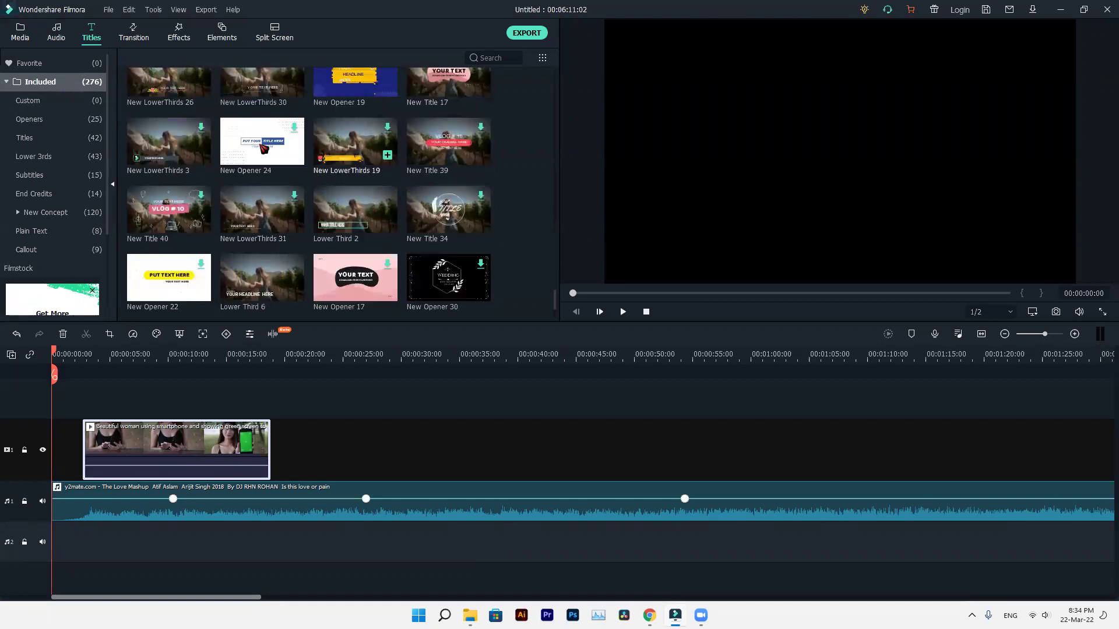
Place the New Opener 24 title at the timeline's start above the video and shorten it to end where the video begins.
click(272, 140)
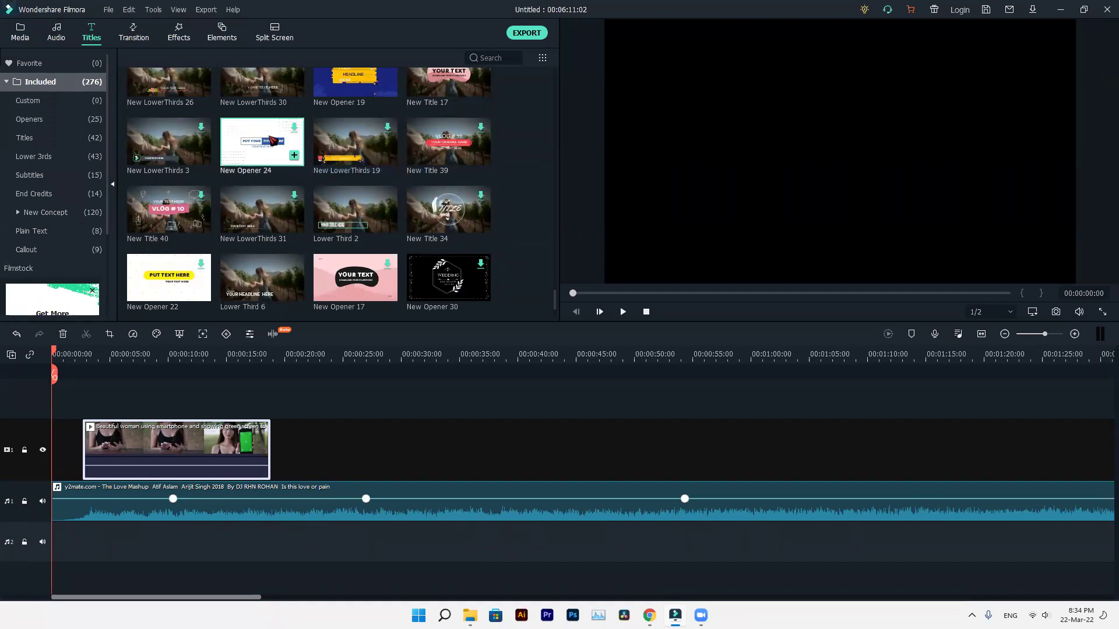
drag(272, 140, 147, 365)
drag(89, 402, 55, 409)
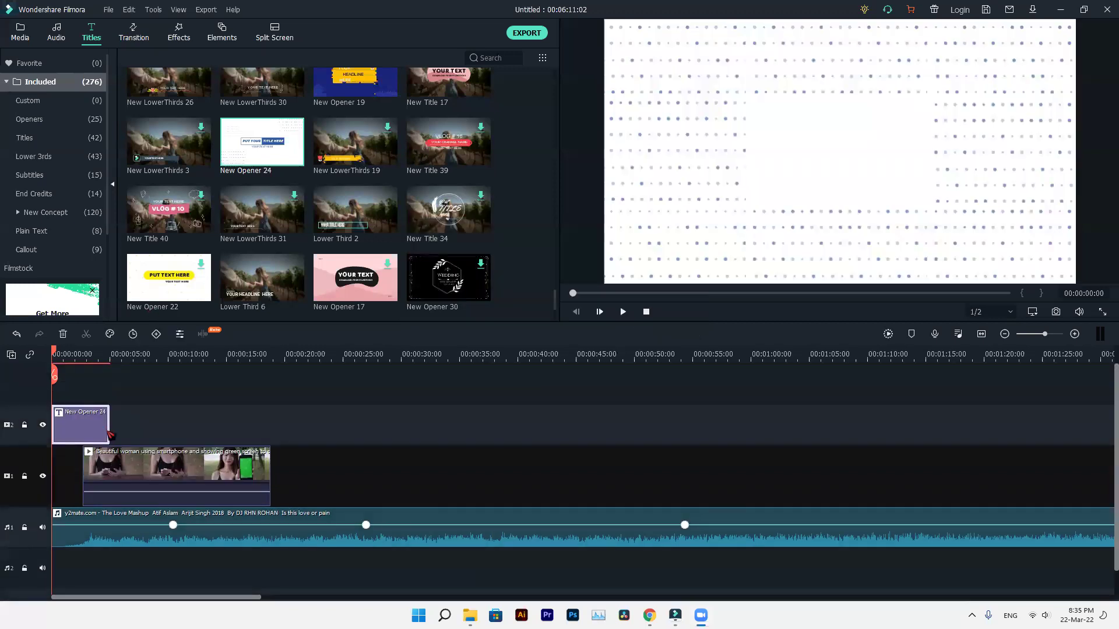
drag(109, 434, 72, 428)
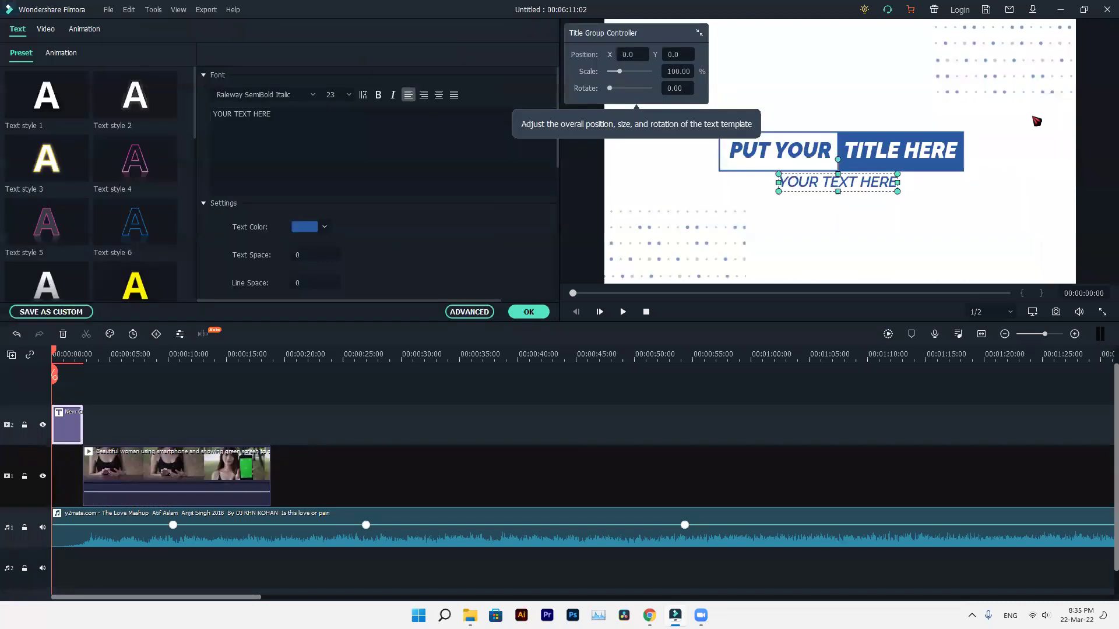
Replace the opener's "YOUR TEXT HERE" line with "Raza Vibes".
triple_click(309, 116)
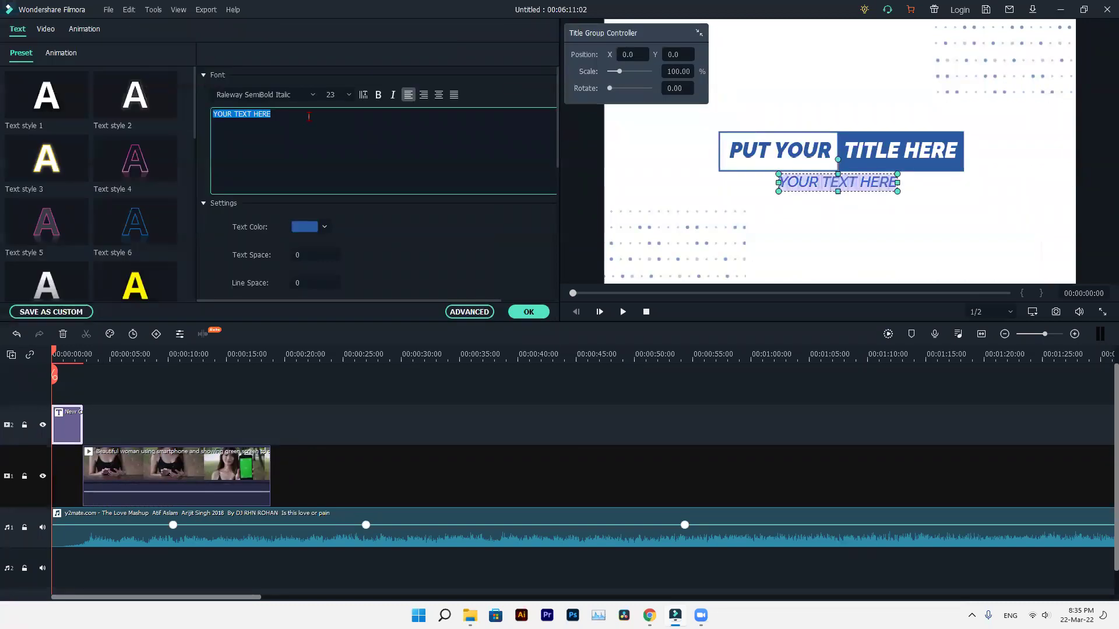
text(Raza )
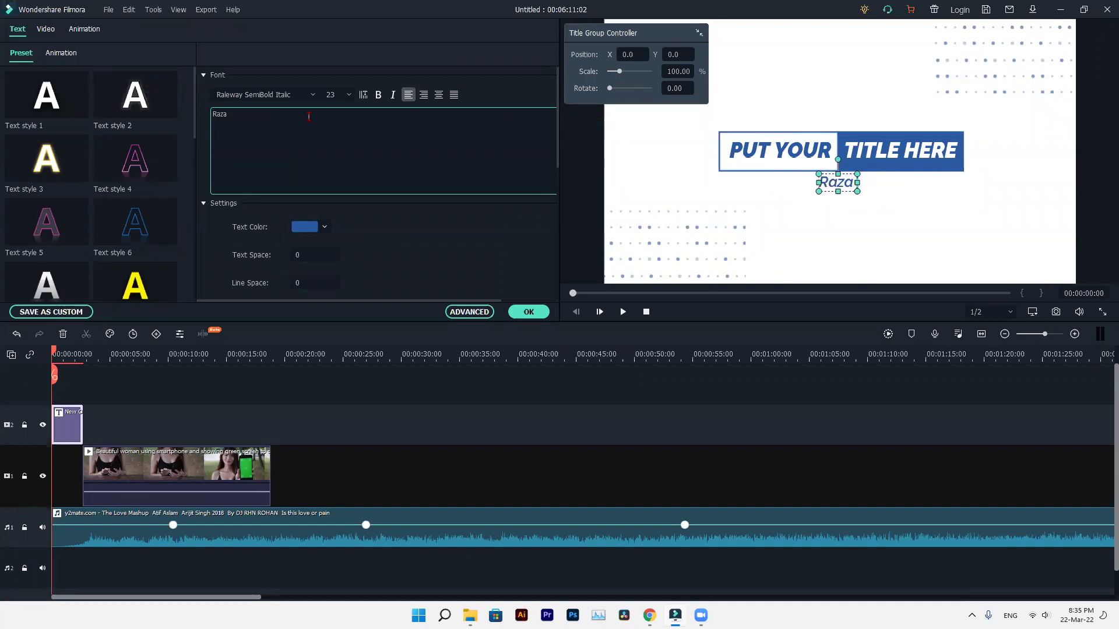
text(Vibes)
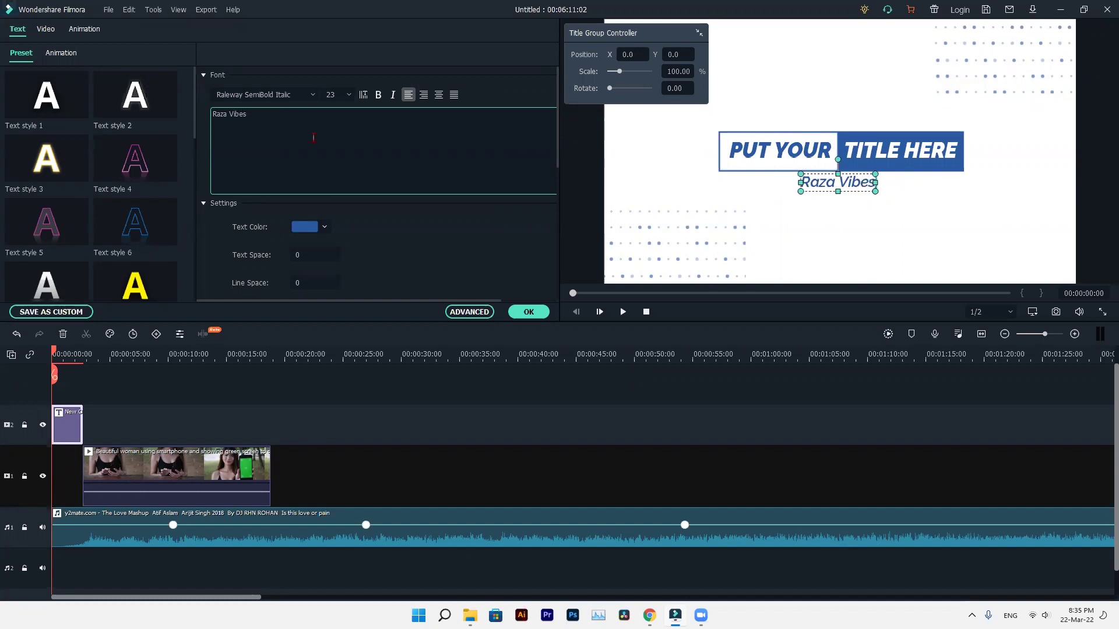
Replace the opener's "PUT YOUR" text with "Animation".
key(Tab)
triple_click(277, 117)
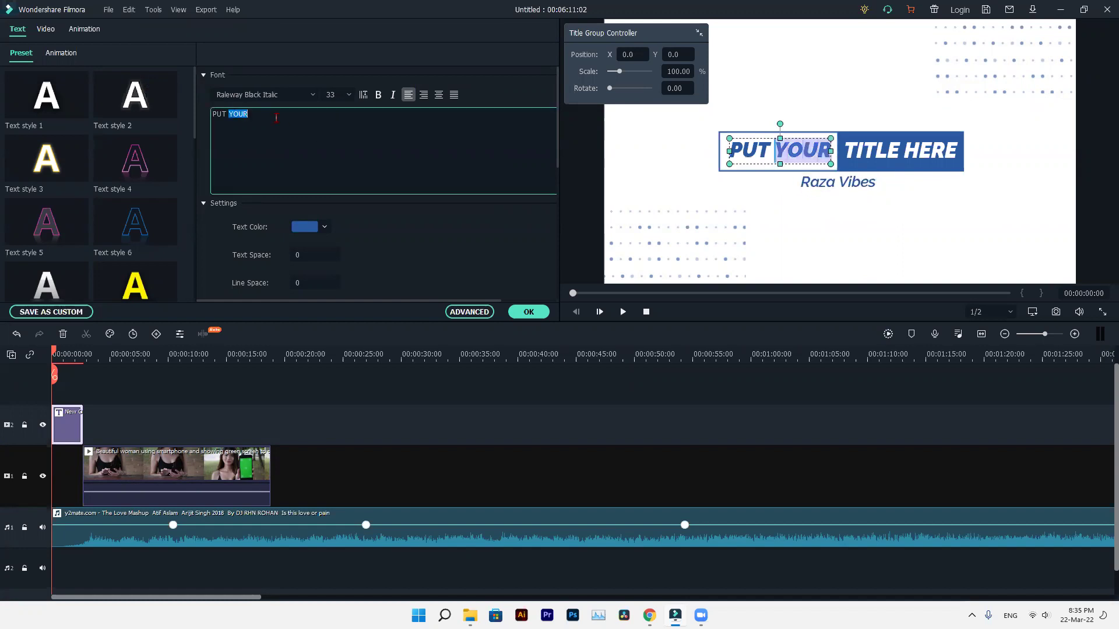
text(A)
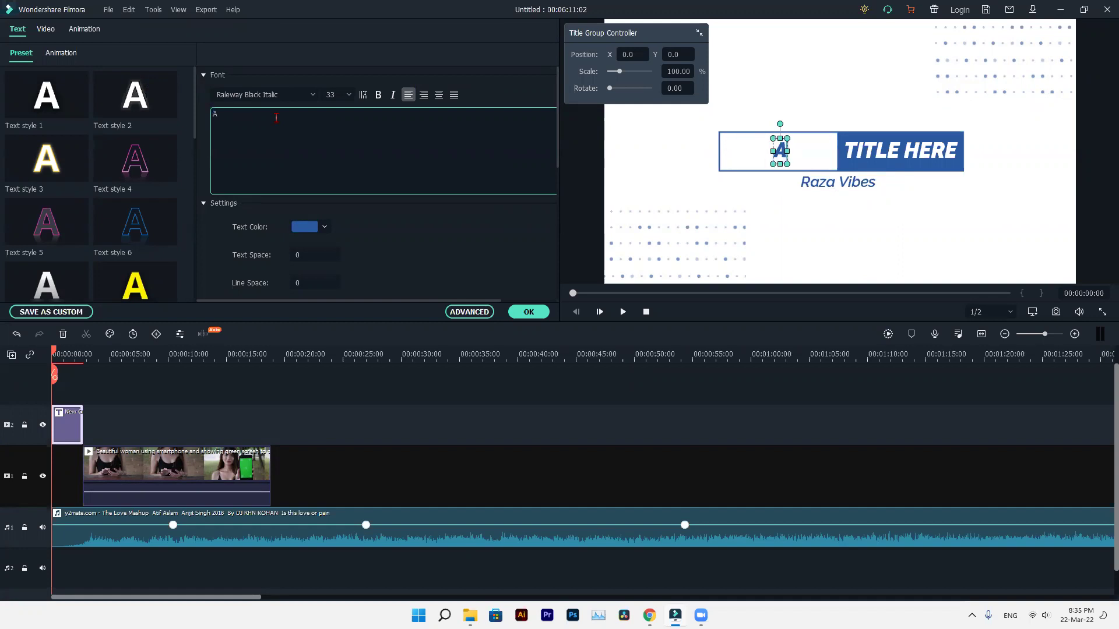
text(nima)
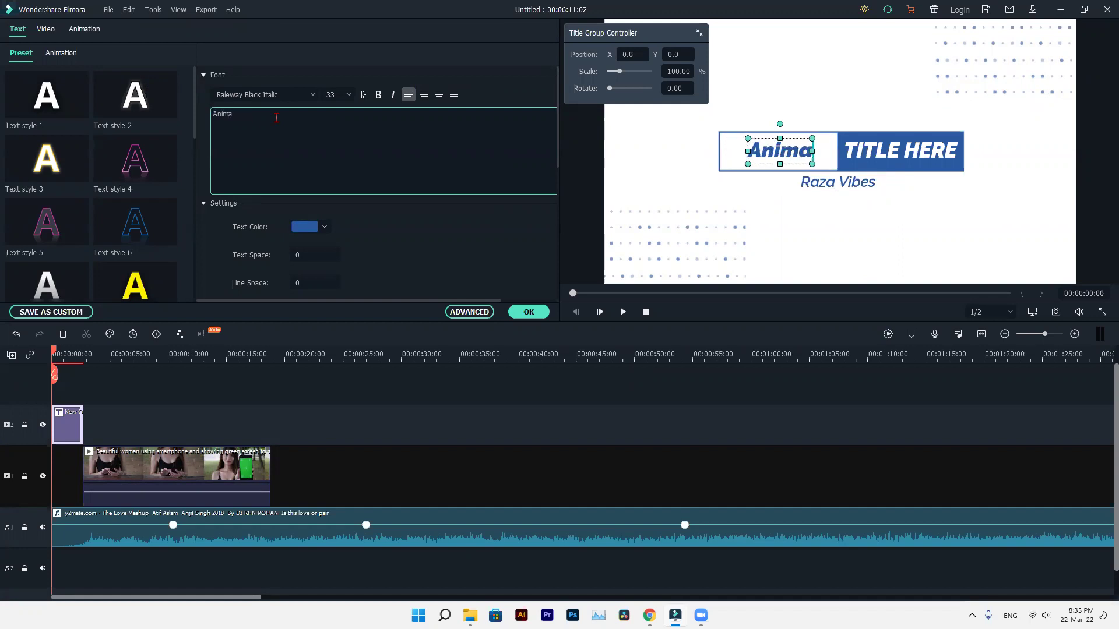
text(tion)
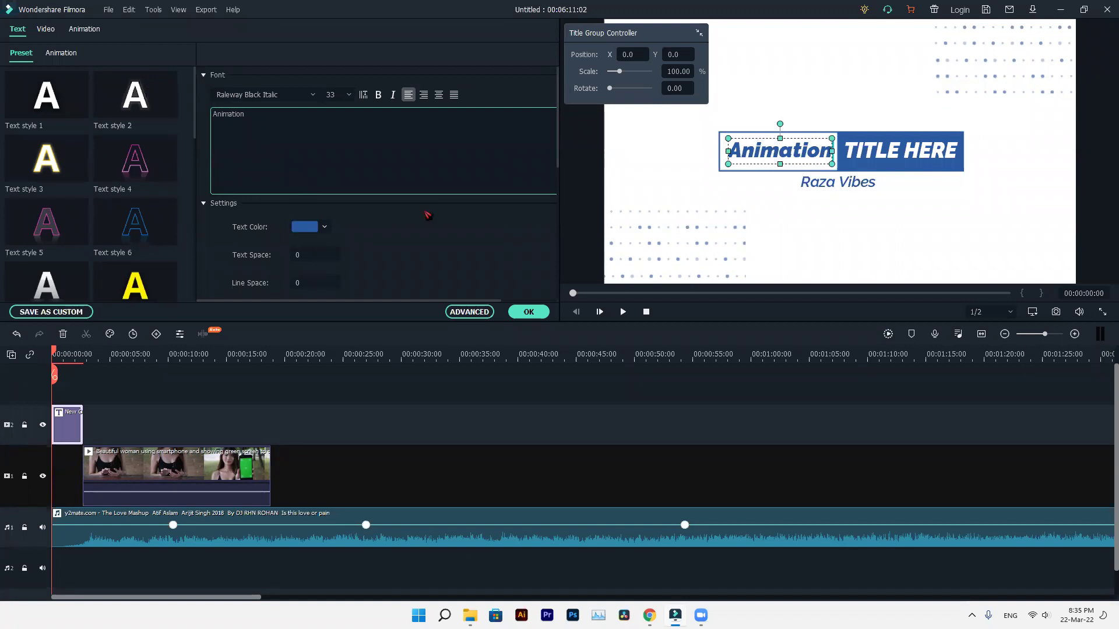
Replace the opener's "TITLE HERE" text with "Class" and set its font to Pristina.
click(918, 123)
click(918, 123)
key(ctrl+a)
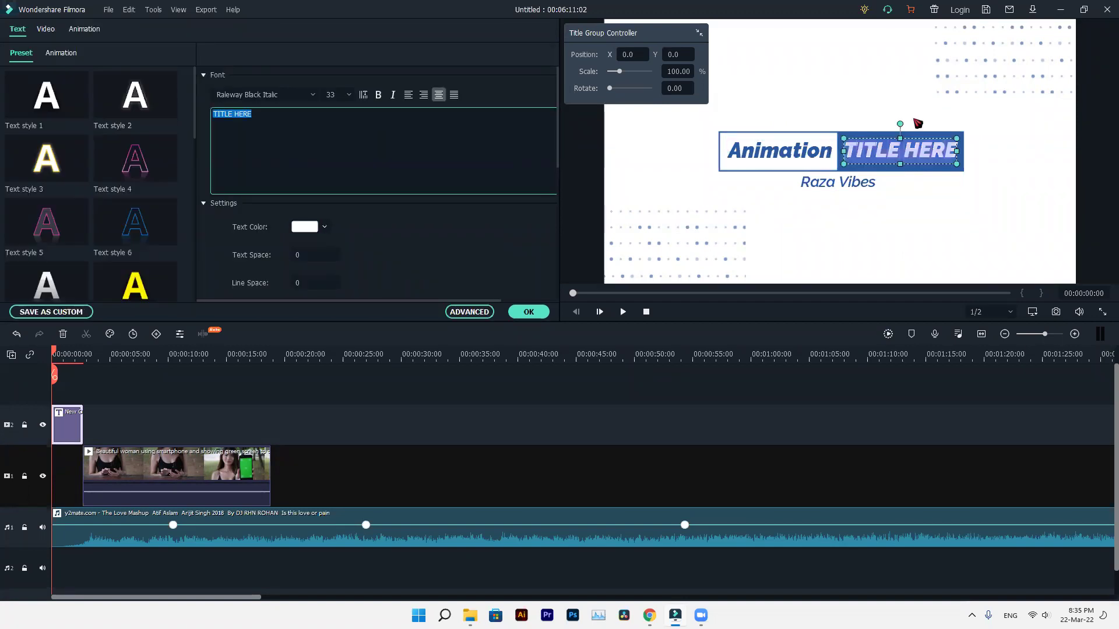
text(Cl)
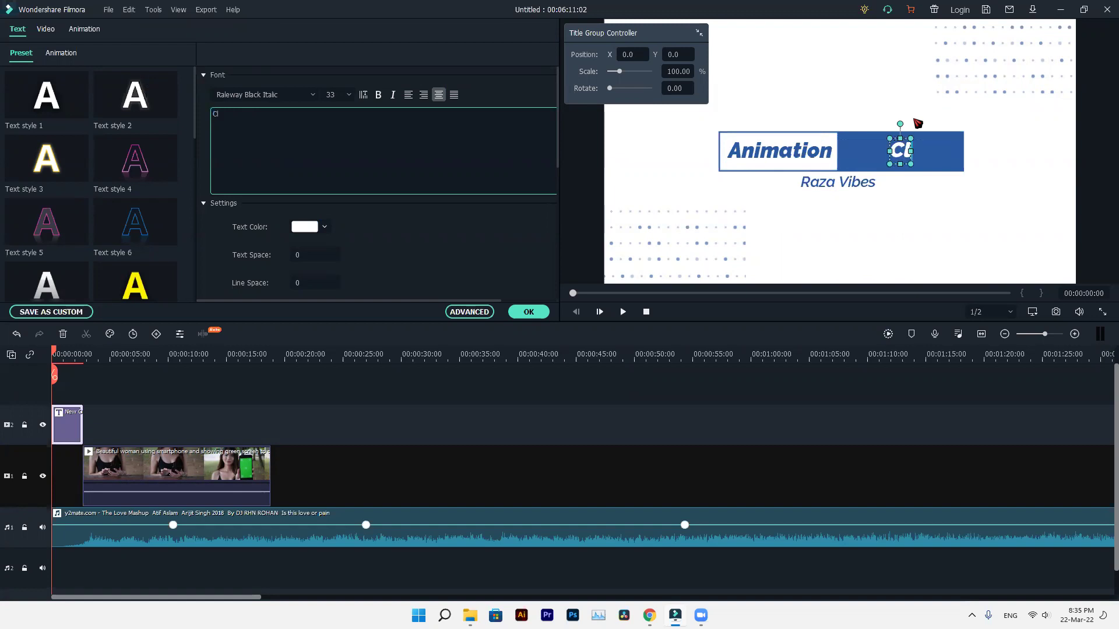
text(ass)
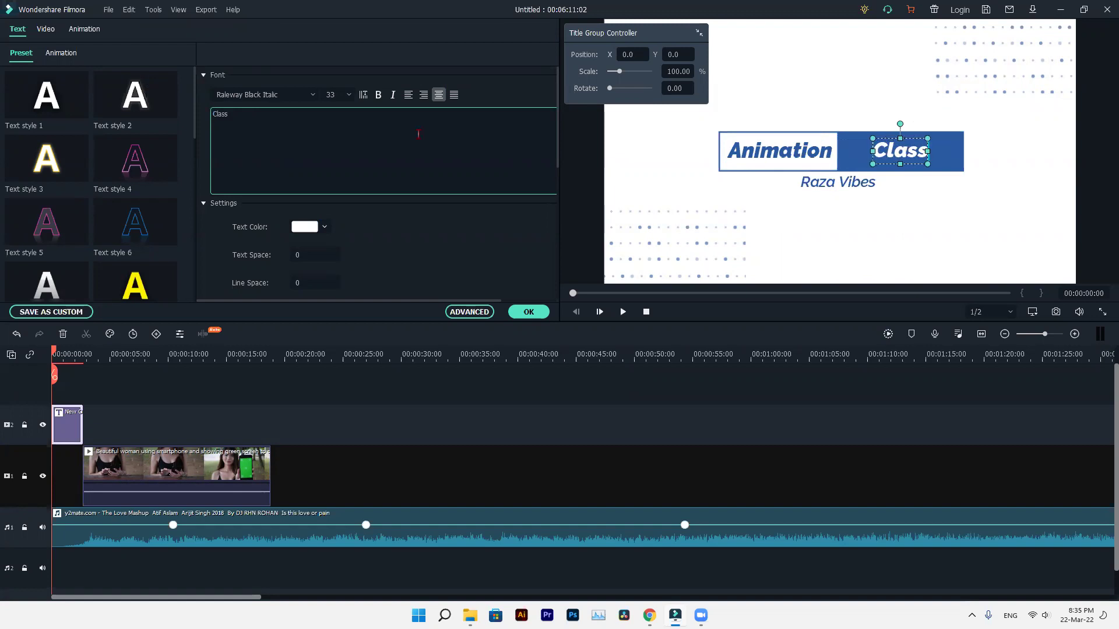
click(313, 95)
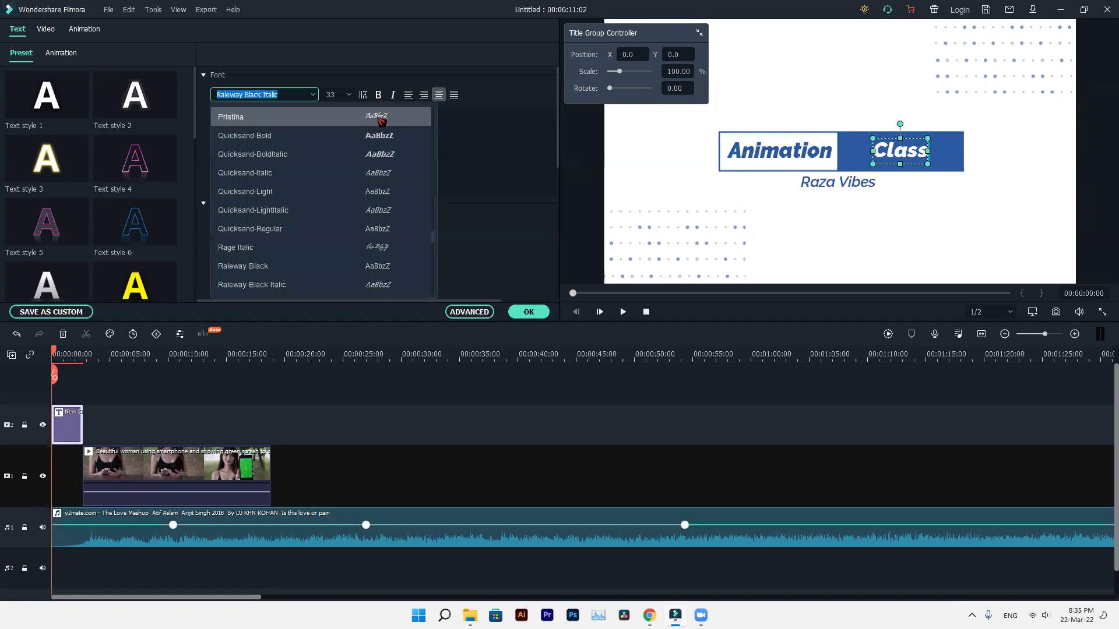
click(376, 116)
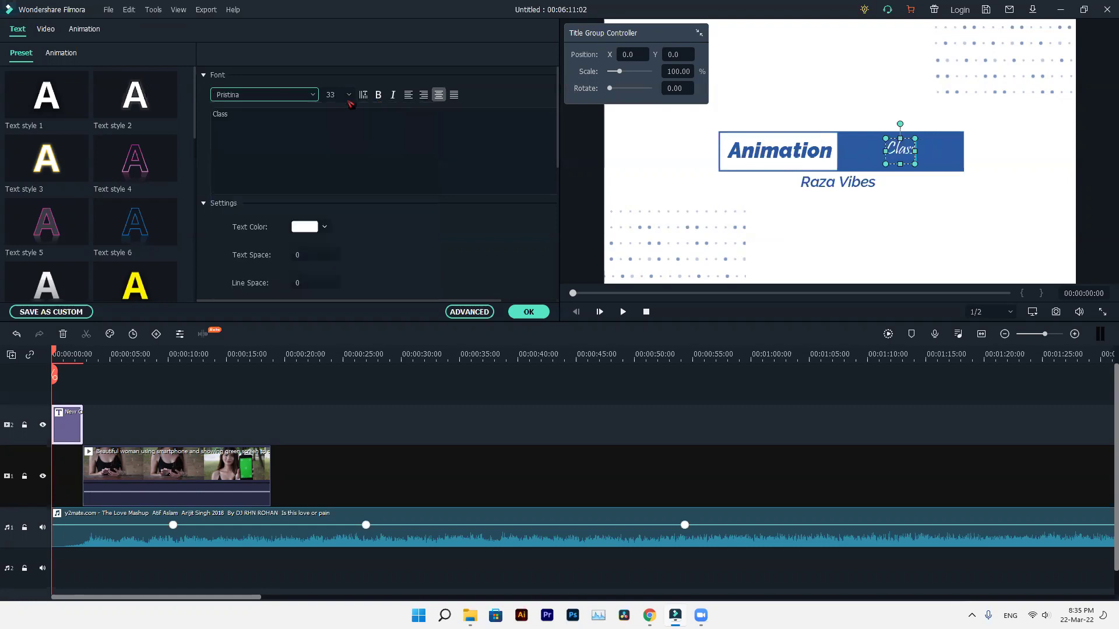
Set the font size of the opener's "Class" text to 68.
click(349, 95)
scroll(343, 185, down, 5)
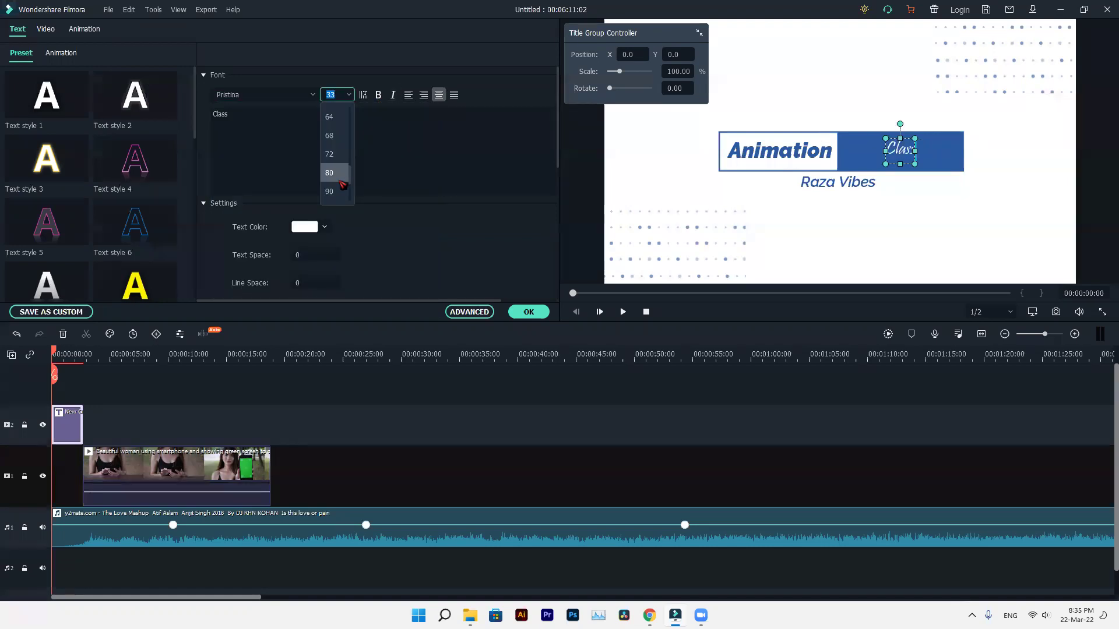
click(331, 118)
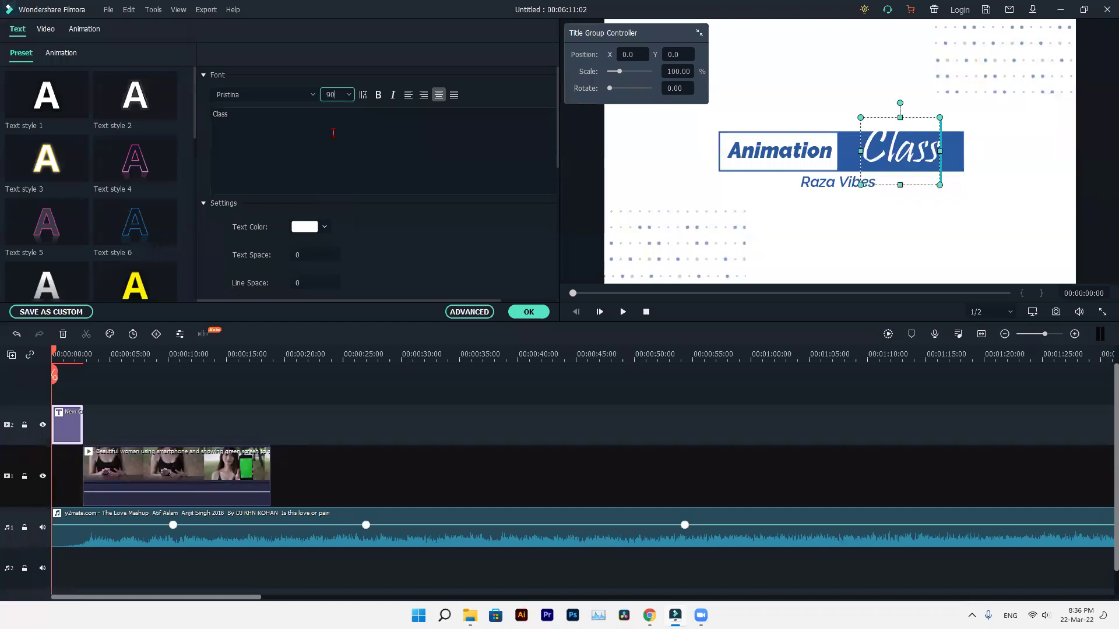
click(347, 95)
scroll(335, 163, up, 2)
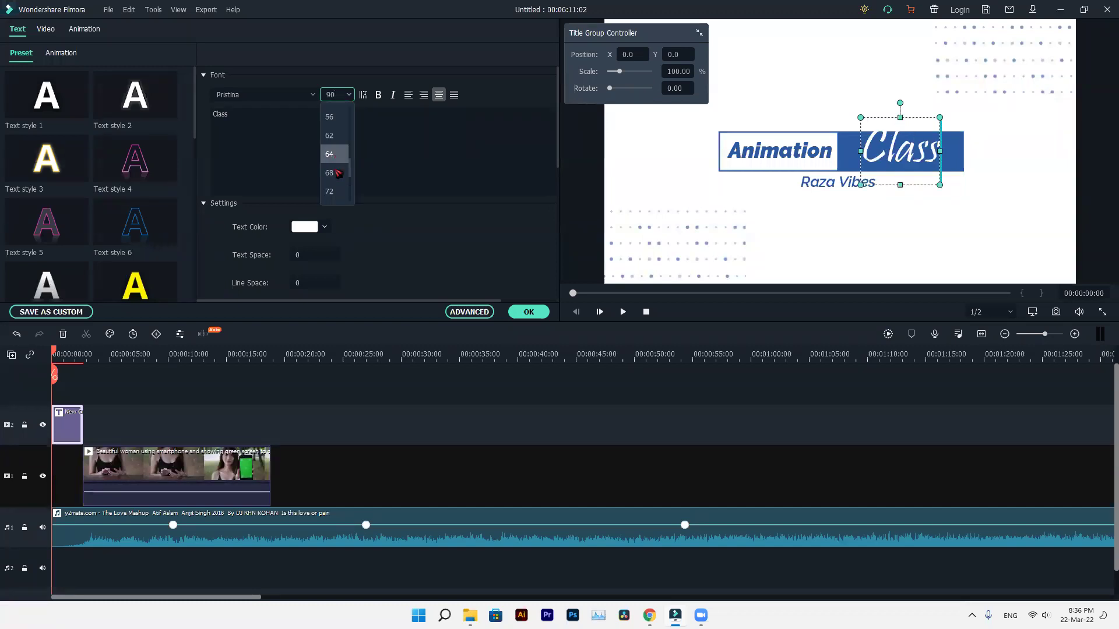
click(329, 172)
Make the "Class" text bold without italics and apply the title edits.
click(379, 96)
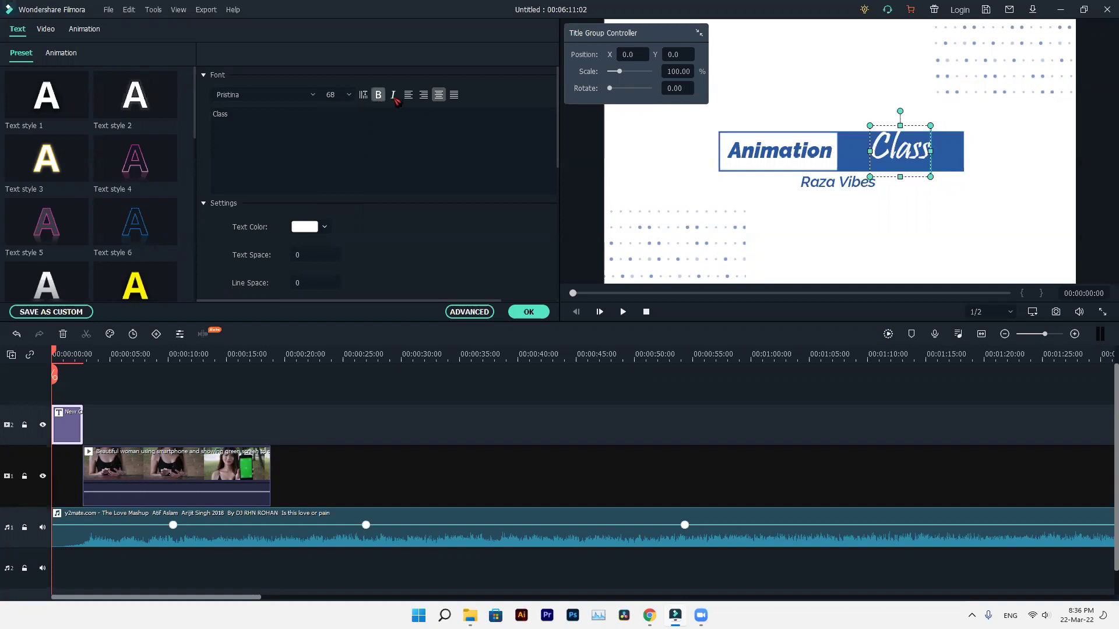
click(393, 96)
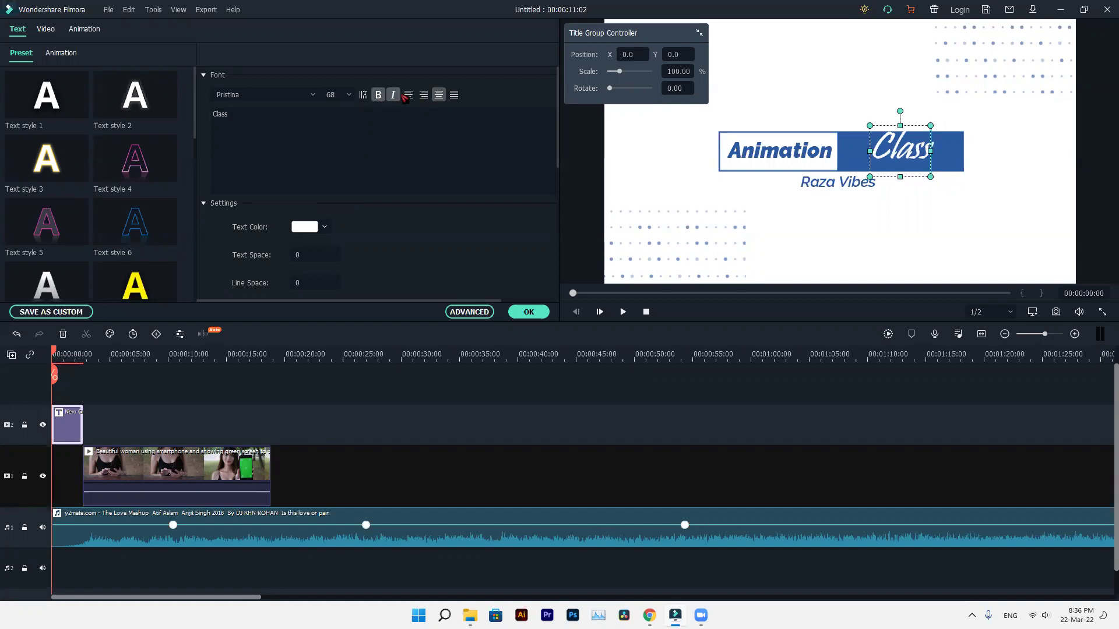
click(379, 95)
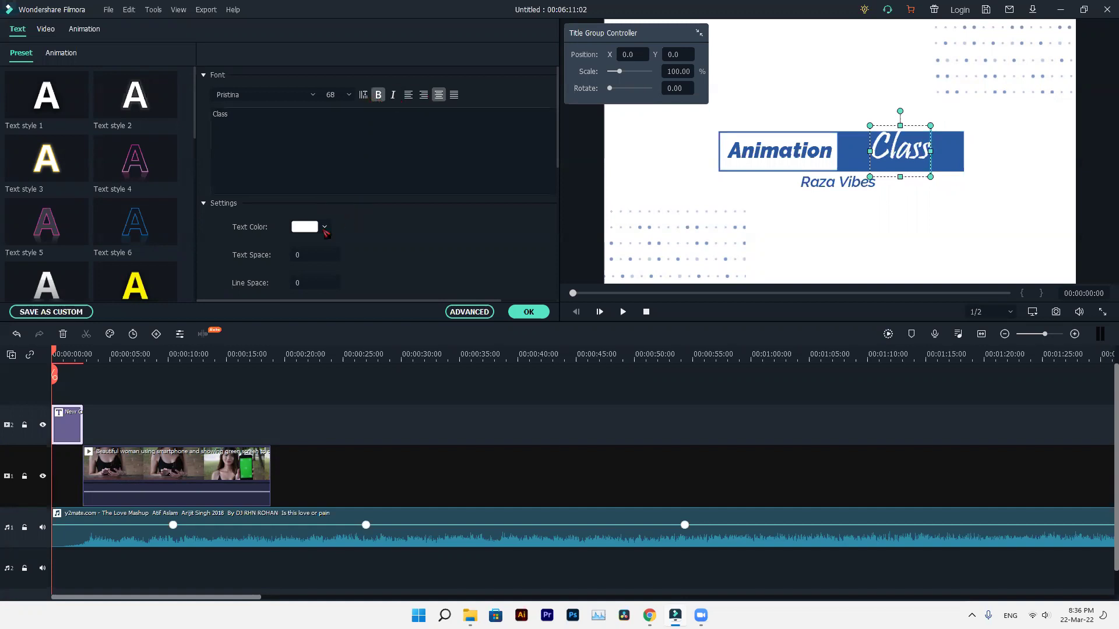
click(319, 283)
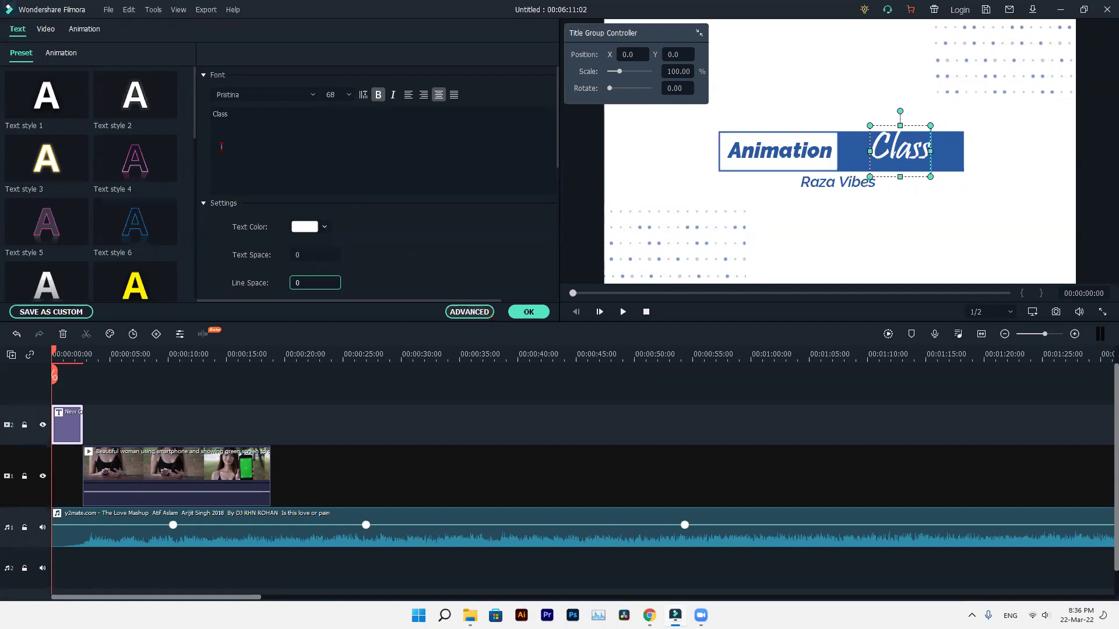
scroll(134, 198, down, 8)
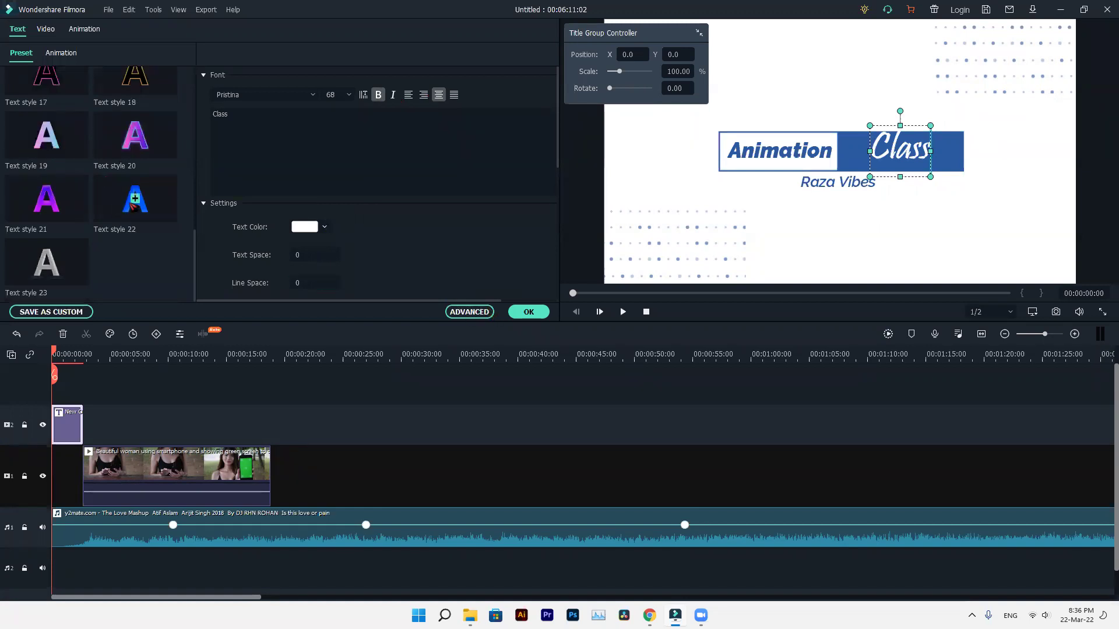
click(530, 315)
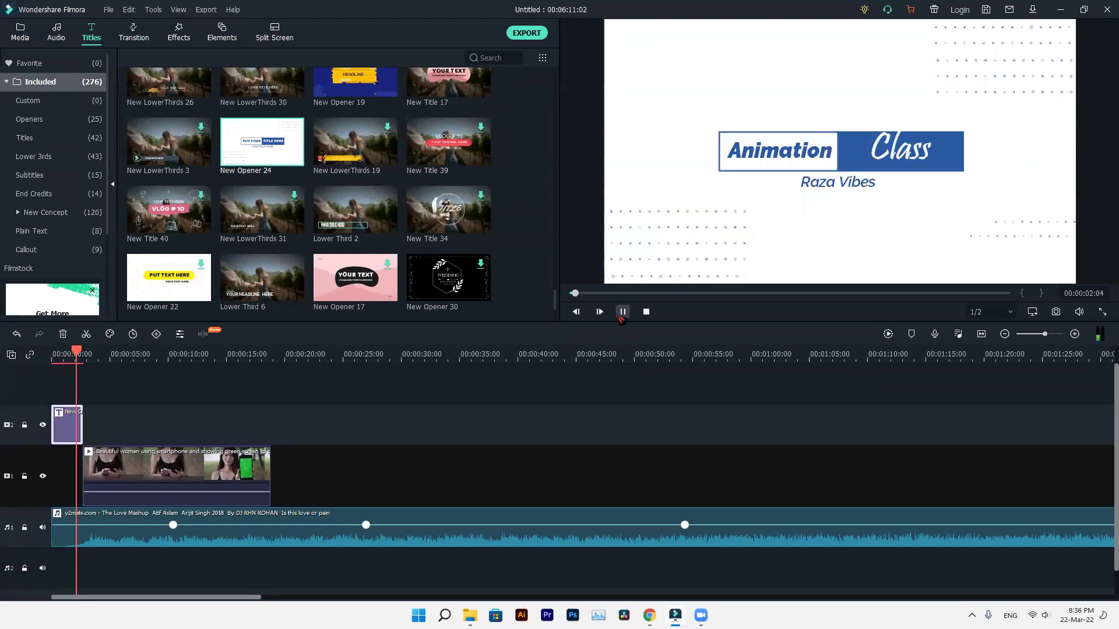
Preview the edited opener title on the timeline and look through the rest of the titles library.
click(622, 315)
drag(82, 356, 67, 358)
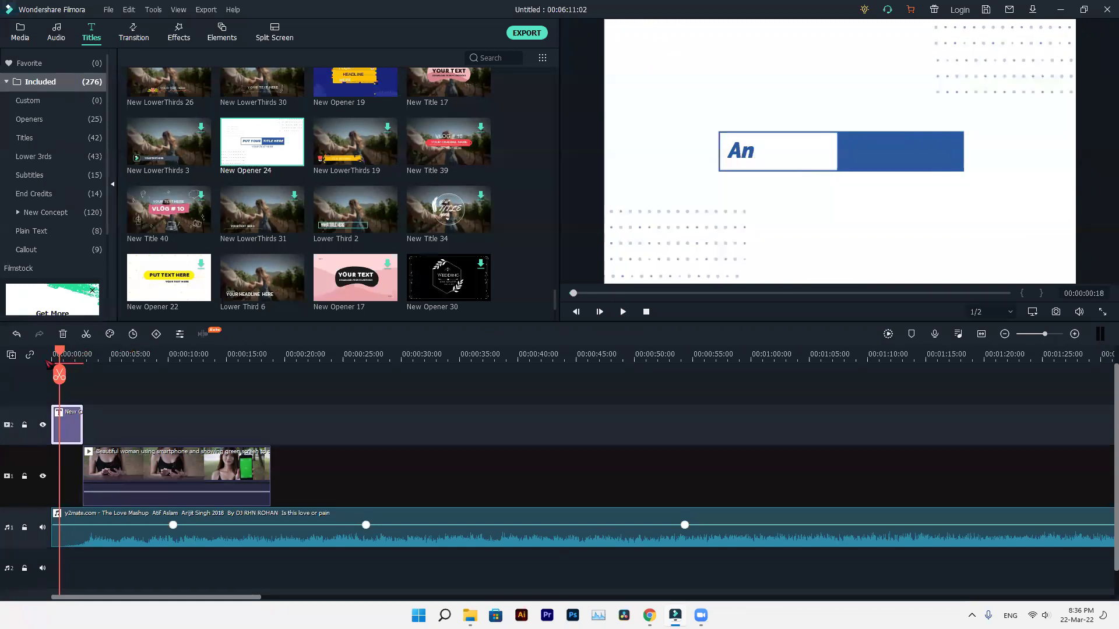
click(313, 180)
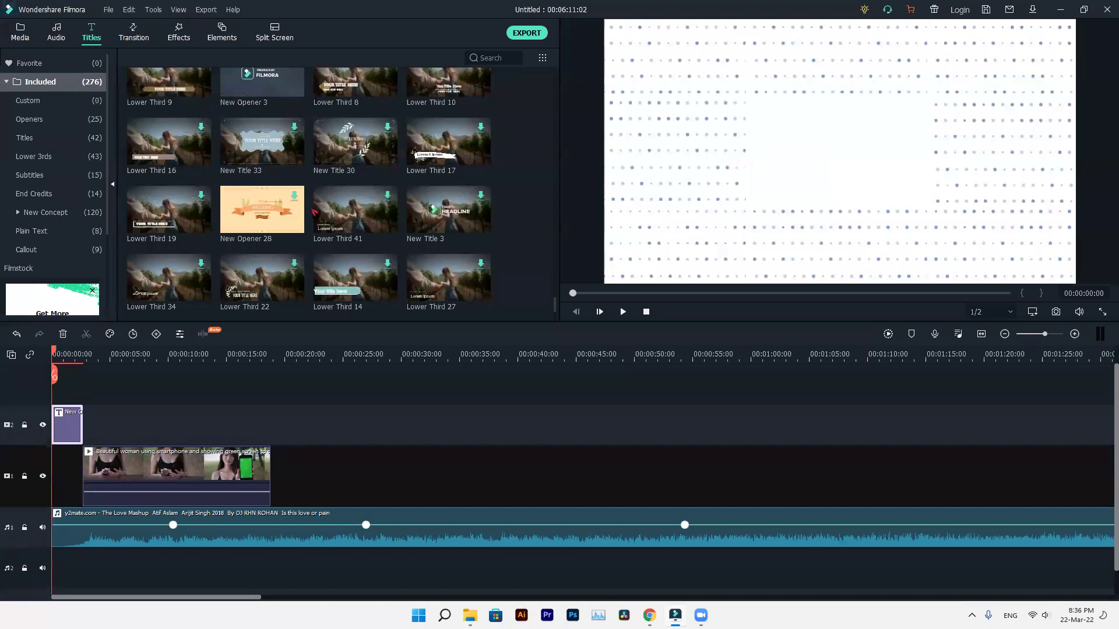
scroll(315, 210, down, 10)
scroll(314, 212, up, 5)
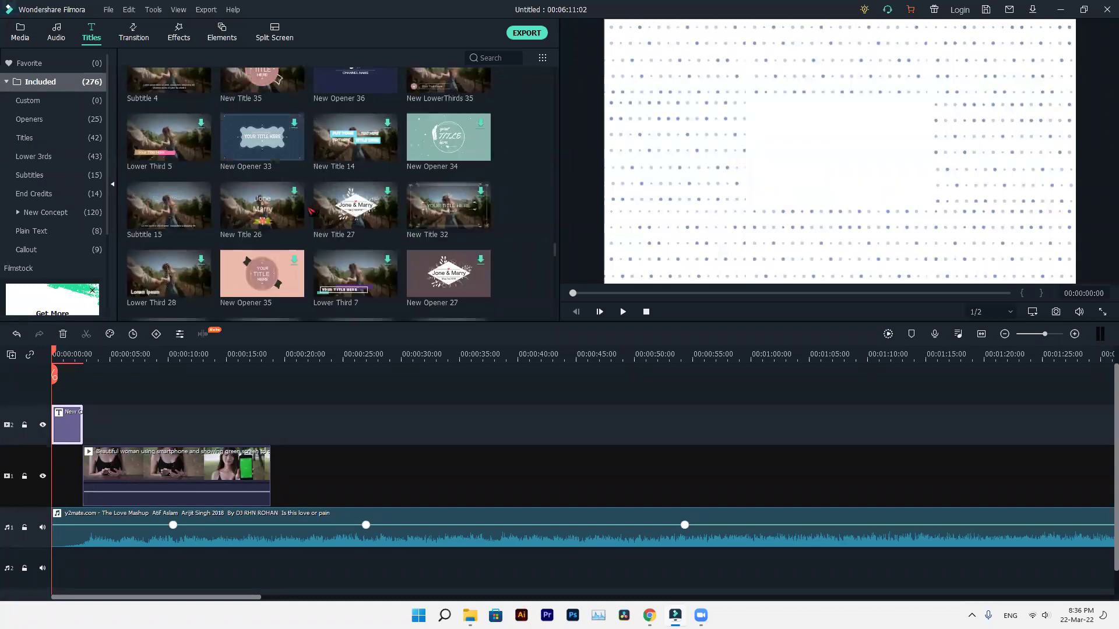
scroll(313, 211, up, 5)
scroll(309, 198, up, 5)
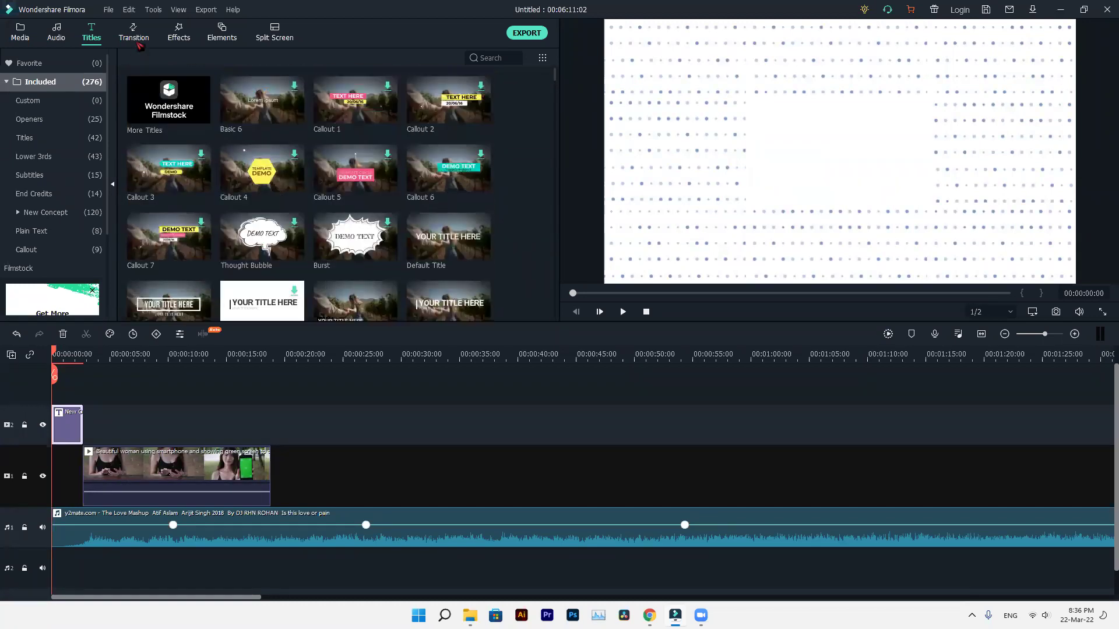
Switch to the transitions library, mute the music track and play the timeline from the start.
click(139, 36)
click(124, 471)
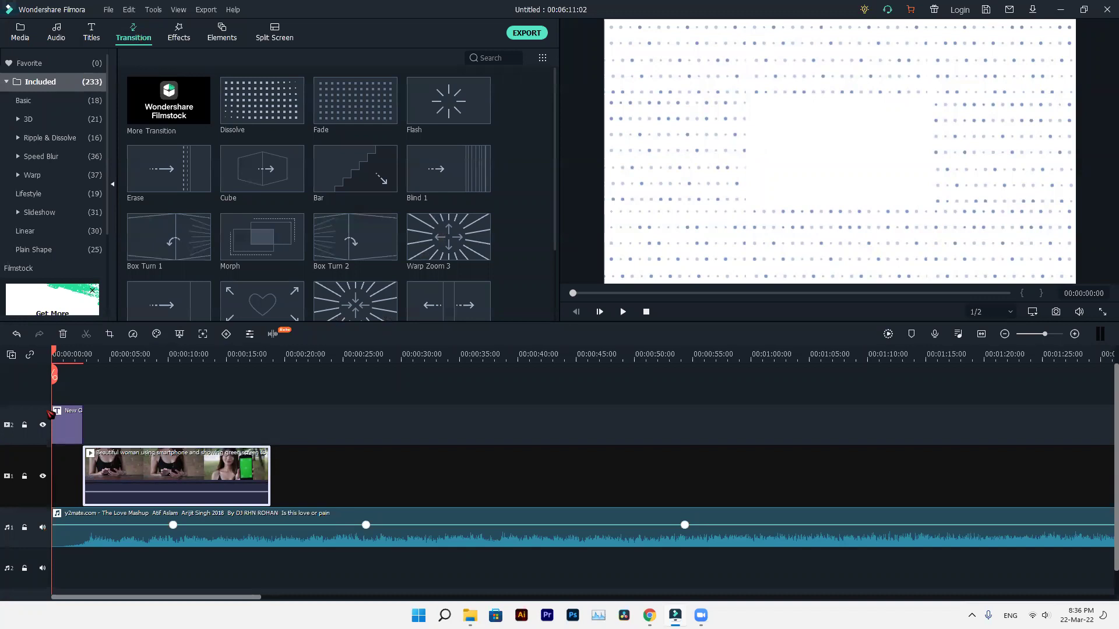
click(54, 531)
click(622, 312)
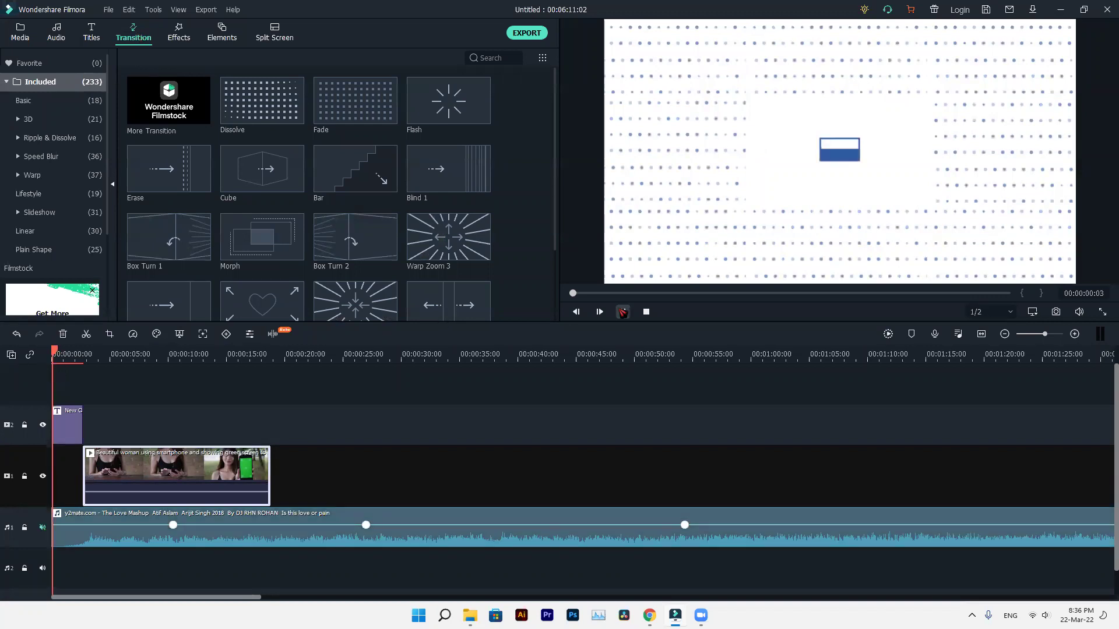
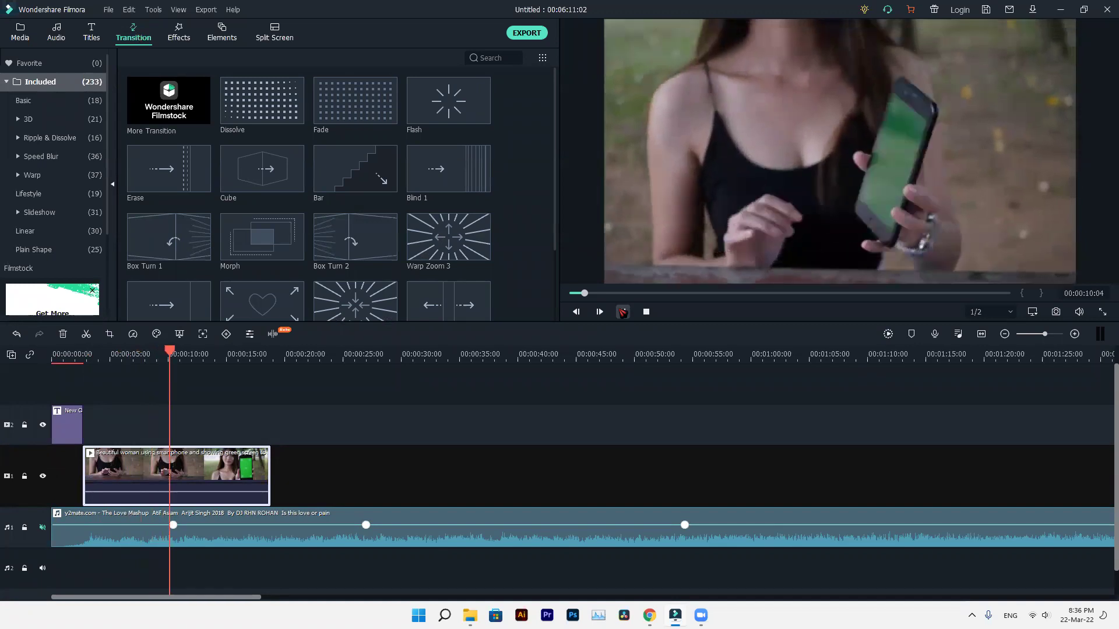
Split the video clip into three pieces, with the second cut at 00:00:14:22, and spread the pieces apart on the track.
click(178, 375)
click(183, 372)
drag(228, 367, 225, 375)
click(224, 374)
drag(318, 481, 326, 480)
drag(181, 483, 224, 485)
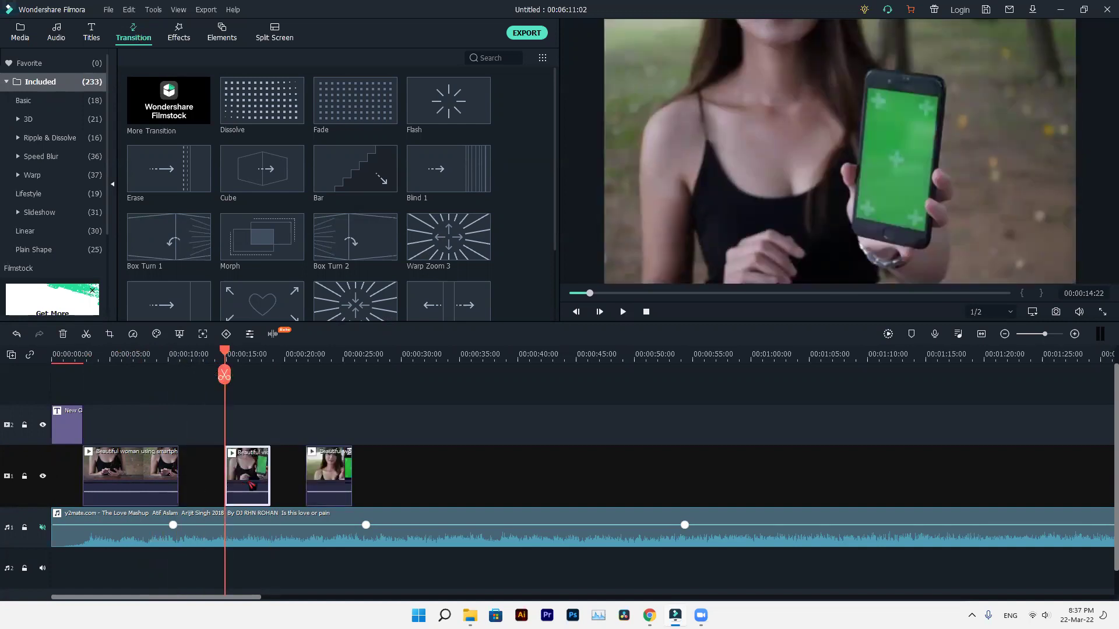
Browse the transitions and add Whirl 9 to the end of the first video piece.
scroll(440, 201, down, 5)
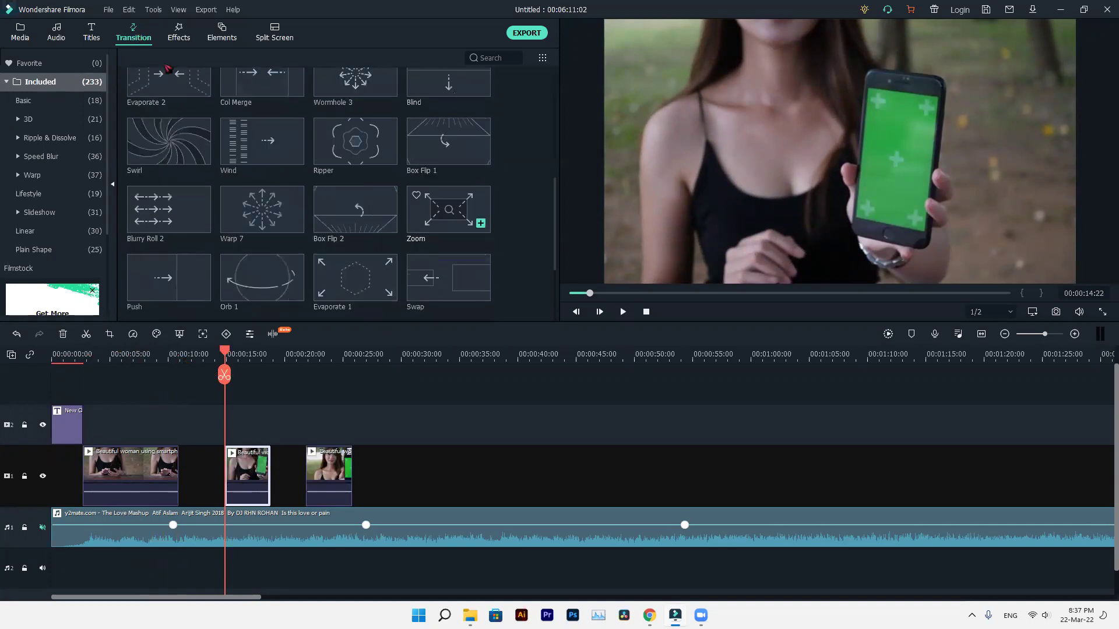
scroll(167, 69, down, 5)
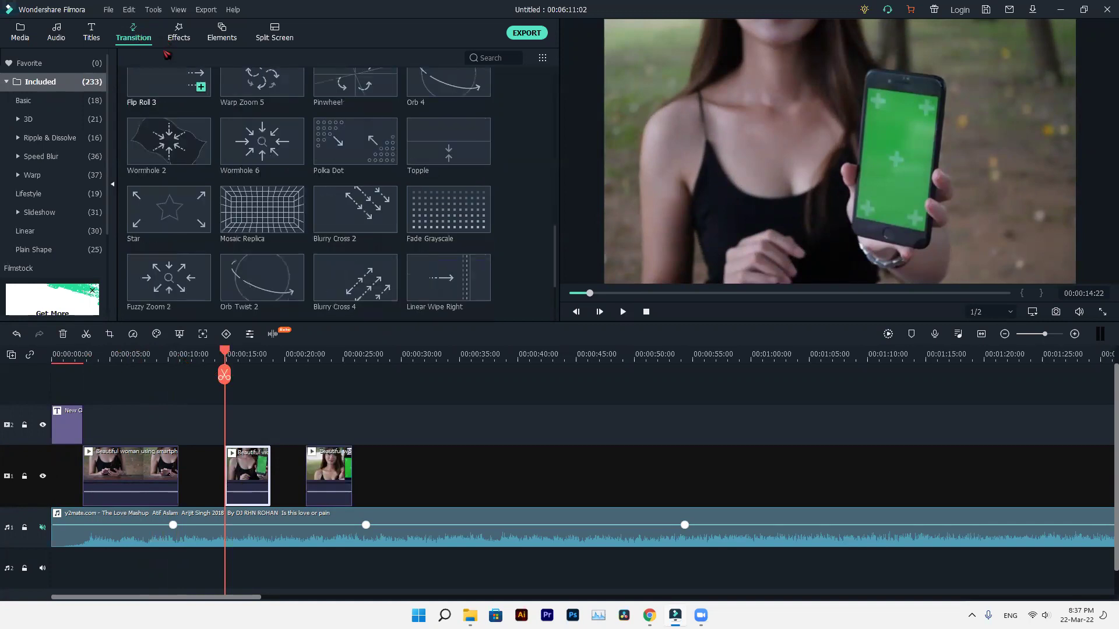
scroll(220, 169, down, 5)
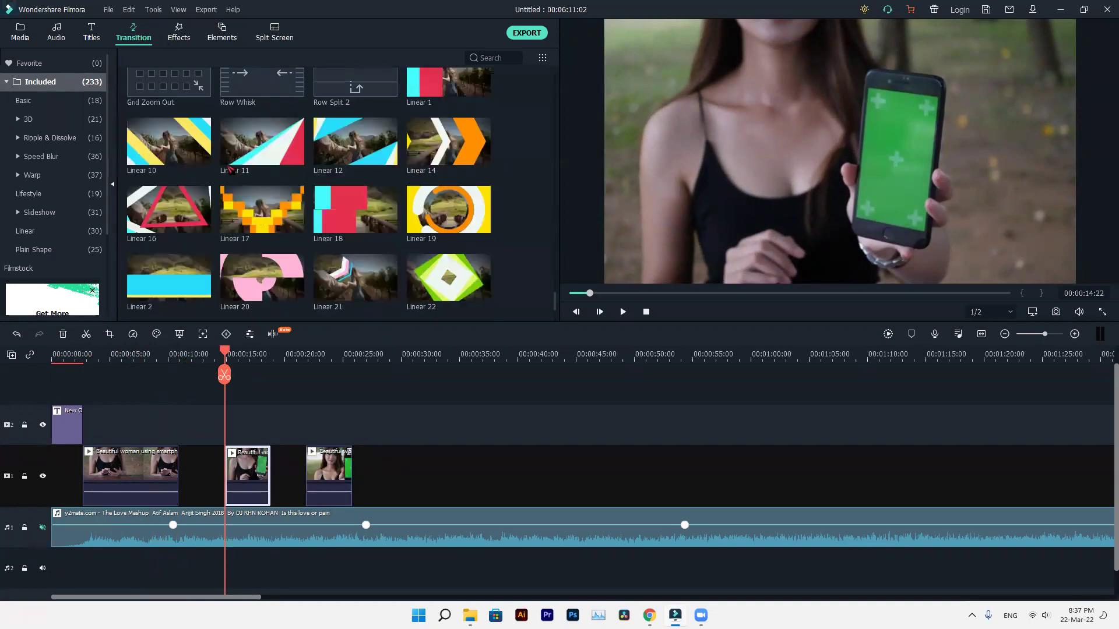
scroll(268, 185, down, 3)
scroll(192, 176, up, 5)
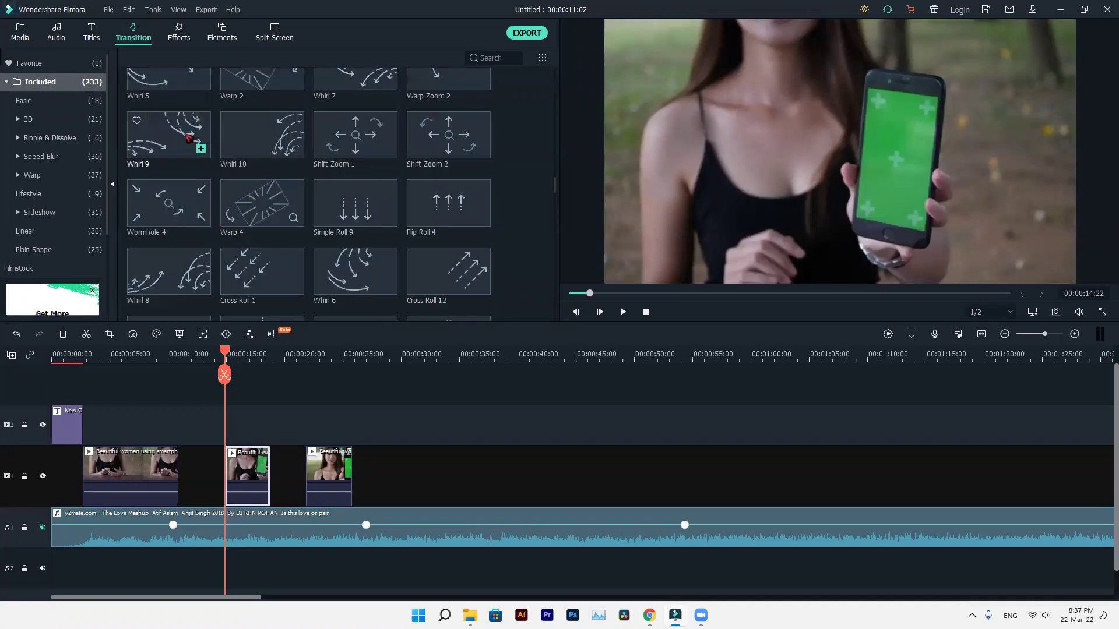
drag(169, 134, 181, 470)
Add Simple Roll 9 to the end of the second video piece and Roll Right Top to the start of the third.
drag(338, 207, 262, 471)
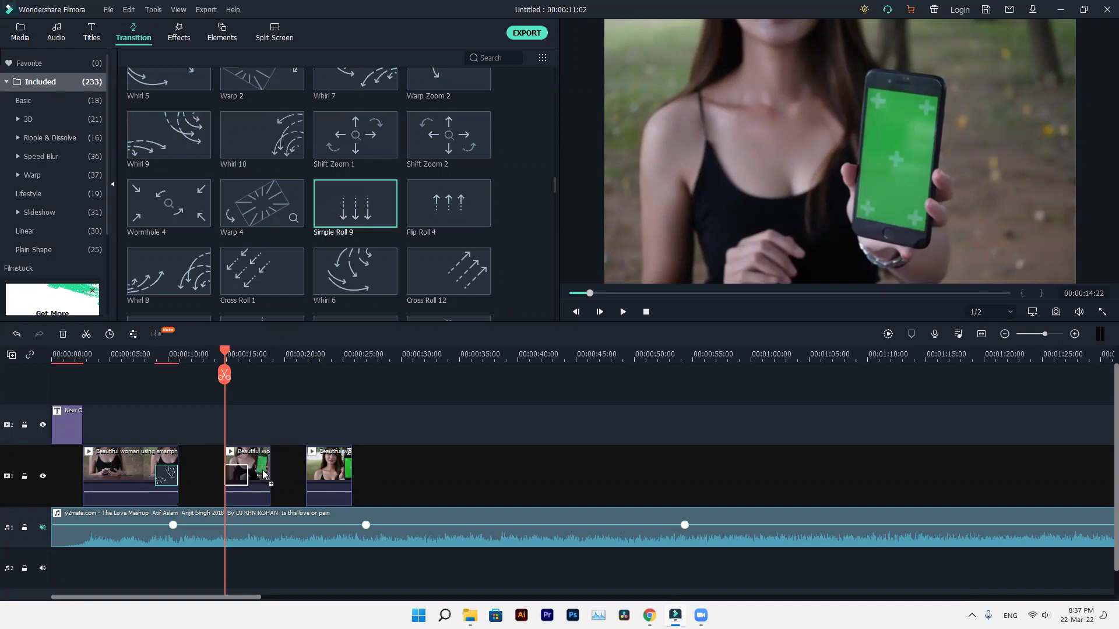
scroll(373, 217, down, 5)
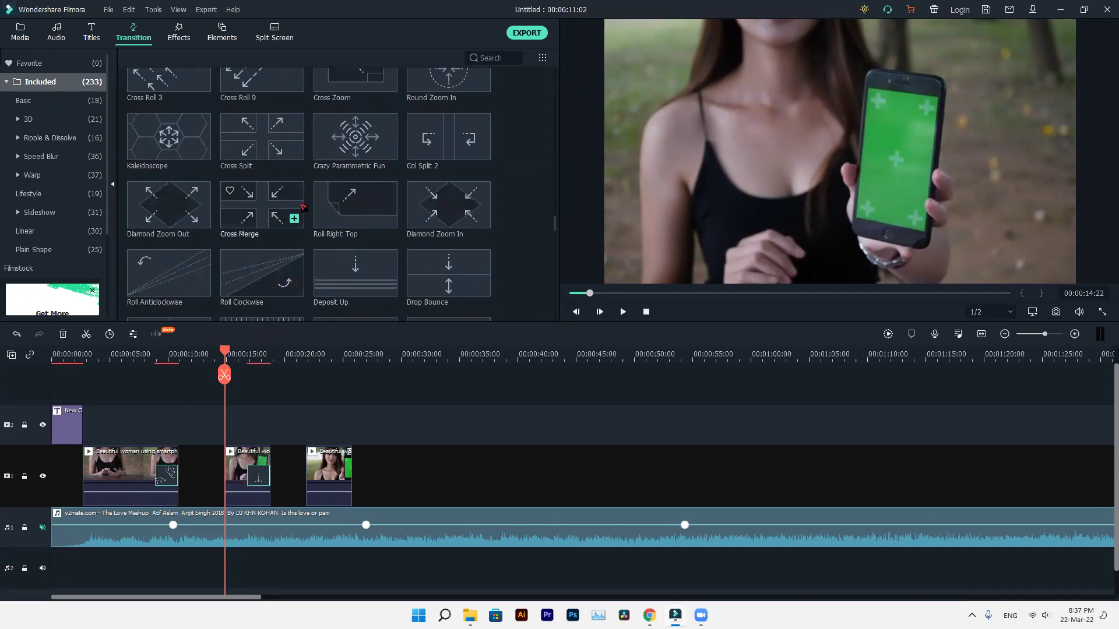
drag(349, 207, 318, 487)
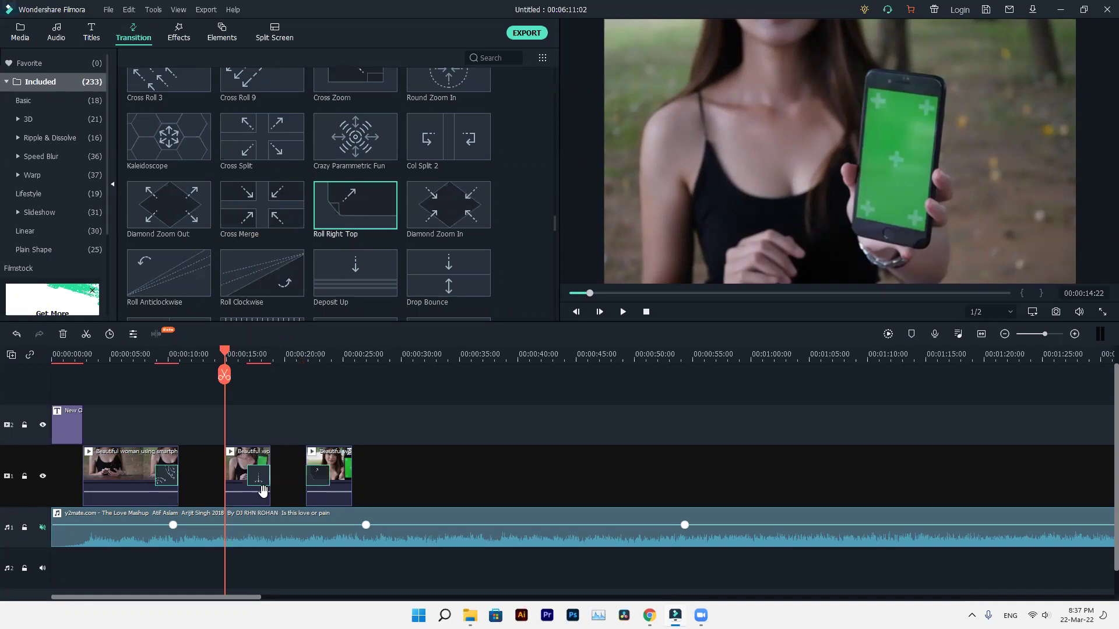
Move the second video piece against the first and delete the gap before the third piece.
drag(239, 466, 197, 461)
click(239, 461)
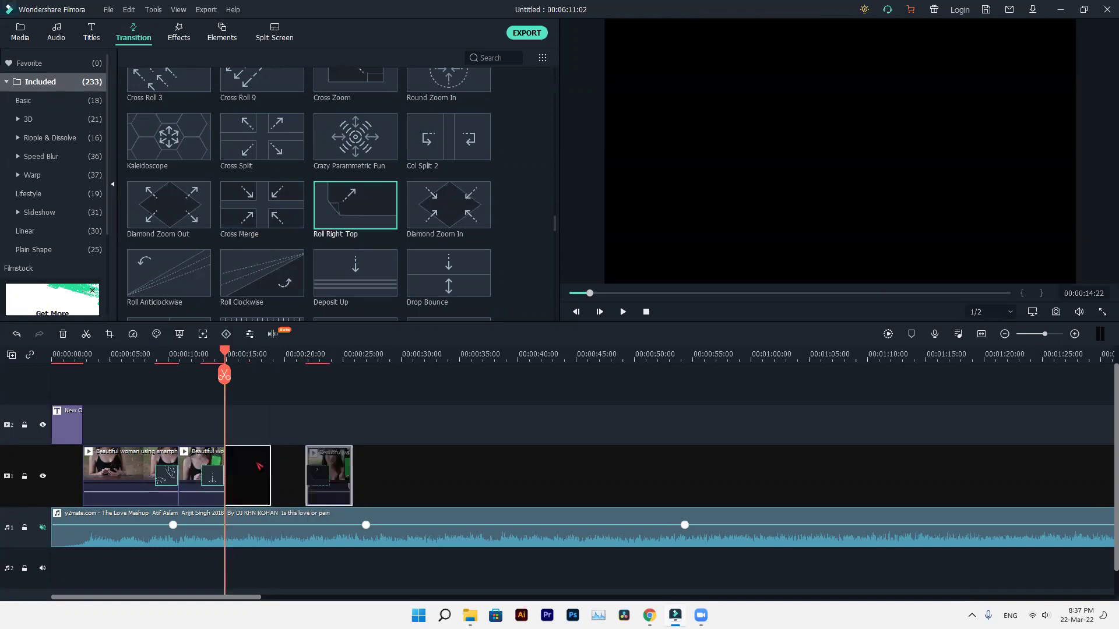
key(Delete)
Add Roll Right Top to the end of the last video piece and Roll Clockwise to the end of the opener title.
drag(386, 217, 263, 475)
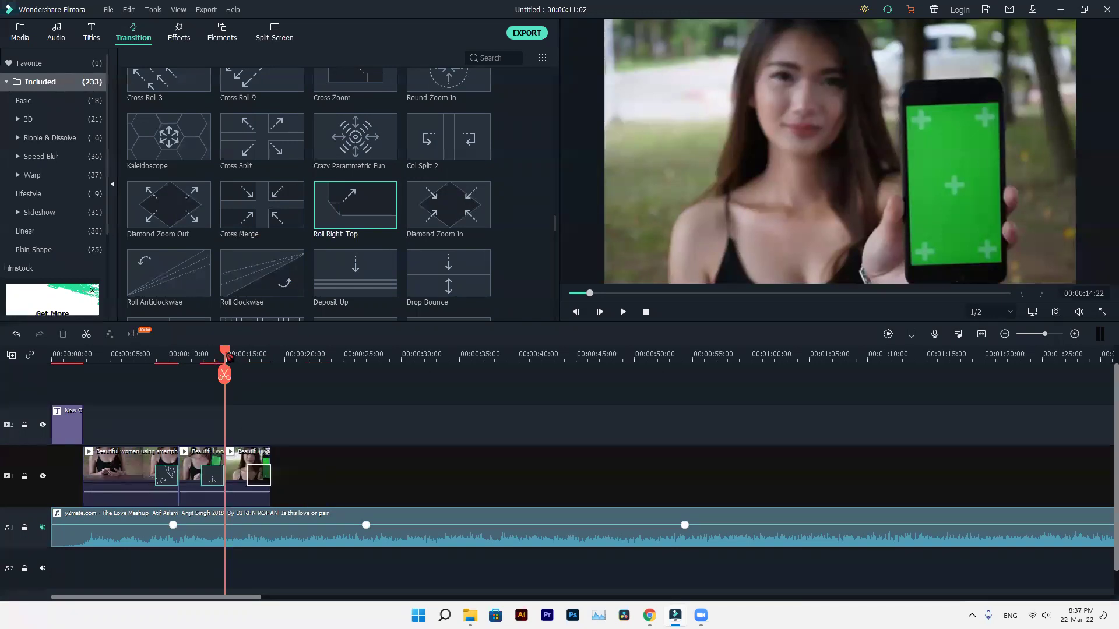
click(84, 365)
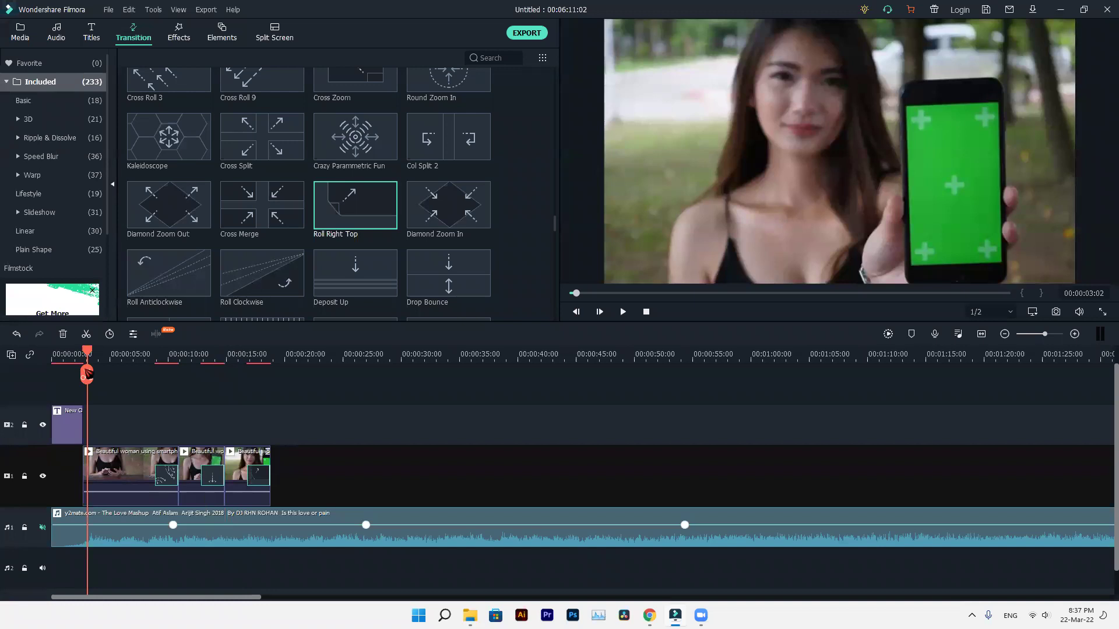
drag(230, 291, 78, 423)
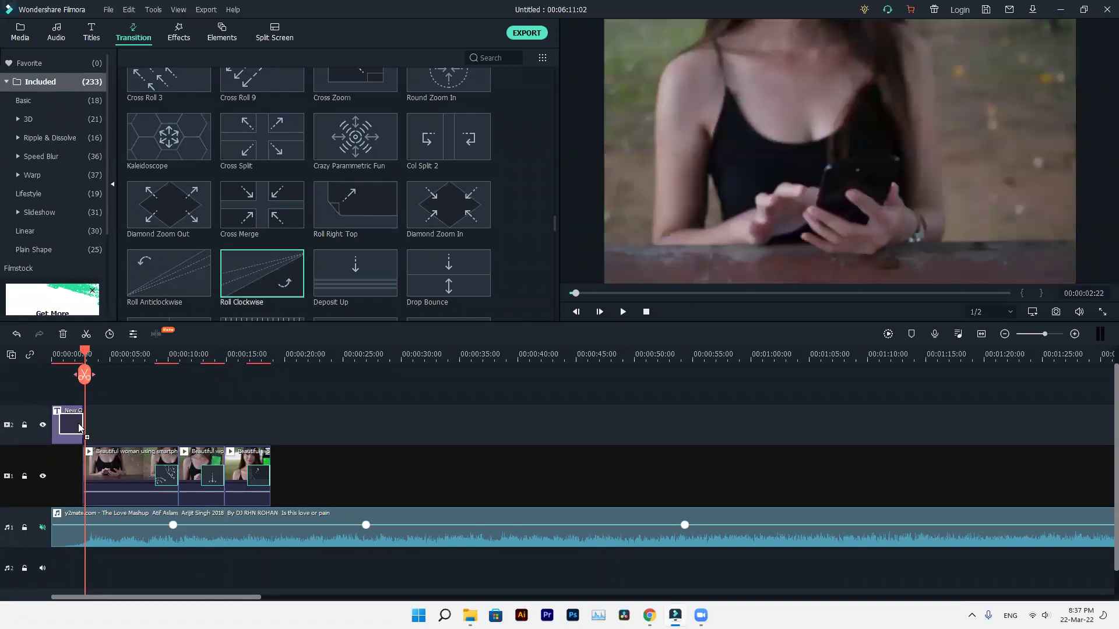
Play the timeline from the start and replay the transition sections between the video pieces.
drag(88, 373, 52, 373)
click(623, 312)
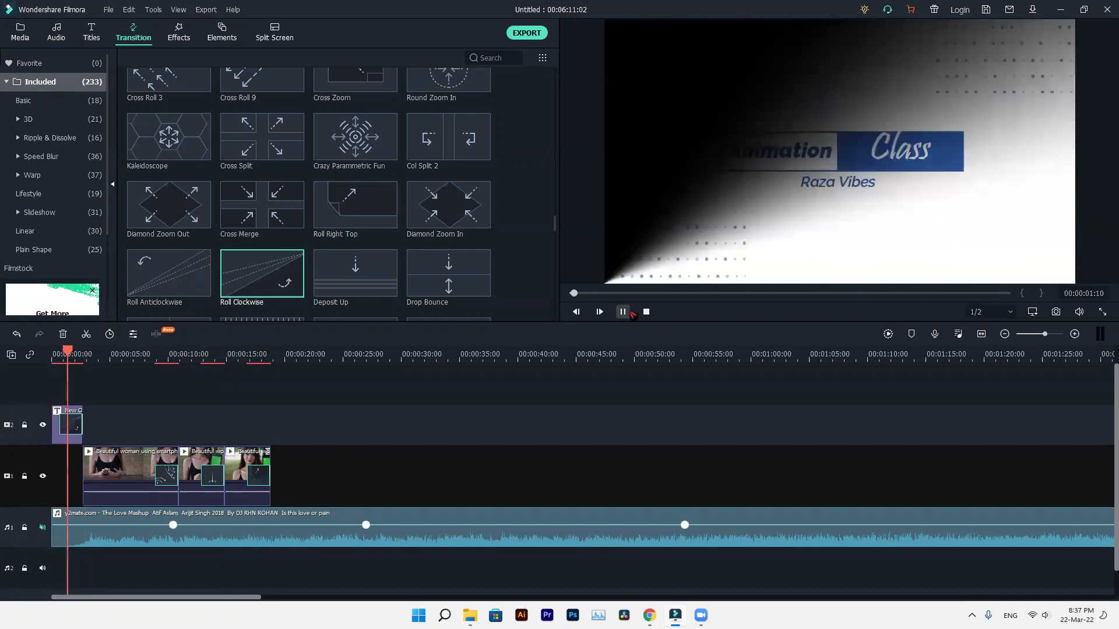
key(space)
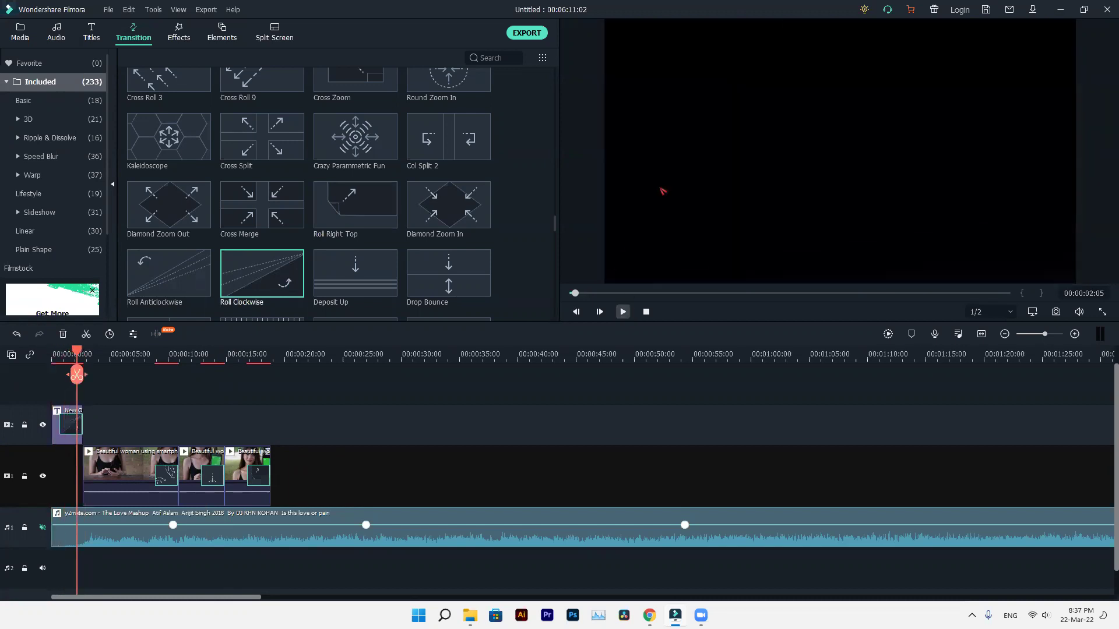
click(624, 312)
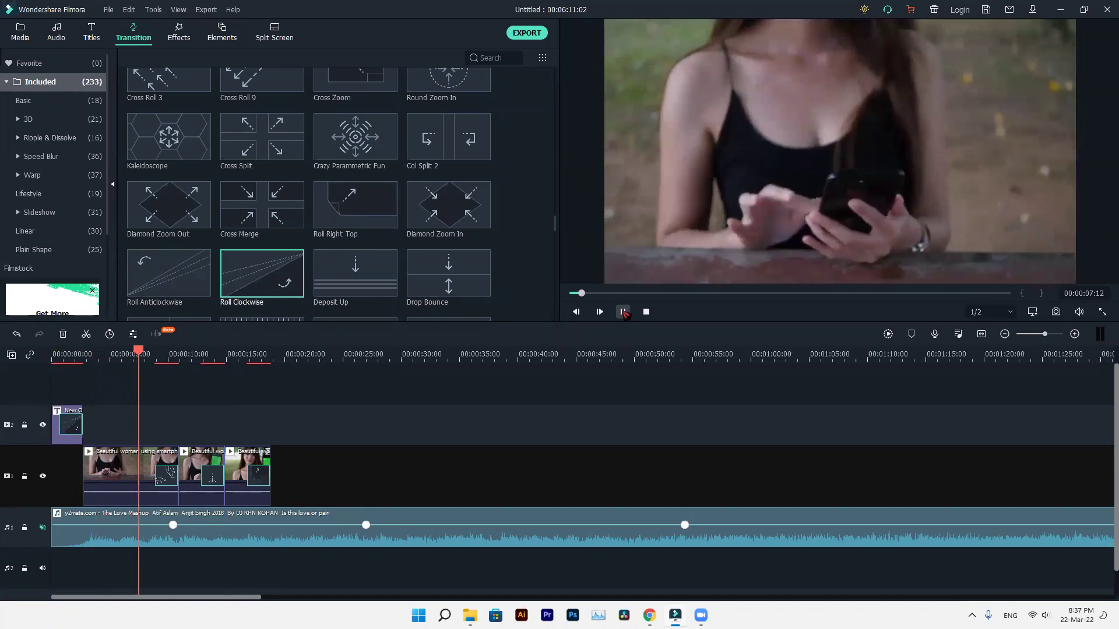
click(624, 312)
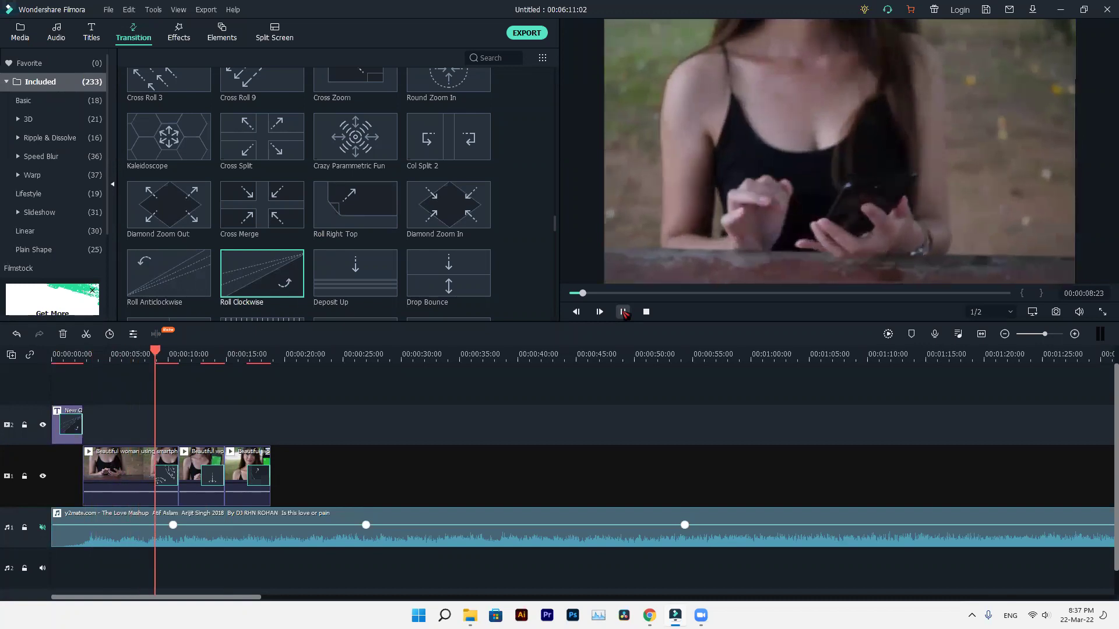
click(169, 355)
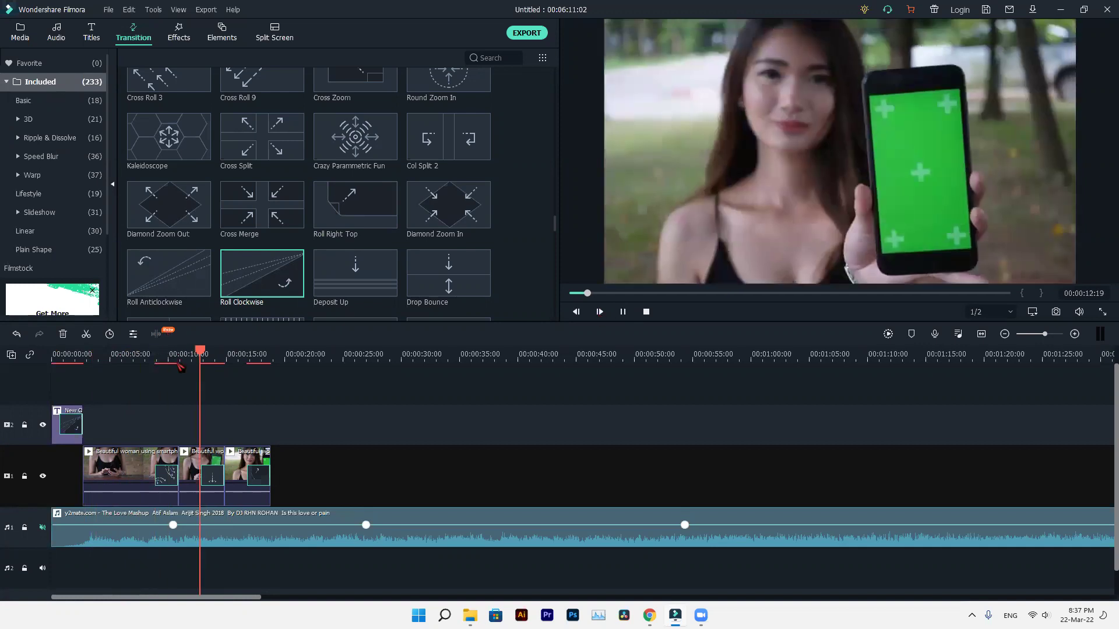
click(150, 353)
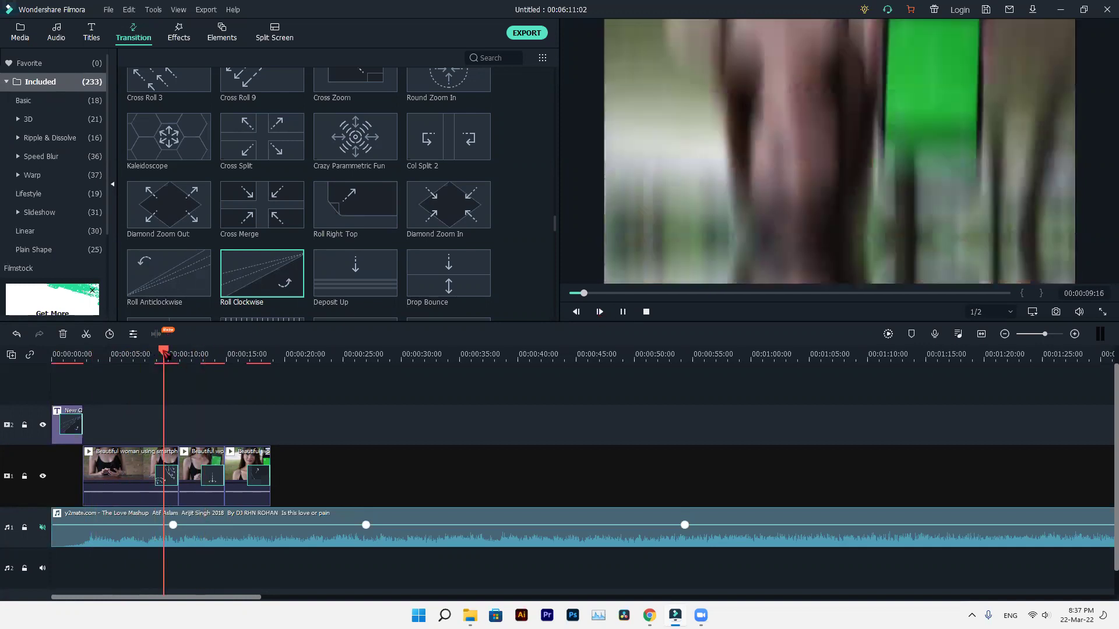
click(155, 354)
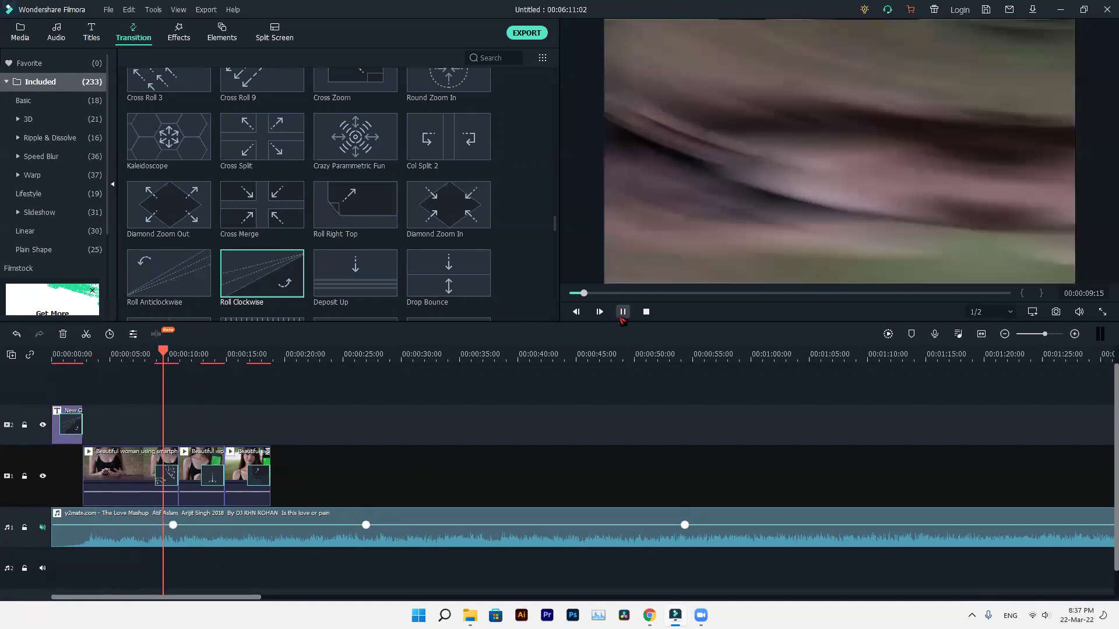
Play through the remaining transitions between the video pieces to the end of the last piece, and browse more transitions.
click(622, 313)
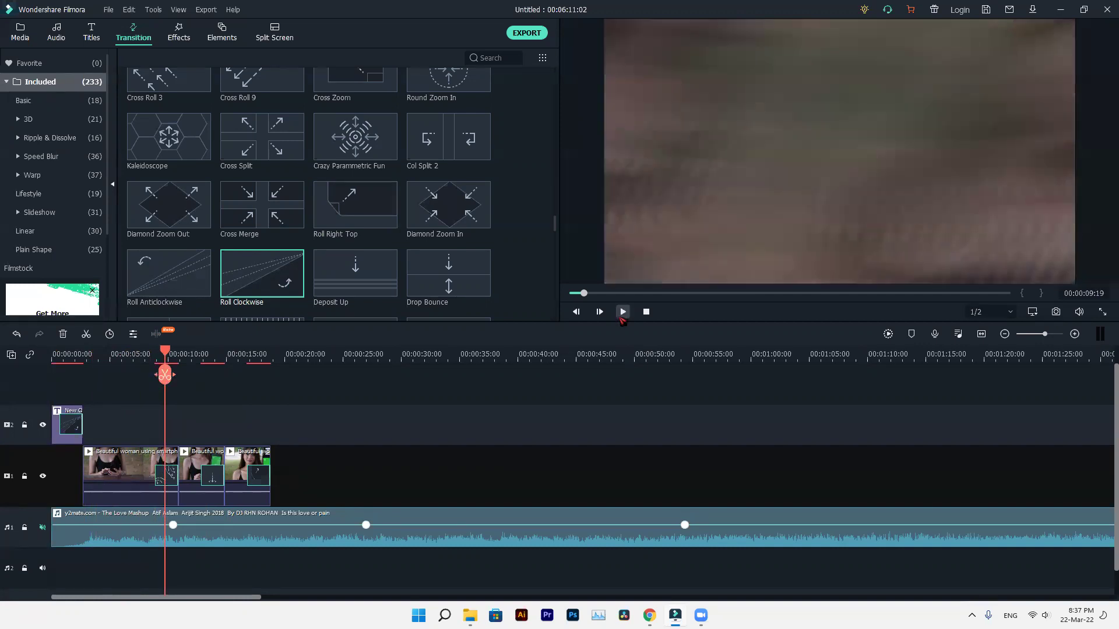
click(622, 312)
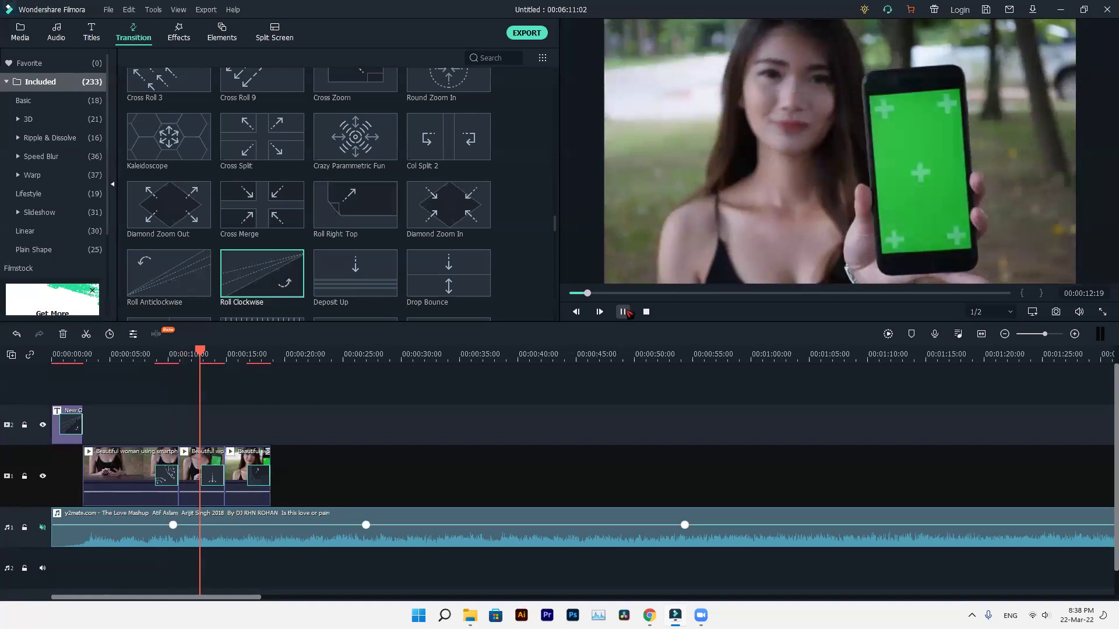
click(623, 311)
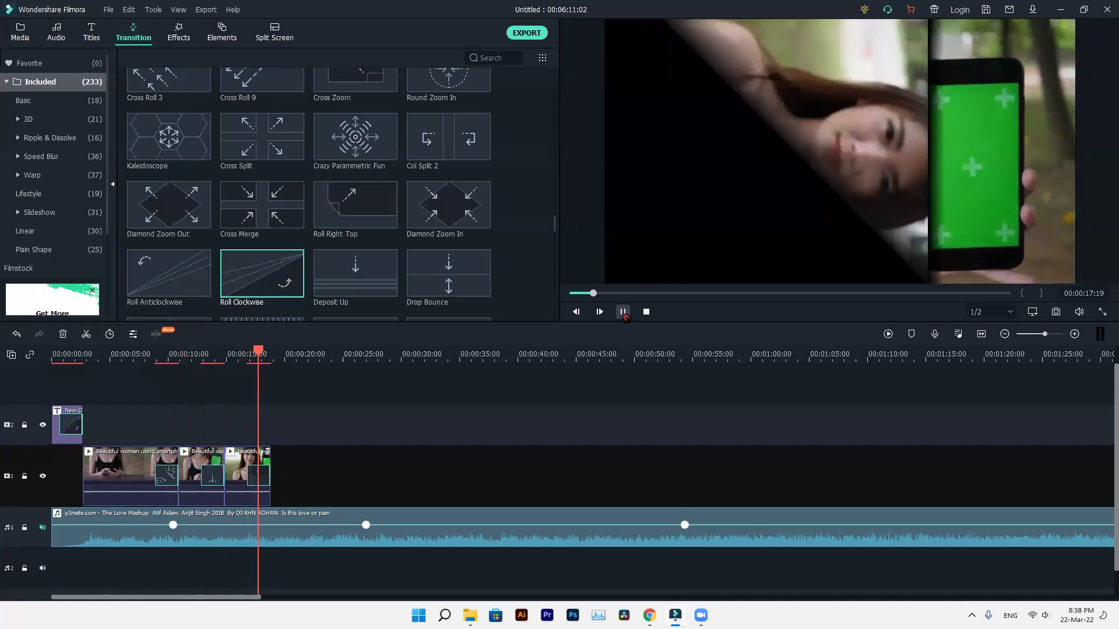
click(623, 312)
click(594, 295)
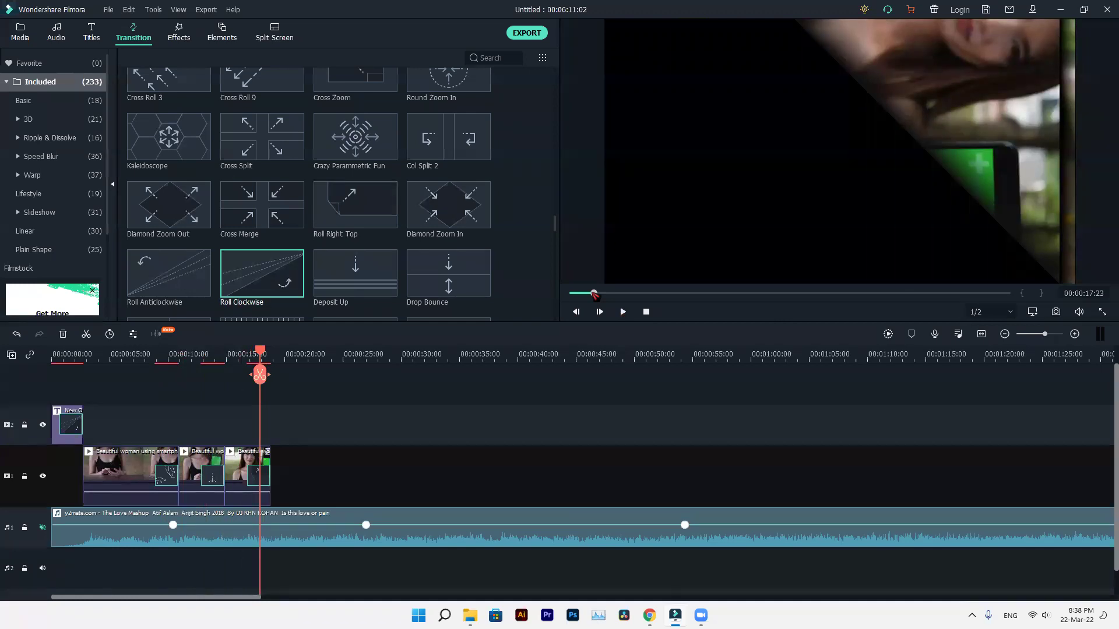
scroll(466, 230, down, 10)
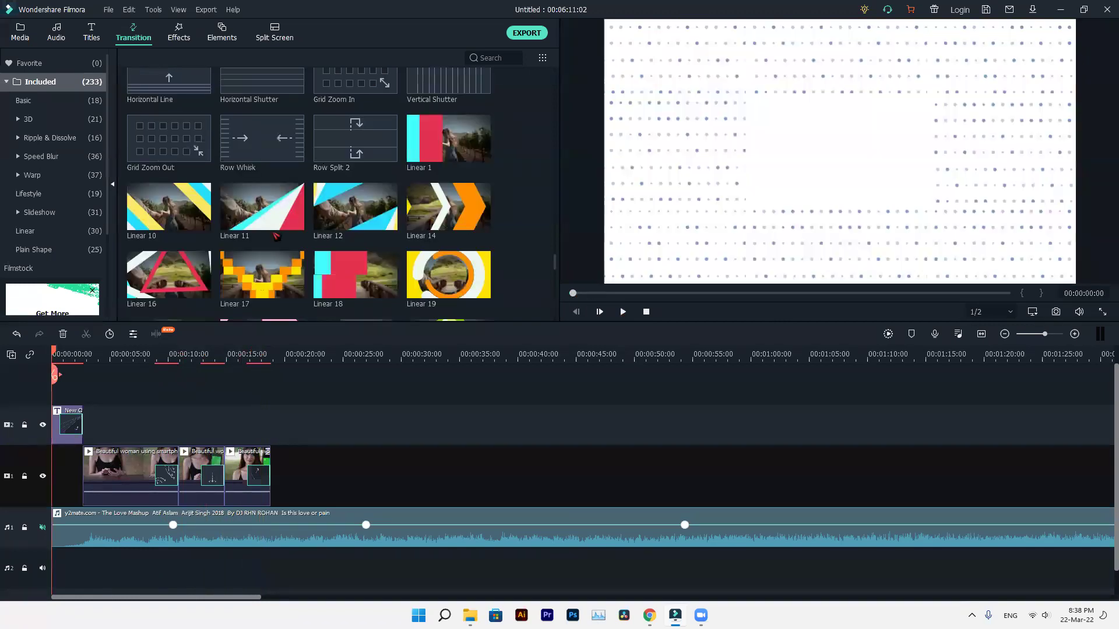
Apply the B&W Film effect to the first video piece and play the timeline to preview it.
click(177, 32)
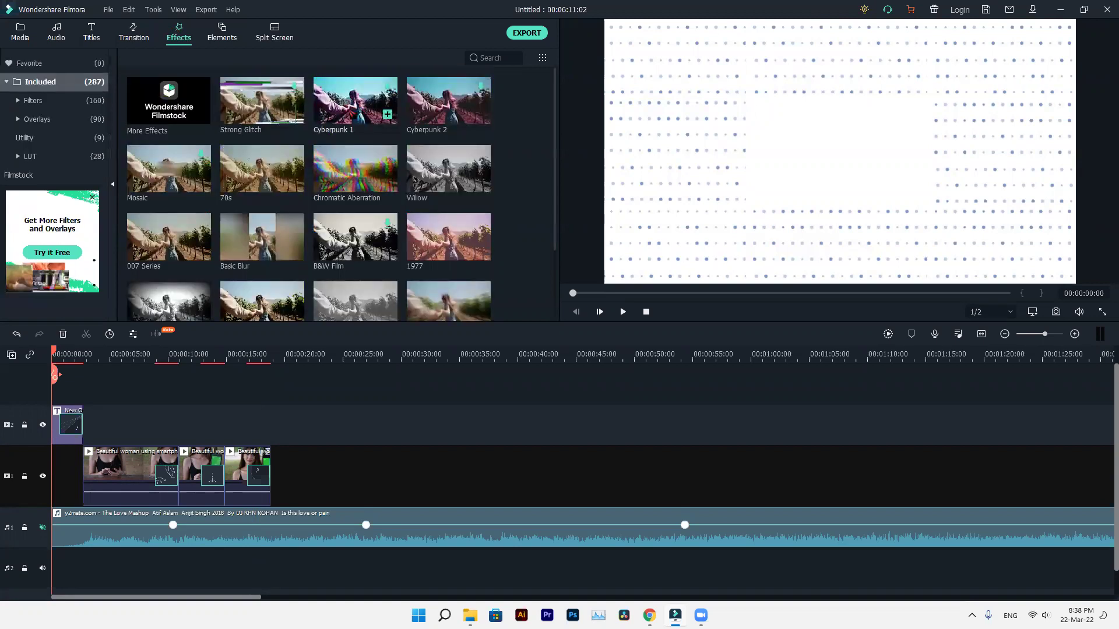
scroll(357, 209, down, 2)
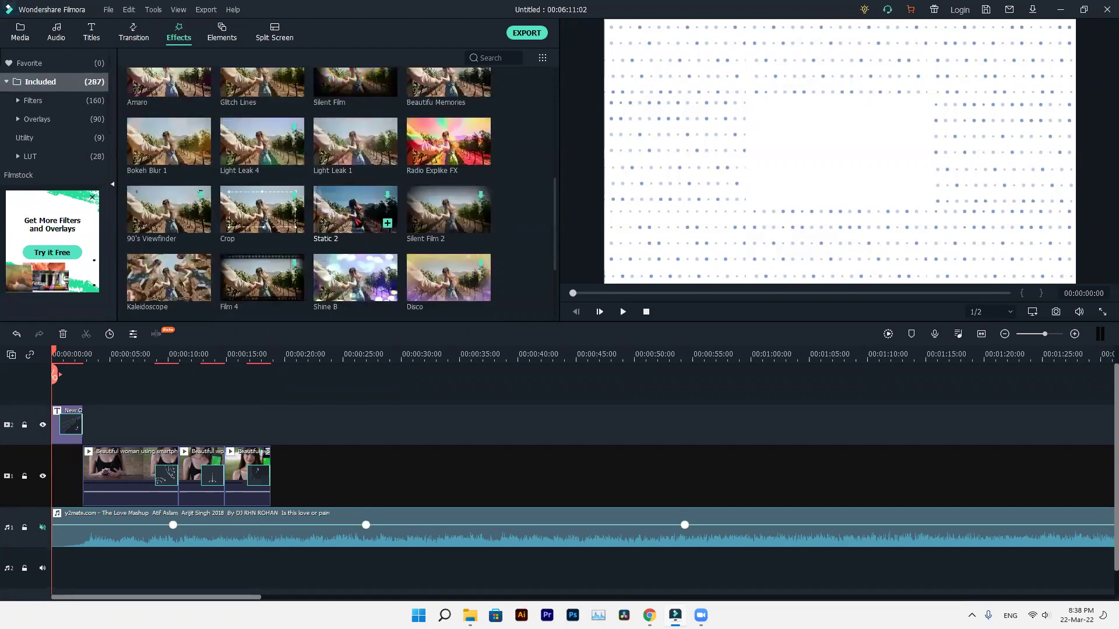
drag(352, 143, 121, 472)
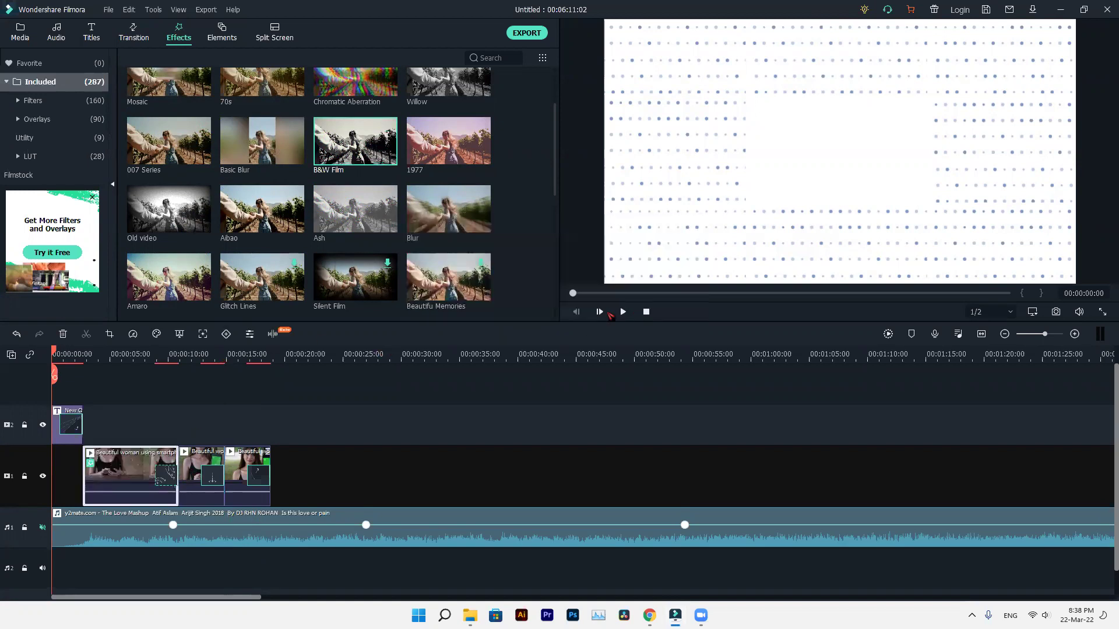
click(622, 313)
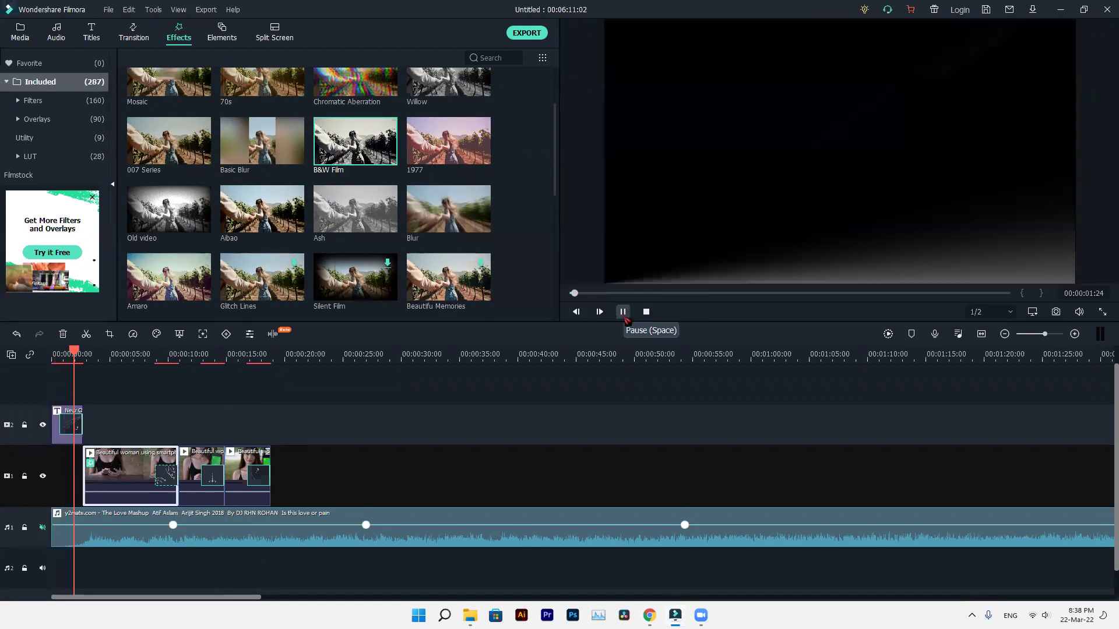
click(625, 316)
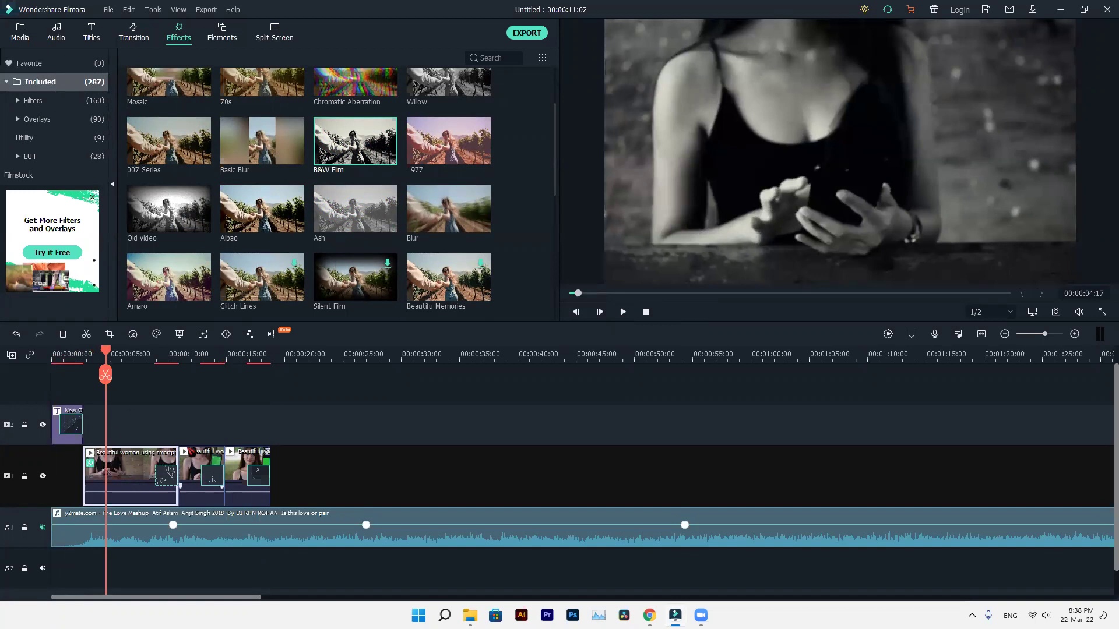
Browse the effects library and its overlay categories, including Bokeh Blurs, View Finder and Tv Static.
scroll(281, 195, down, 5)
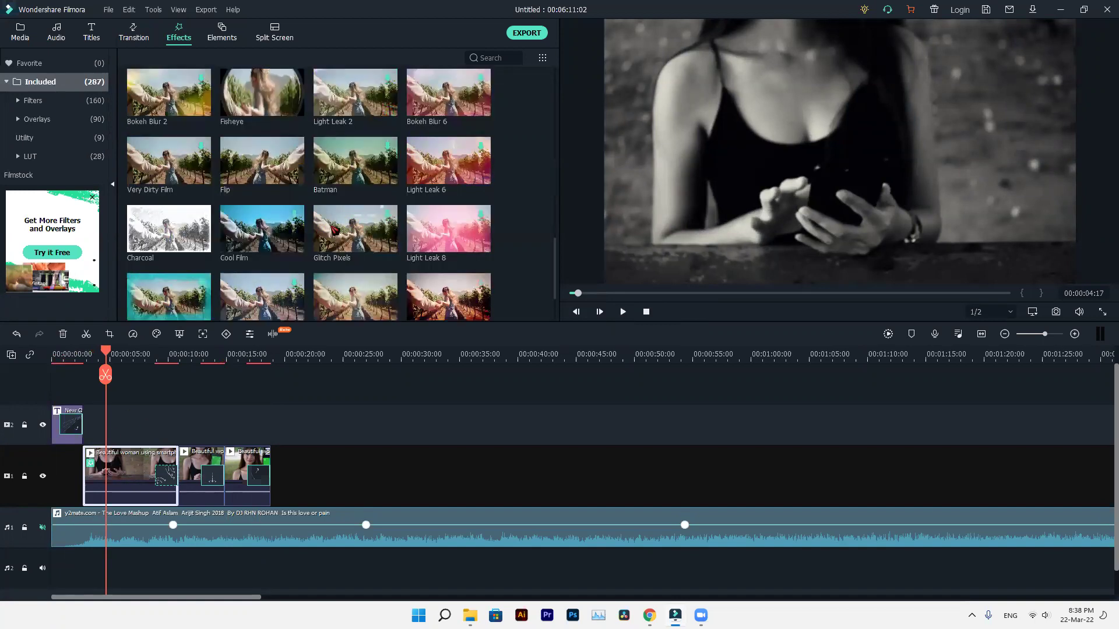
scroll(355, 228, down, 3)
click(54, 126)
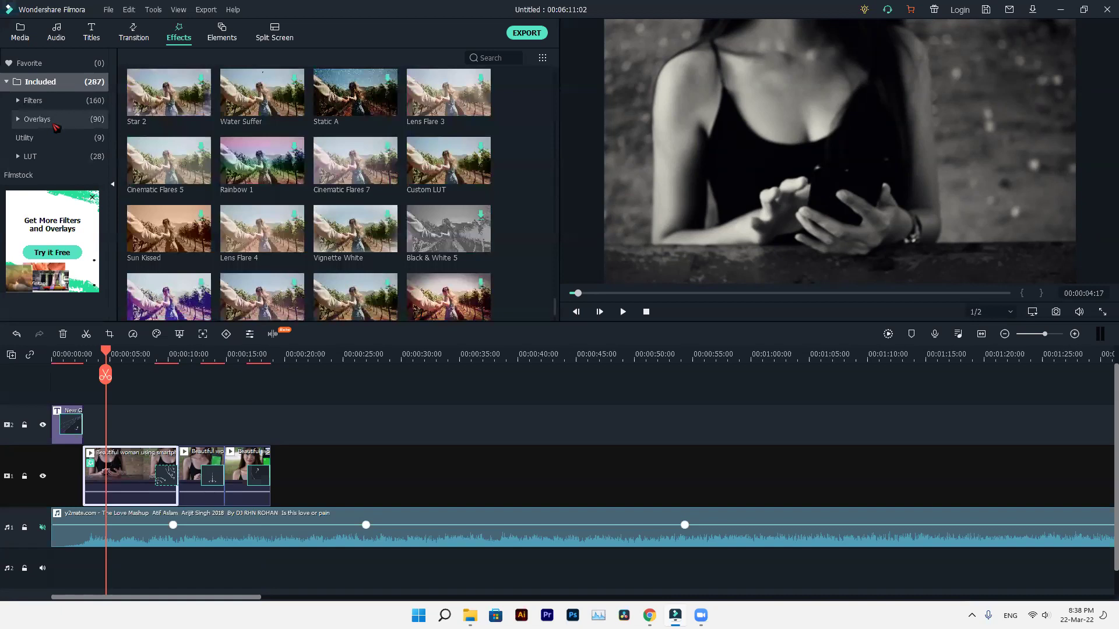
click(46, 157)
click(58, 233)
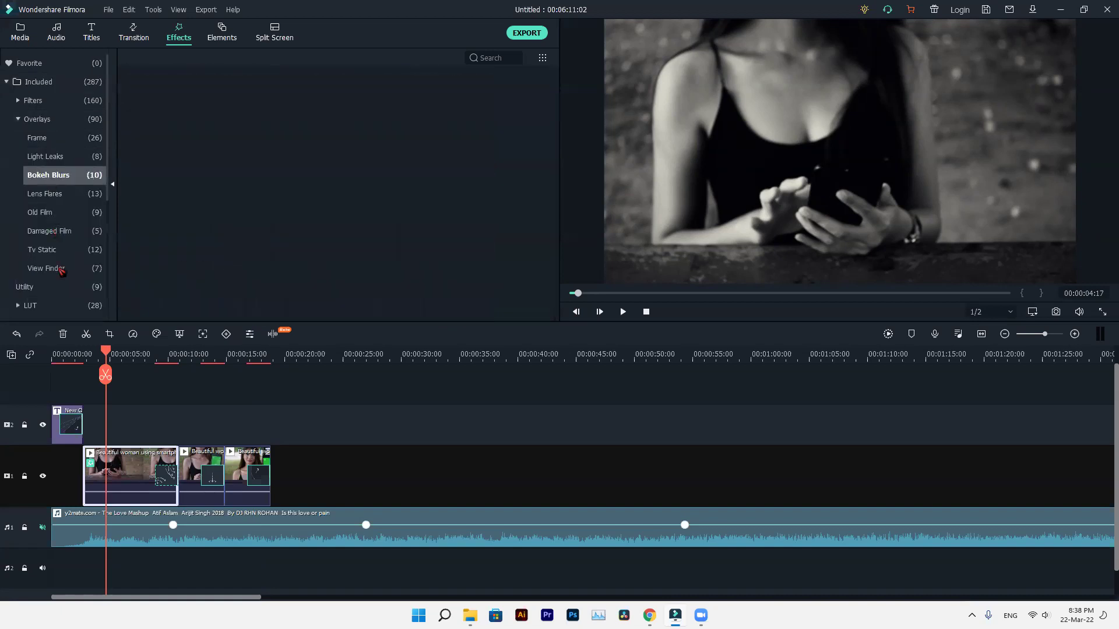
scroll(63, 272, down, 3)
click(52, 120)
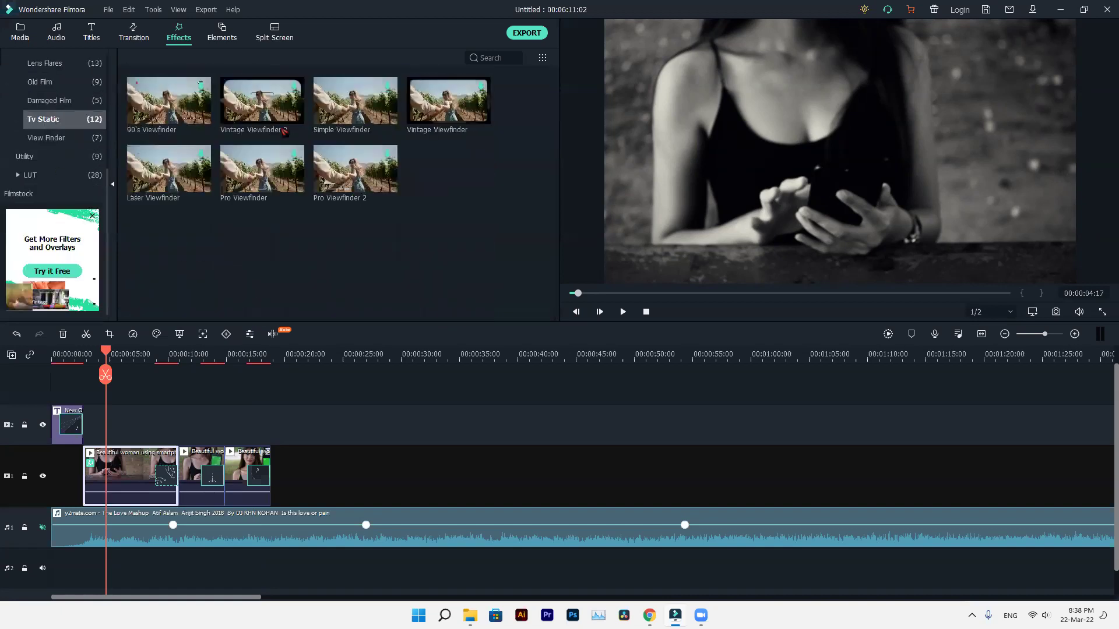
Add the Cut banana AR element to the second video track above the first video piece at the playhead.
click(211, 36)
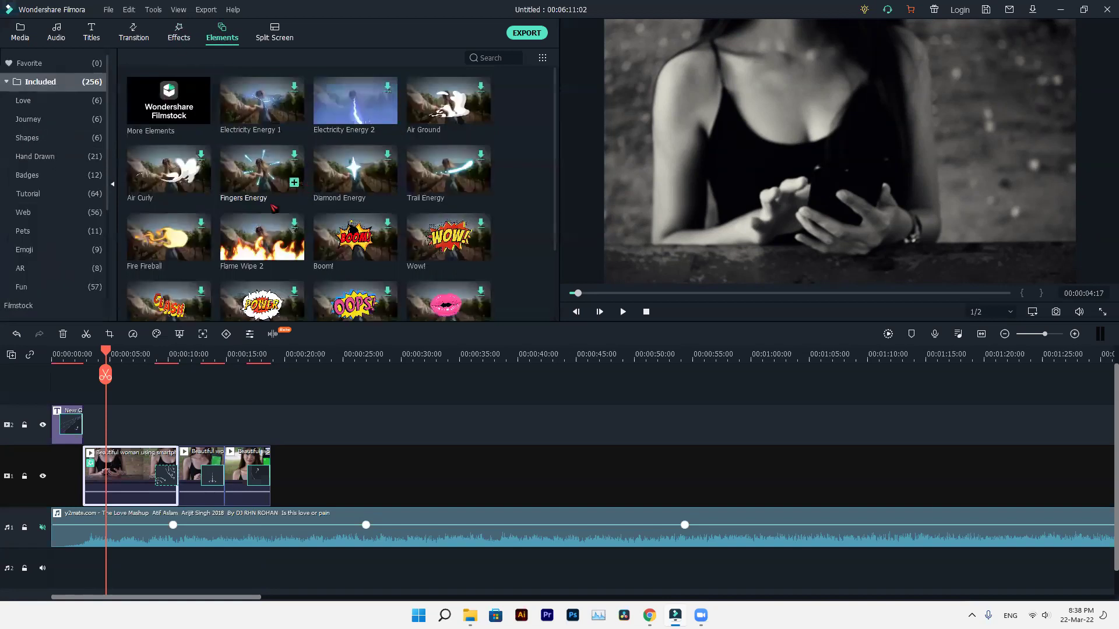
scroll(273, 207, down, 5)
scroll(357, 179, down, 15)
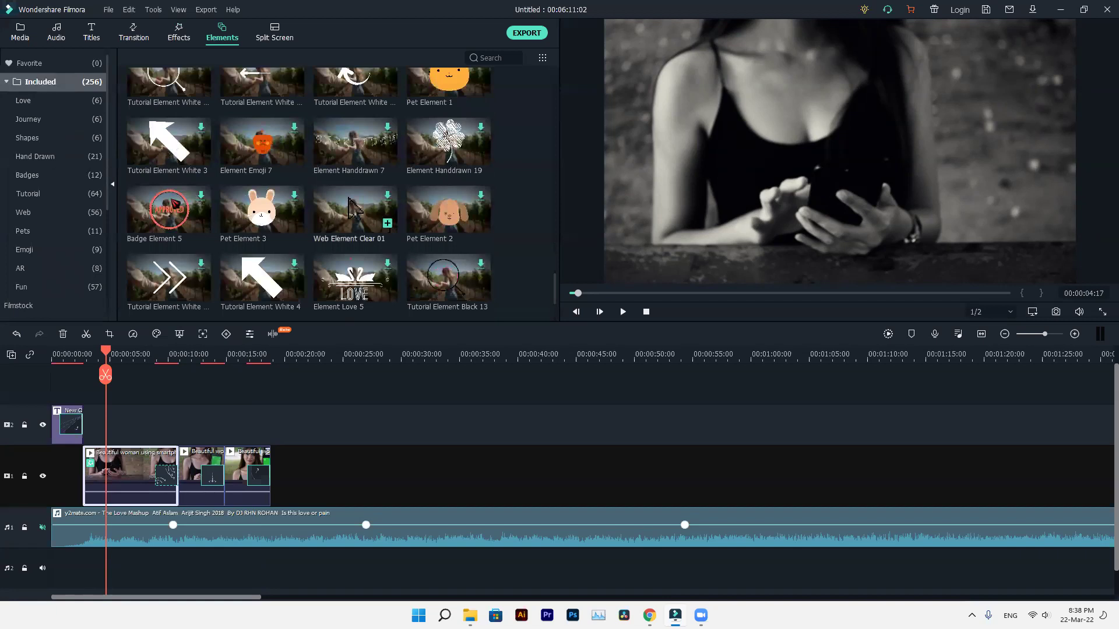
click(41, 211)
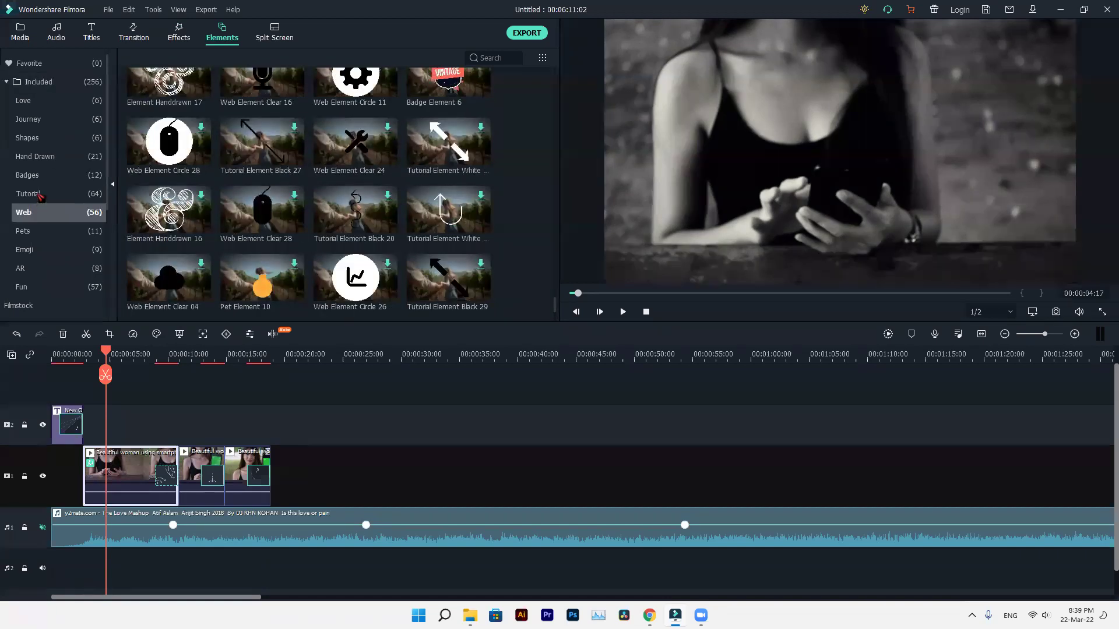
click(58, 268)
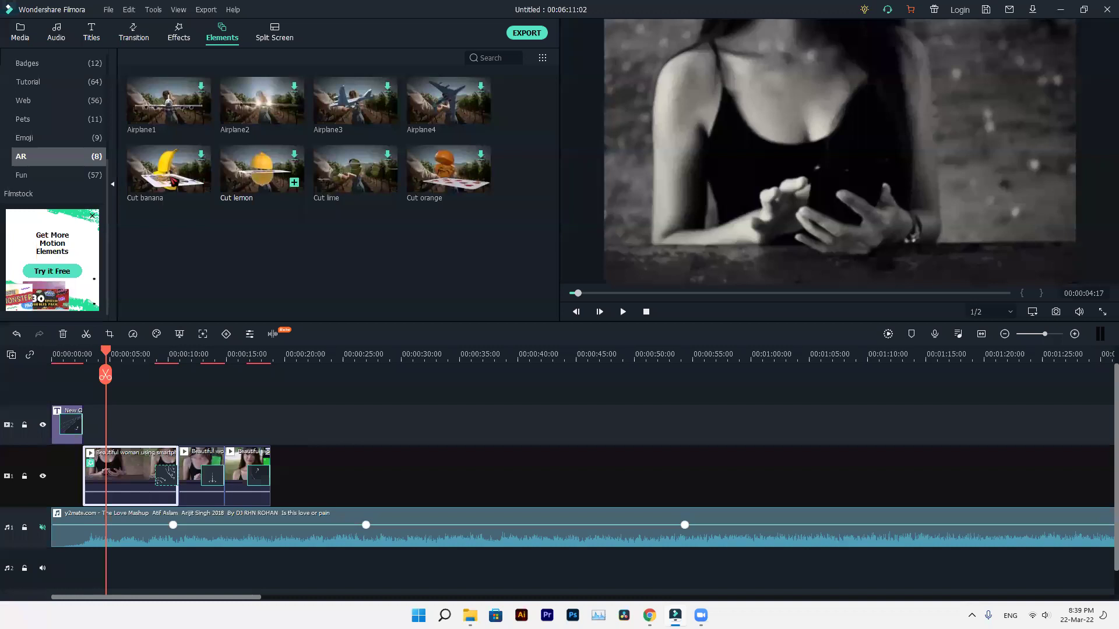
drag(169, 175, 106, 406)
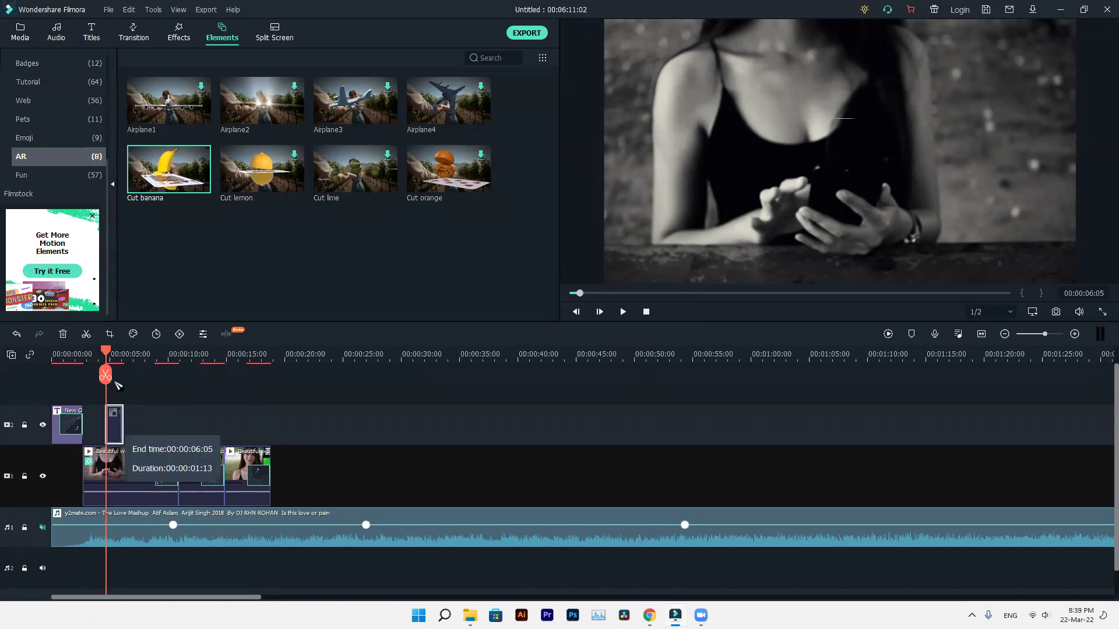
Shrink the Cut banana element to about half size and position it over the woman's hands in the frame.
drag(110, 353, 112, 354)
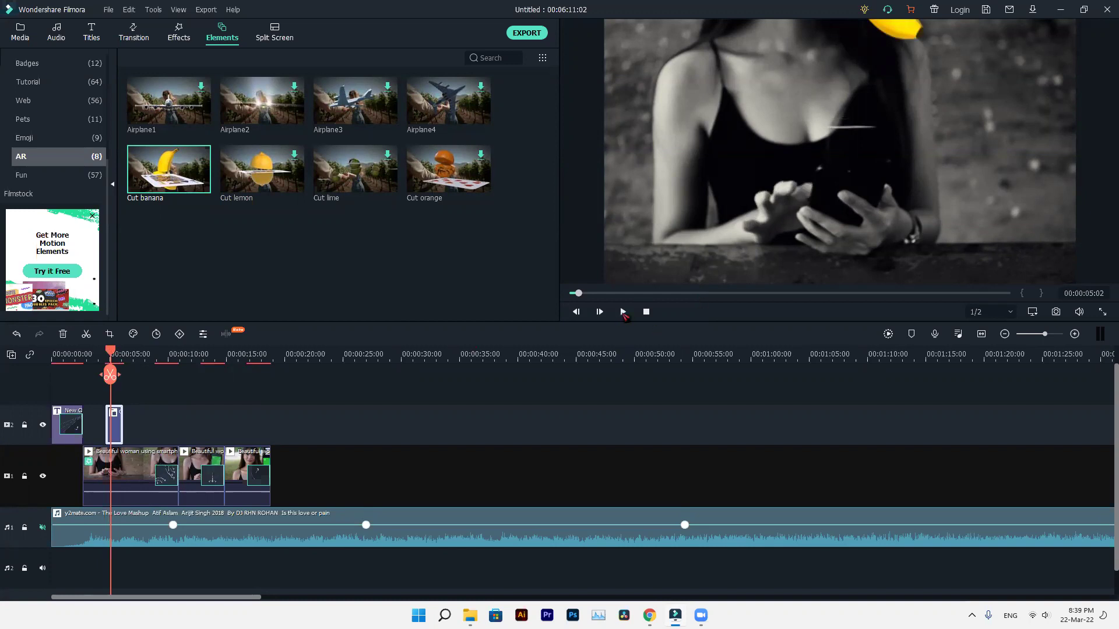
click(623, 312)
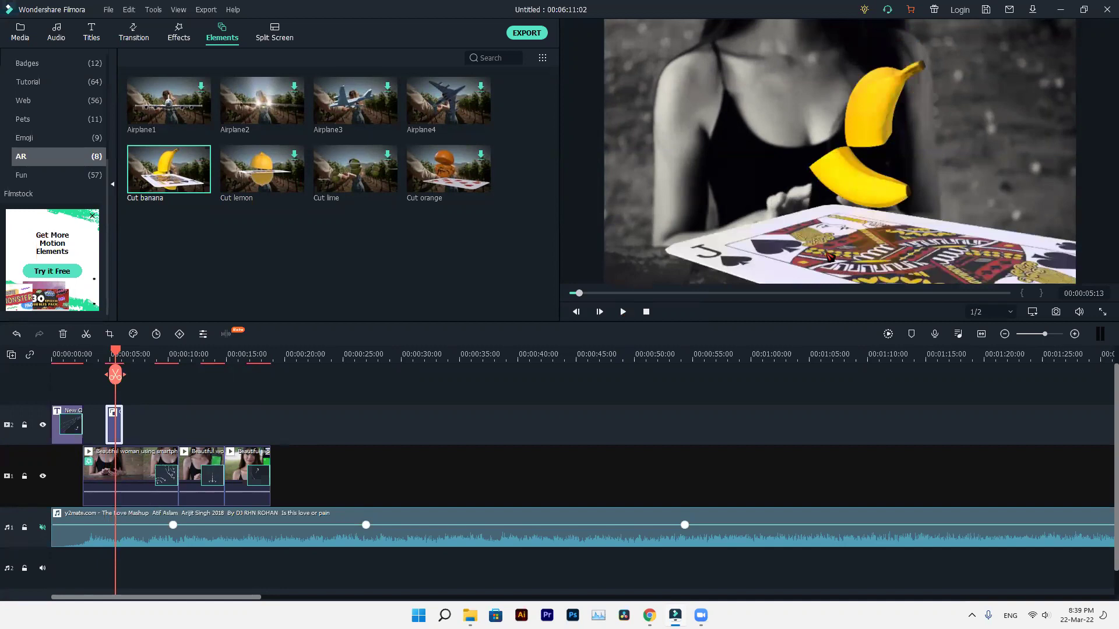
drag(824, 247, 786, 220)
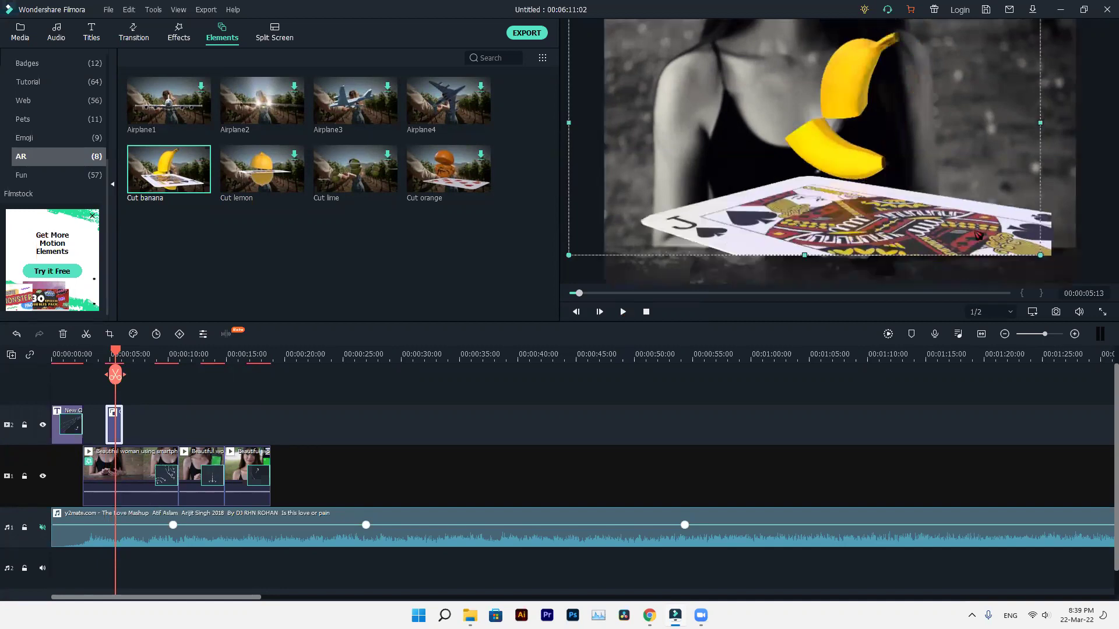
drag(1039, 255, 938, 202)
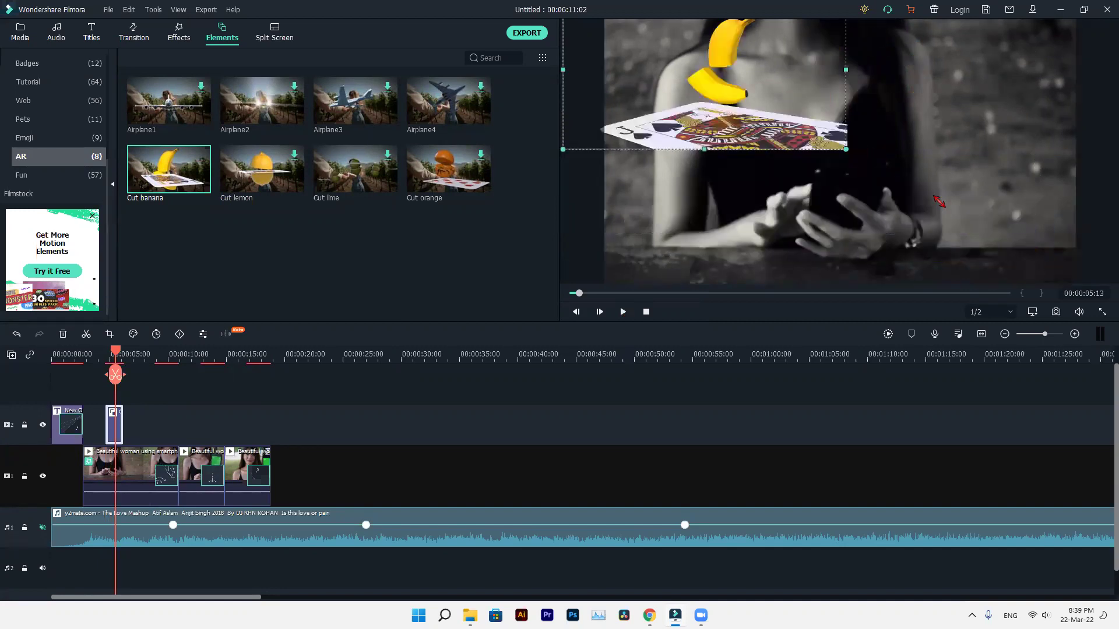
drag(735, 122, 881, 282)
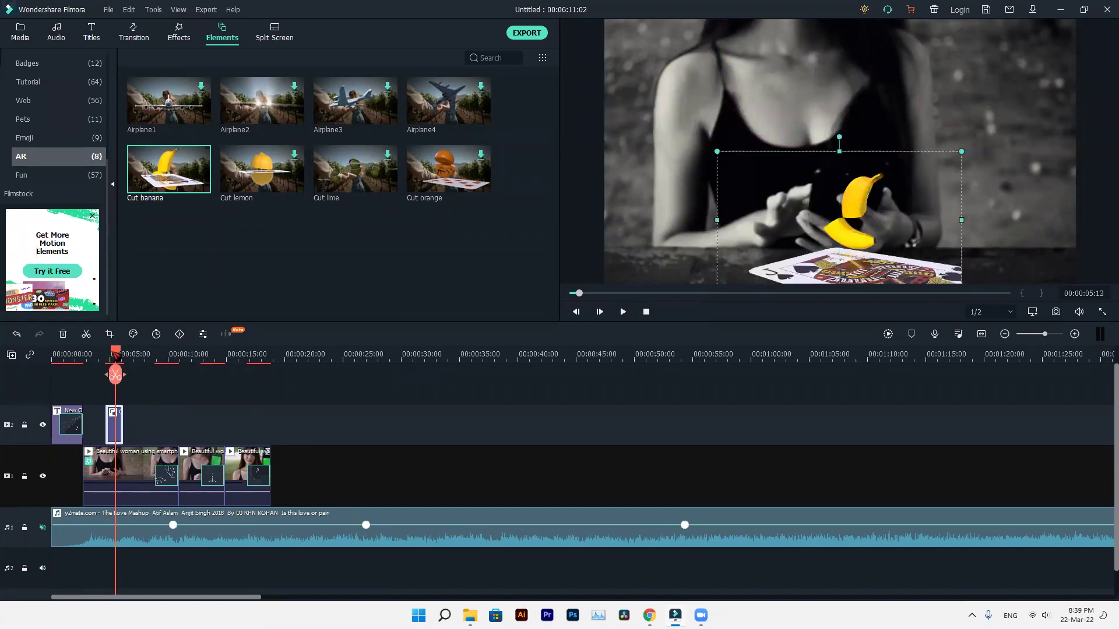
Play the timeline from just before the Cut banana element until it has ended.
click(101, 354)
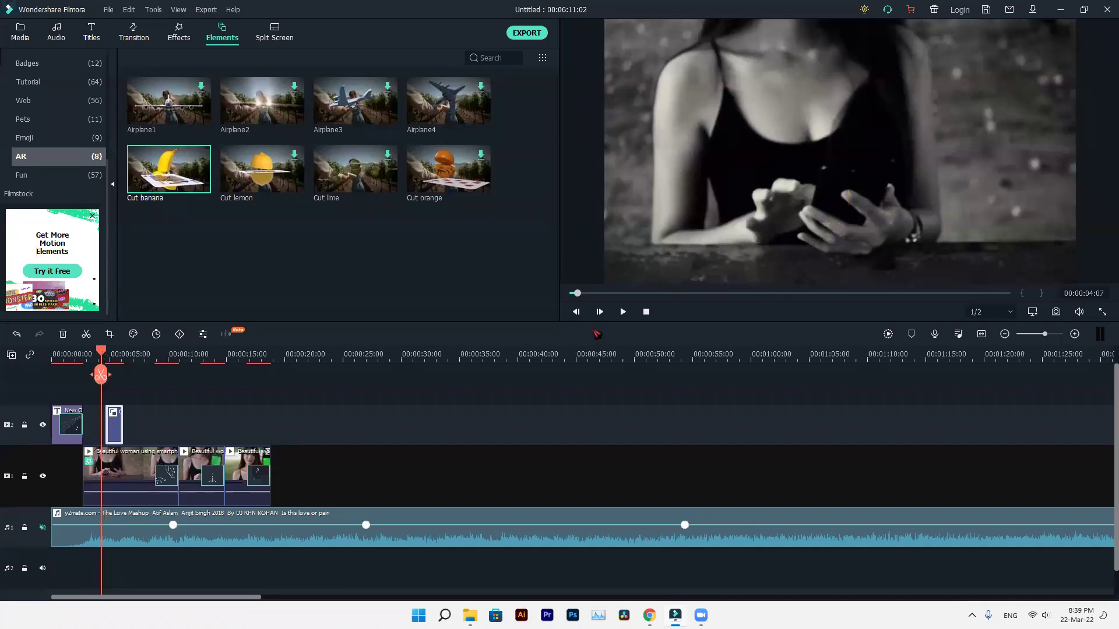
click(623, 313)
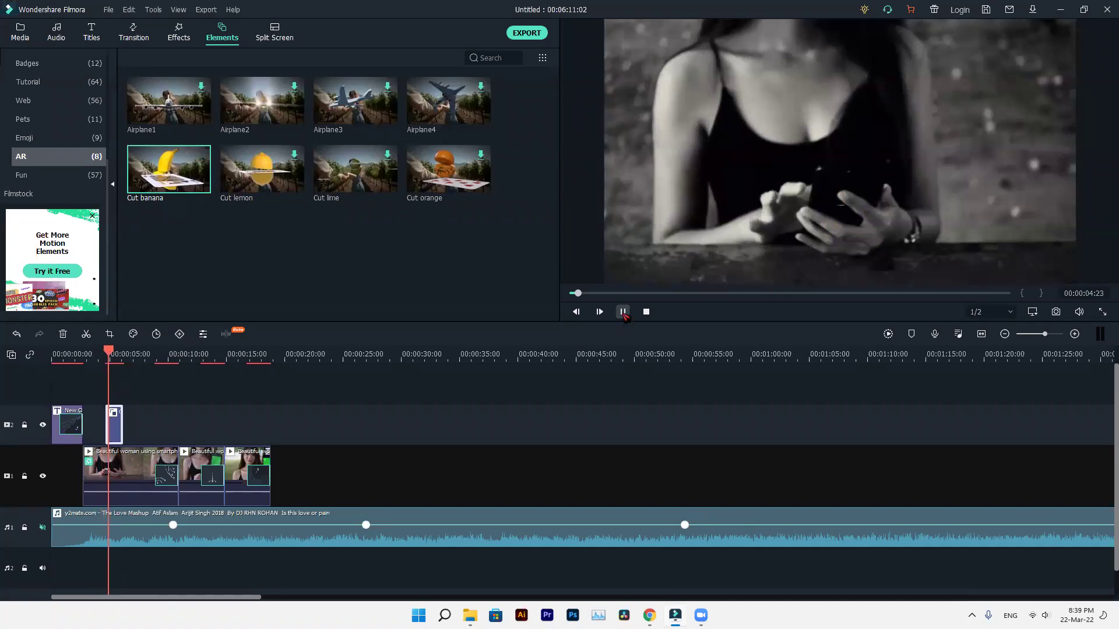
click(623, 312)
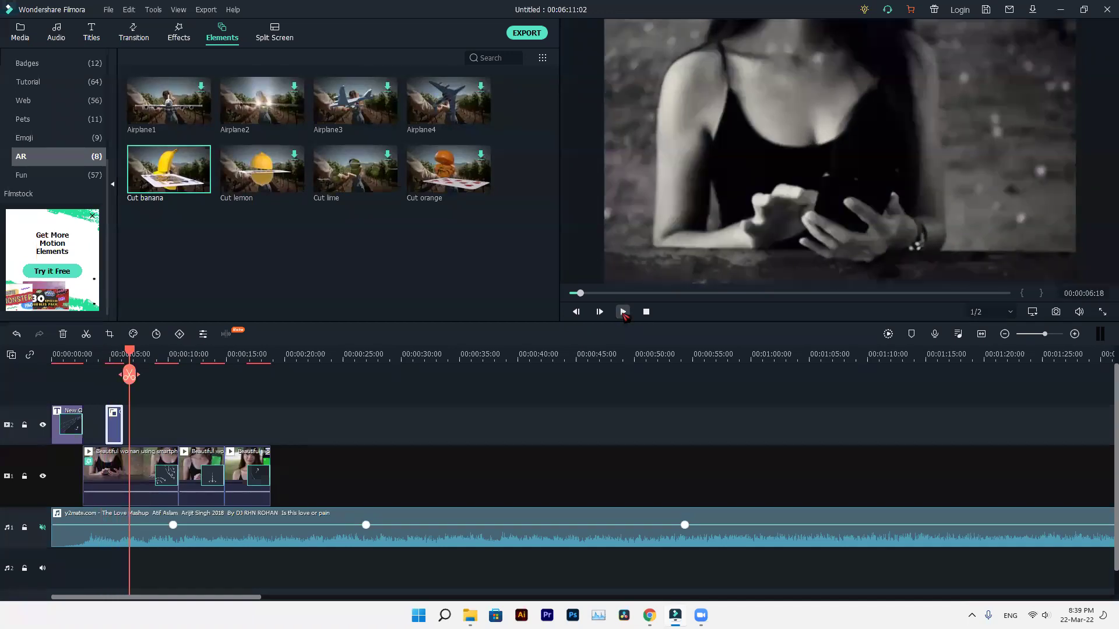
Preview the side-by-side two-pane split screen layout and try to place it on a new track beyond the clips.
click(267, 37)
scroll(257, 203, down, 5)
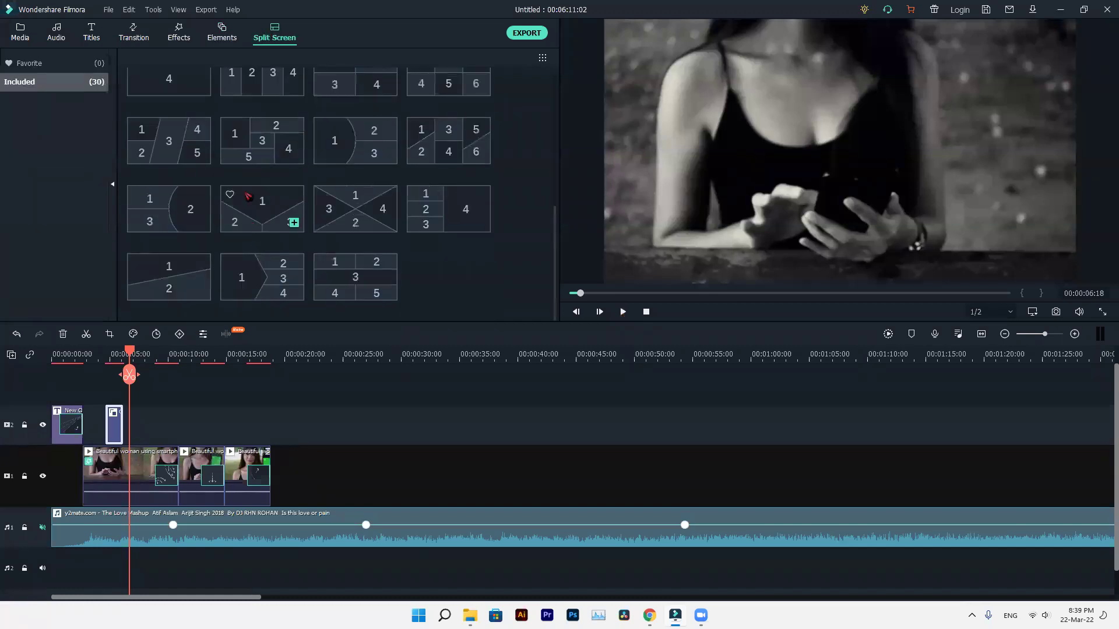
scroll(244, 191, up, 5)
click(260, 111)
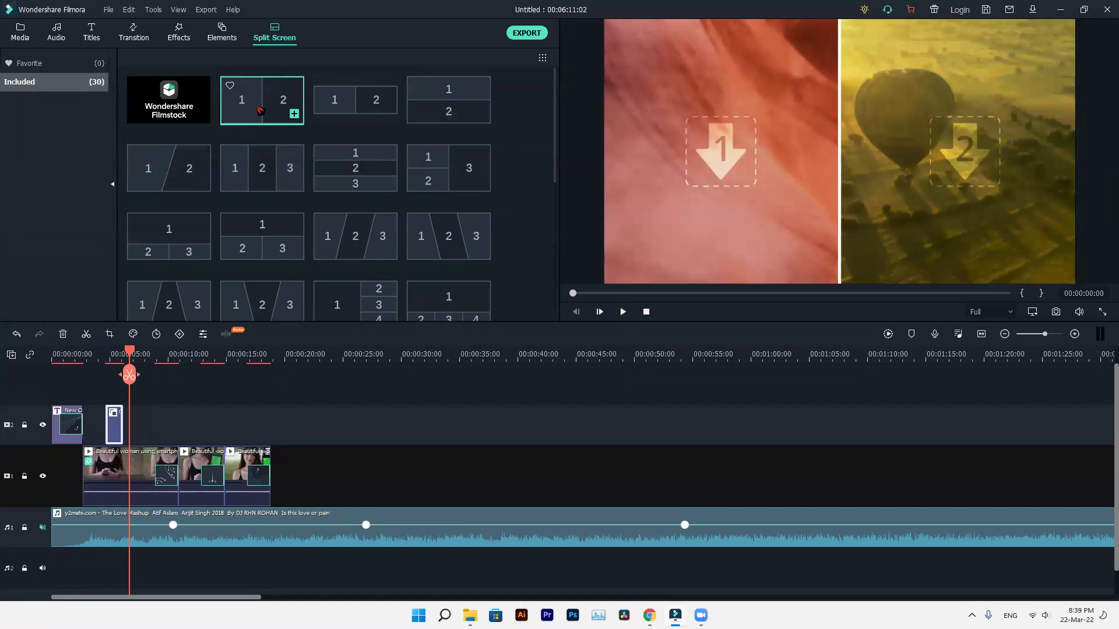
drag(282, 105, 324, 382)
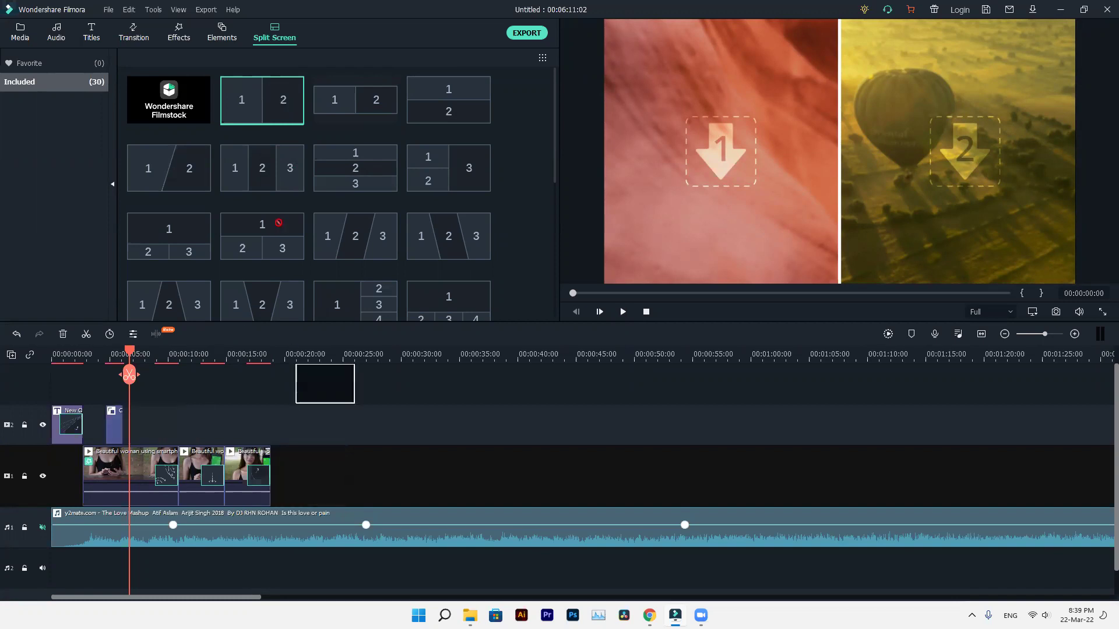
Delete the video pieces, opener title, banana element and audio clip to clear the timeline.
click(231, 478)
key(Delete)
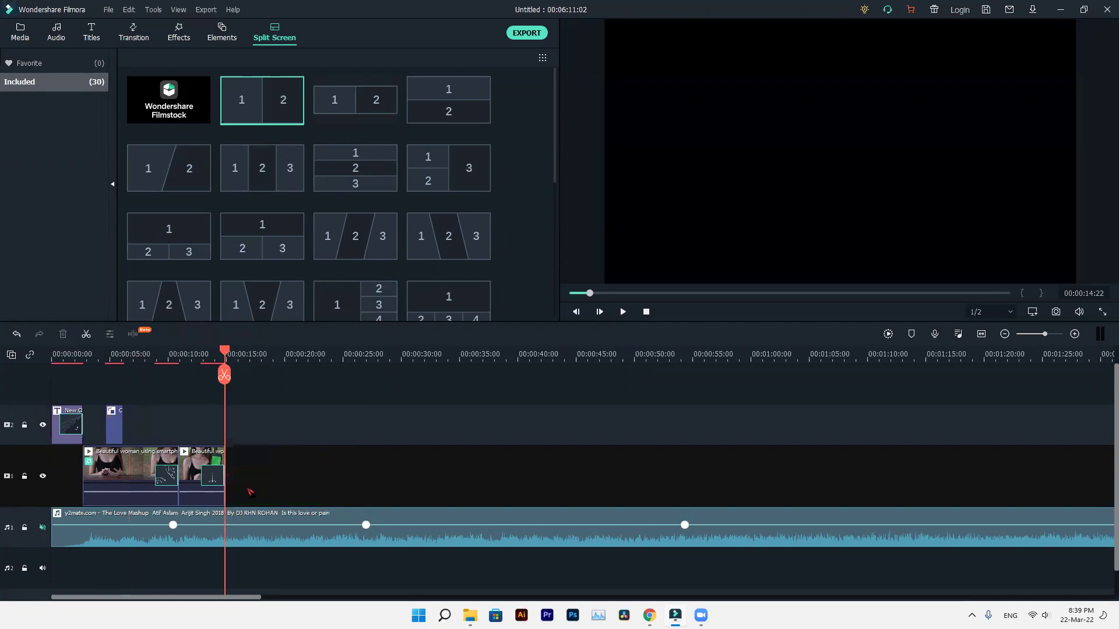
drag(131, 580, 113, 409)
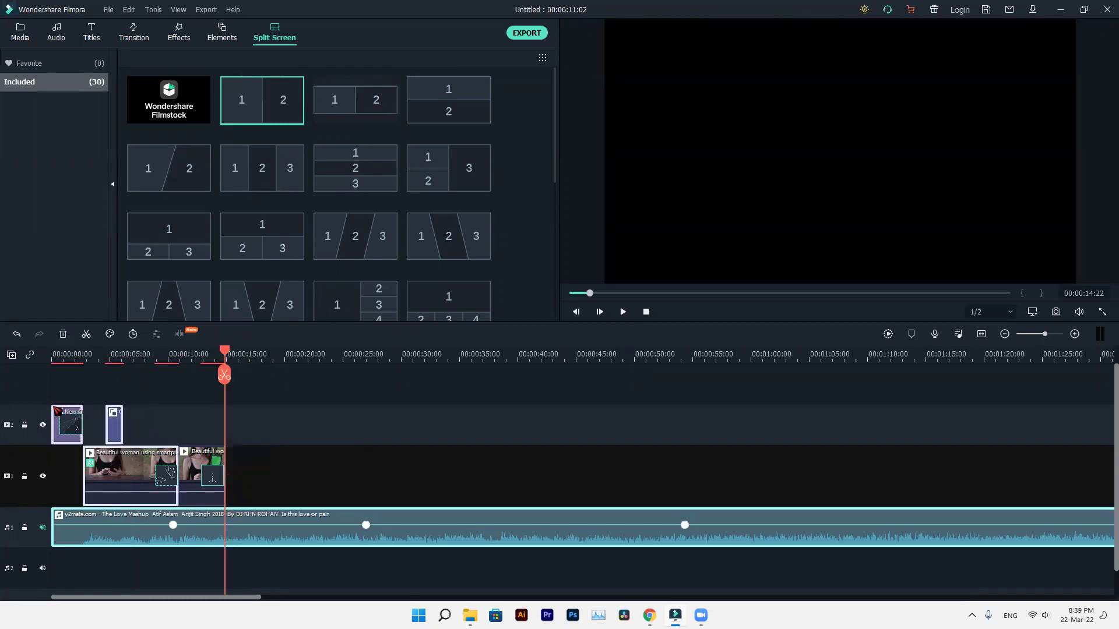
key(Delete)
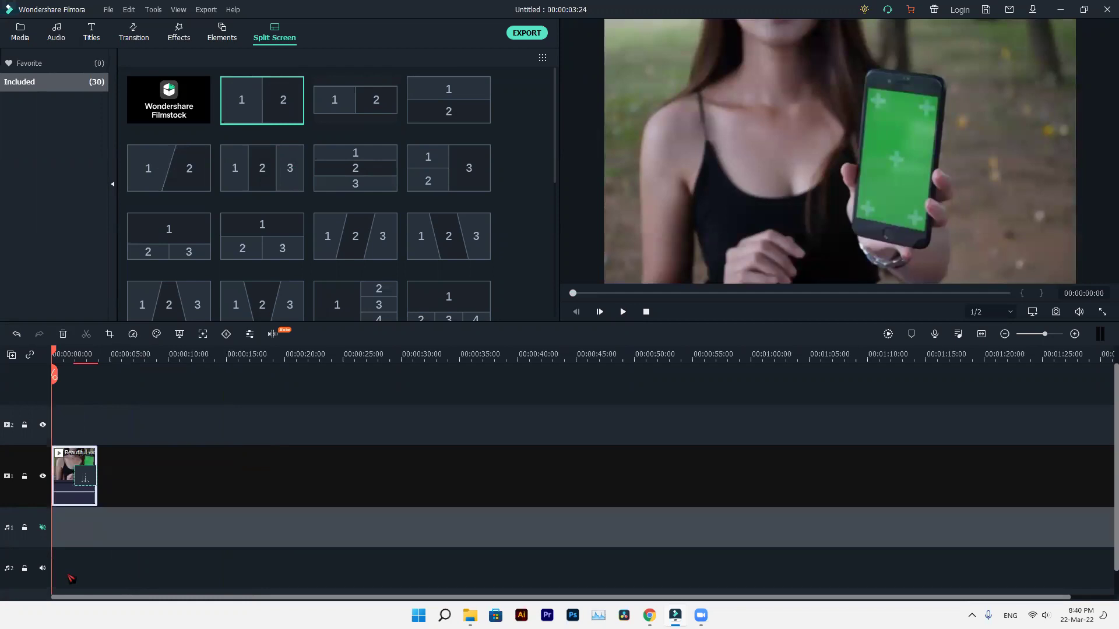
Browse the available split screen layouts.
scroll(262, 224, down, 3)
scroll(384, 263, down, 1)
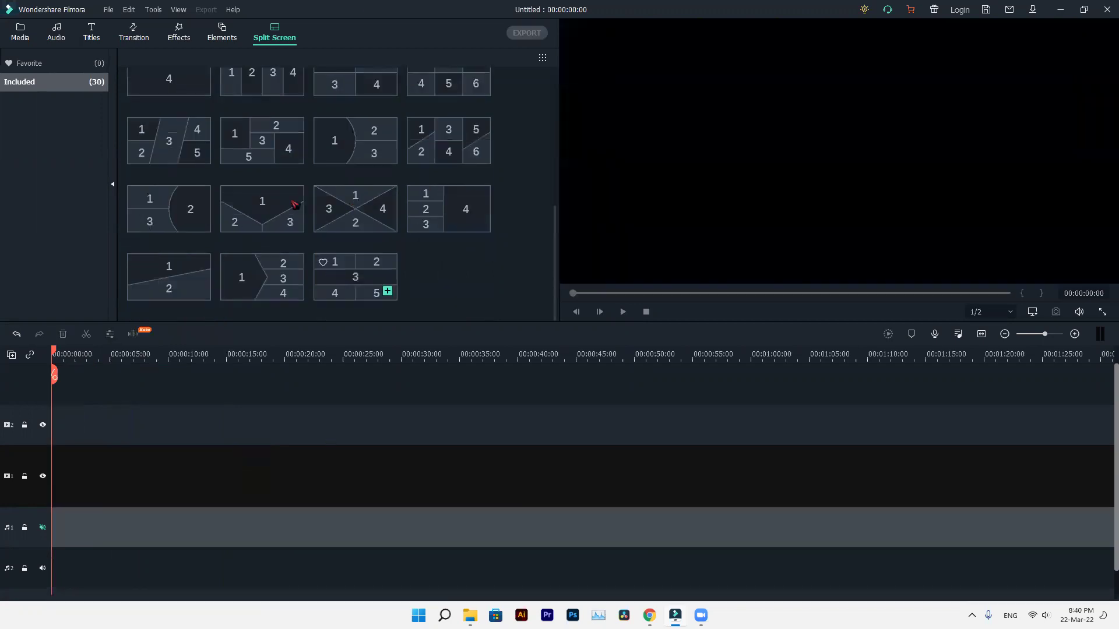
scroll(376, 155, up, 4)
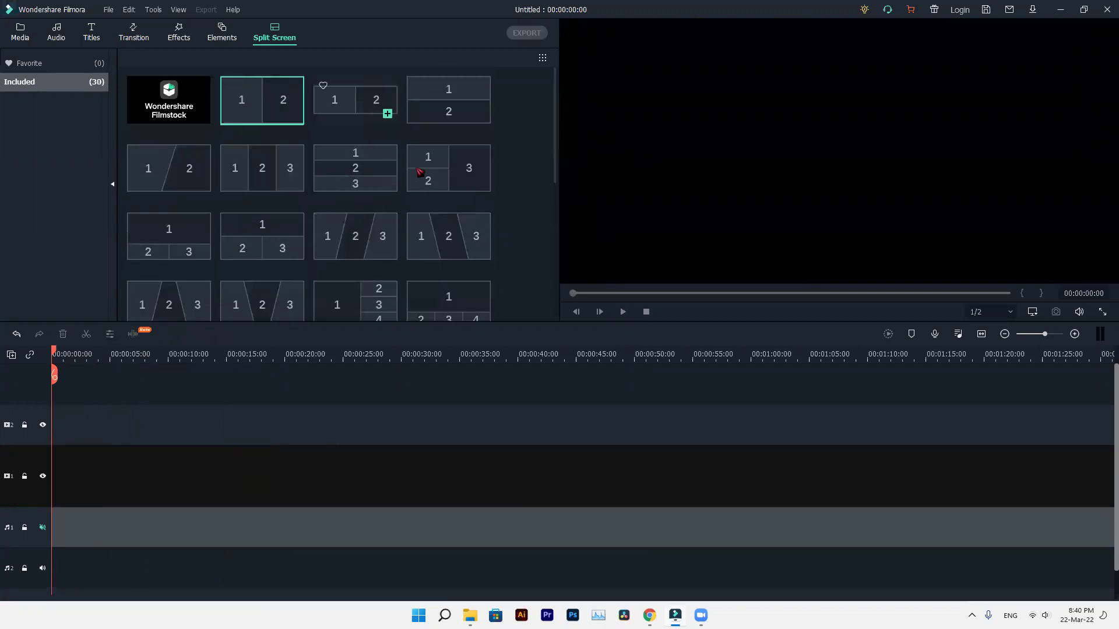
Place the three-pane split screen with one wide pane above two equal panes on the first video track and open it for editing.
drag(265, 238, 72, 485)
double_click(72, 487)
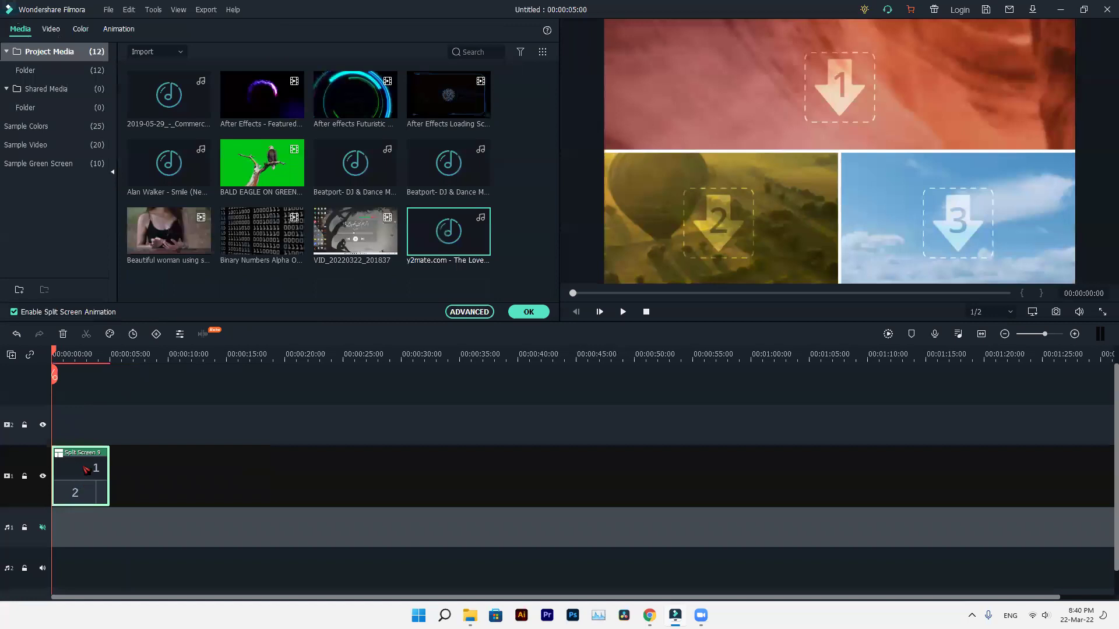
click(765, 96)
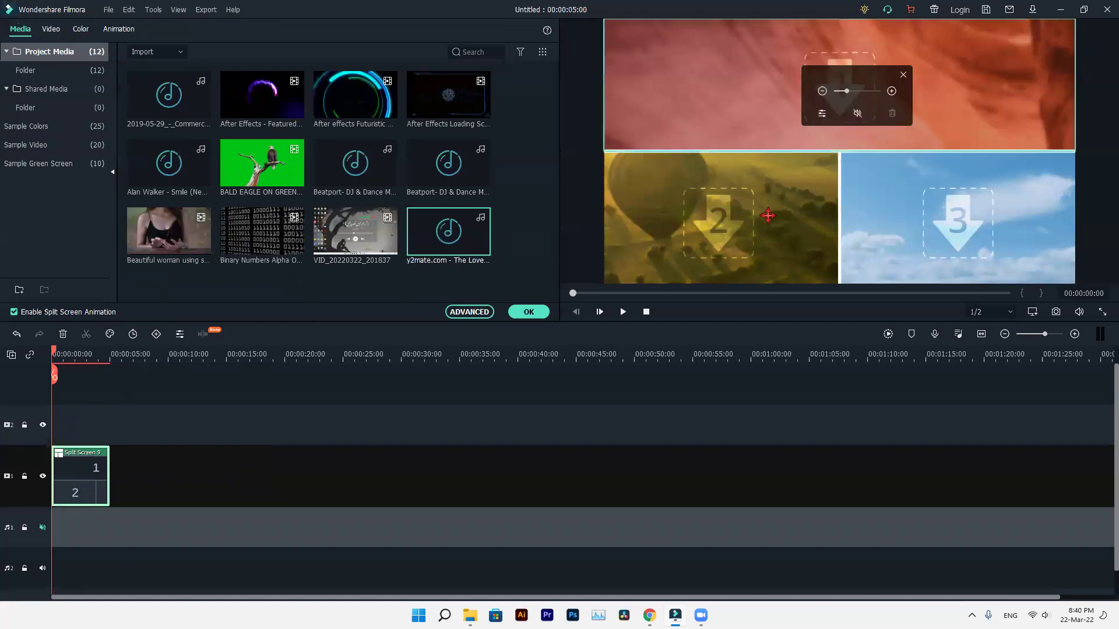
click(948, 213)
Fill pane 1 with the Beautiful woman clip and scale it down until its full width fits in the pane.
click(169, 233)
drag(761, 112, 833, 93)
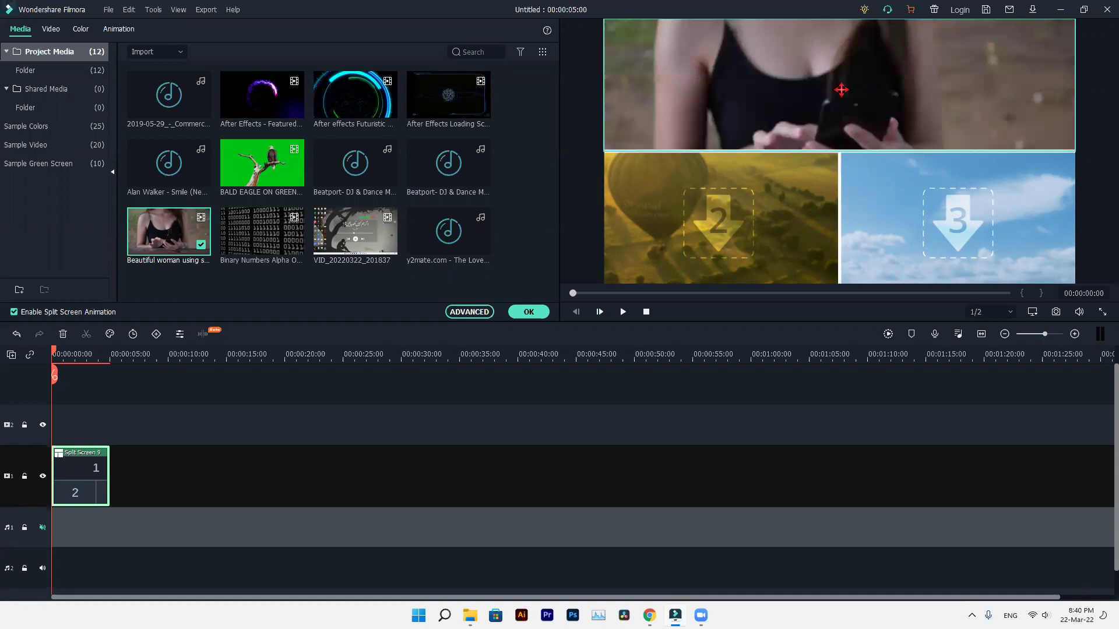
click(842, 91)
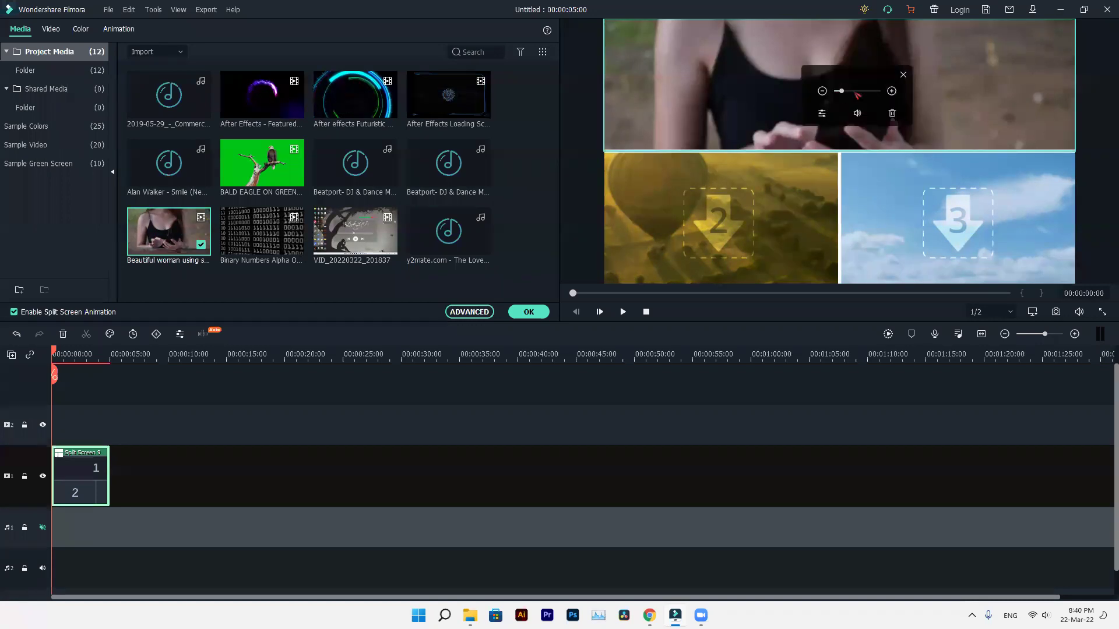
drag(841, 91, 843, 92)
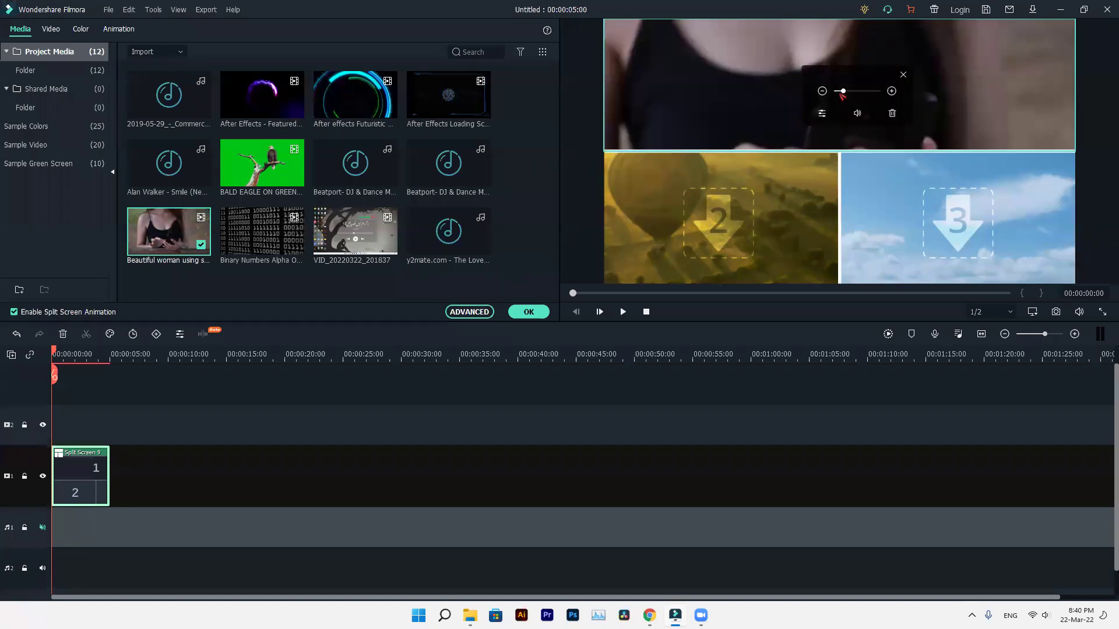
click(842, 92)
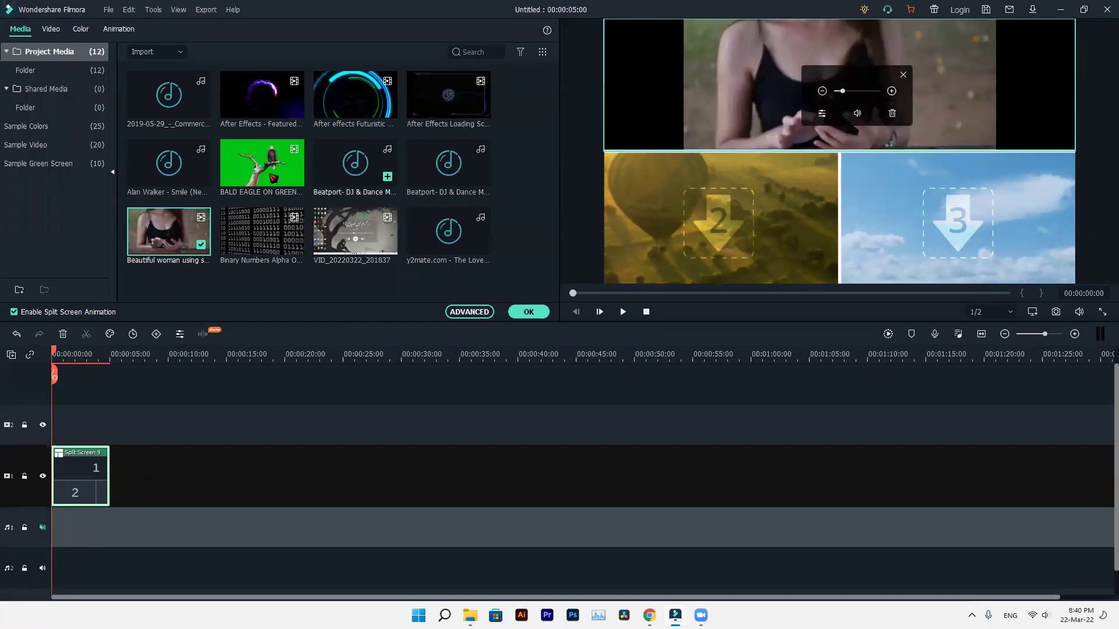
Fill pane 2 with the BALD EAGLE ON GREEN SCREEN clip and scale it down slightly.
drag(273, 174, 688, 233)
right_click(688, 232)
click(710, 226)
right_click(707, 222)
click(843, 96)
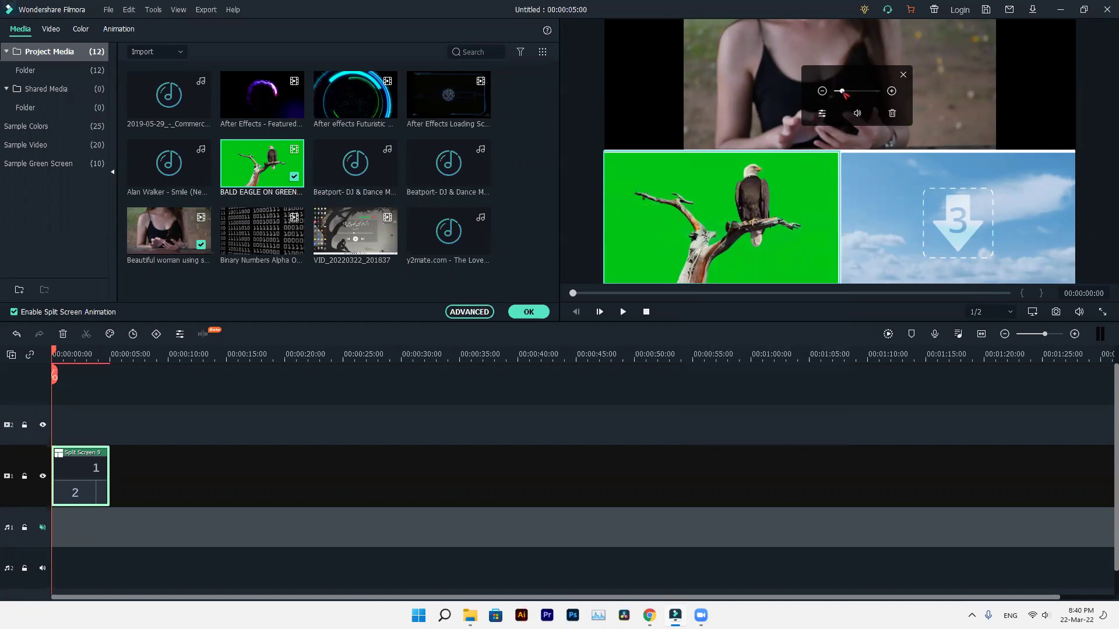
Fill pane 3 with the Binary Numbers Alpha Overlay clip and adjust its zoom to a smaller scale.
click(919, 216)
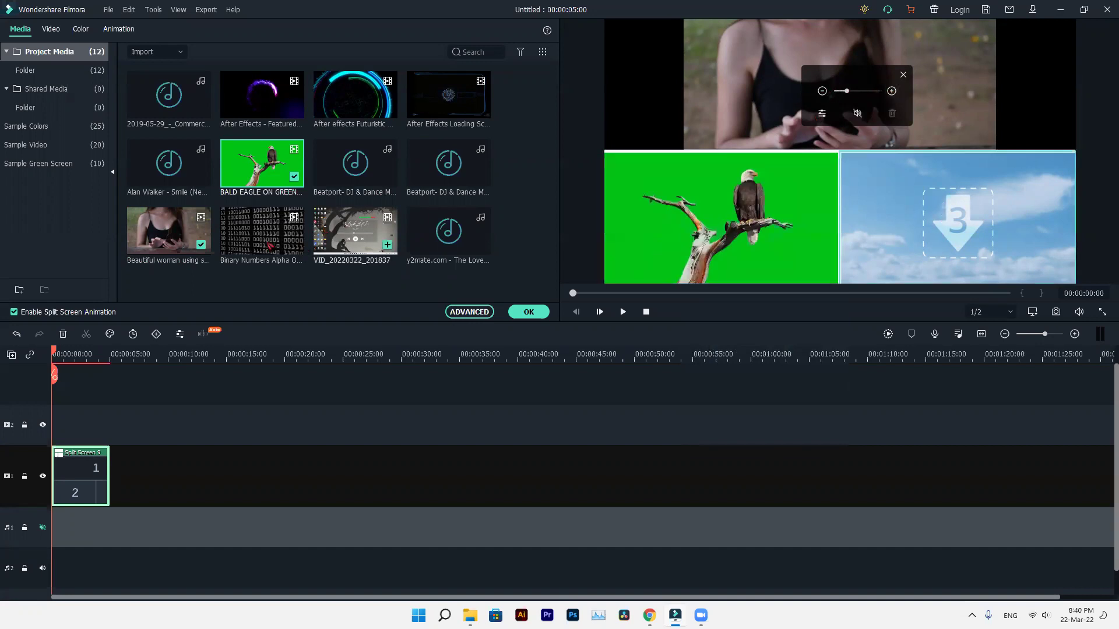
drag(270, 246, 873, 222)
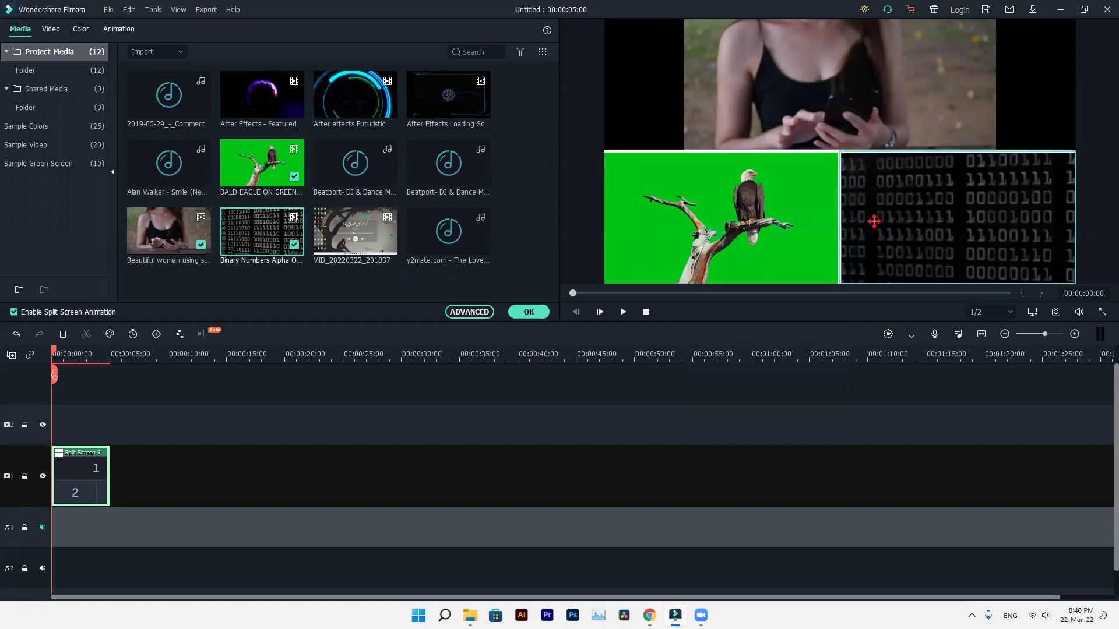
click(874, 221)
click(822, 90)
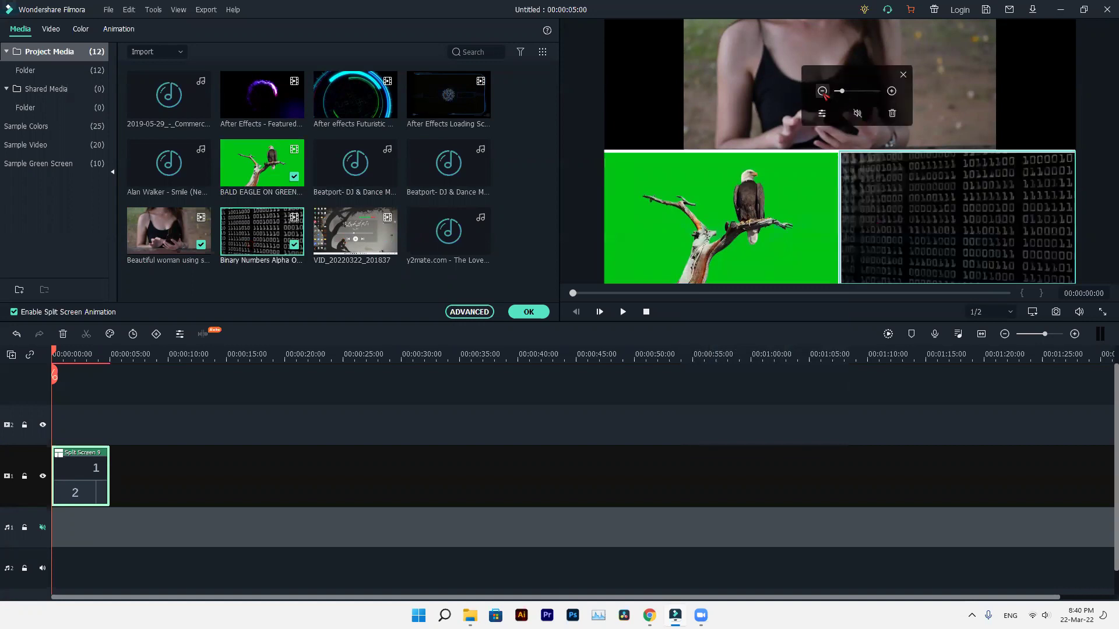
click(892, 91)
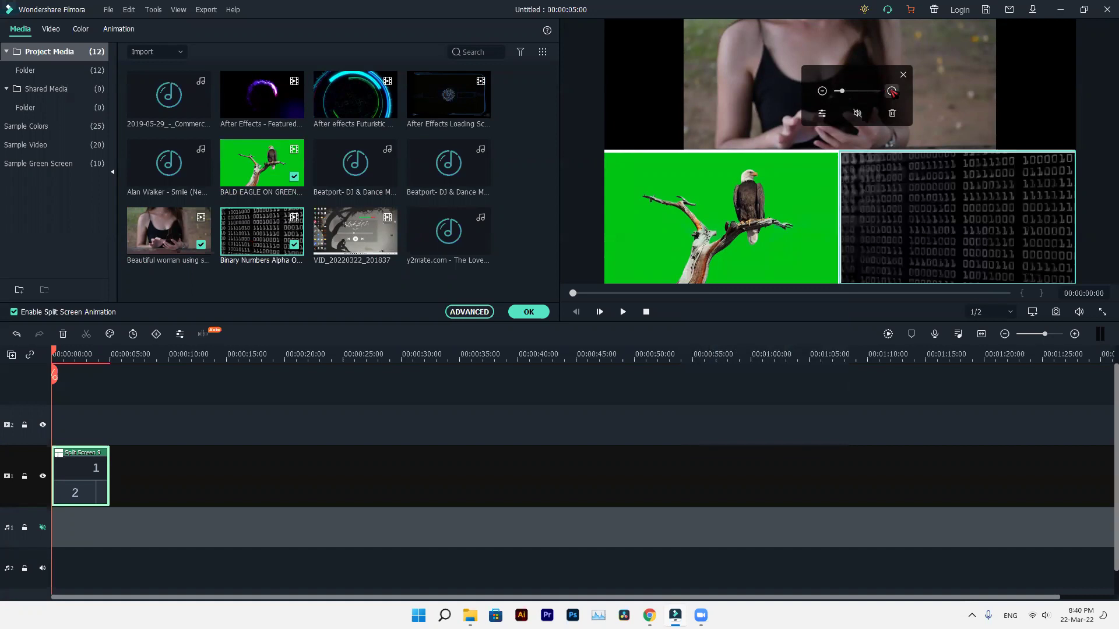
Play the filled split screen from its start to its end.
click(111, 469)
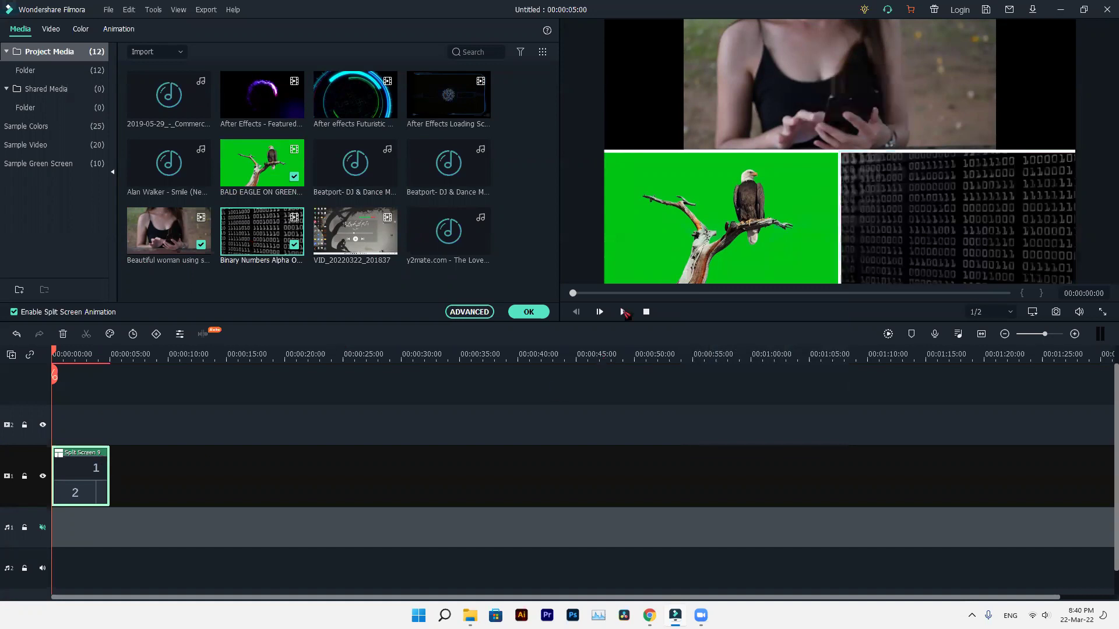
click(623, 312)
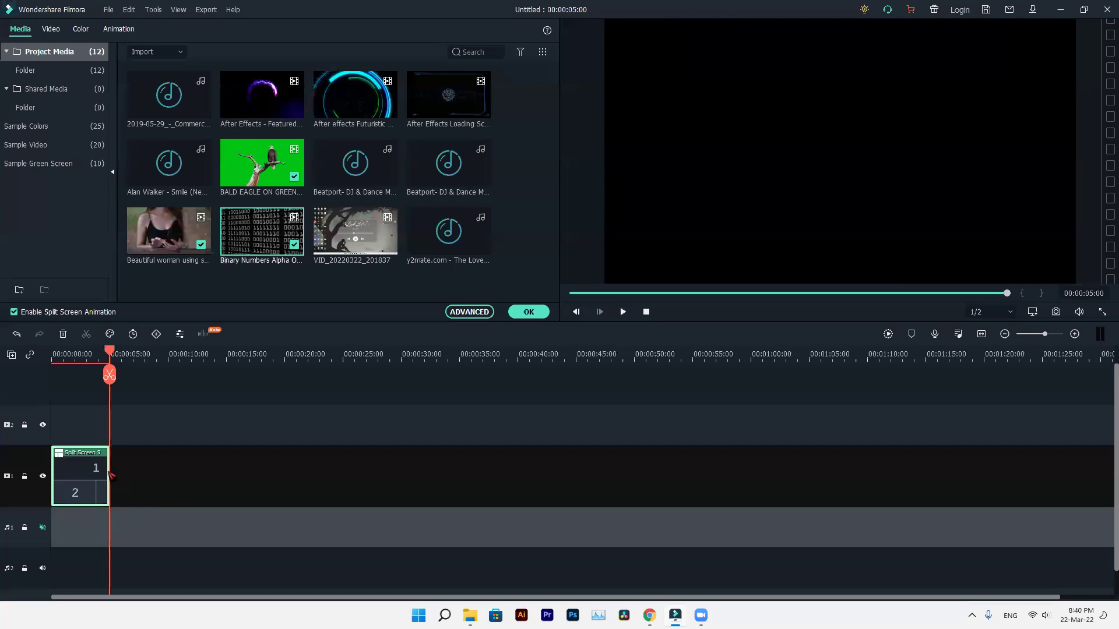
Extend the split screen clip to about 56 seconds and play it from the start, stopping at about 18 seconds.
drag(110, 470, 708, 373)
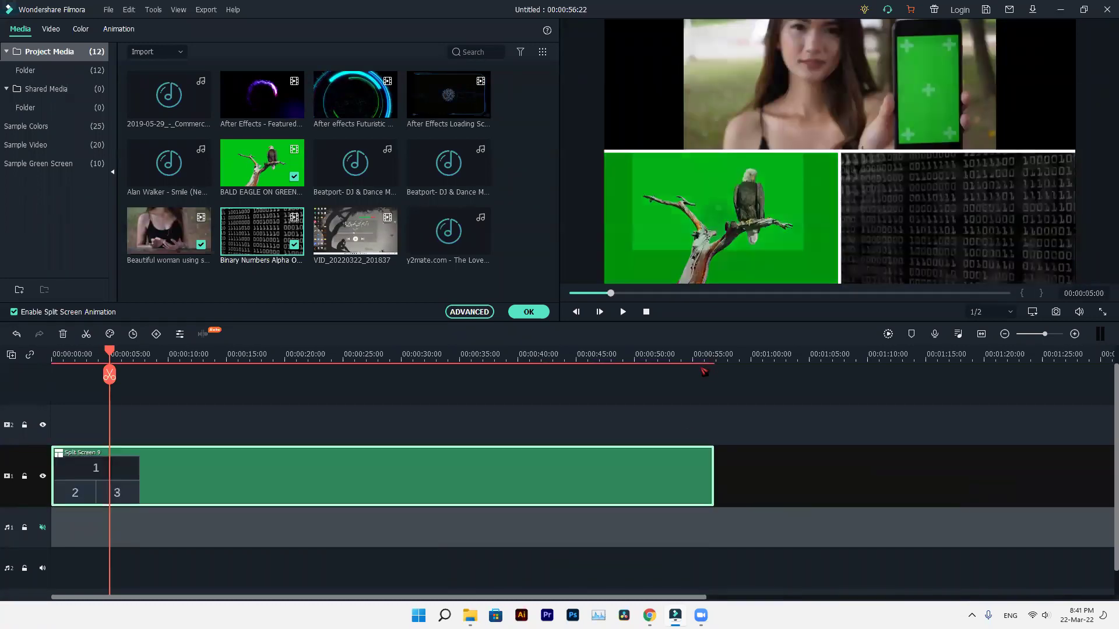
click(578, 311)
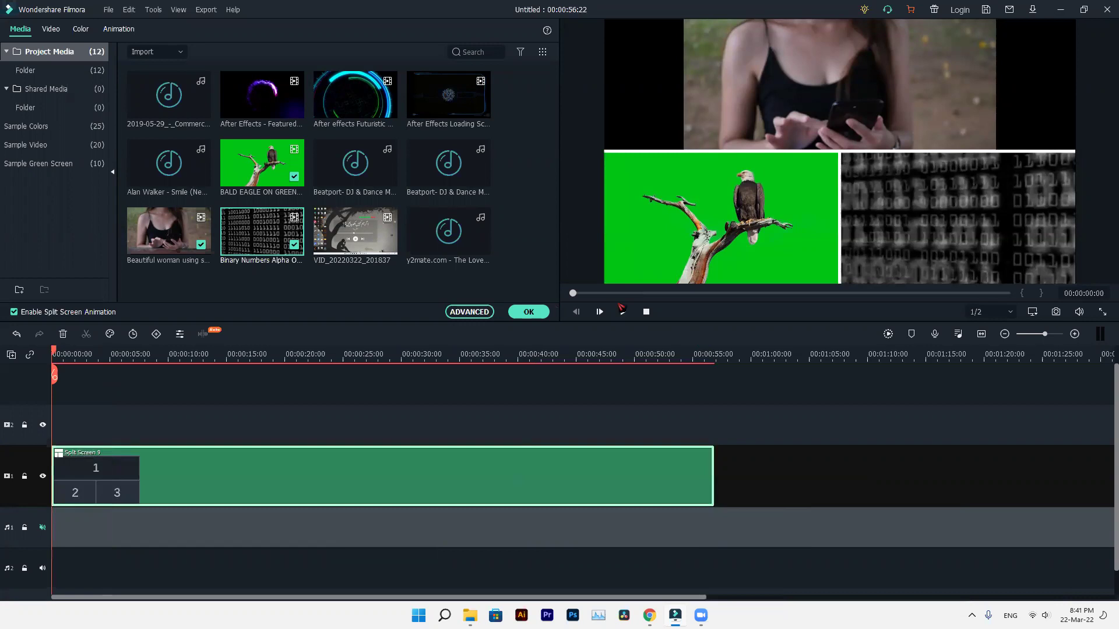
click(623, 312)
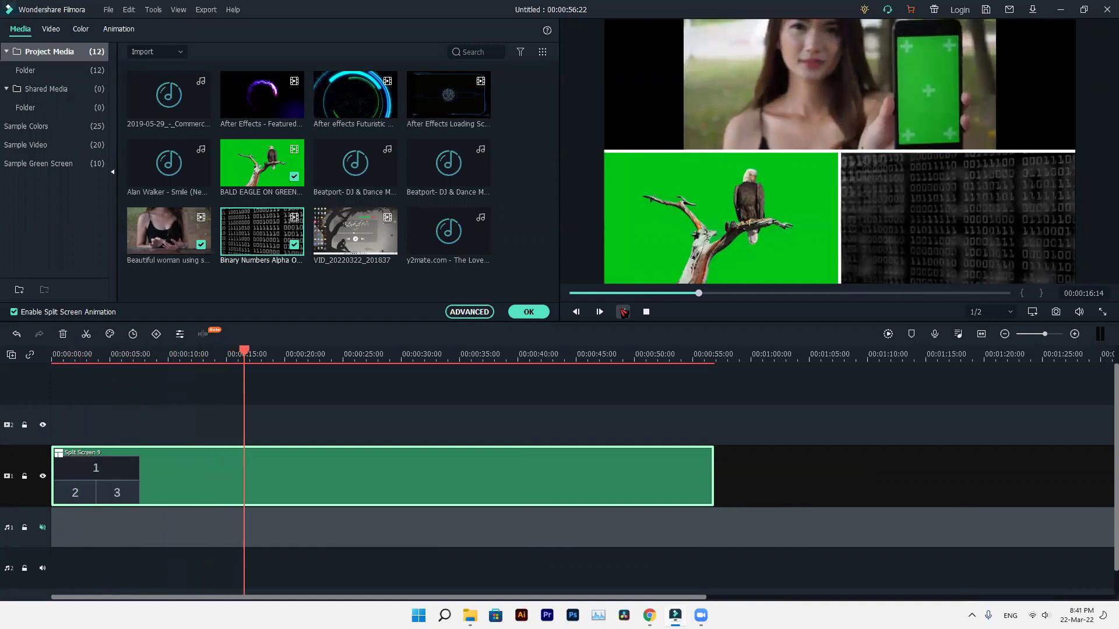
click(622, 312)
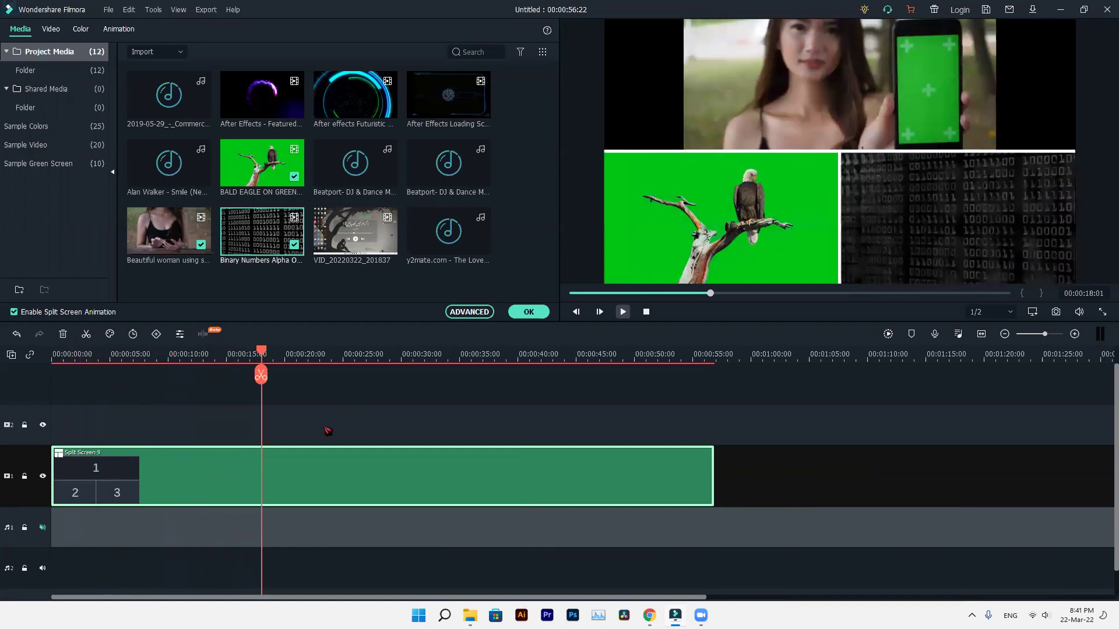
Trim the split screen clip's end to the playhead at 00:00:18:01 and review its clips in the advanced split screen editor.
drag(713, 476, 261, 493)
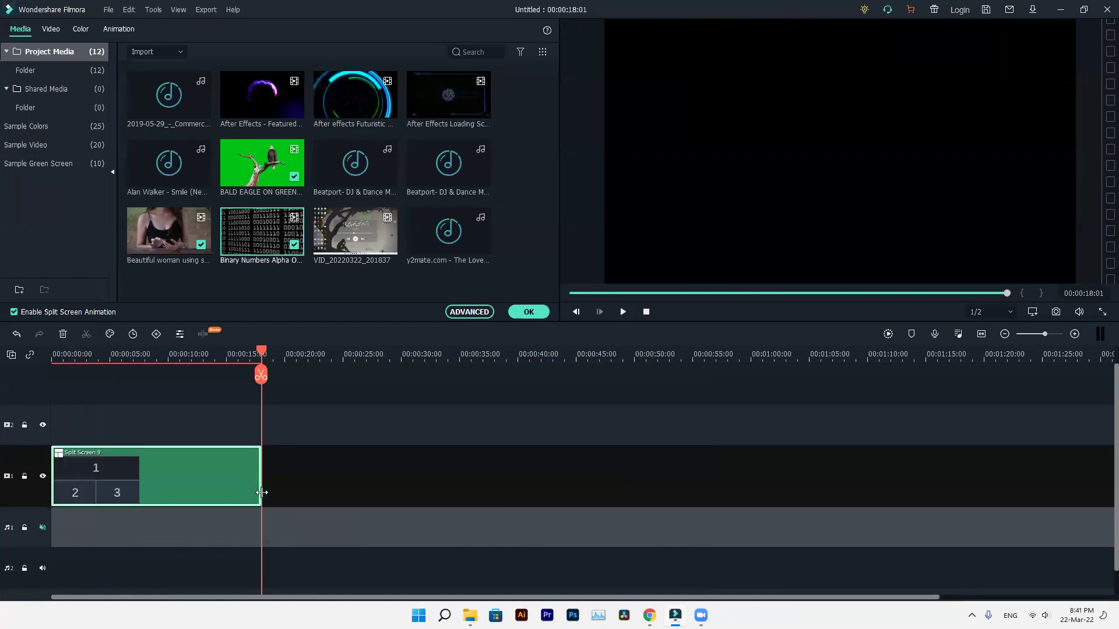
key(Home)
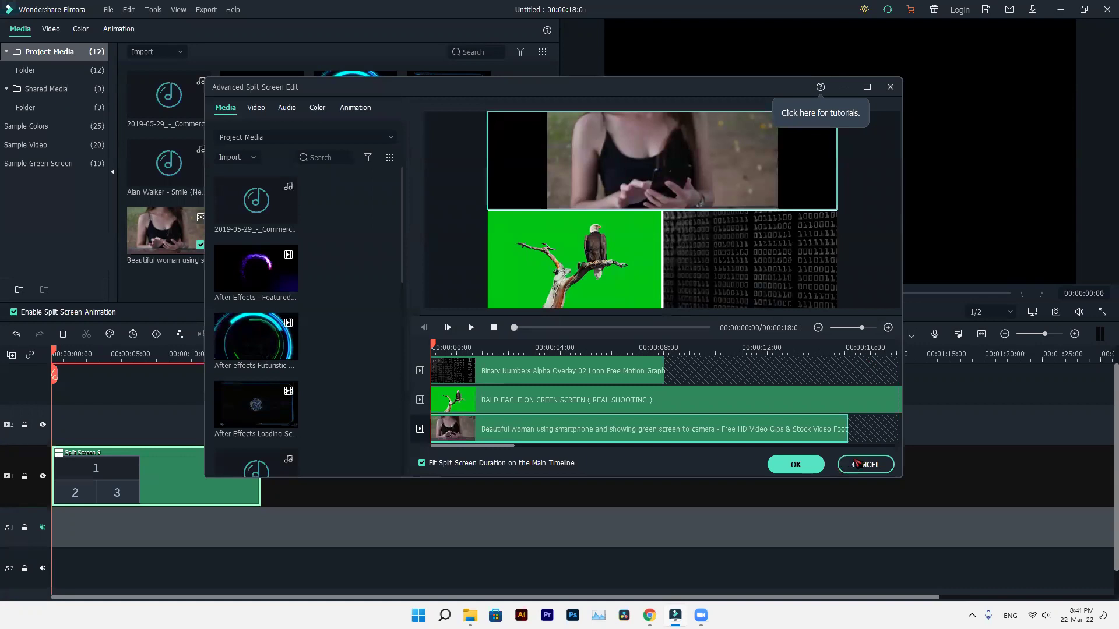
click(793, 464)
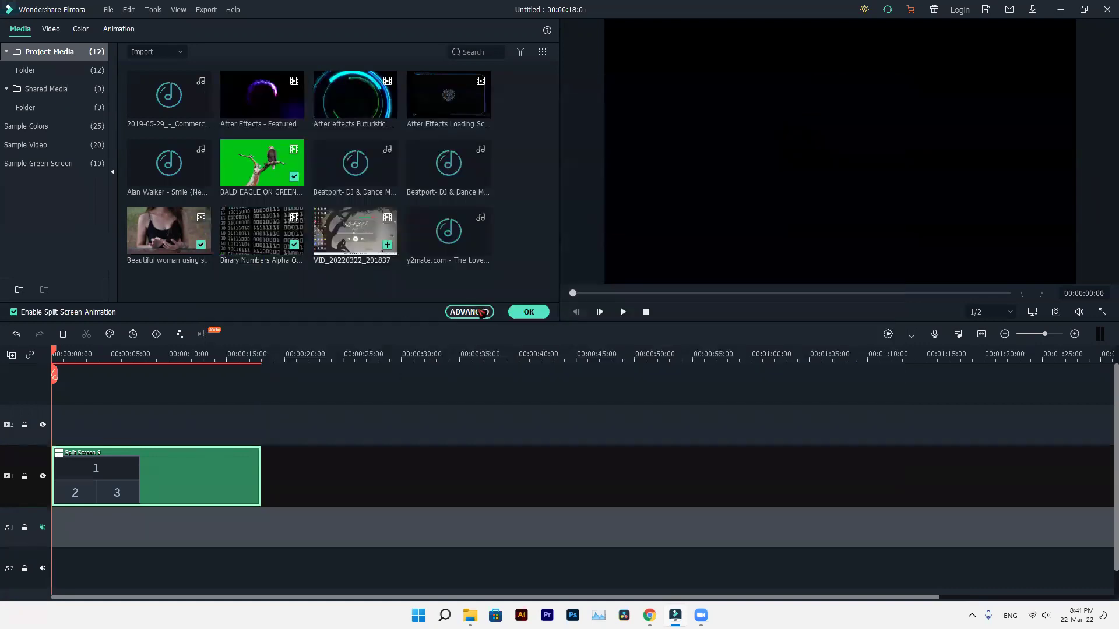
Close the split screen editing and delete the split screen clip from the timeline.
scroll(317, 482, down, 2)
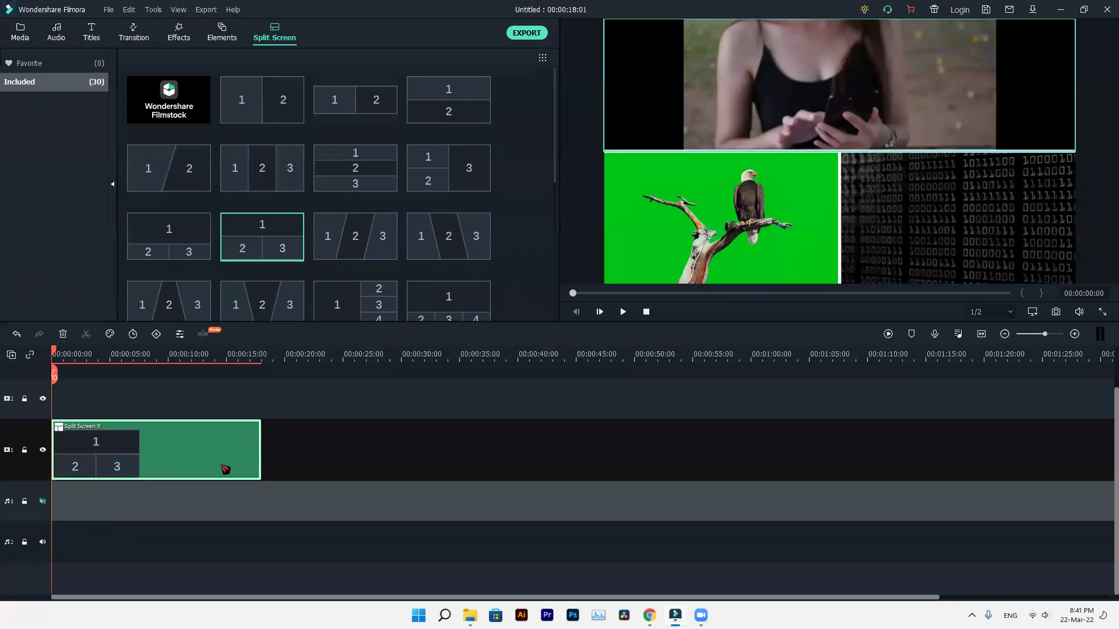
key(Delete)
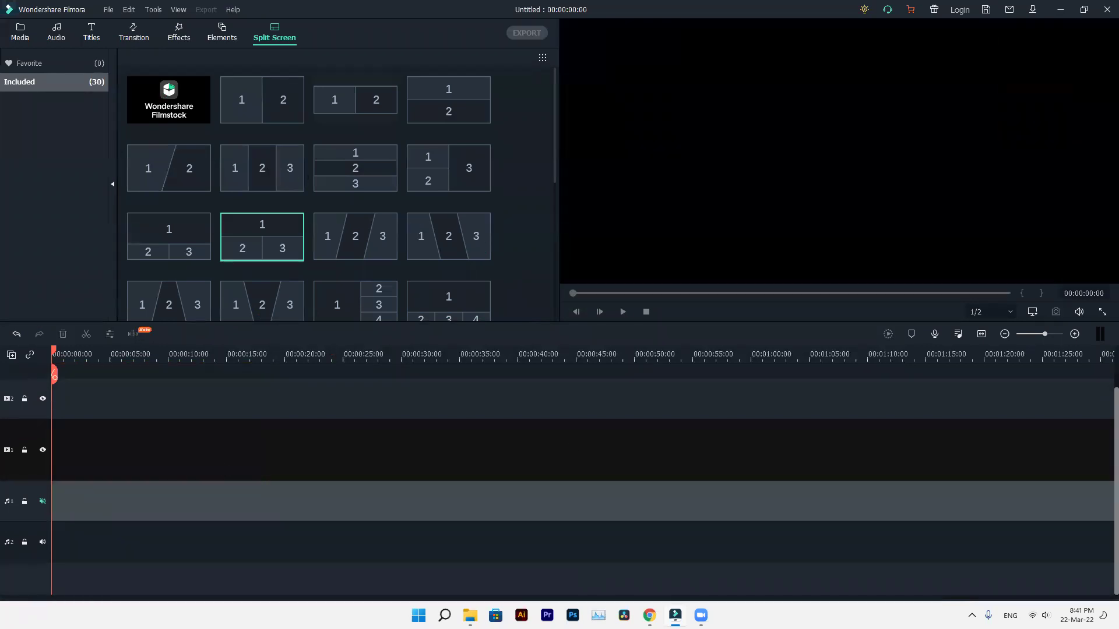
Switch to Chrome, search for pixabay in a new tab and open the Pixabay website.
click(649, 615)
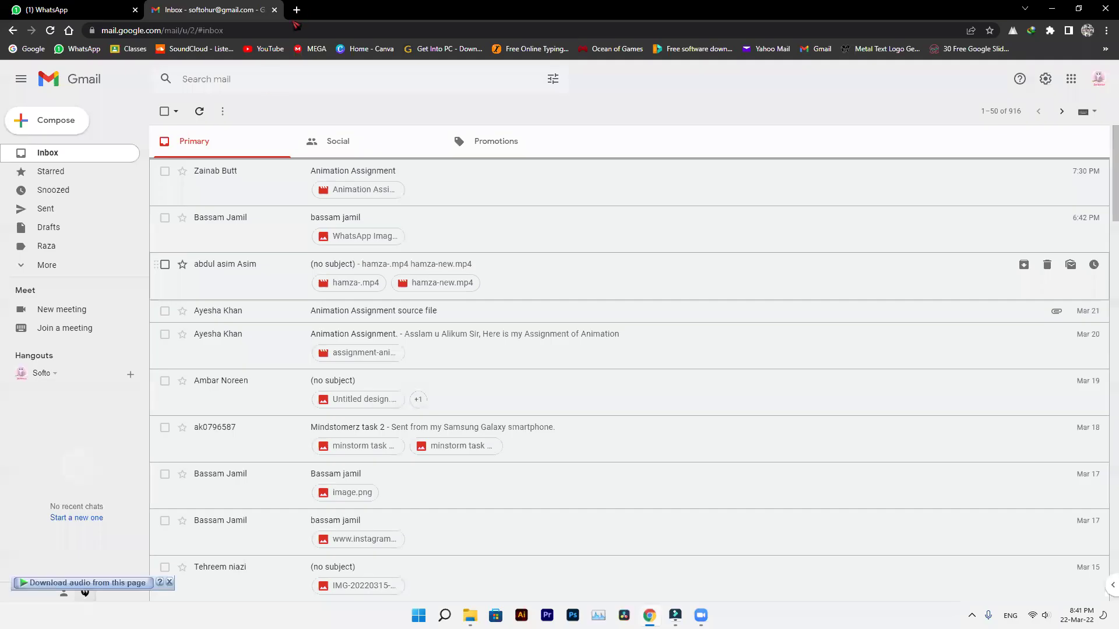
click(295, 17)
text(pix)
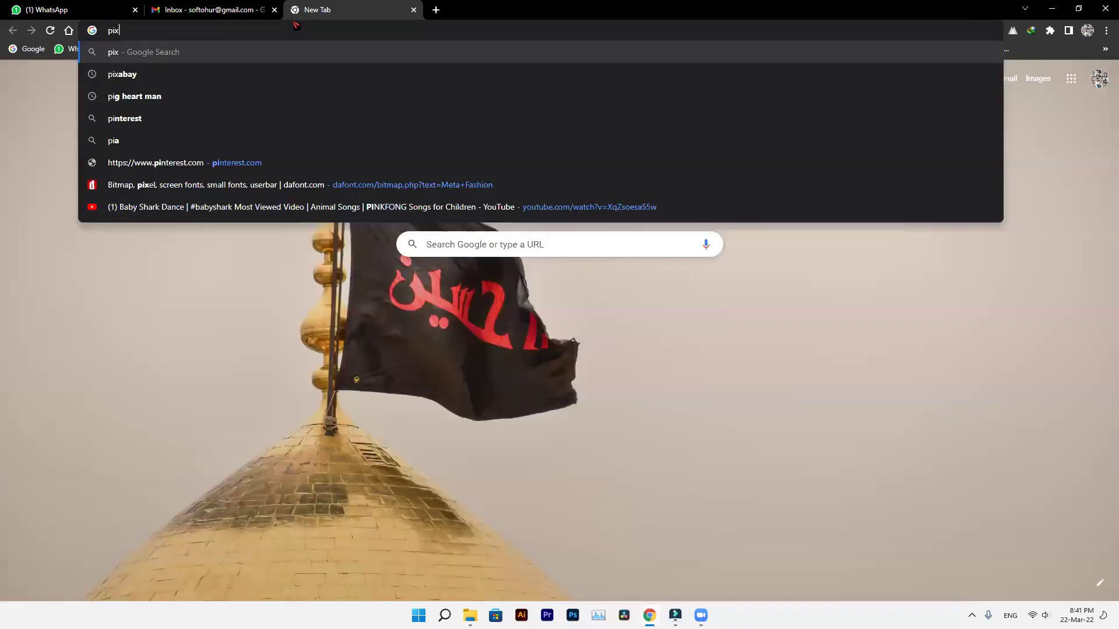
key(Down)
key(Return)
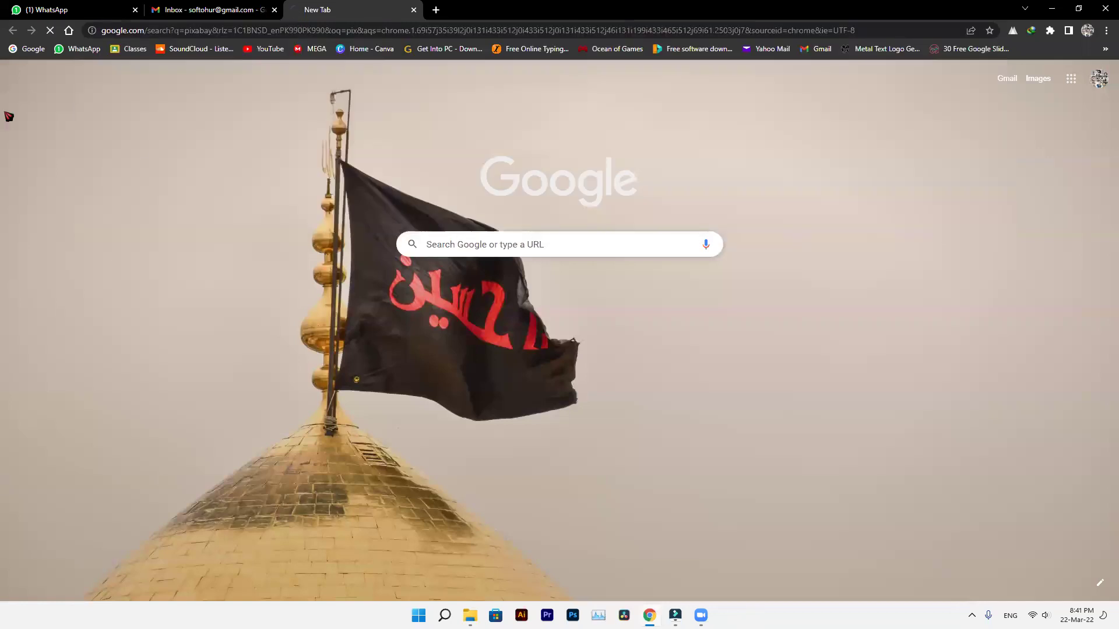
click(119, 186)
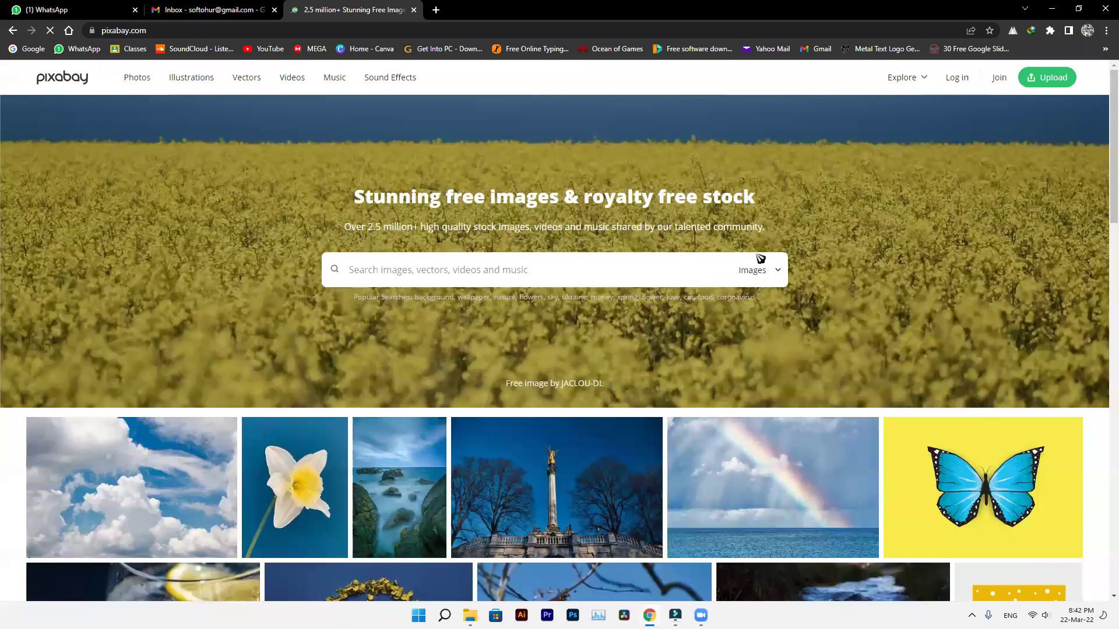
Search Pixabay for GREEN SCREEN with the media type set to Videos.
scroll(784, 101, down, 3)
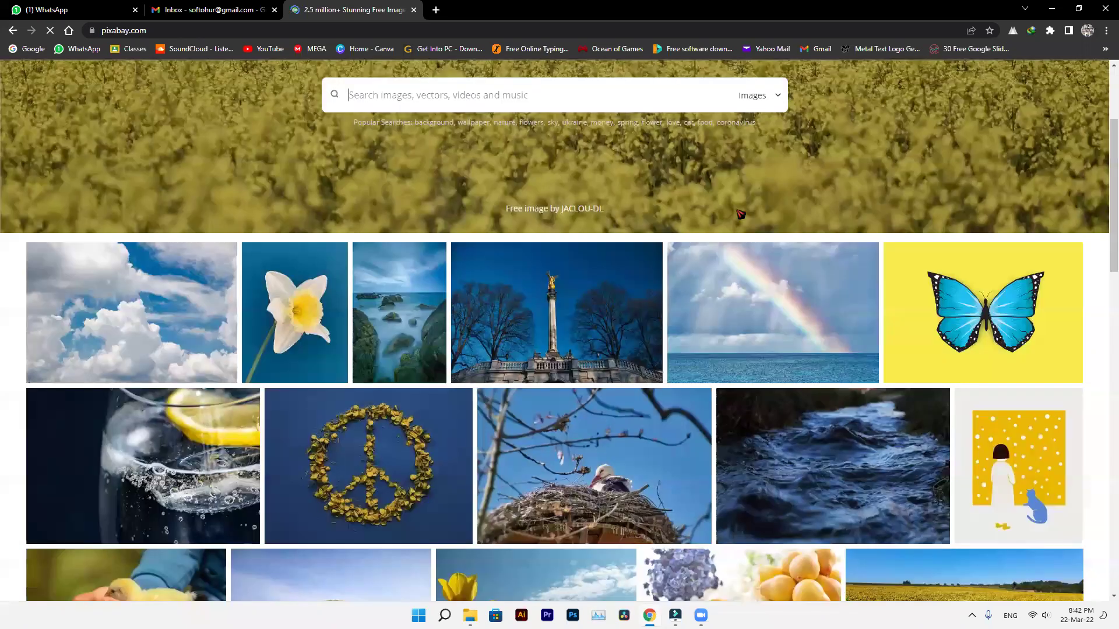
click(564, 88)
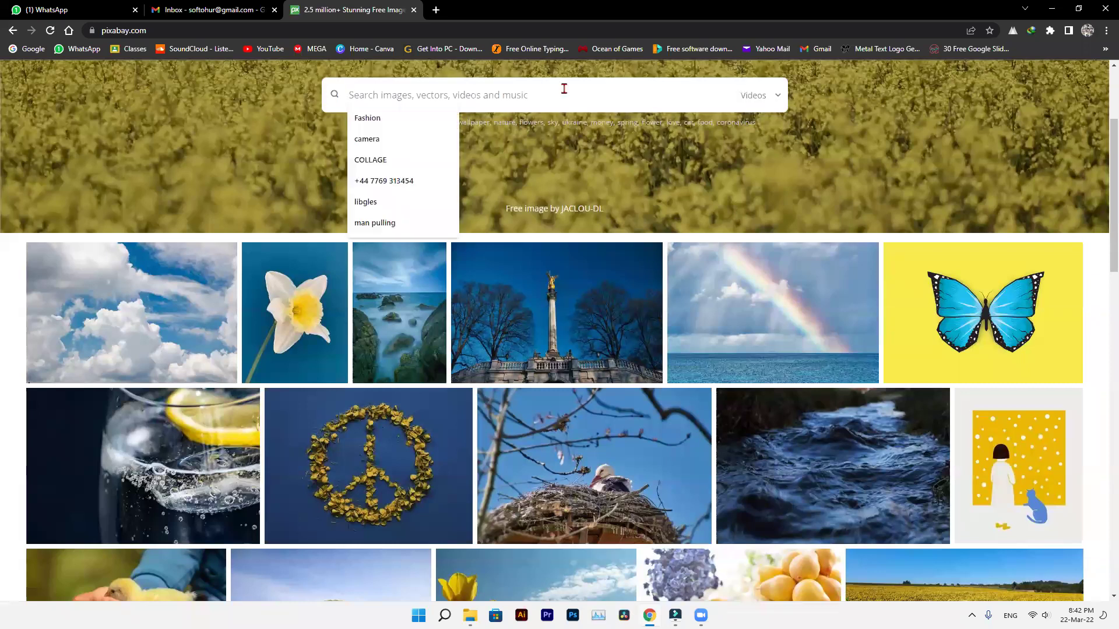
text(g)
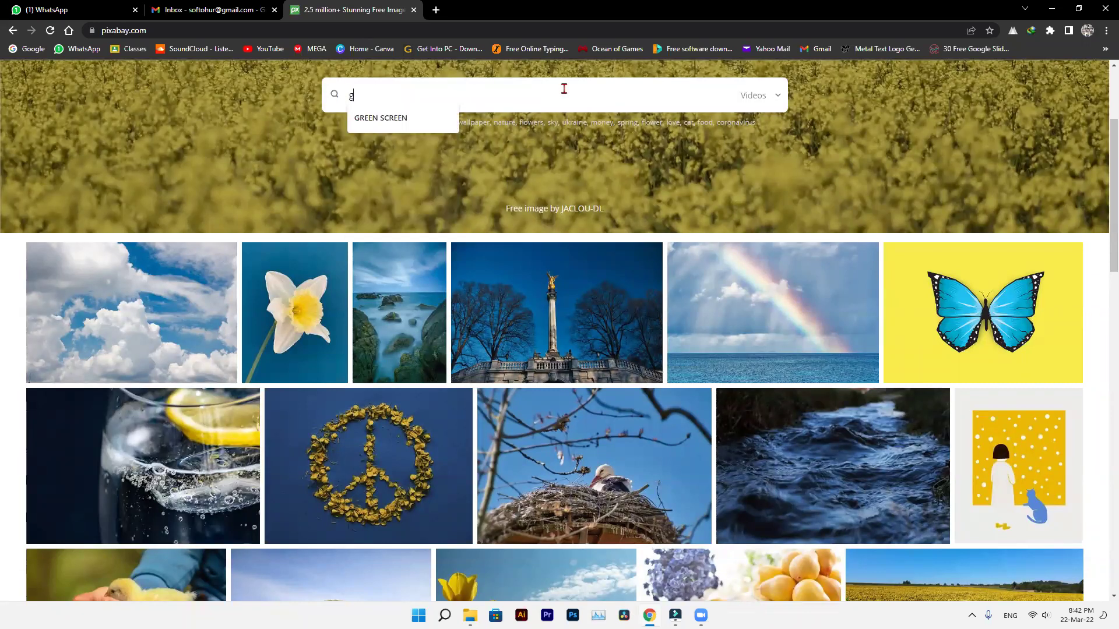
key(Down)
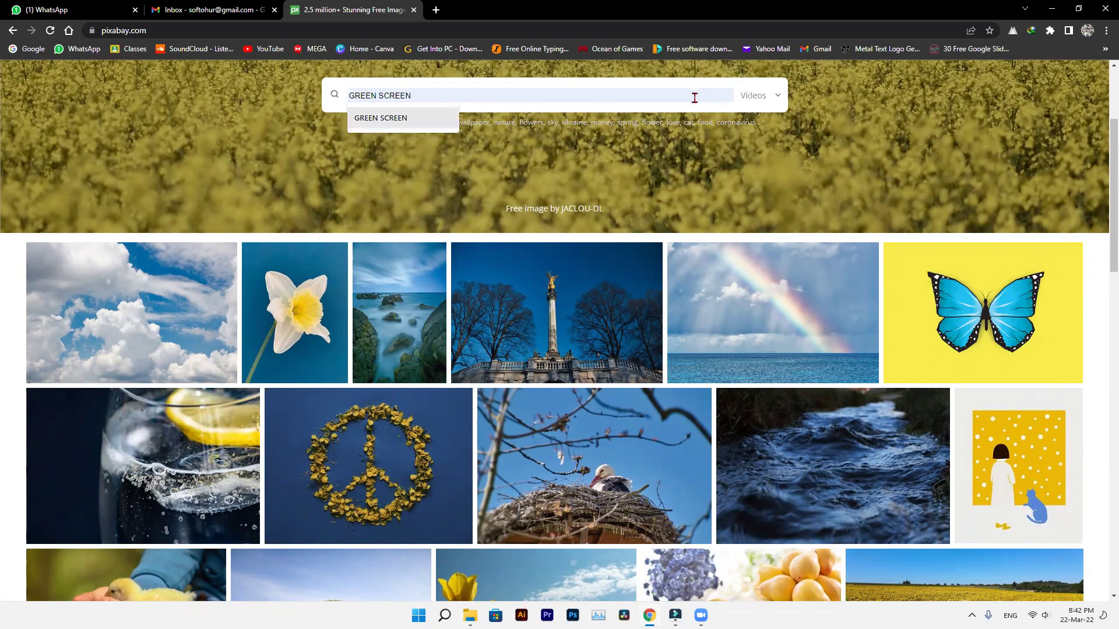
key(Return)
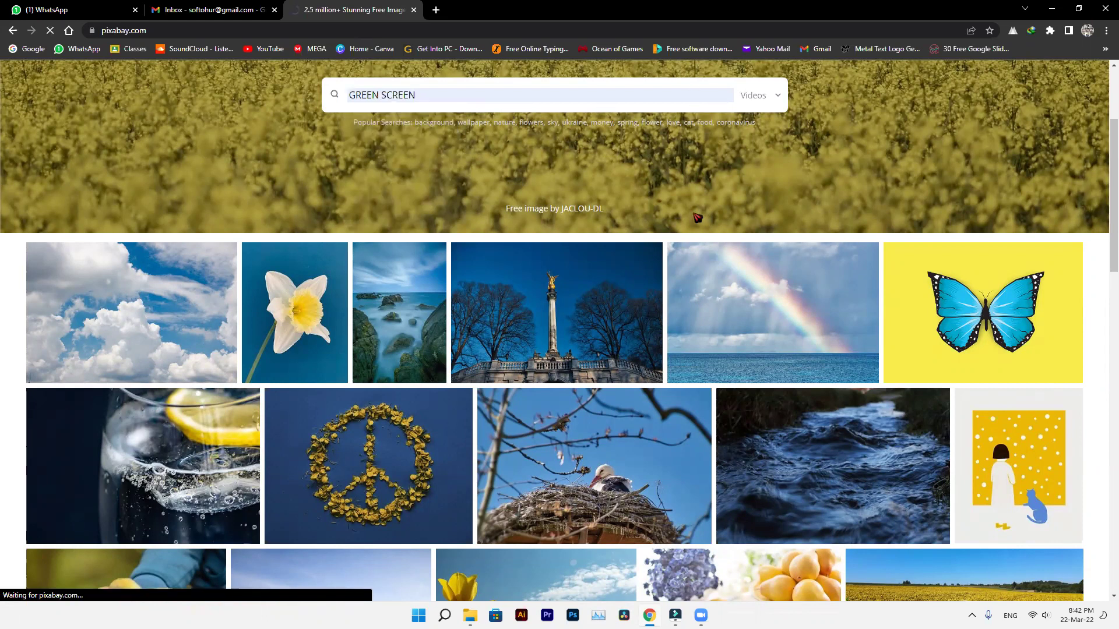